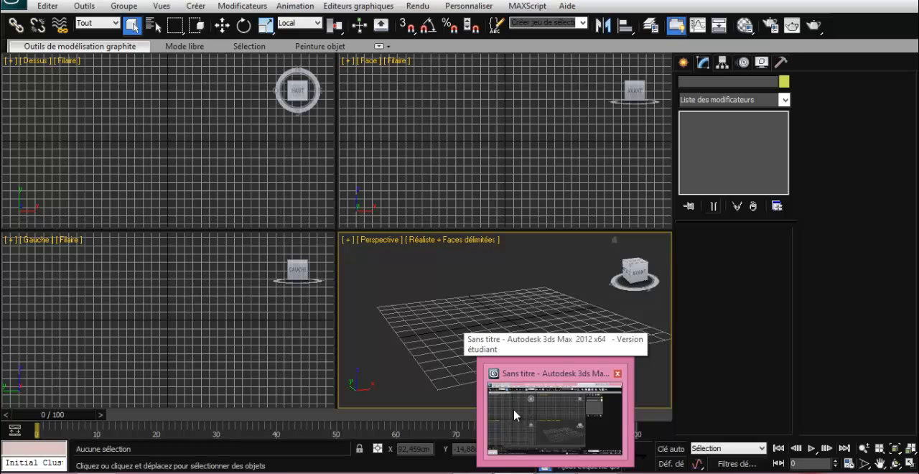
- Switch to 3ds Max and draw a standard box in the Perspective view, about 142 cm long, 120 cm wide and 58 cm high
mouse_move(577, 461)
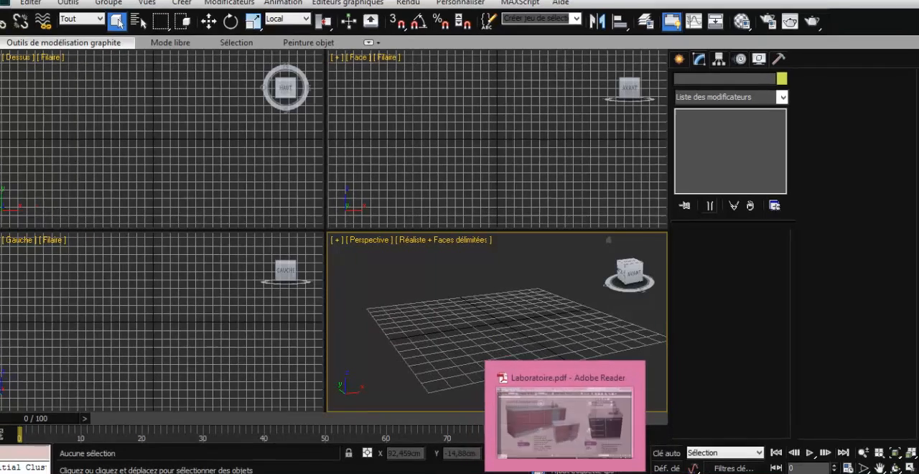
left_click(564, 424)
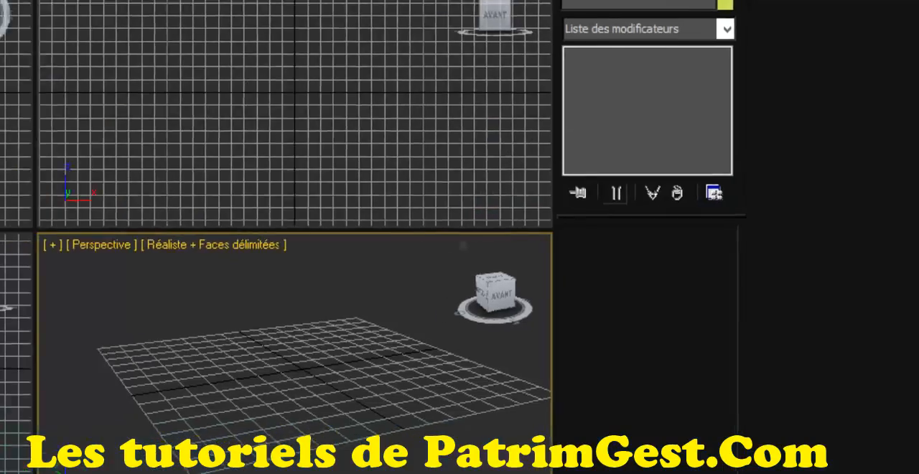
left_click(635, 22)
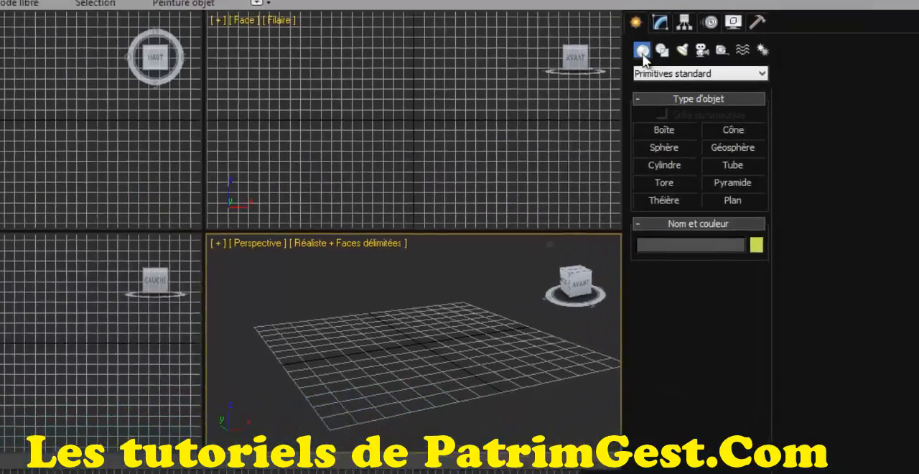
left_click(663, 130)
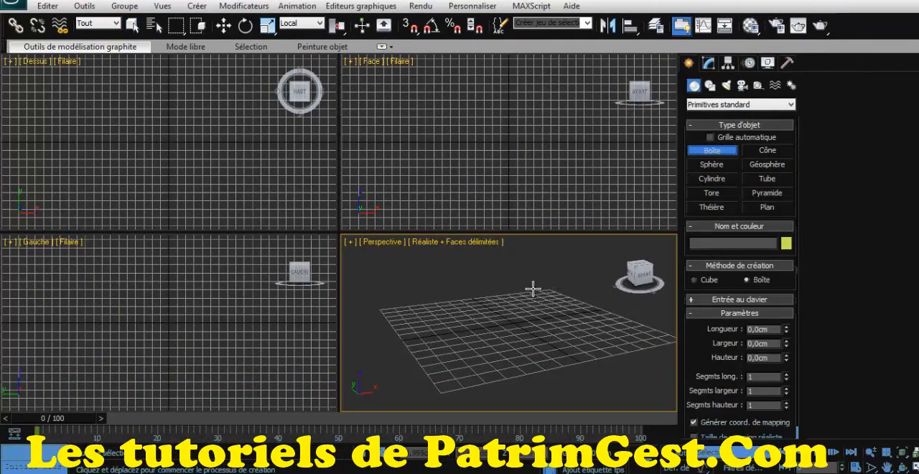
left_click_drag(533, 289, 465, 368)
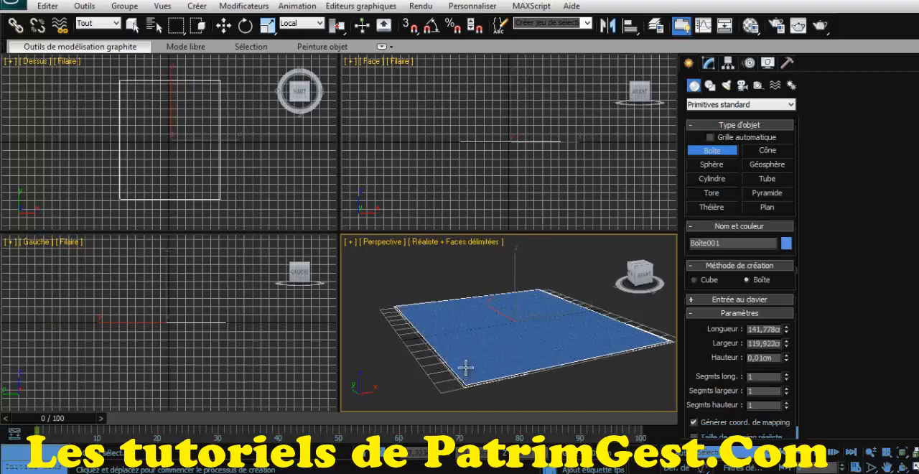
left_click(471, 318)
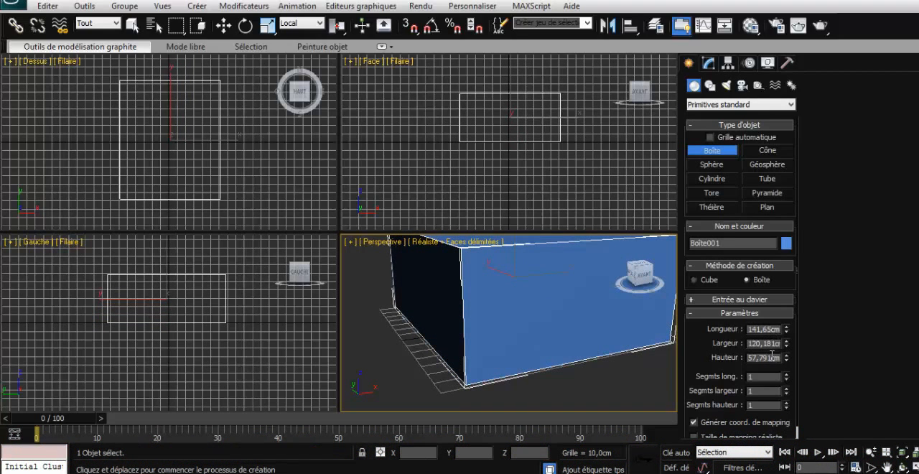
- Set the box's height to 1 m, its width to 50 cm and its length to 75 cm
left_click_drag(715, 357, 689, 349)
type("1m")
key("Return")
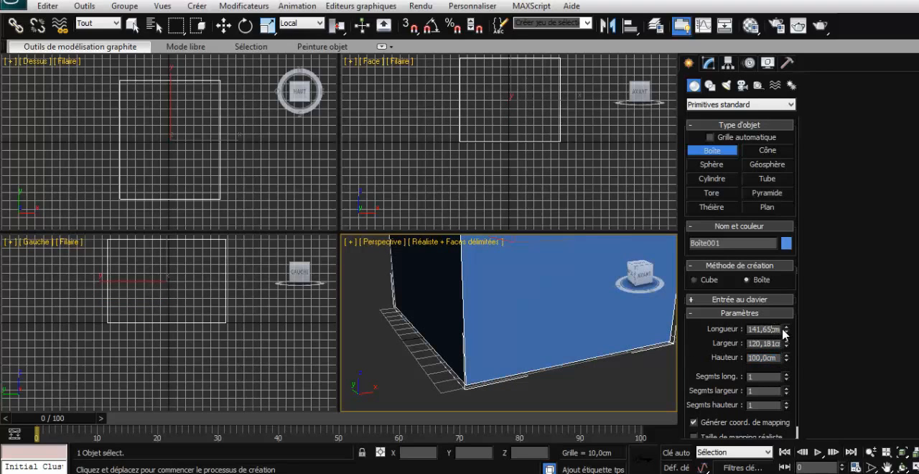
left_click_drag(786, 328, 701, 346)
type("50")
key("Return")
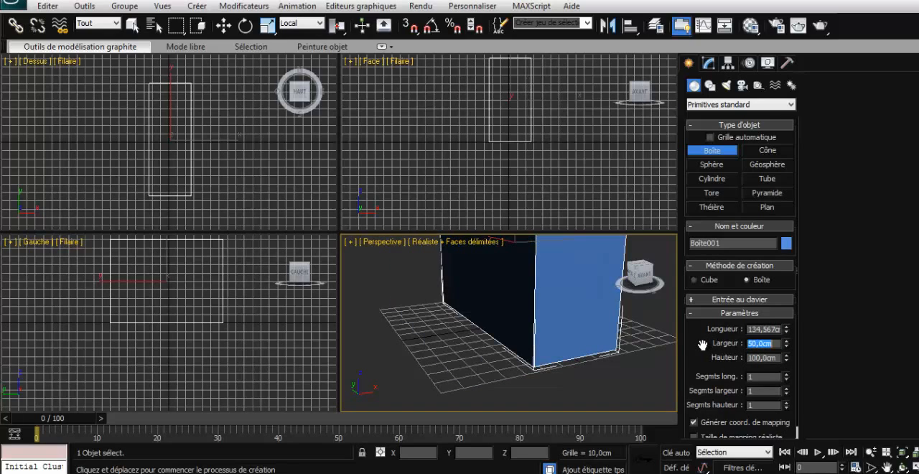
left_click_drag(768, 332, 702, 327)
type("77cm")
key("Return")
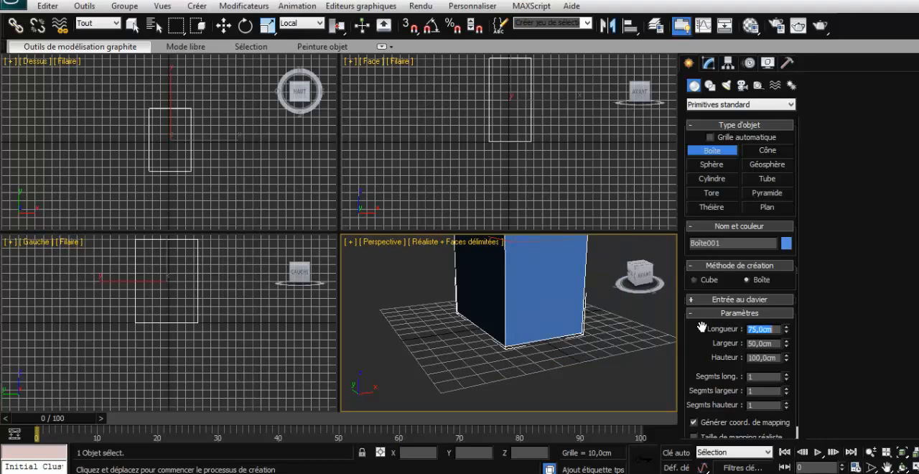
right_click(634, 366)
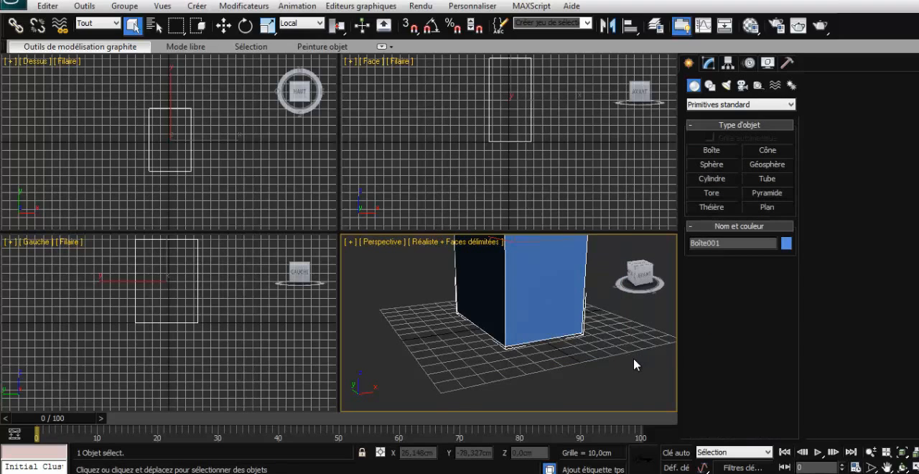
- Change the box's length to 100 cm and its height to 75 cm
key("z")
scroll(634, 364, "down", 3)
key("z")
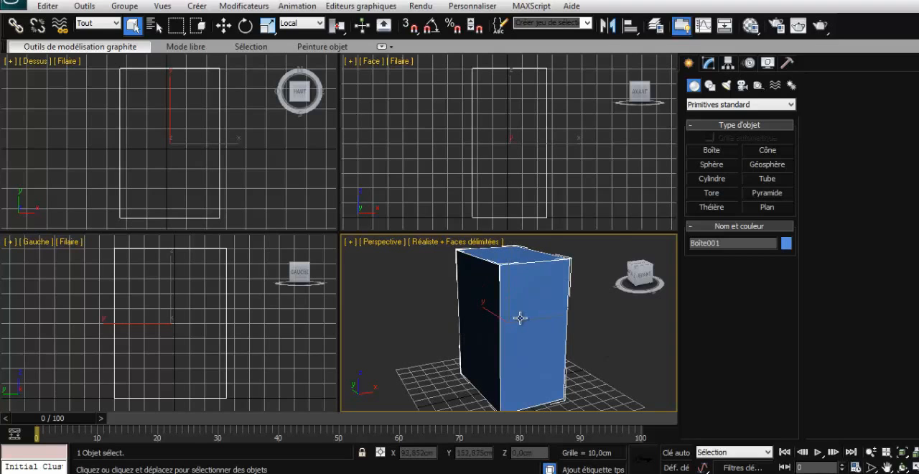
left_click(709, 64)
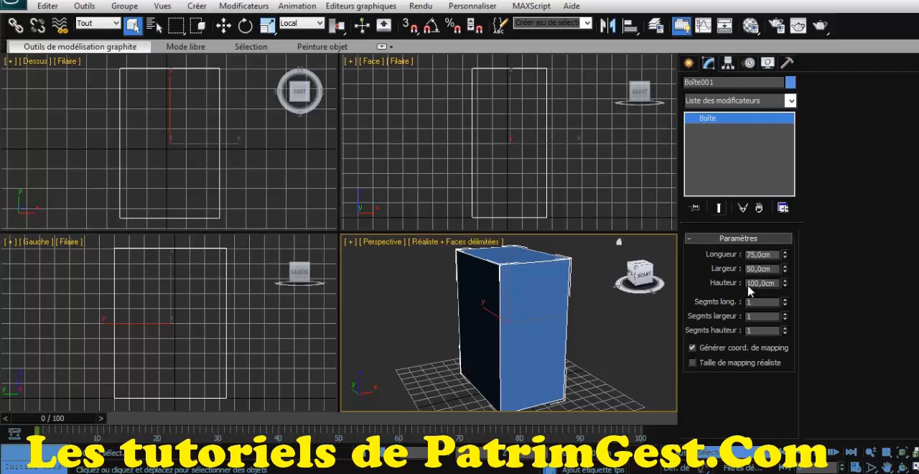
left_click_drag(755, 254, 732, 258)
left_click_drag(757, 282, 729, 288)
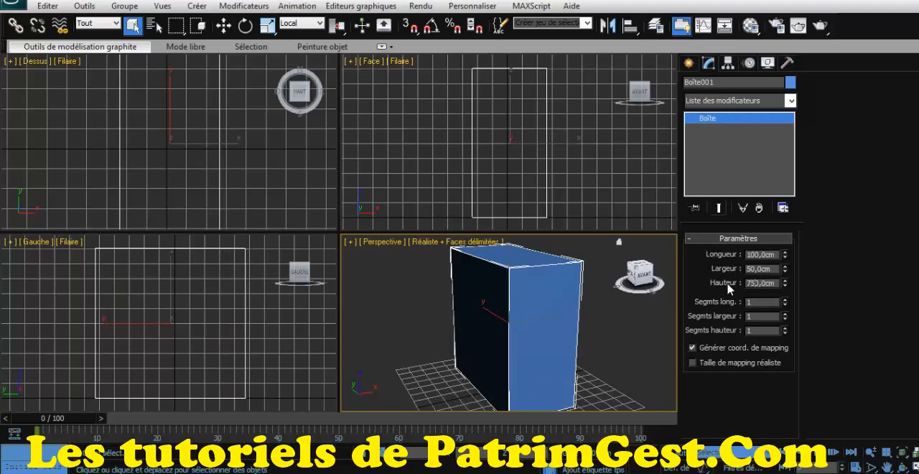
key("Return")
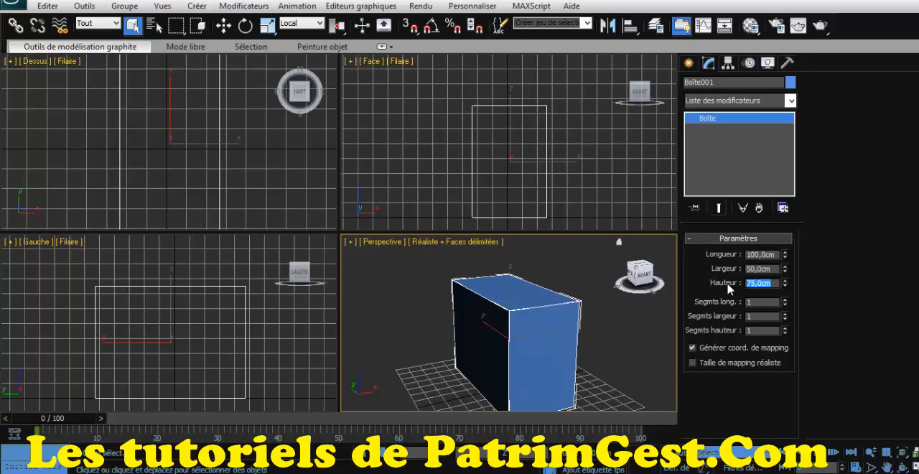
- View the box from its long side, consult the modular storage cabinet in the PDF catalogue, and return to 3ds Max
left_click(632, 274)
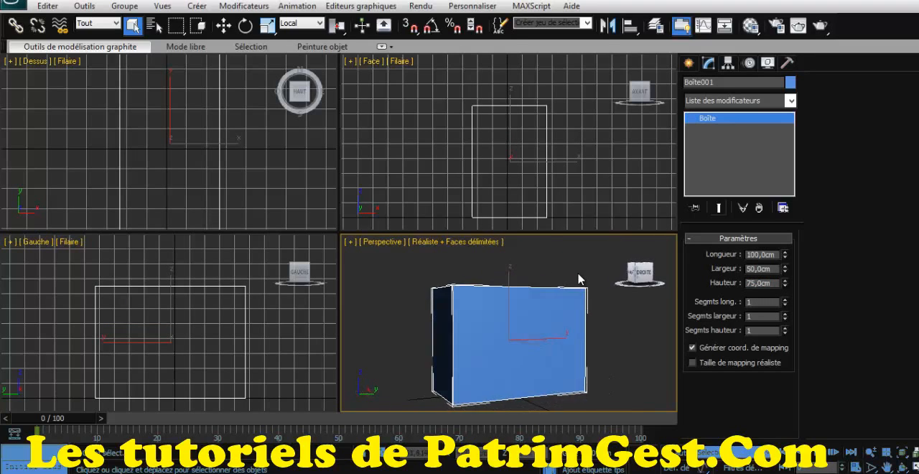
middle_click_drag(567, 273, 584, 283, "alt")
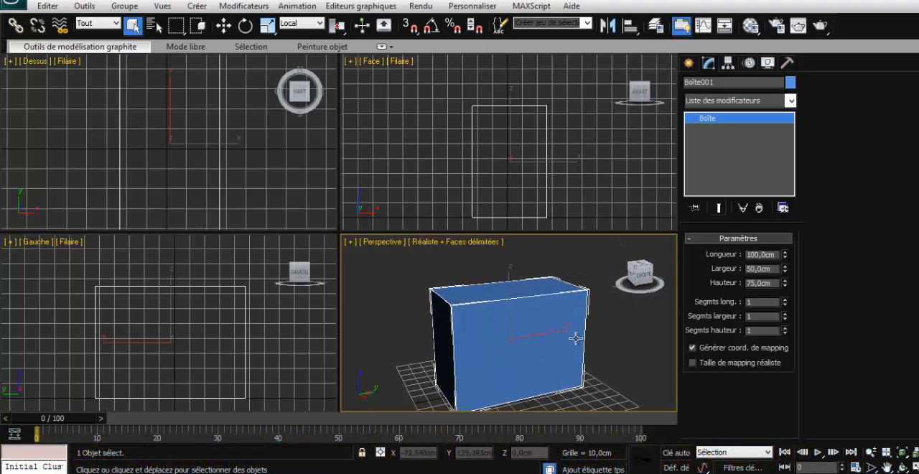
scroll(575, 341, "down", 2)
scroll(577, 340, "up", 2)
key("alt+Tab")
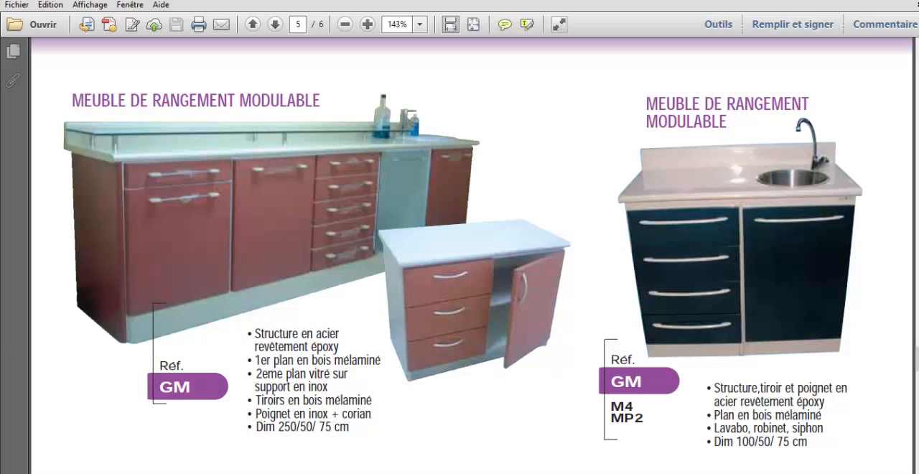
key("alt+Tab")
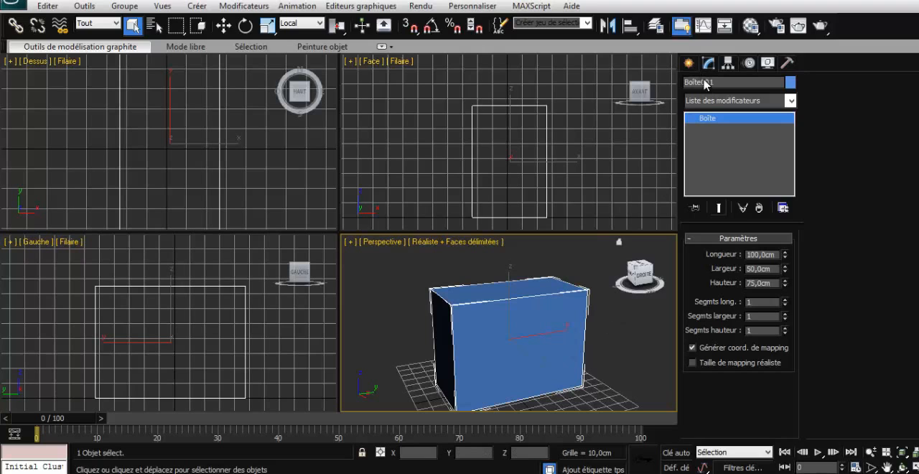
- Convert the box to an editable poly
right_click(706, 119)
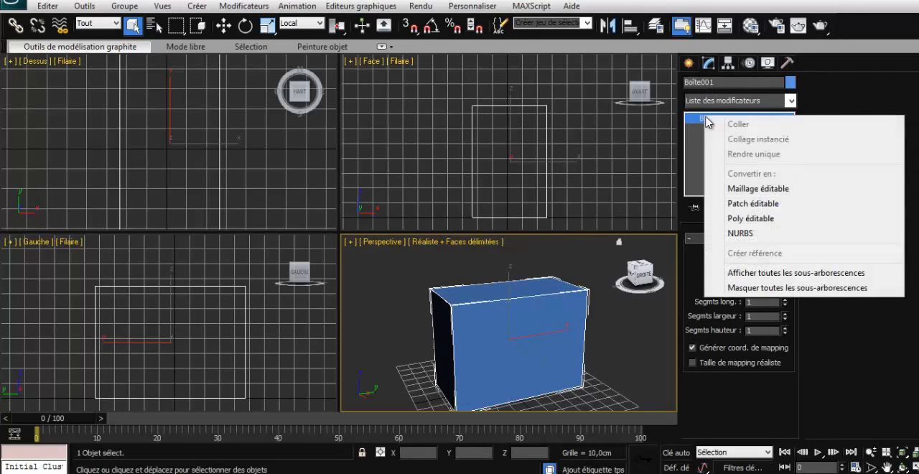
left_click(756, 216)
left_click(542, 339)
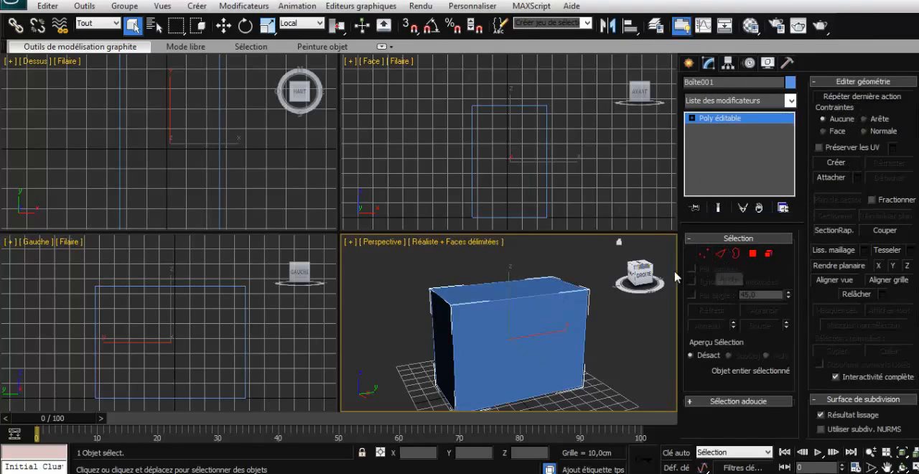
- Connect the box's four vertical edges with 2 segments, using a pinch of 82 and a slide of 4
left_click(720, 253)
left_click_drag(605, 333, 420, 343)
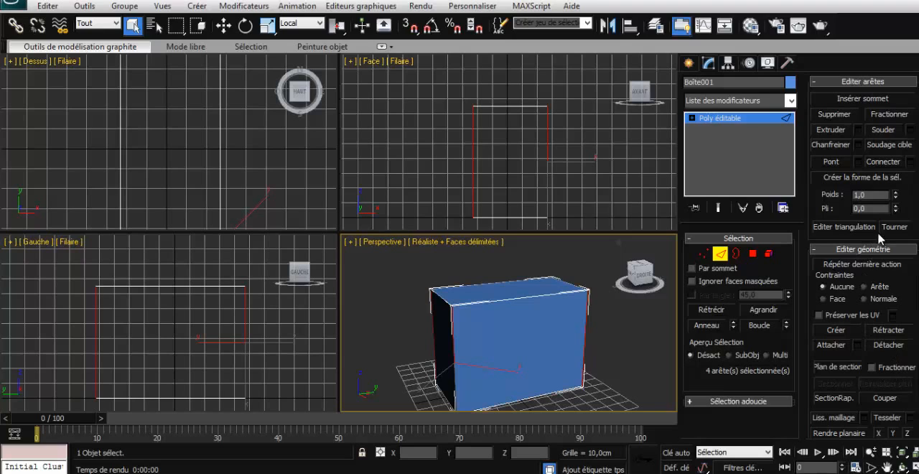
left_click(909, 162)
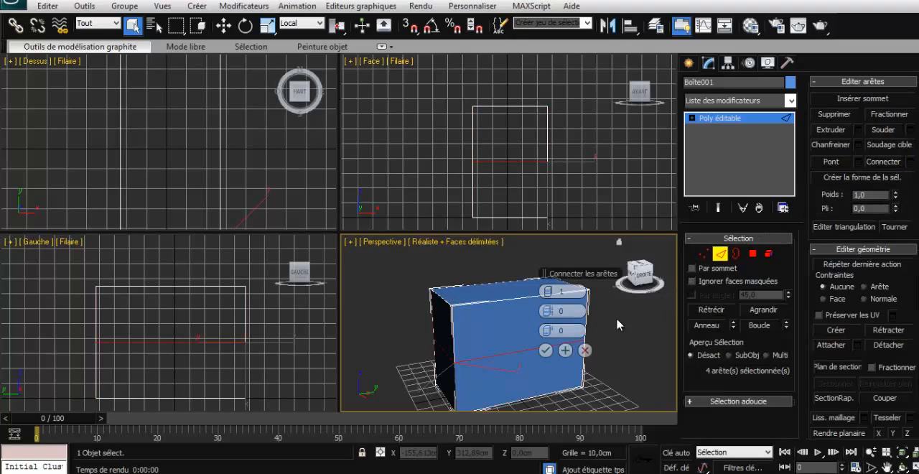
left_click_drag(558, 276, 399, 280)
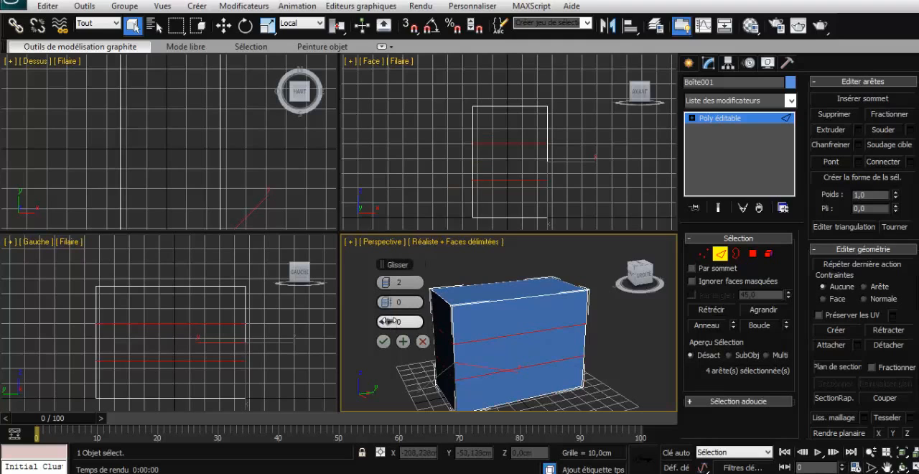
left_click_drag(382, 322, 546, 320)
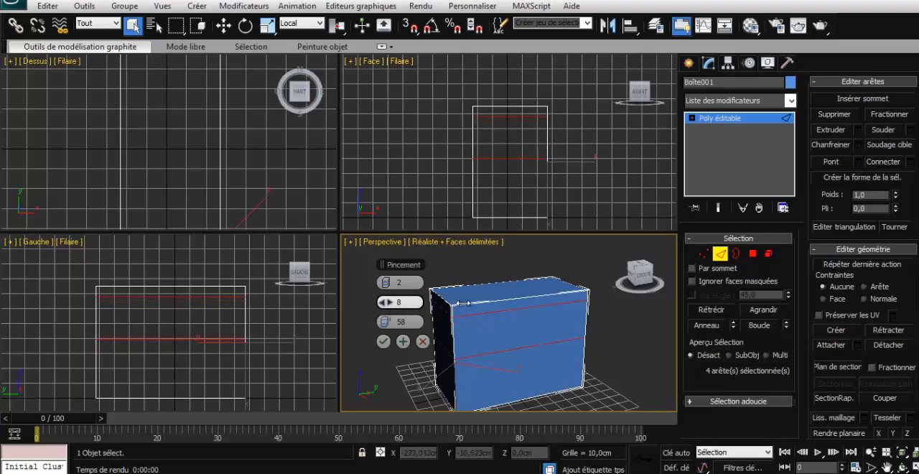
left_click_drag(393, 307, 466, 315)
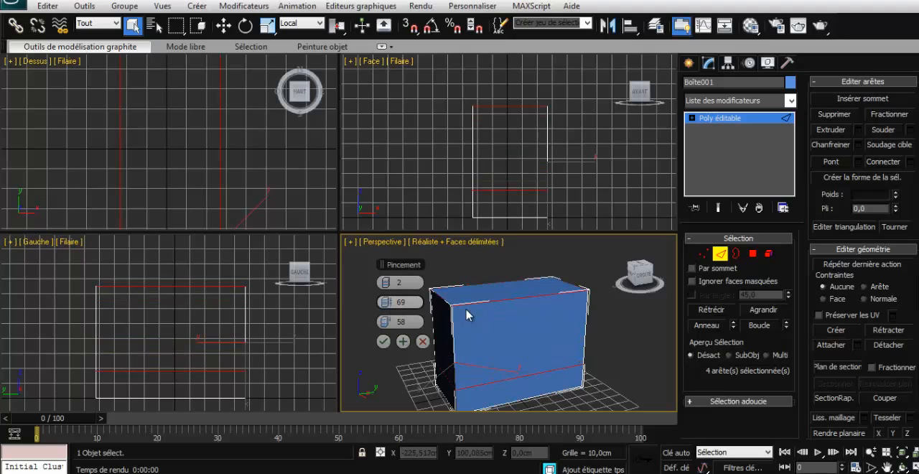
right_click(386, 322)
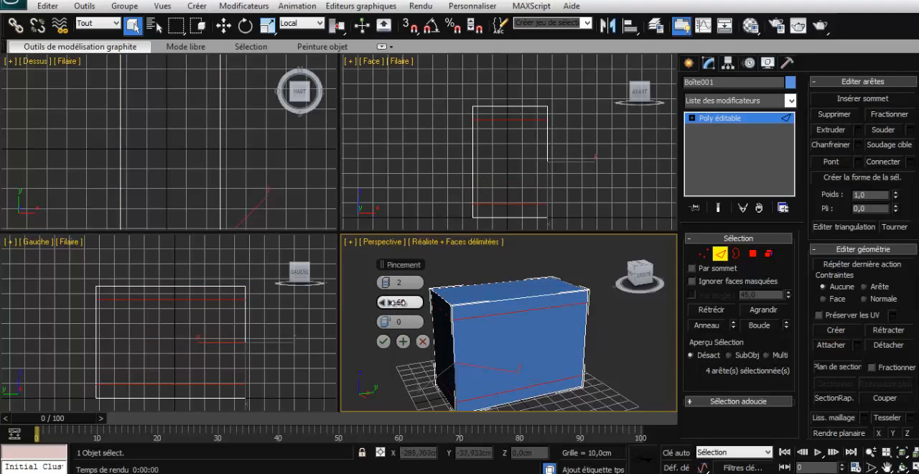
left_click_drag(393, 302, 441, 304)
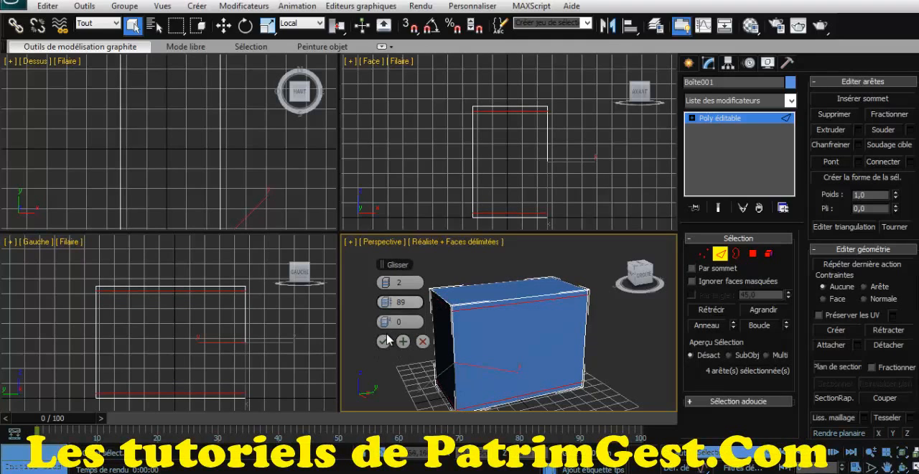
left_click_drag(388, 320, 374, 303)
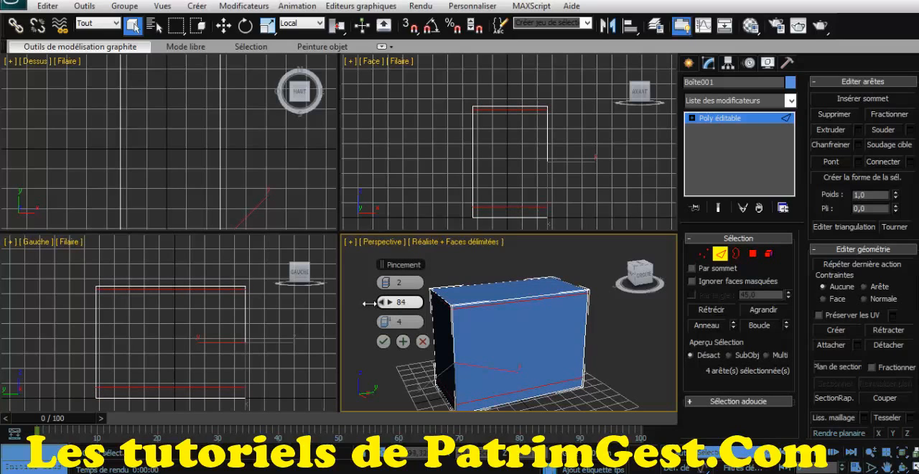
left_click(383, 341)
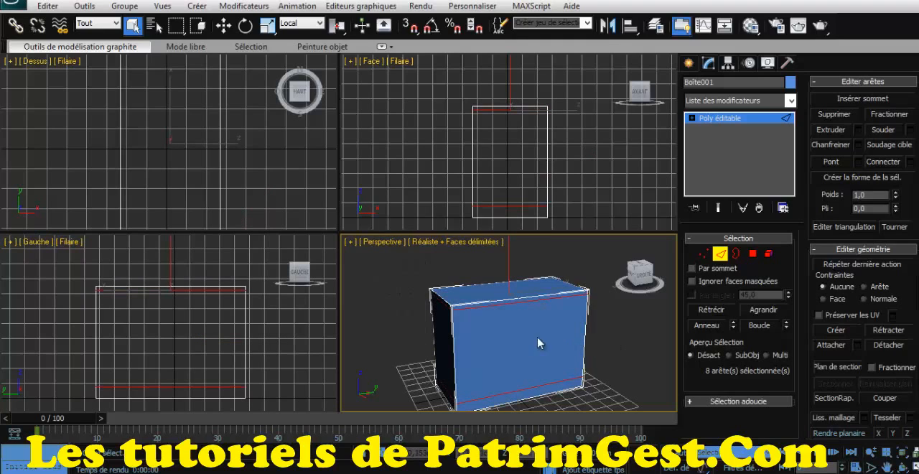
- Extrude the narrow polygon along the upper edge of the box's long front side by 5 cm
left_click(752, 254)
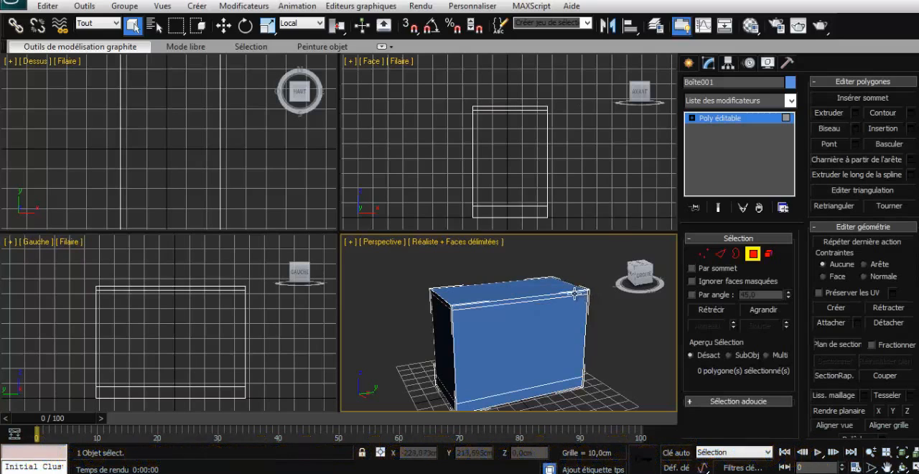
left_click(537, 307)
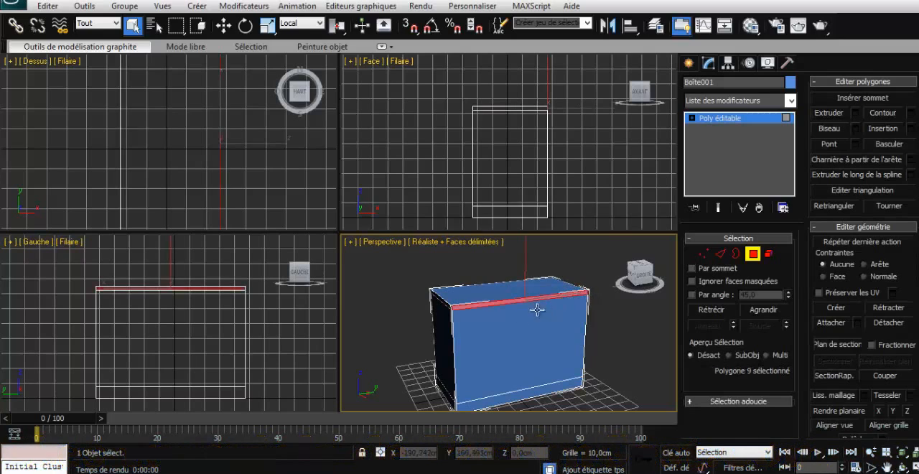
left_click(855, 112)
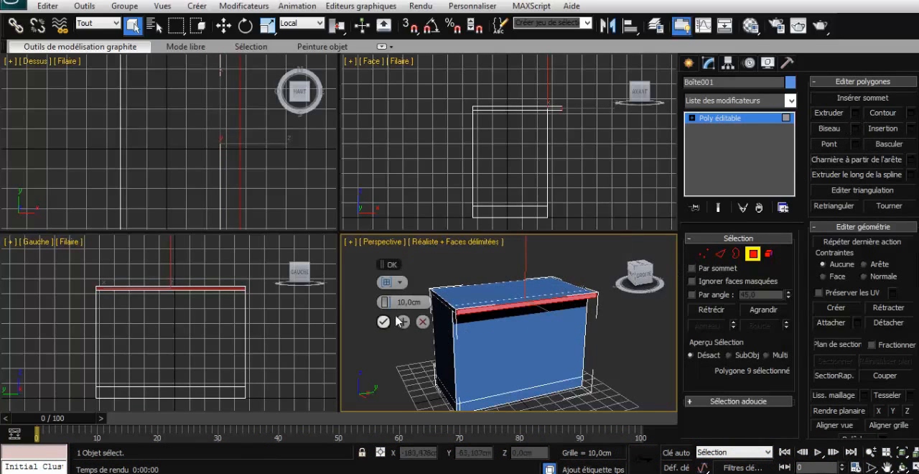
left_click_drag(640, 276, 660, 276)
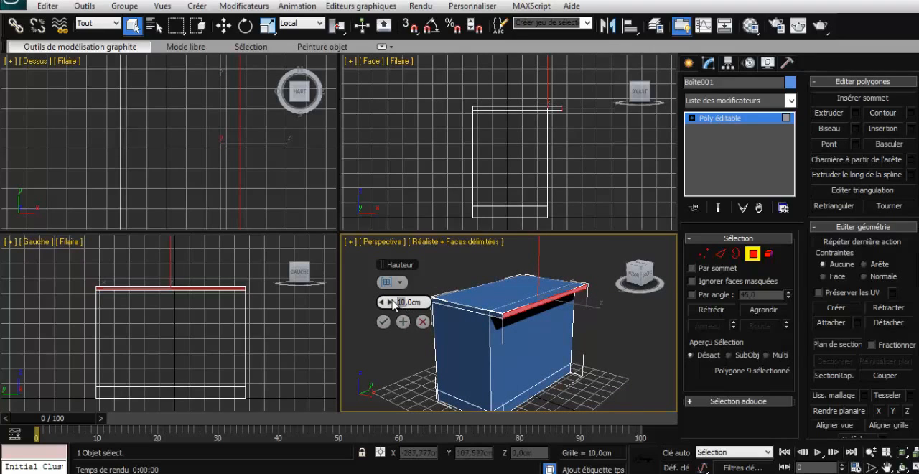
type("5")
key("Return")
left_click(383, 321)
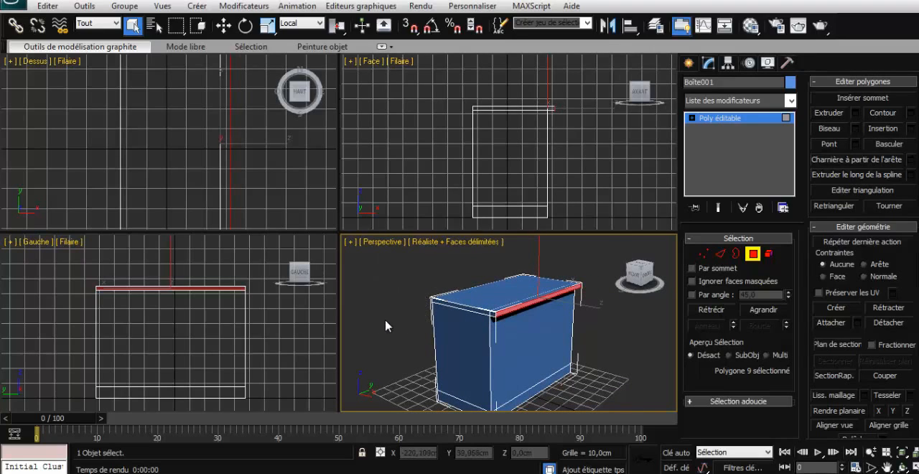
- Check the modular storage cabinet in the PDF catalogue, then inset the large front polygon in 3ds Max by 2.707 cm
mouse_move(635, 283)
left_mouse_down()
mouse_move(609, 280)
mouse_move(618, 279)
left_mouse_up()
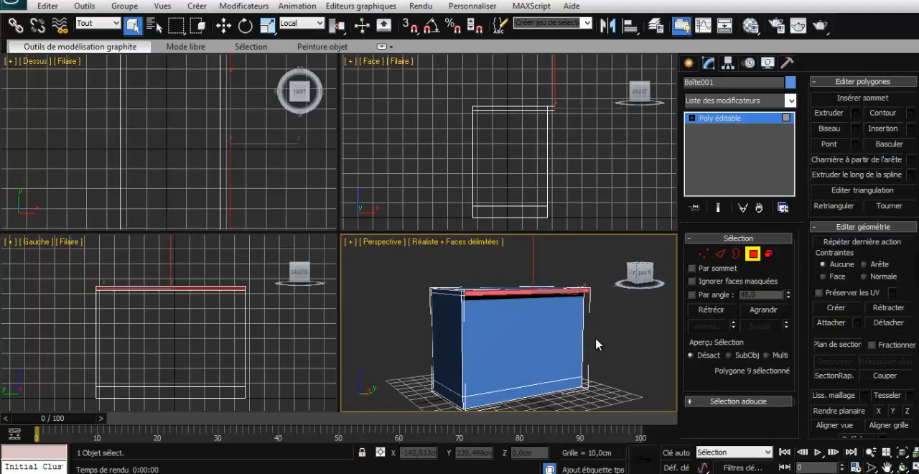
key("alt+Tab")
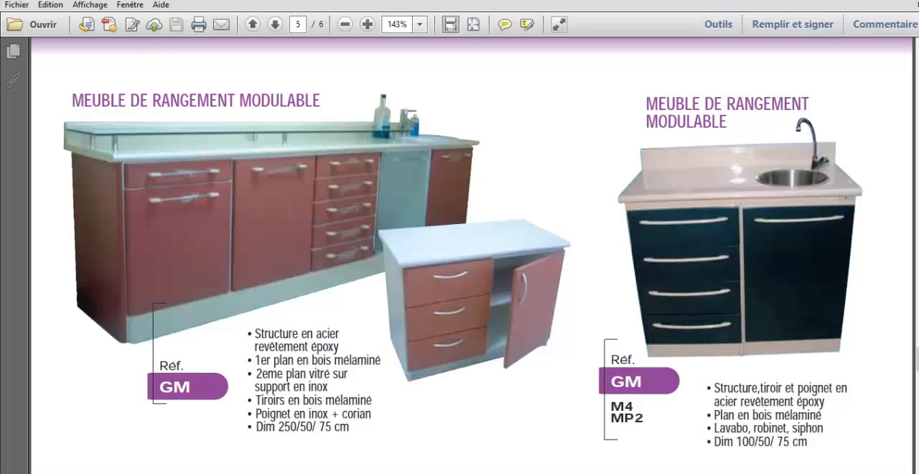
key("alt+Tab")
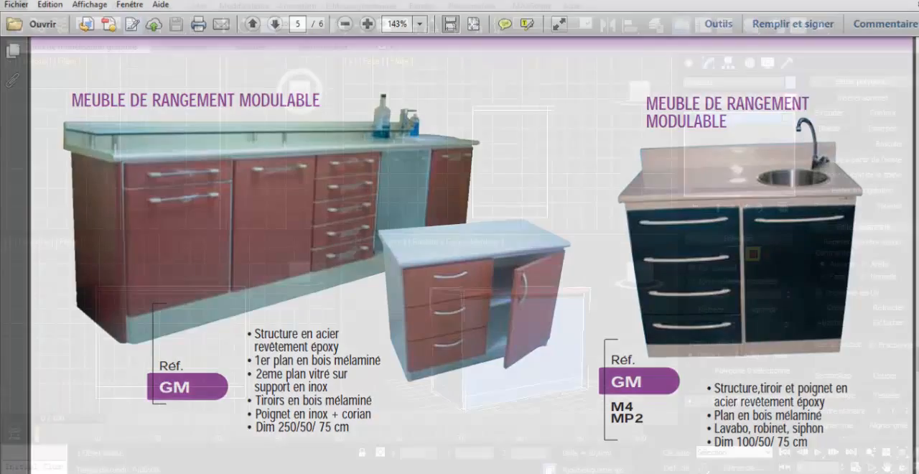
left_click(508, 360)
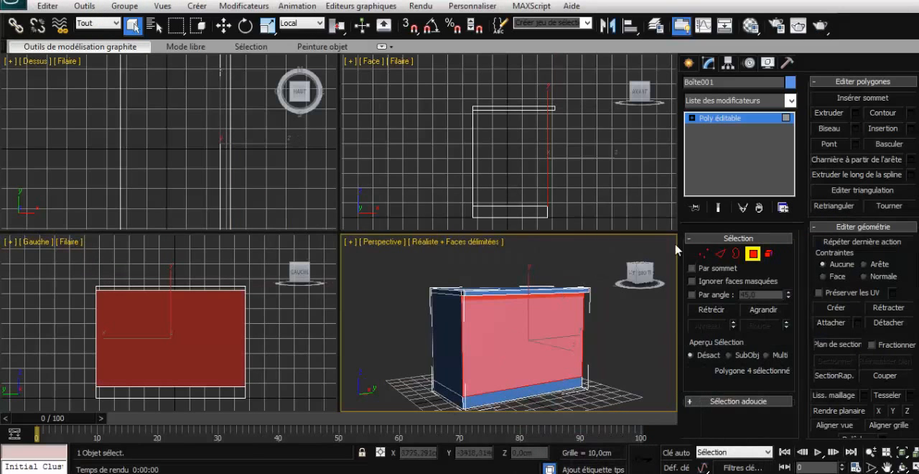
left_click(912, 131)
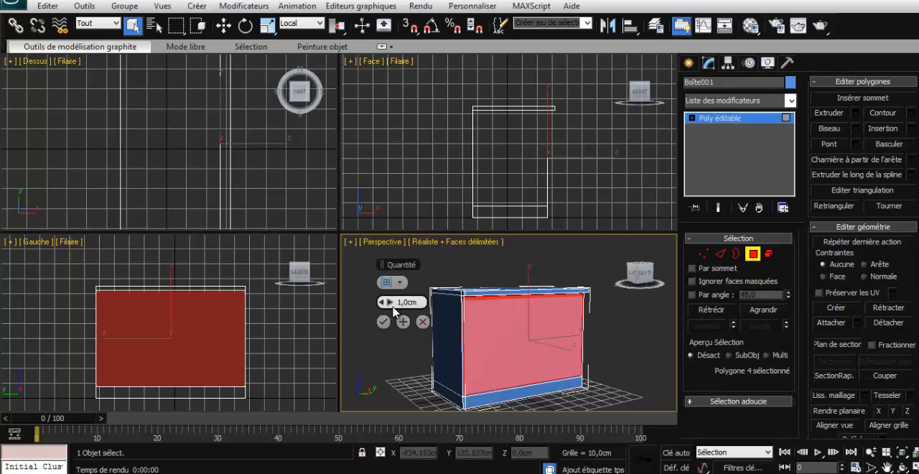
left_click_drag(391, 304, 391, 295)
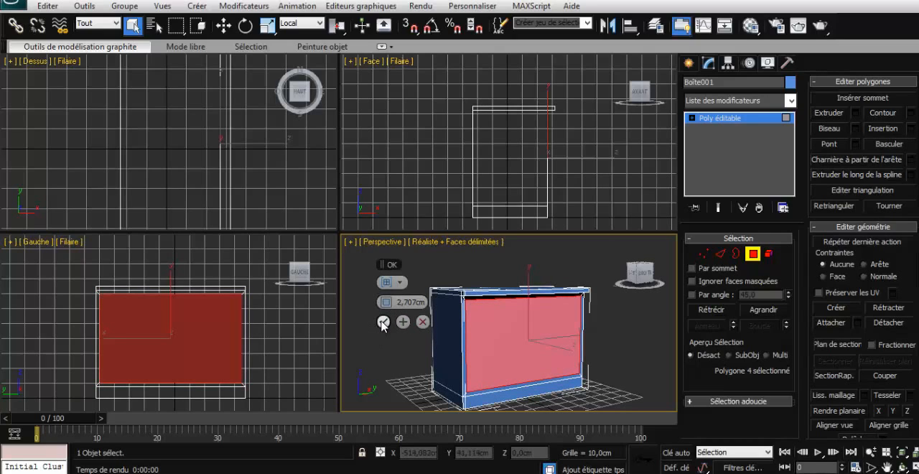
left_click(383, 323)
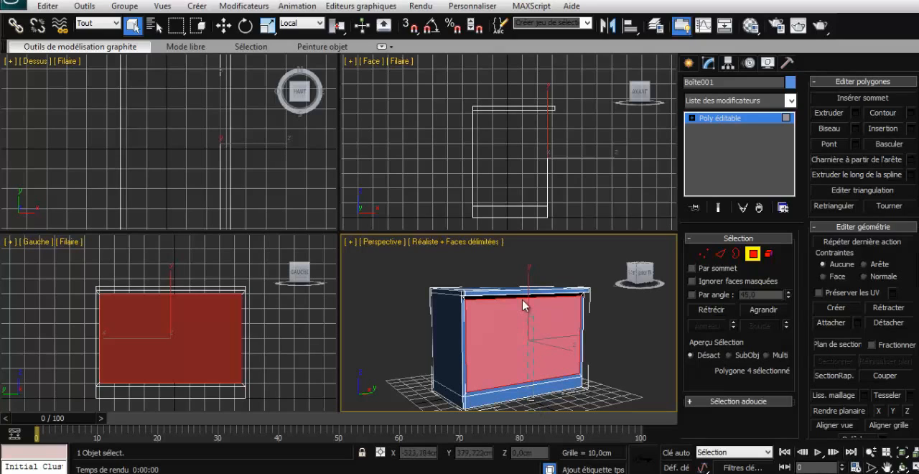
- Connect the cabinet's long horizontal edges with 1 segment, pinch 0 and slide 0, dividing it vertically down the middle
key("ctrl+a")
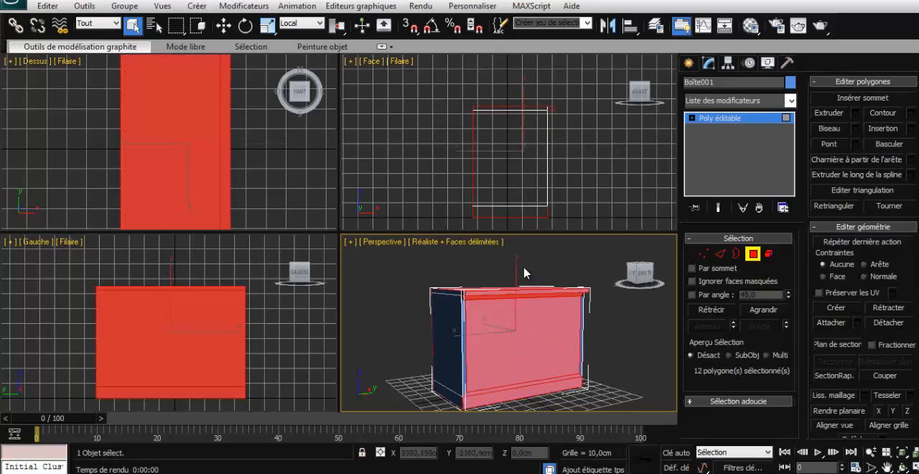
left_click(719, 254)
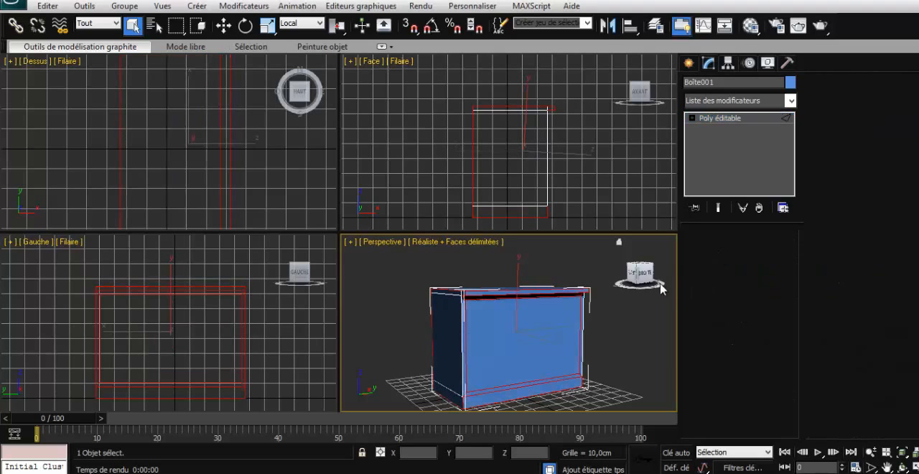
left_click_drag(635, 277, 600, 282)
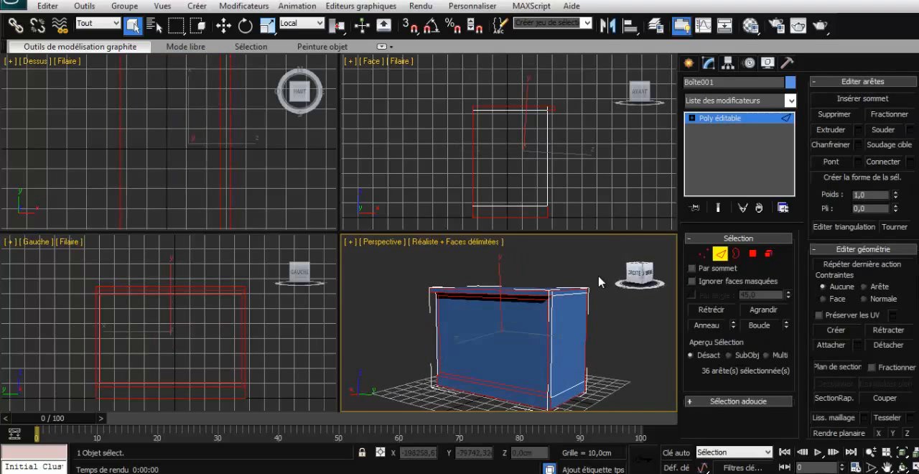
left_click(636, 273)
left_click_drag(514, 407, 515, 272)
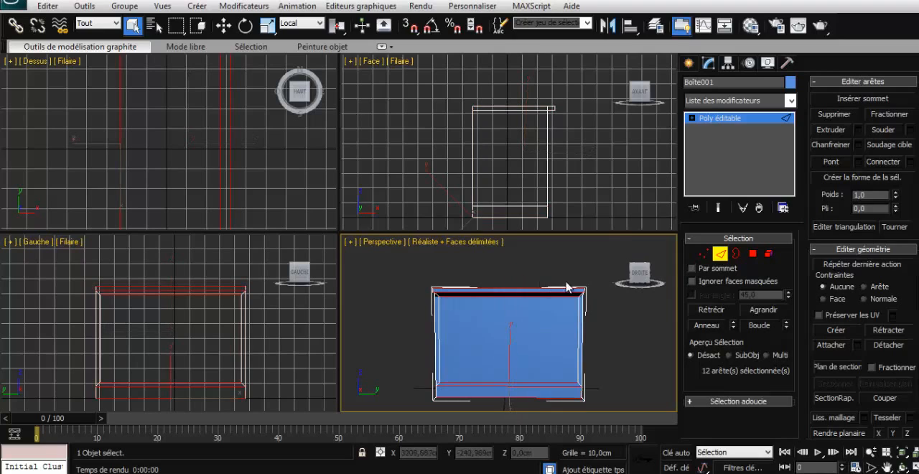
left_click(891, 164)
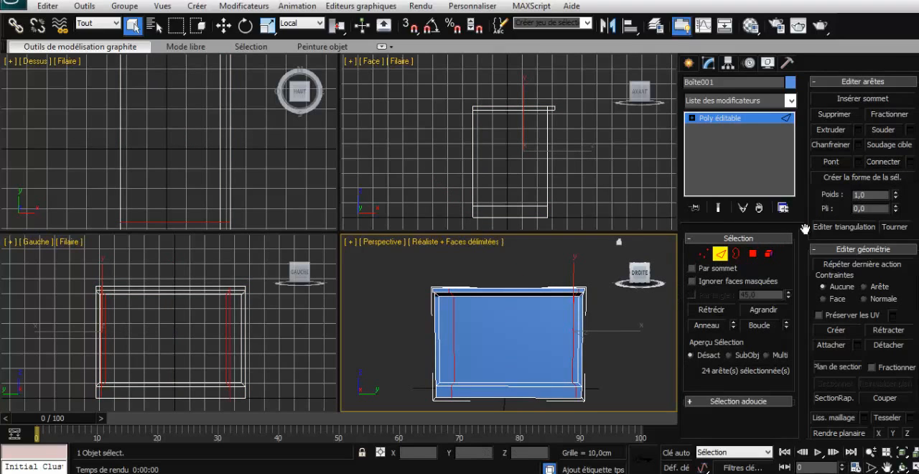
key("ctrl+z")
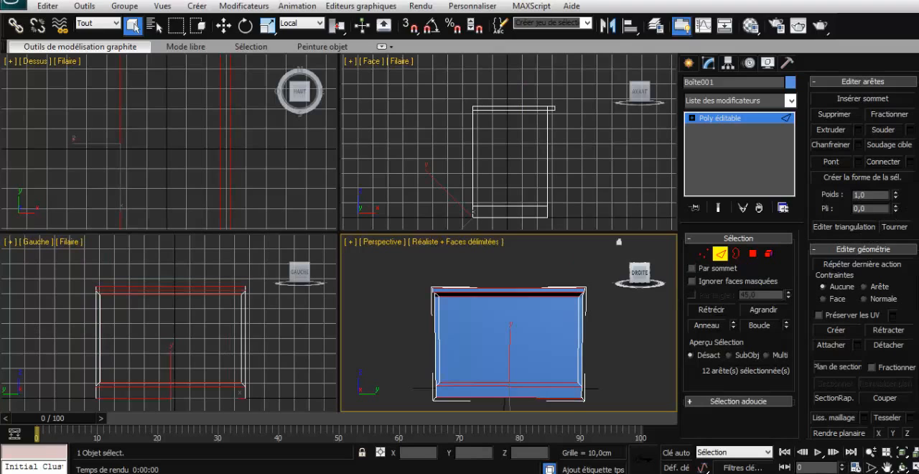
left_click(910, 163)
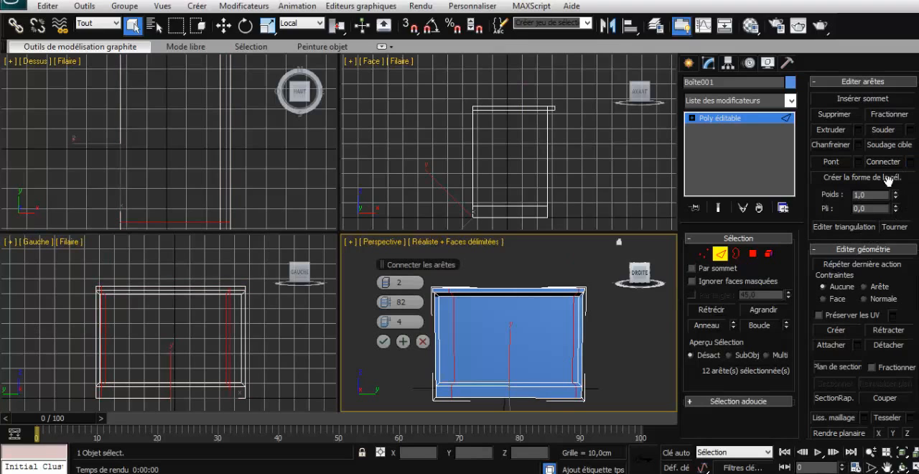
left_click(382, 283)
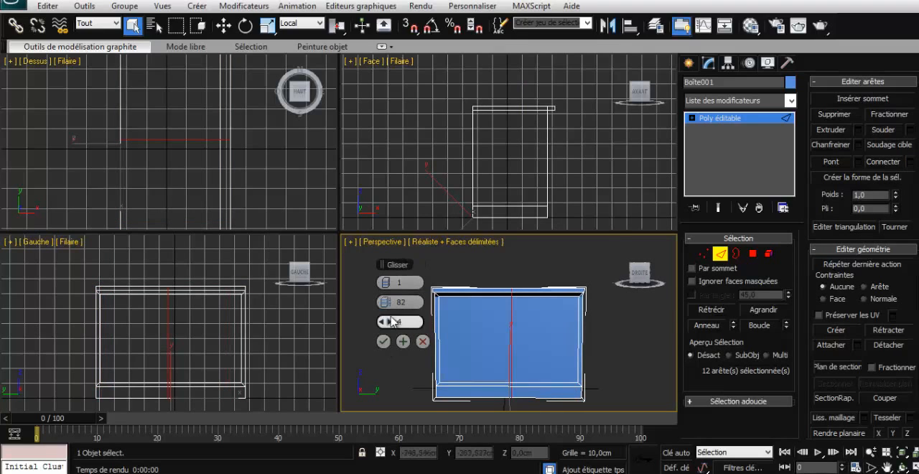
right_click(389, 303)
right_click(387, 322)
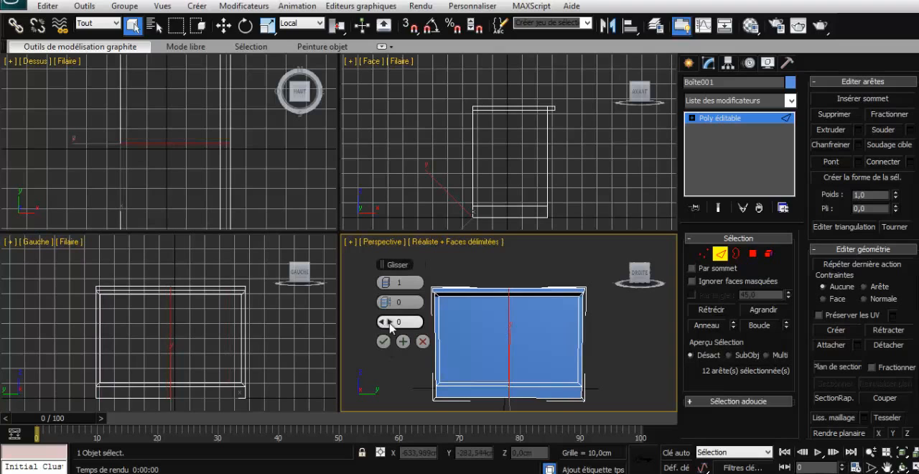
left_click(383, 341)
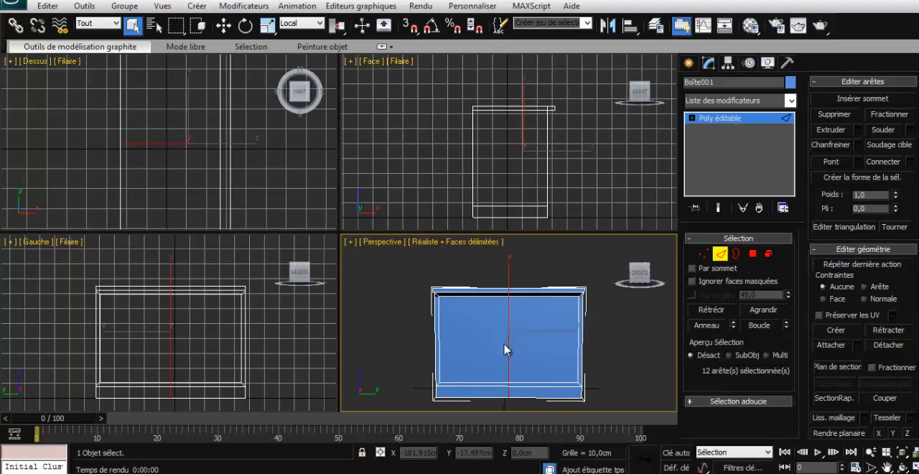
- Inset the two large front polygons individually, by polygon, with an amount of 1 cm
left_click(625, 285)
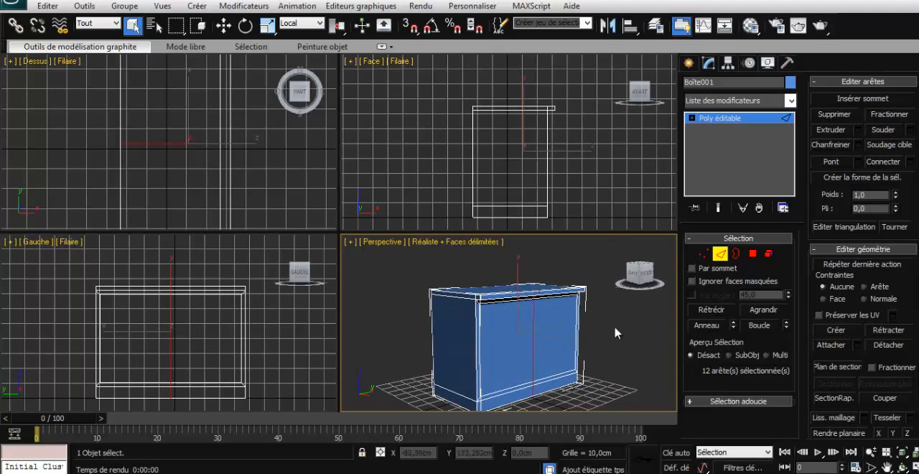
left_click(752, 252)
left_click(552, 339)
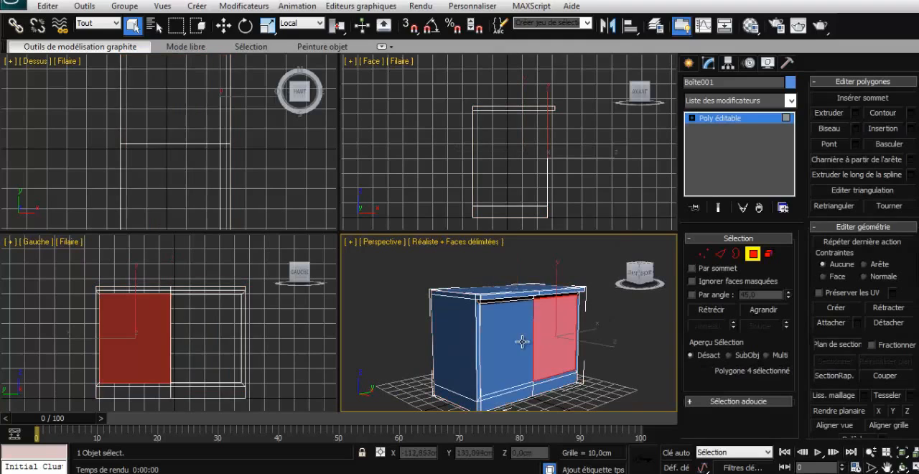
left_click(522, 342, "ctrl")
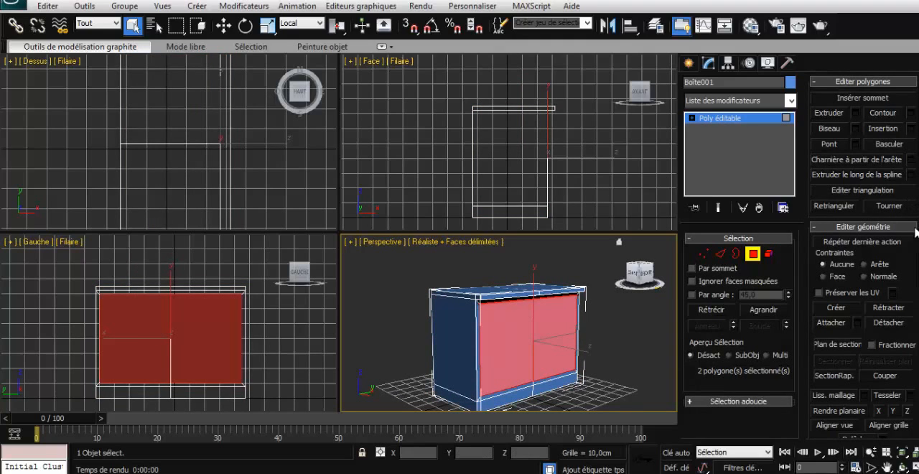
left_click(910, 130)
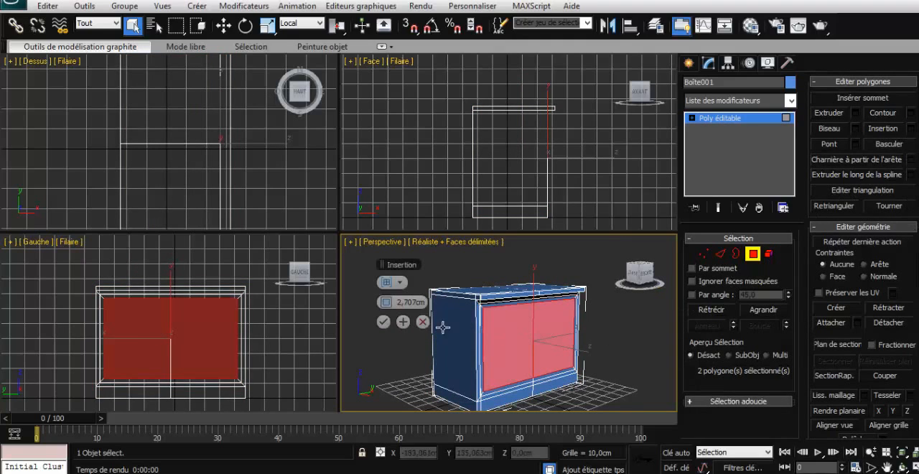
left_click(399, 282)
left_click(416, 298)
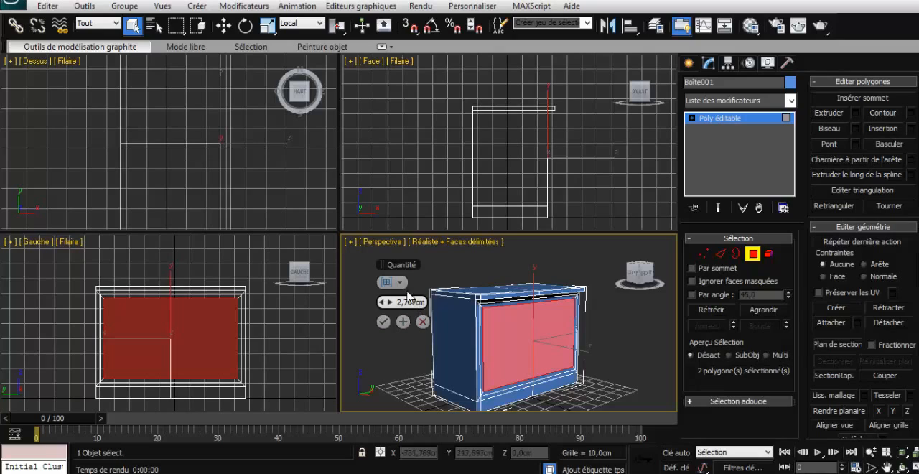
left_click(401, 284)
left_click(409, 309)
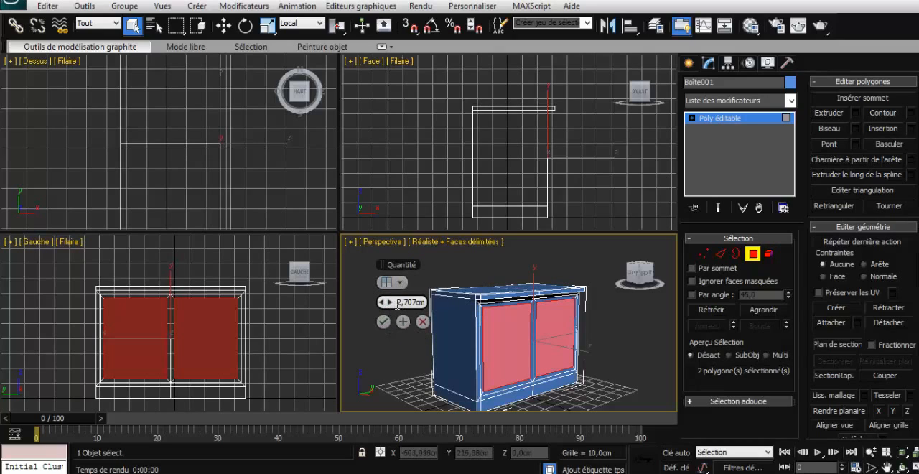
left_click_drag(397, 304, 418, 302)
type("1")
key("Return")
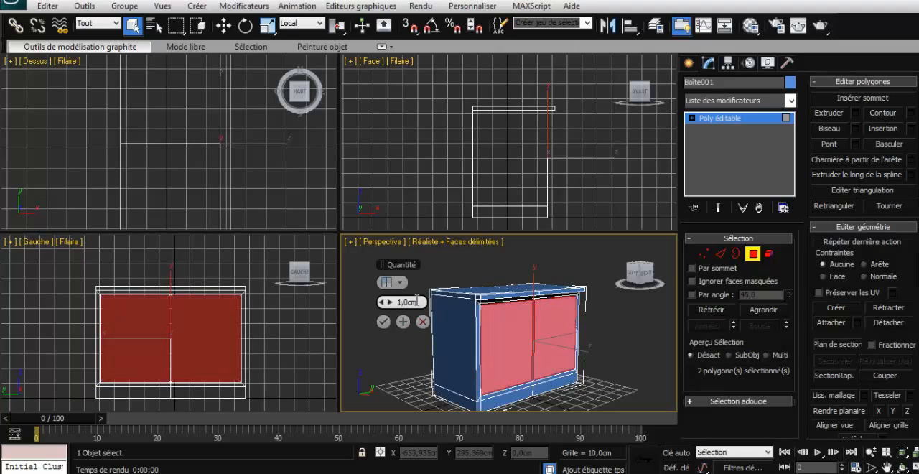
left_click(383, 322)
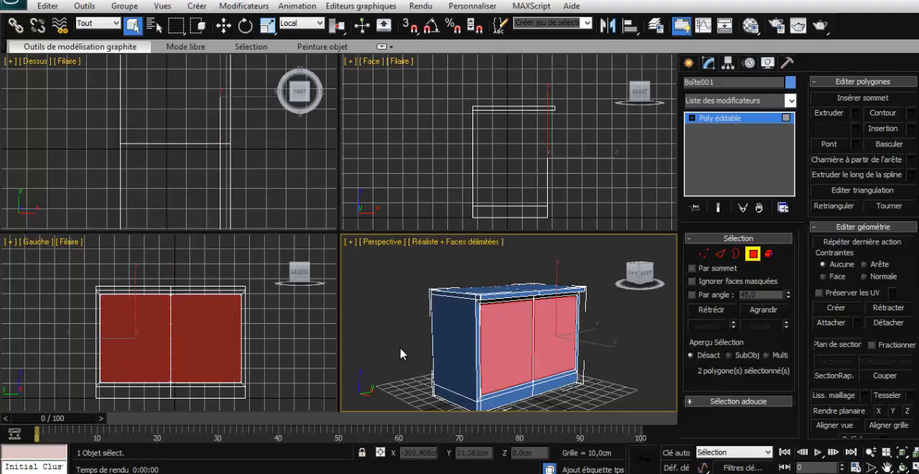
- Extrude the two inset front polygons inward by -49.109 cm to hollow out both cabinet compartments
left_click_drag(638, 278, 614, 285)
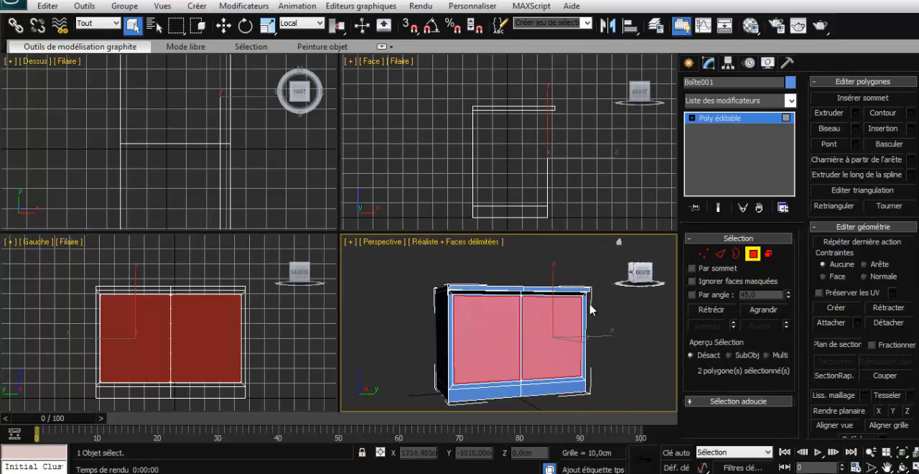
left_click(854, 116)
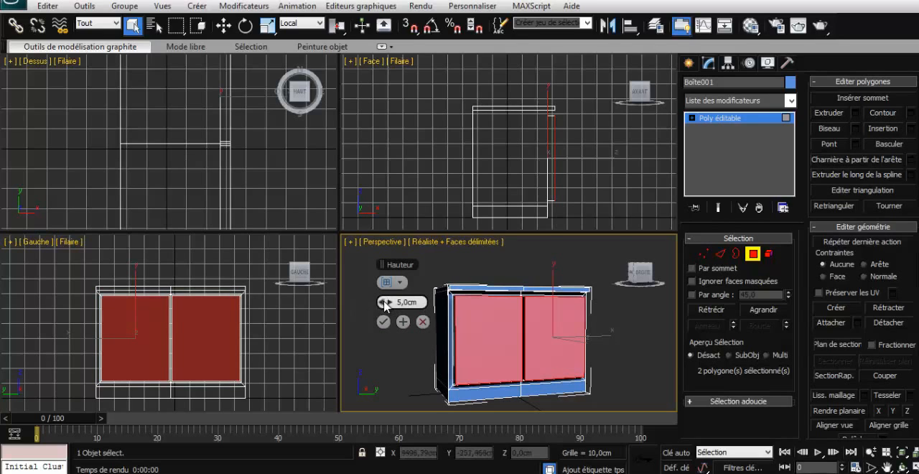
left_click_drag(383, 301, 366, 296)
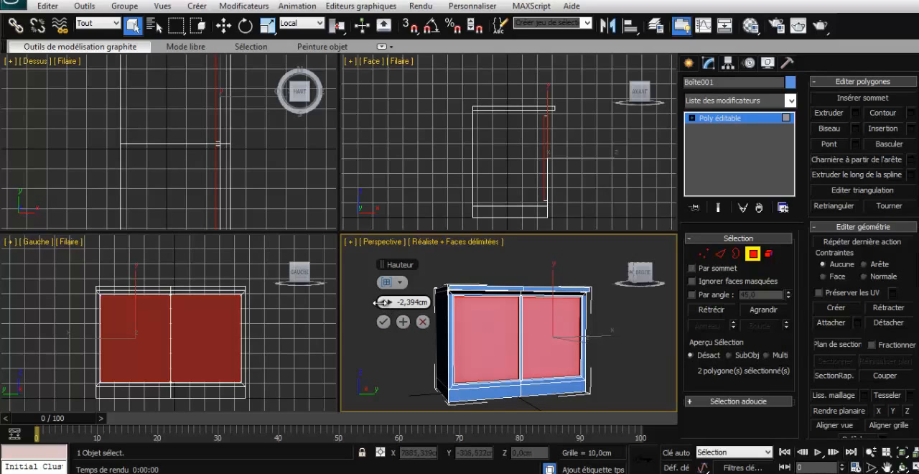
left_click_drag(381, 301, 286, 291)
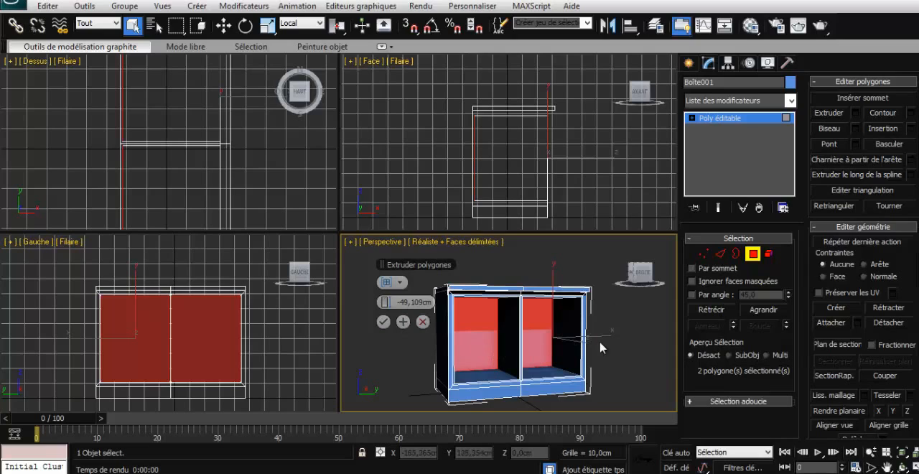
left_click(383, 322)
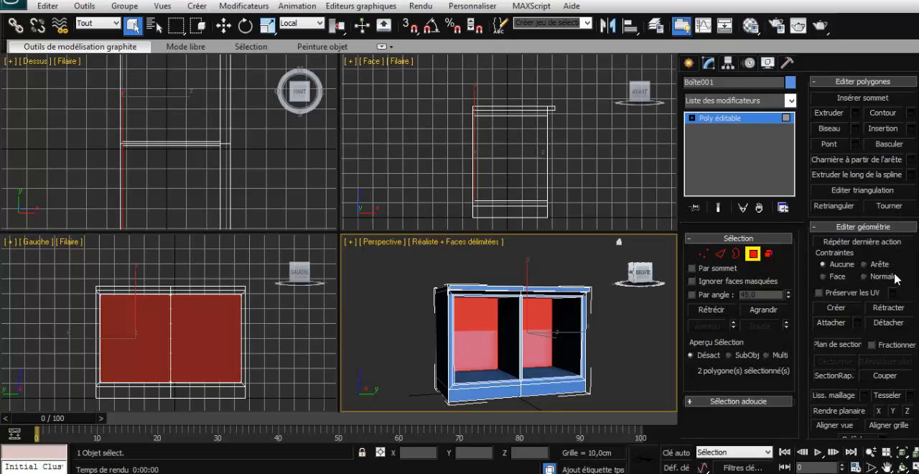
- Detach the two back polygons of the compartments as a separate object named "portes"
left_click(892, 324)
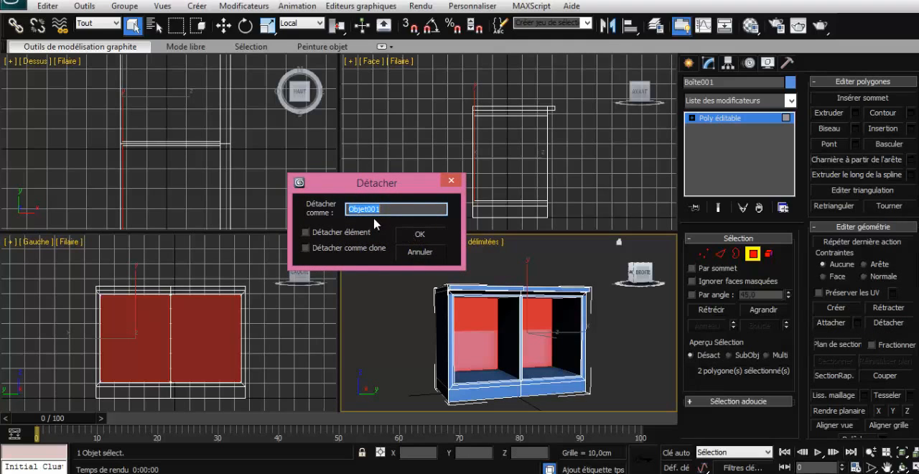
type("portes")
key("Return")
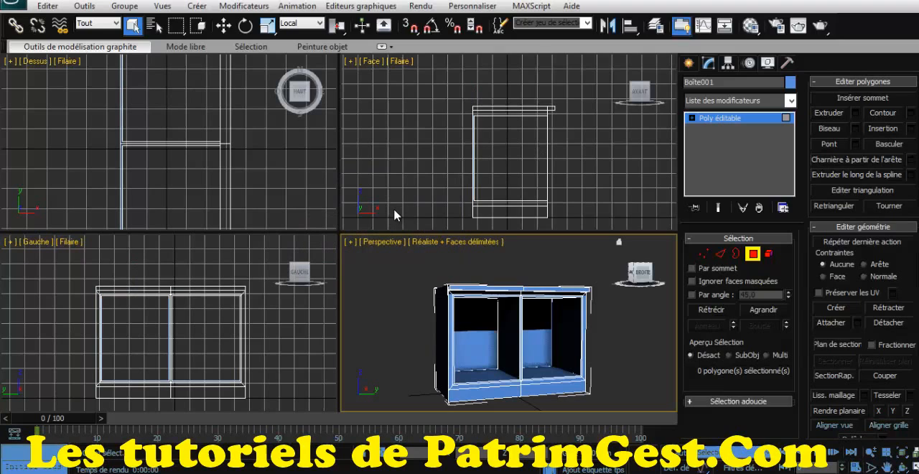
- Leave polygon editing, select the "portes" object and move it forward out of the compartments, in front of the cabinet
left_click(752, 254)
left_click(538, 342)
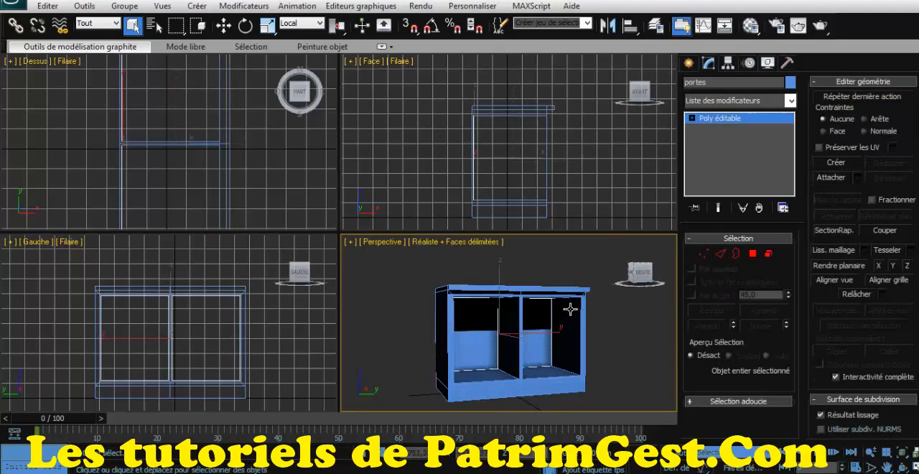
key("w")
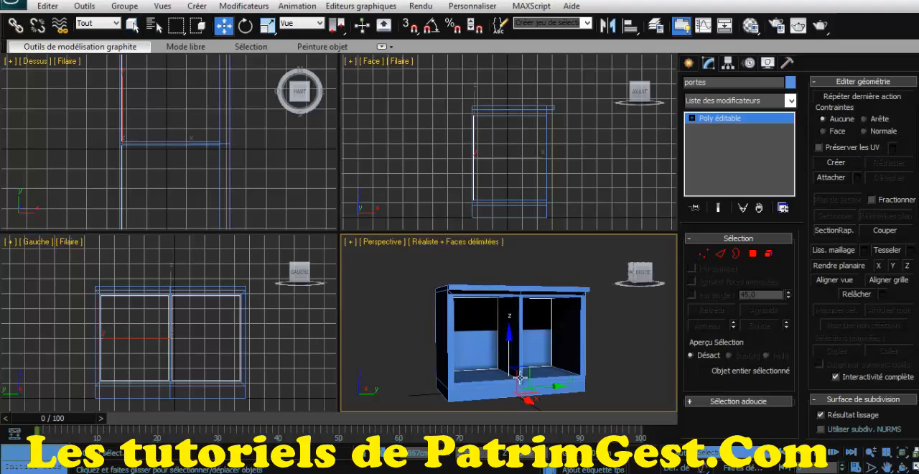
left_click_drag(562, 442, 592, 425)
left_click_drag(641, 278, 648, 294)
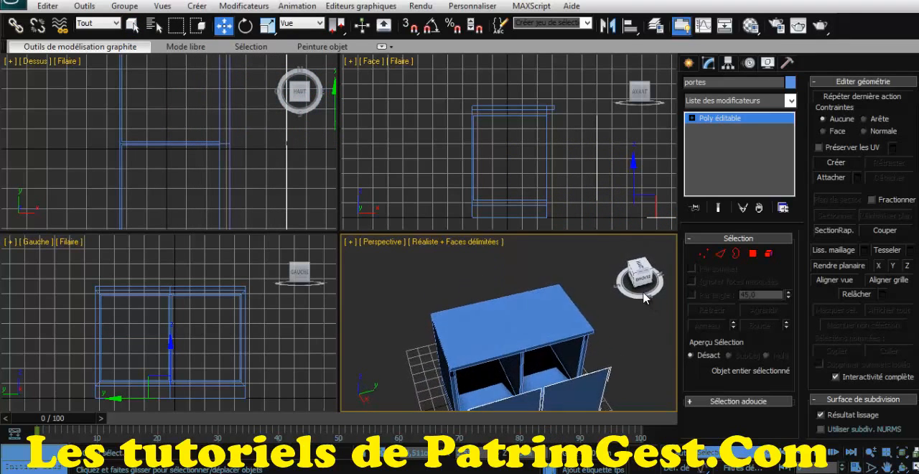
- Select the cabinet body, consult the sink cabinet's photo in the PDF catalogue and switch back to 3ds Max
left_click(531, 318)
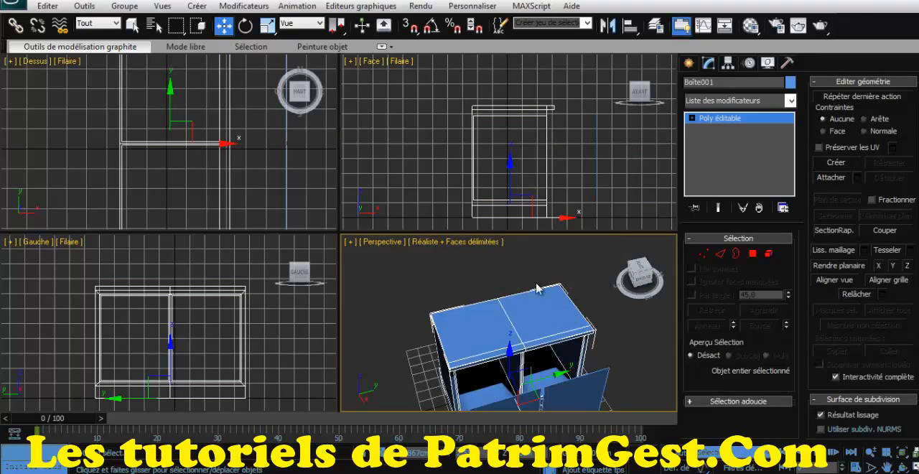
mouse_move(628, 277)
left_mouse_down()
mouse_move(349, 270)
mouse_move(396, 253)
left_mouse_up()
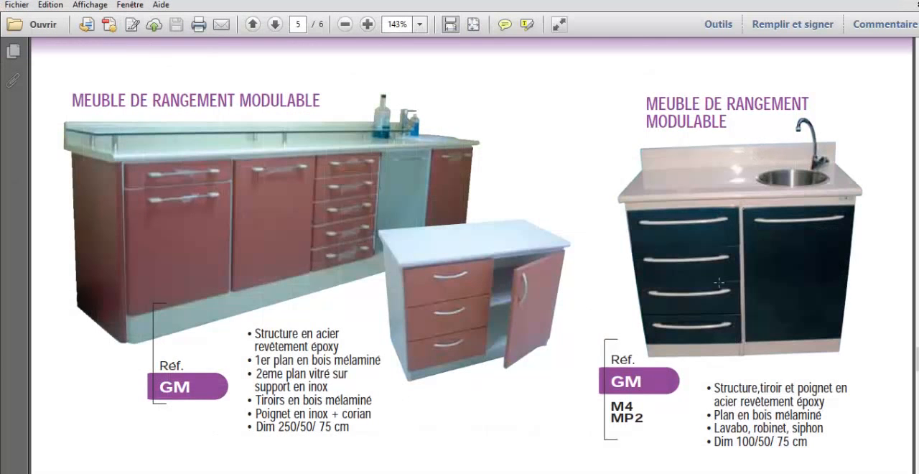
mouse_move(560, 472)
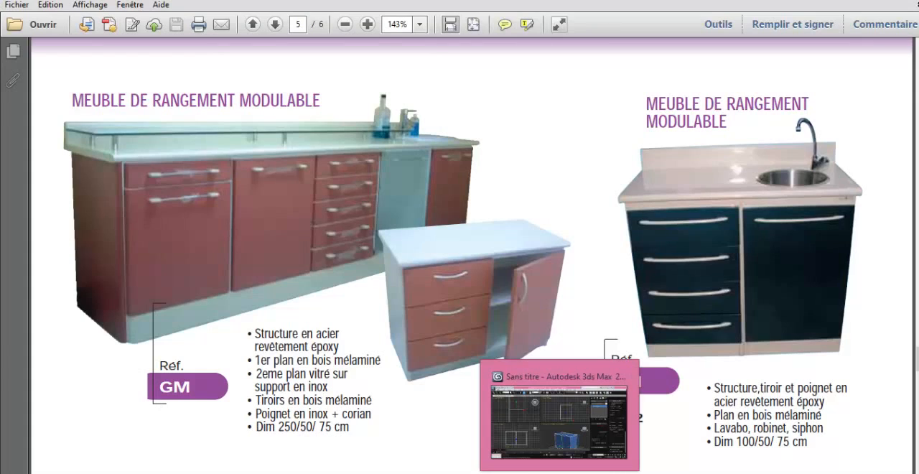
left_click(508, 470)
- Select the two thin polygons along the countertop's rear edge and set up an extrusion of 0.5 cm
left_click(752, 254)
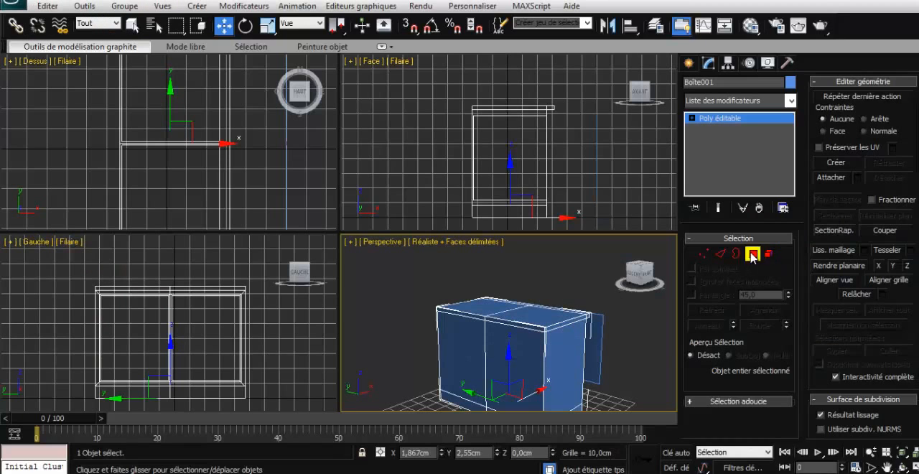
left_click(489, 325)
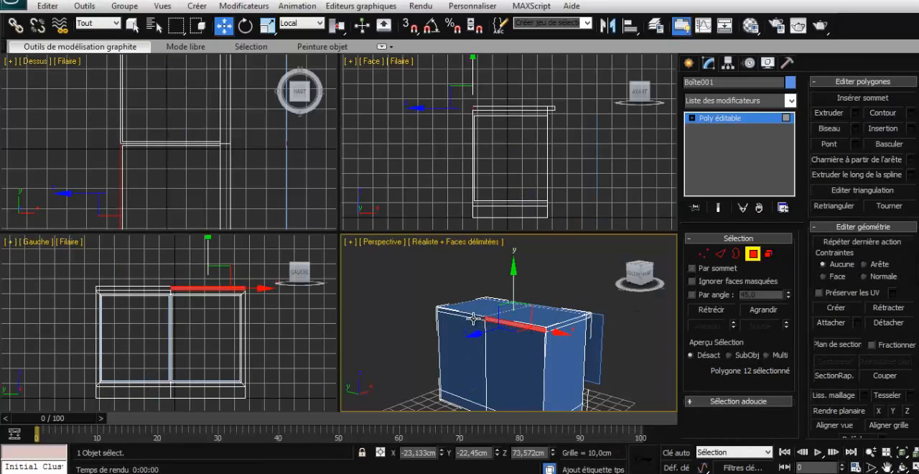
left_click(474, 317, "ctrl")
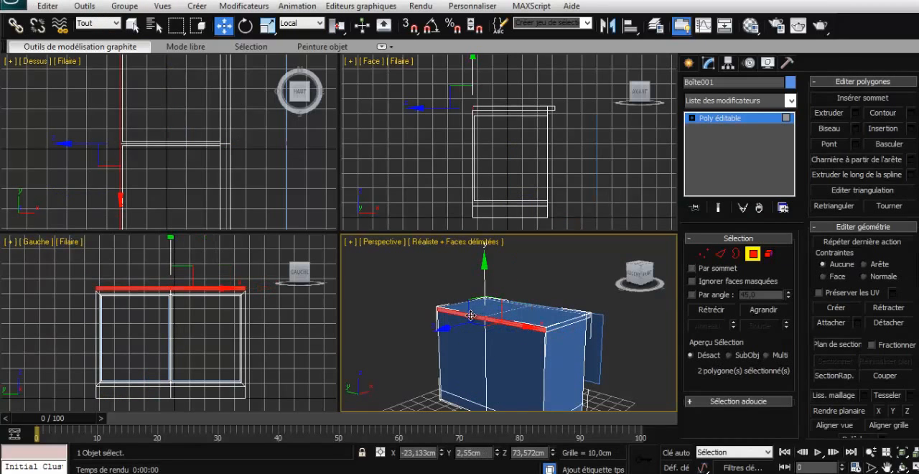
left_click(854, 113)
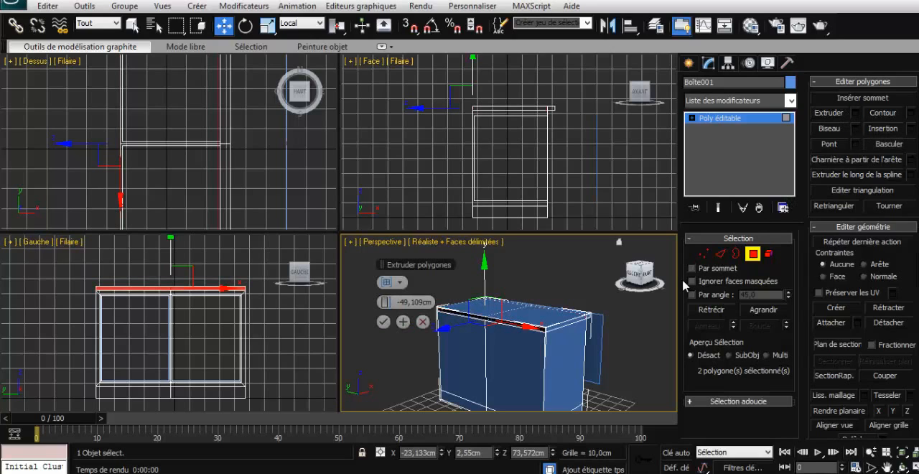
right_click(391, 304)
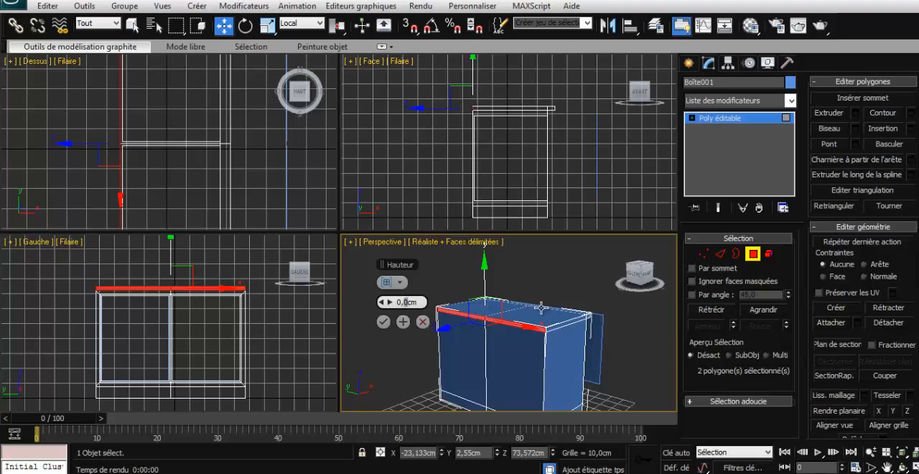
key("Return")
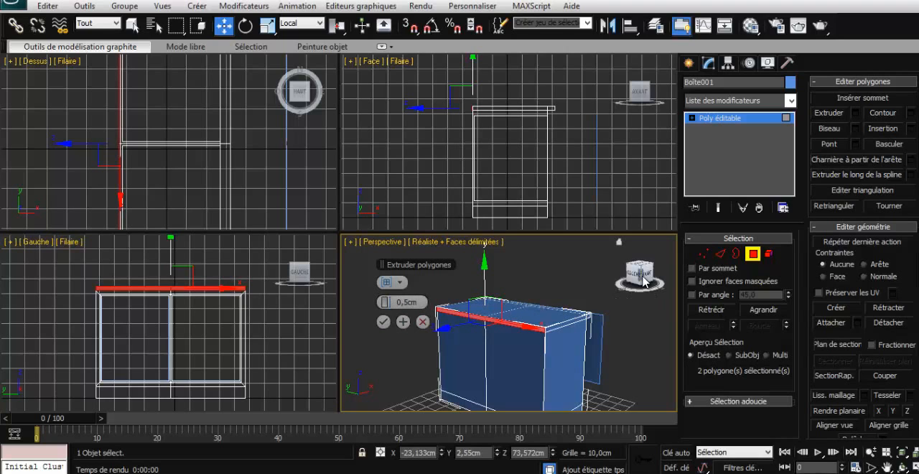
- Set the rear edge extrusion height to 1 cm and apply it with both polygons still selected
left_click_drag(642, 278, 614, 291)
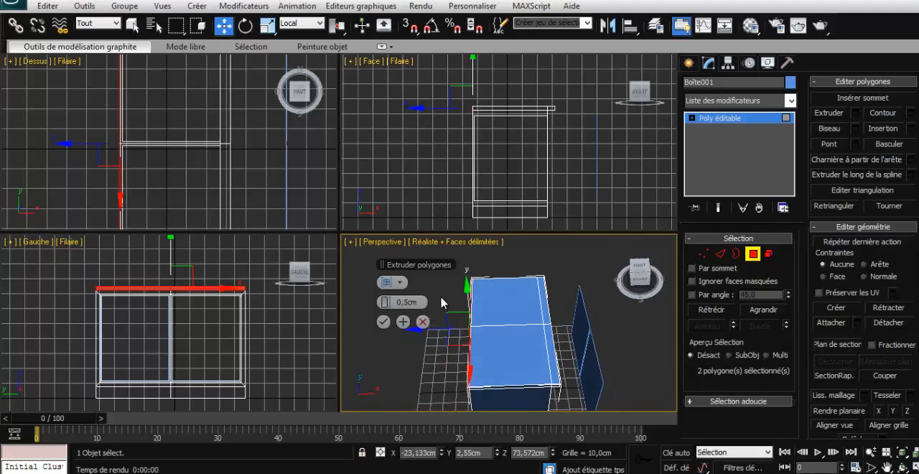
left_click_drag(405, 302, 386, 303)
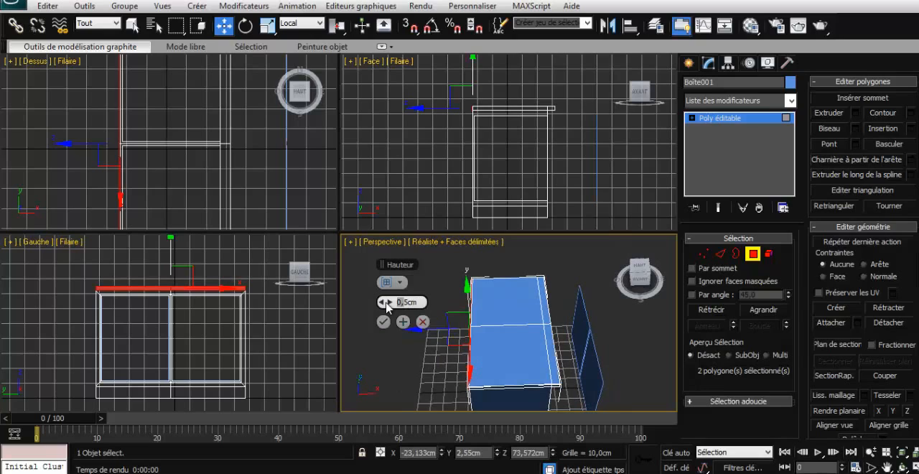
type("1")
key("Return")
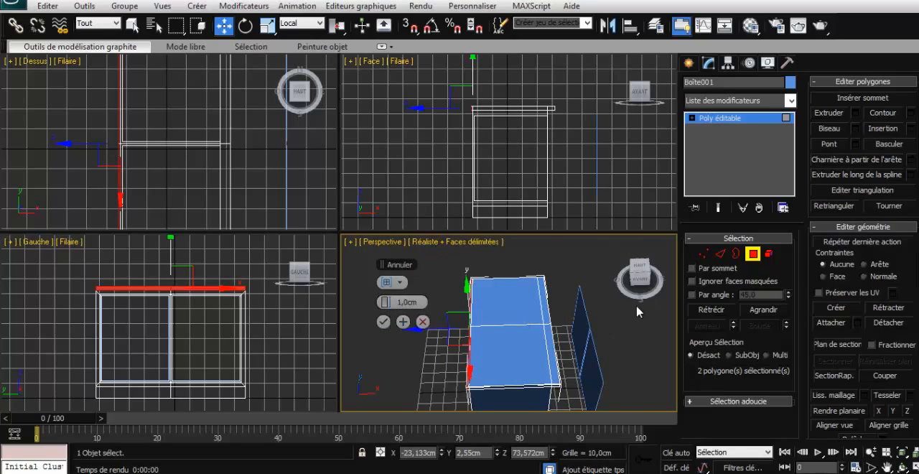
left_click(565, 274)
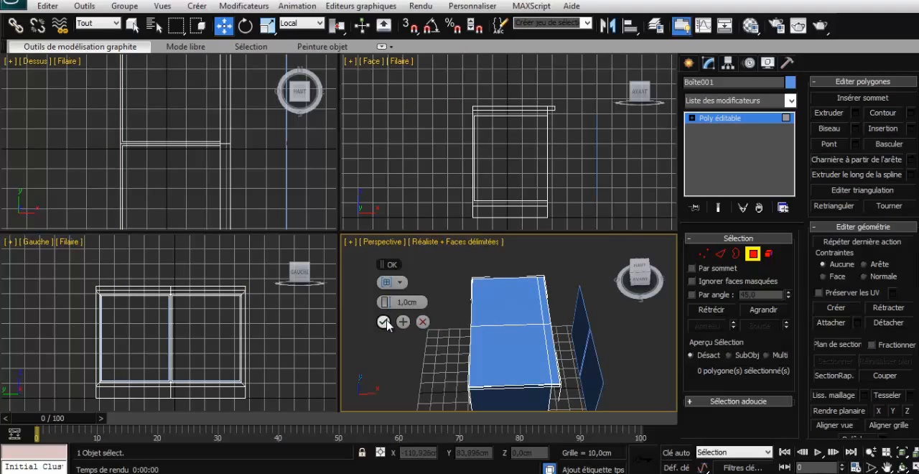
key("ctrl+z")
left_click(383, 321)
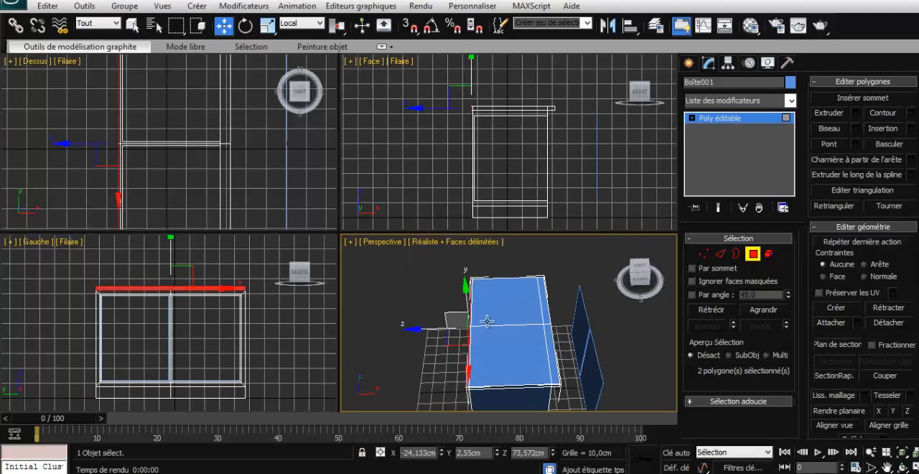
- Select the two narrow top polygons along the countertop's rear edge and extrude them upward about 14.4 cm
scroll(556, 313, "up", 5)
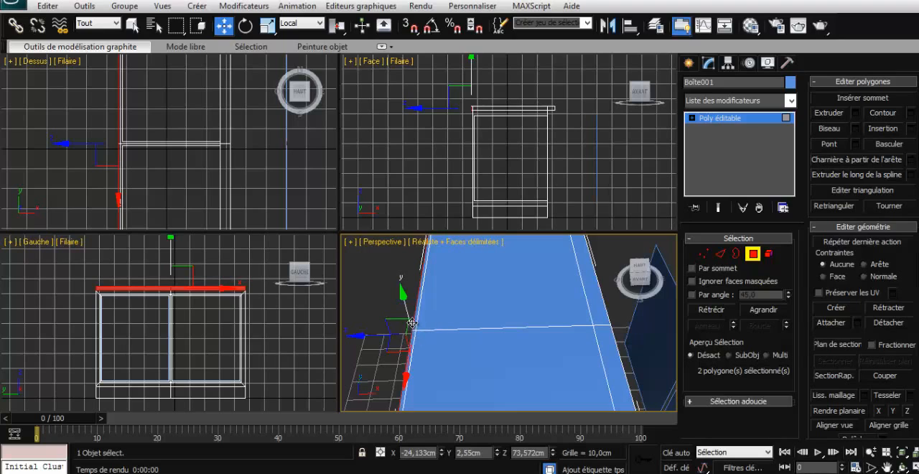
left_click(415, 322)
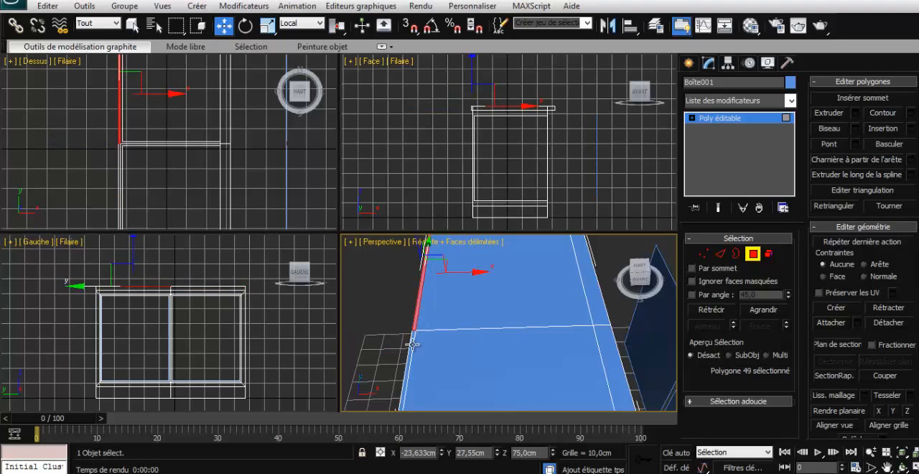
left_click(412, 345, "ctrl")
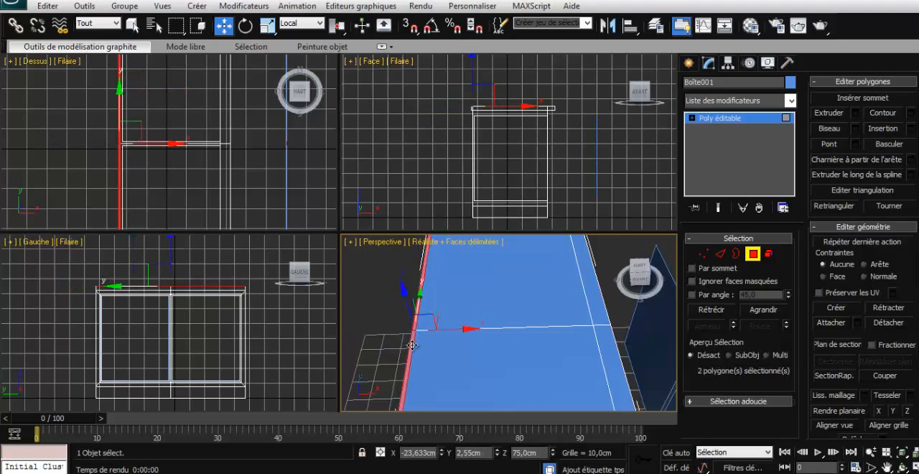
left_click(855, 114)
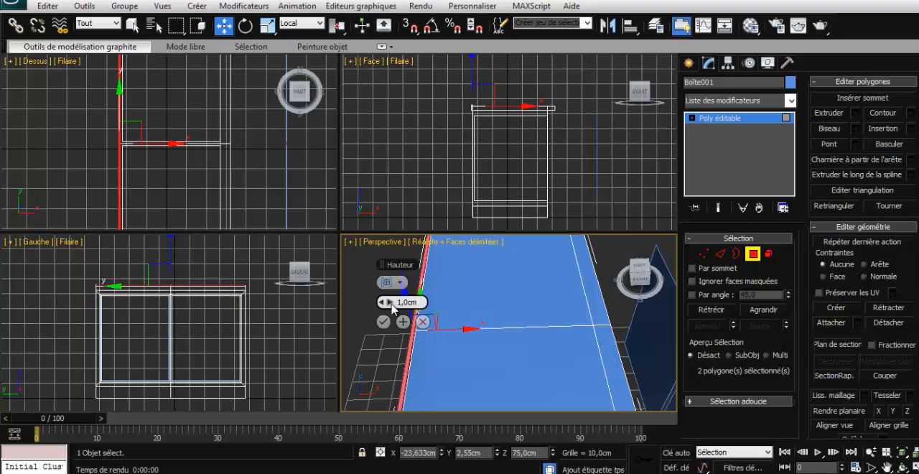
left_click_drag(392, 302, 649, 293)
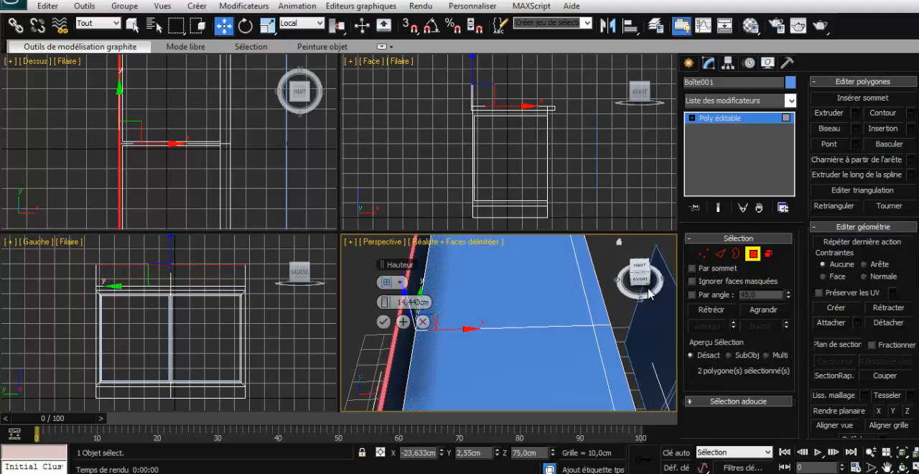
left_click(647, 287)
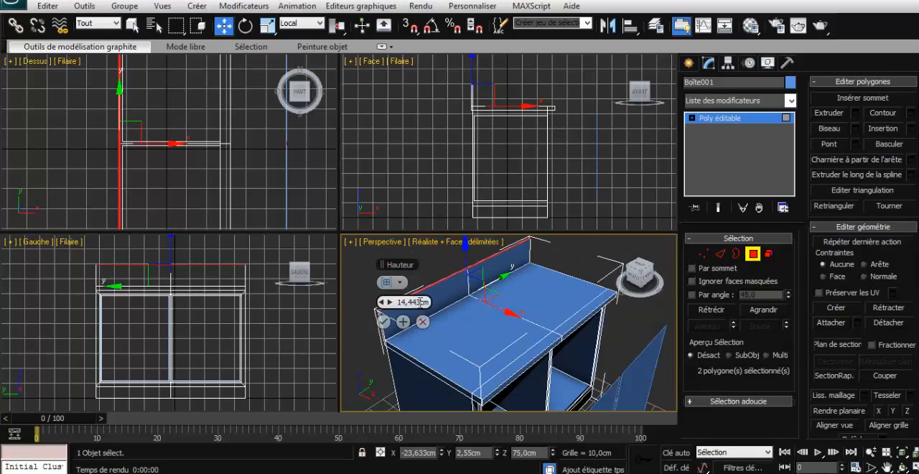
- Set the backsplash extrusion height to 12 cm, apply it and clear the polygon selection
type("10cm")
key("Return")
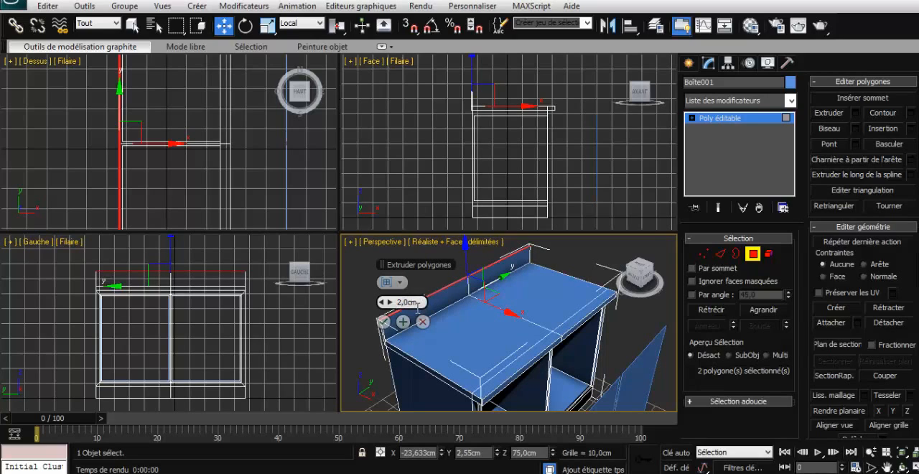
key("Return")
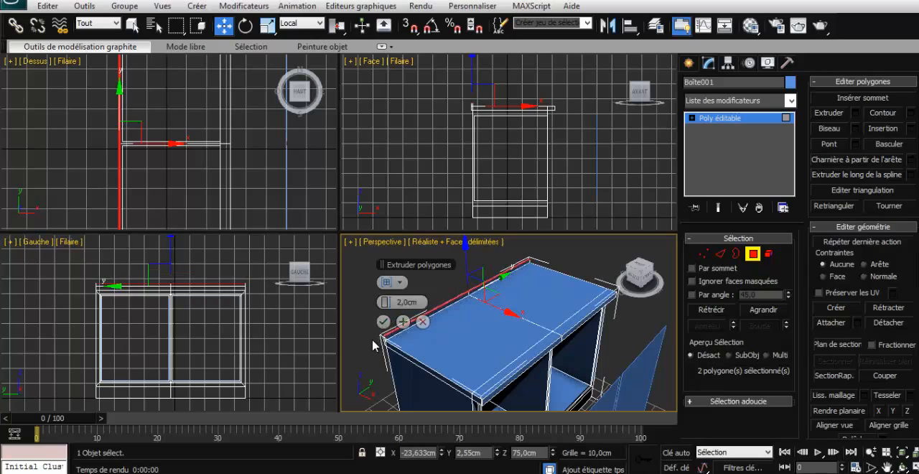
left_click(397, 302)
type("12")
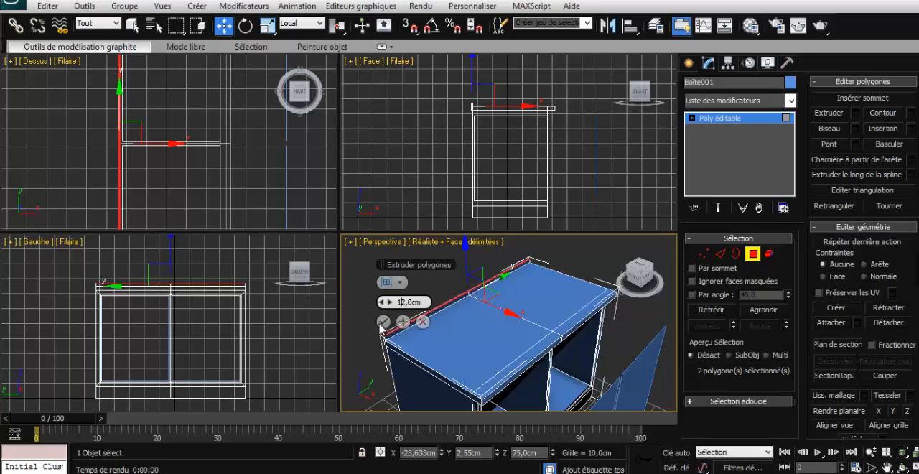
key("Return")
left_click(383, 321)
left_click(362, 352)
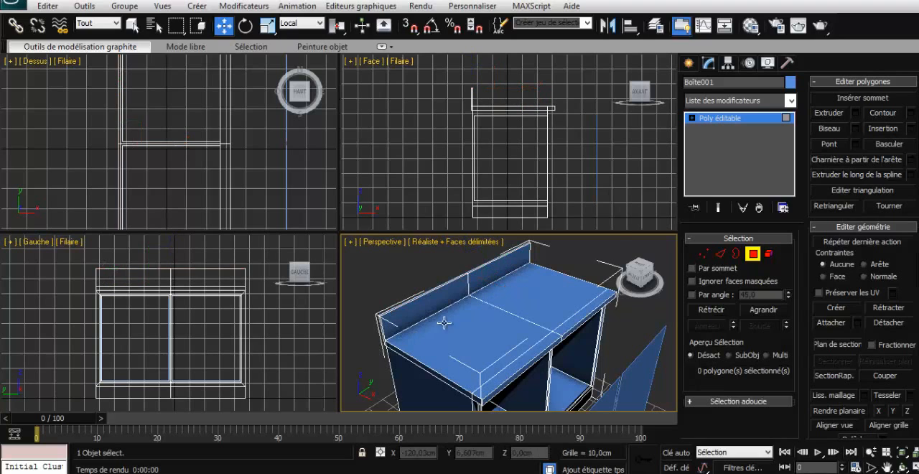
- Activate the Sphere primitive and delete a trial sphere about 17.3 cm in radius drawn in the Gauche view
mouse_move(649, 283)
left_mouse_down()
mouse_move(631, 280)
mouse_move(634, 290)
left_mouse_up()
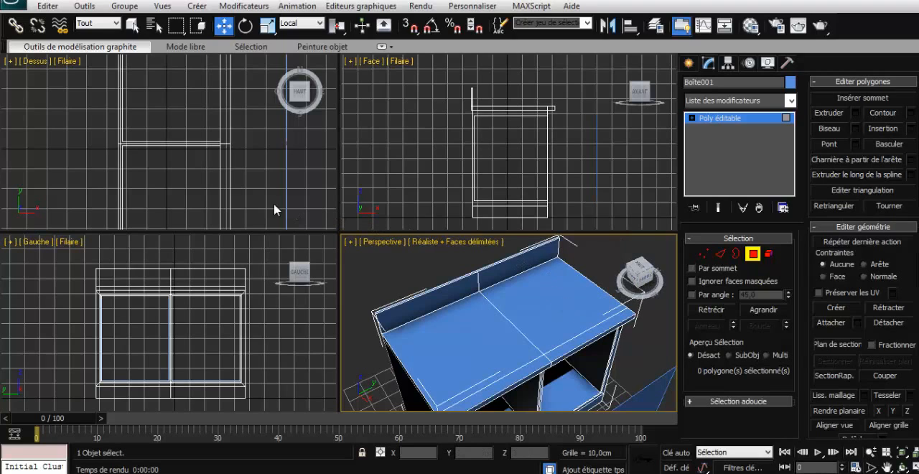
left_click(688, 65)
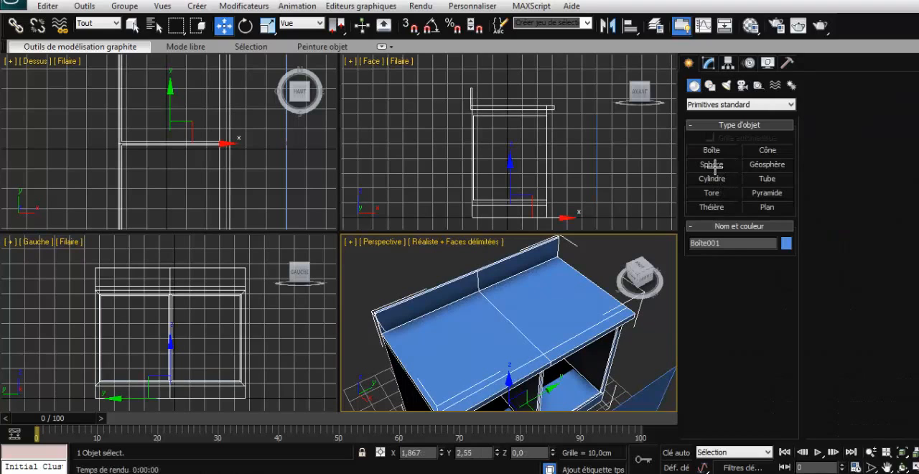
left_click(711, 164)
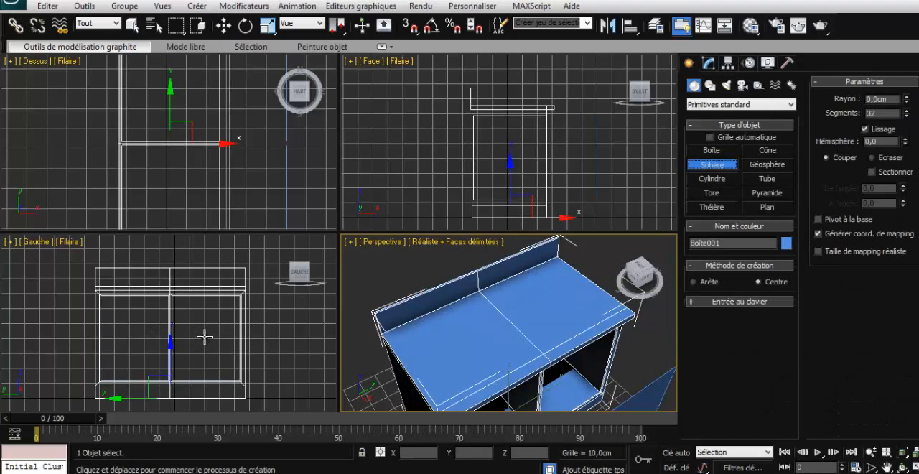
left_click_drag(205, 336, 176, 334)
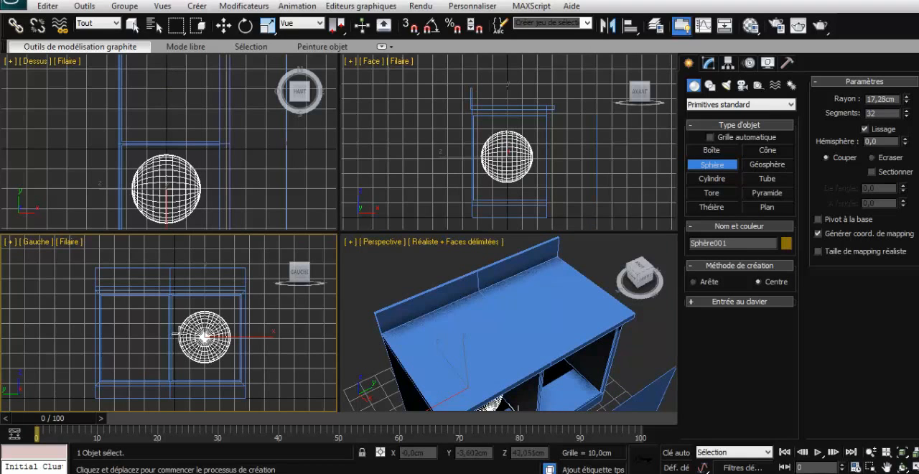
key("Delete")
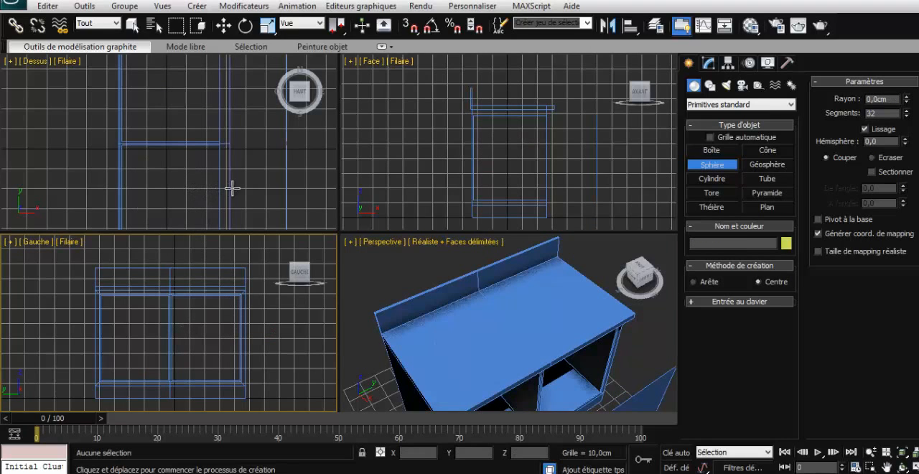
- Draw a sphere about 16.2 cm in radius in the Dessus view, within the upper half of the cabinet's outline
scroll(237, 186, "down", 3)
scroll(240, 180, "up", 2)
left_click(280, 176)
scroll(280, 176, "down", 4)
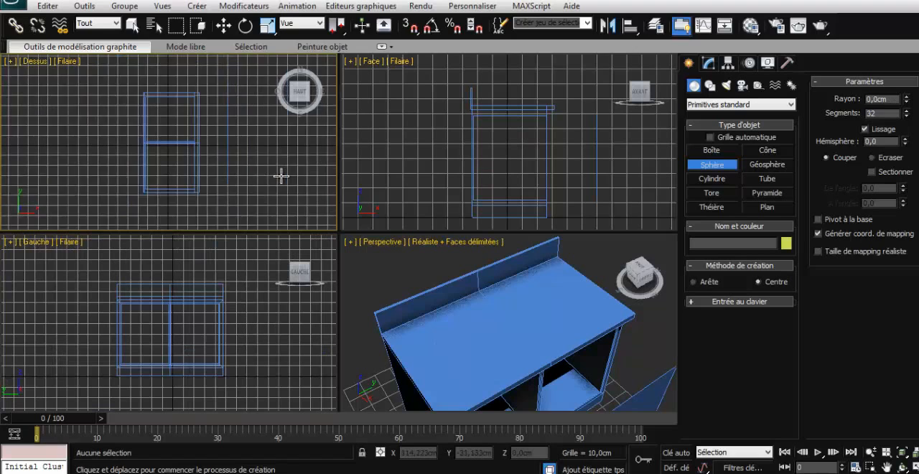
scroll(281, 175, "up", 1)
left_click(166, 115)
left_click_drag(167, 115, 160, 101)
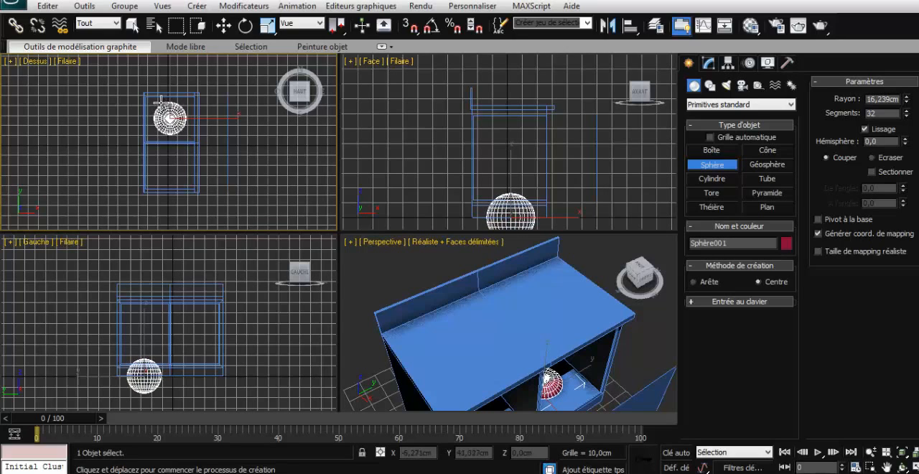
- Move the sphere straight up to a height of about 75.3 cm so that it sits half sunk in the countertop
left_click(564, 244)
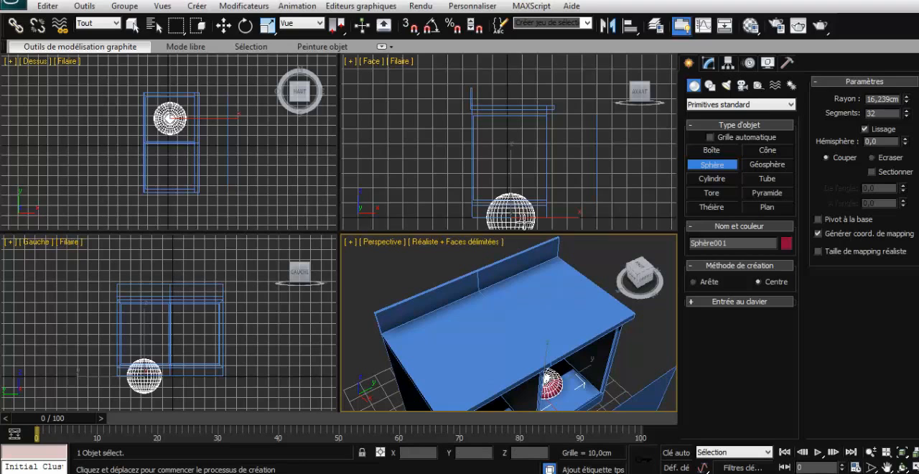
key("w")
left_click_drag(512, 200, 509, 79)
left_click(645, 276)
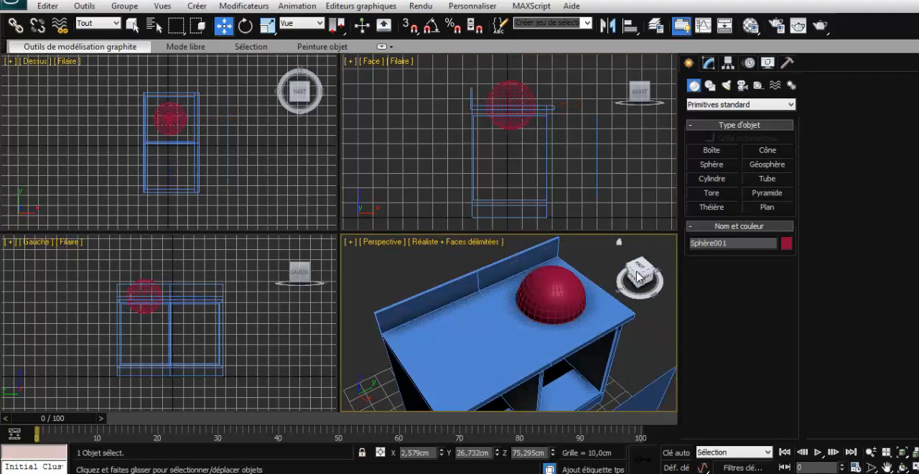
mouse_move(645, 277)
left_mouse_down()
mouse_move(612, 268)
mouse_move(639, 276)
left_mouse_up()
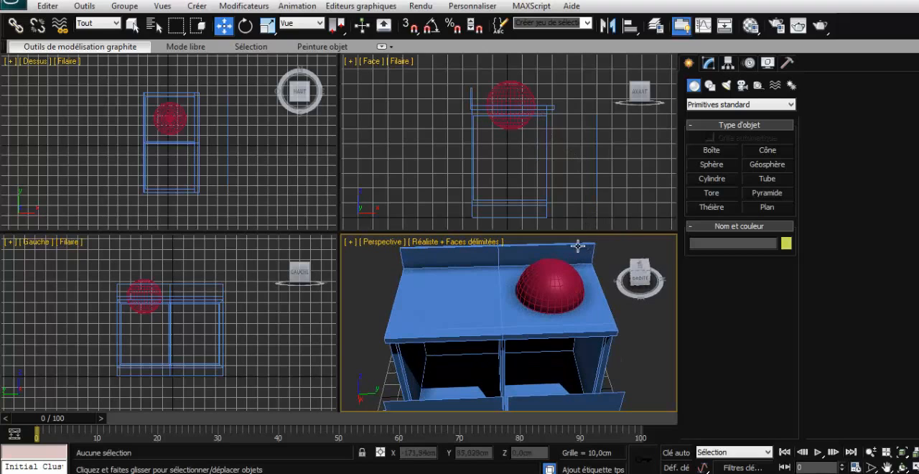
left_click(708, 64)
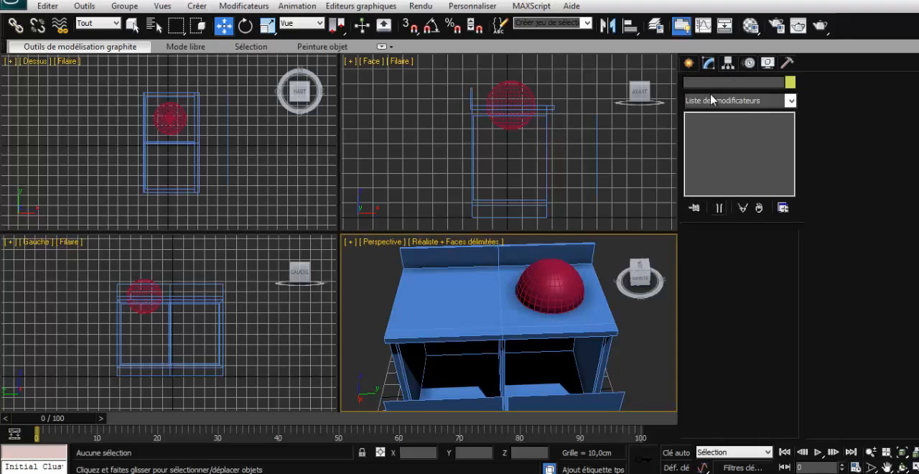
- Select the sphere sunk in the countertop and convert it to an editable poly
left_click(535, 97)
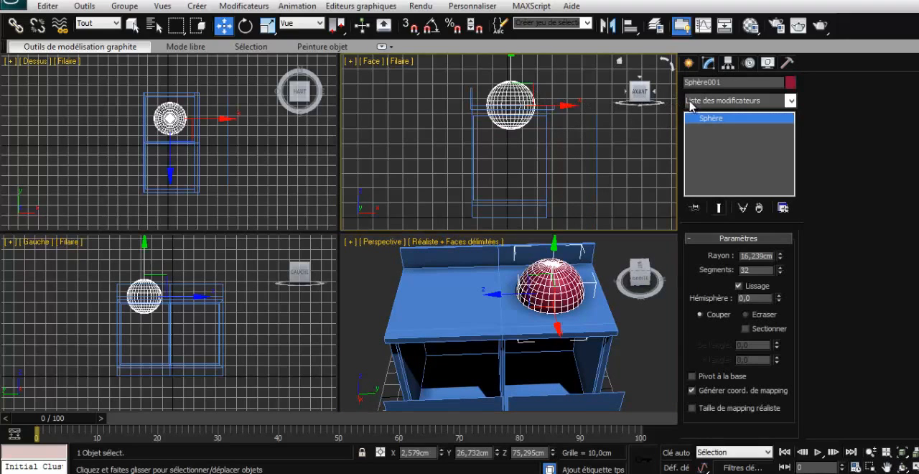
right_click(702, 118)
left_click(753, 212)
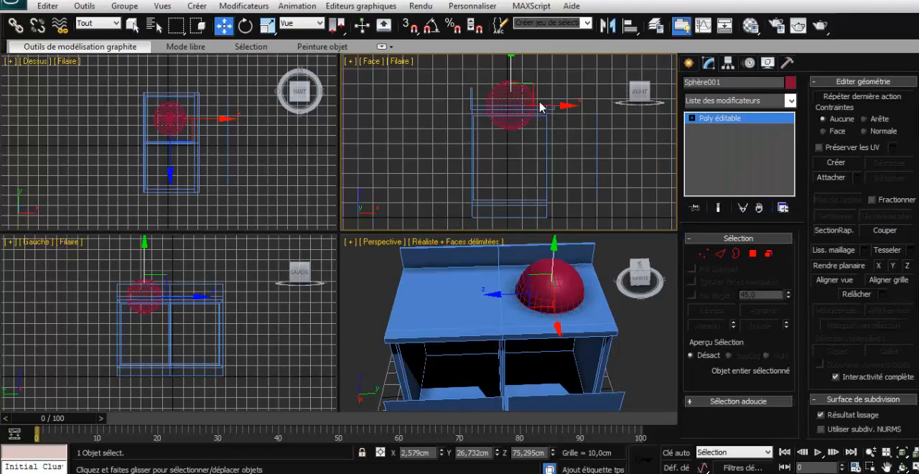
- Change the sphere's object colour to golden yellow from the 3ds Max palette
left_click(492, 80)
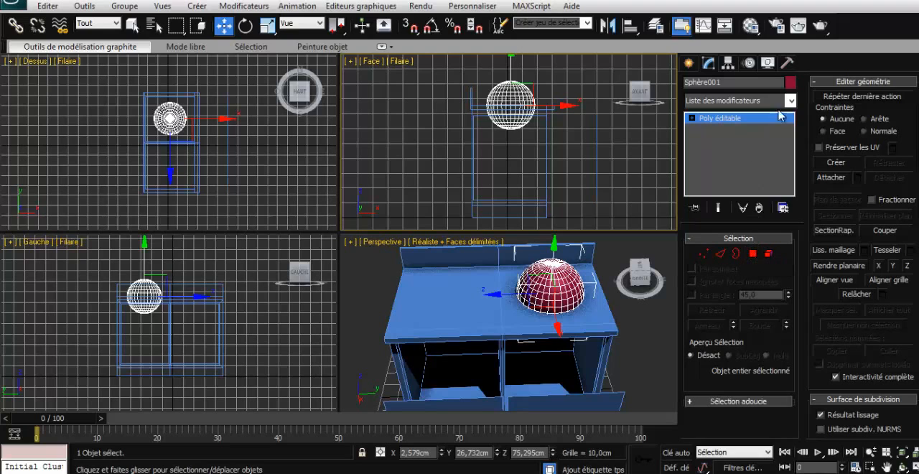
left_click(790, 82)
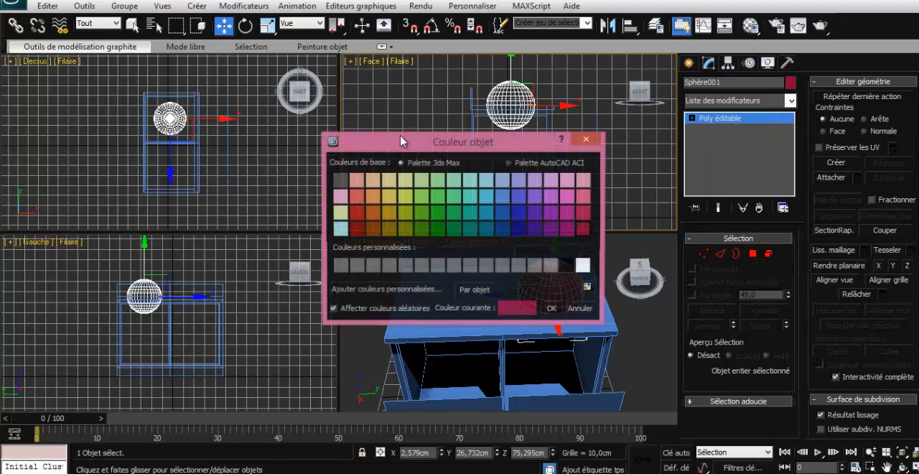
left_click(388, 196)
left_click(552, 309)
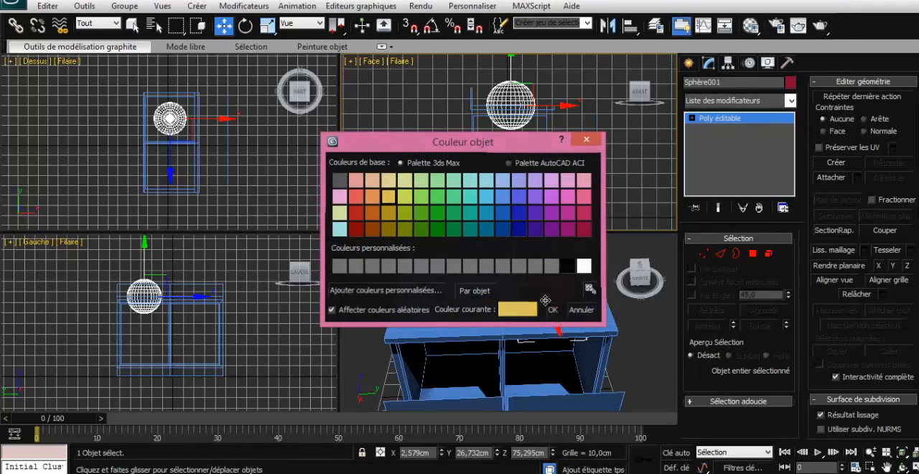
- Delete the polygons of the sphere's upper half at polygon level, then return to object level
left_click(753, 254)
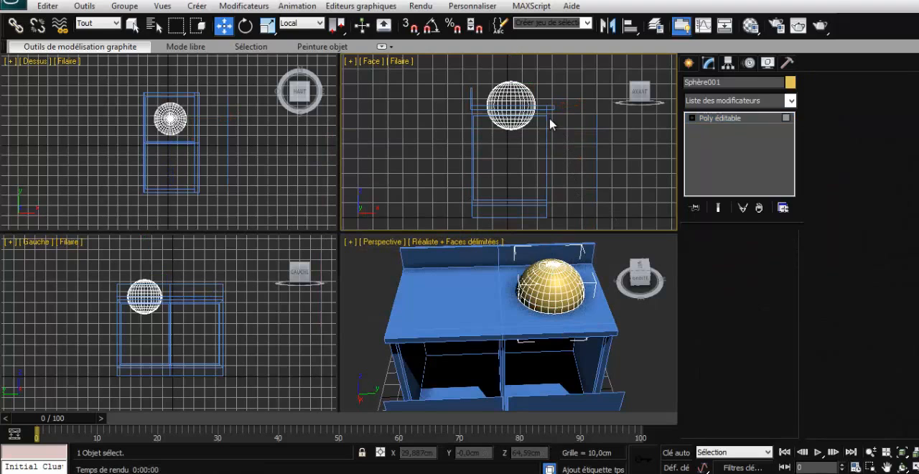
left_click_drag(473, 79, 529, 95)
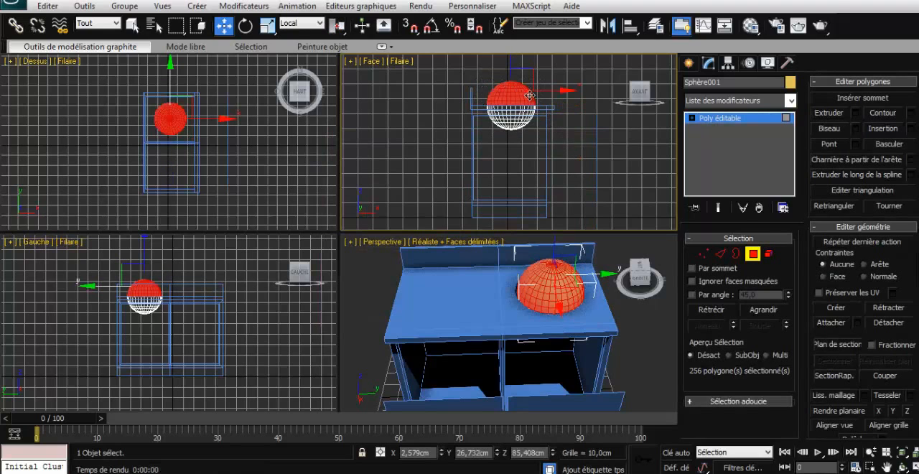
key("Delete")
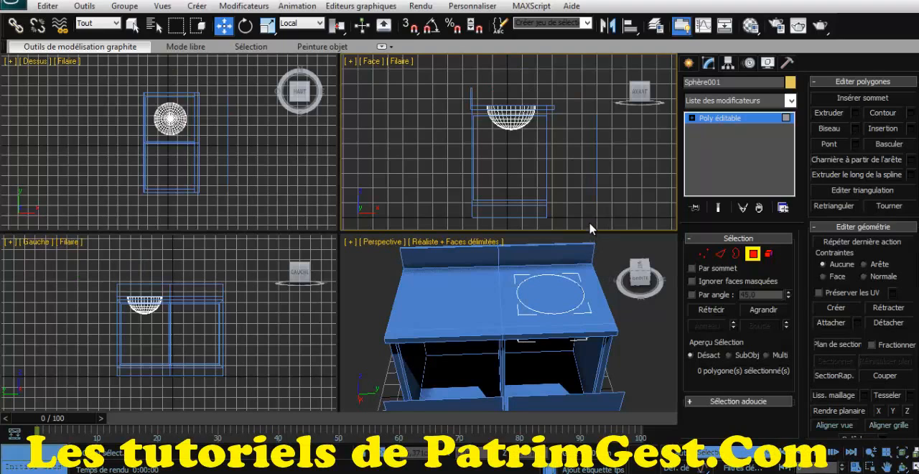
left_click(752, 253)
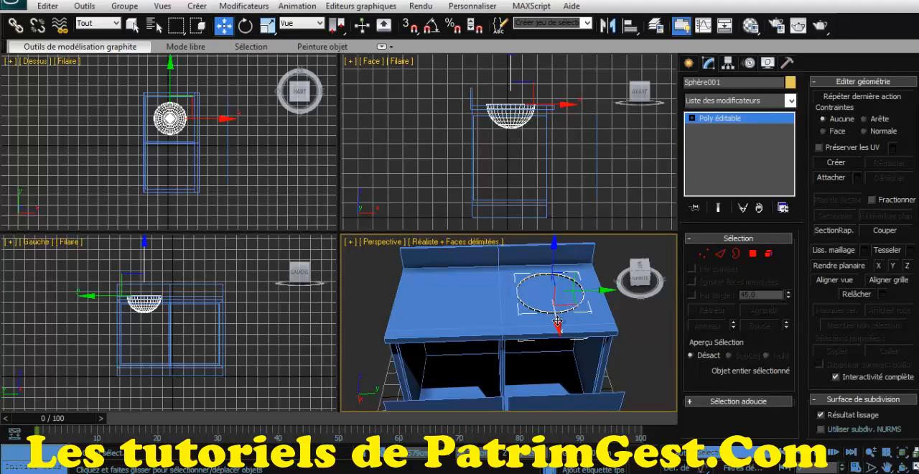
- Shift the half sphere forward to X about 6 cm and clone it as one independent copy at a height of about 110 cm
left_click_drag(557, 323, 558, 327)
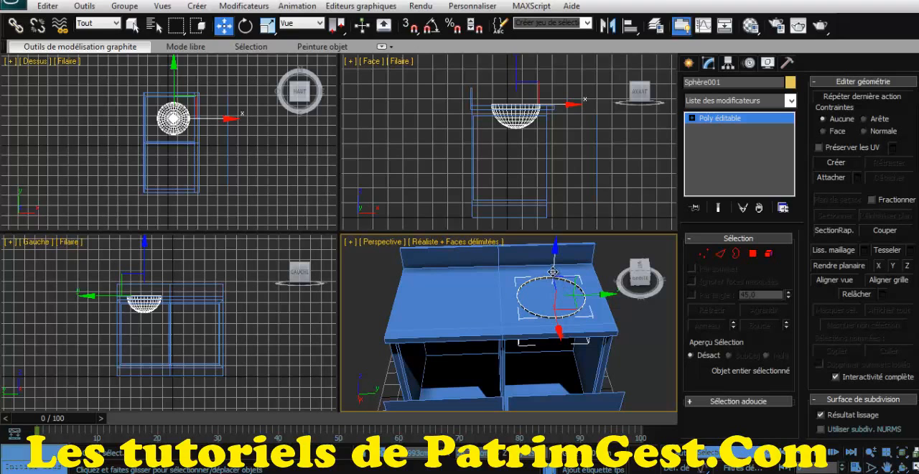
left_click_drag(553, 271, 554, 208, "shift")
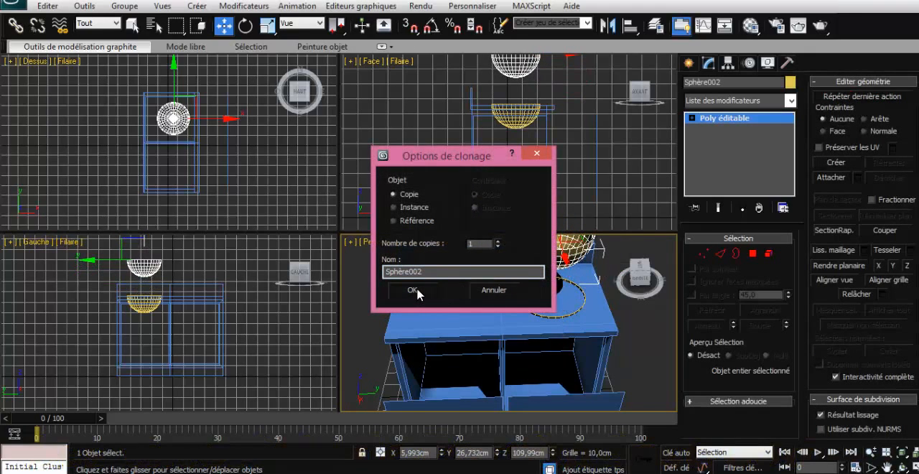
left_click(417, 291)
- Subtract the half sphere in the countertop from the cabinet using the ProBoolean compound object
left_click(604, 289)
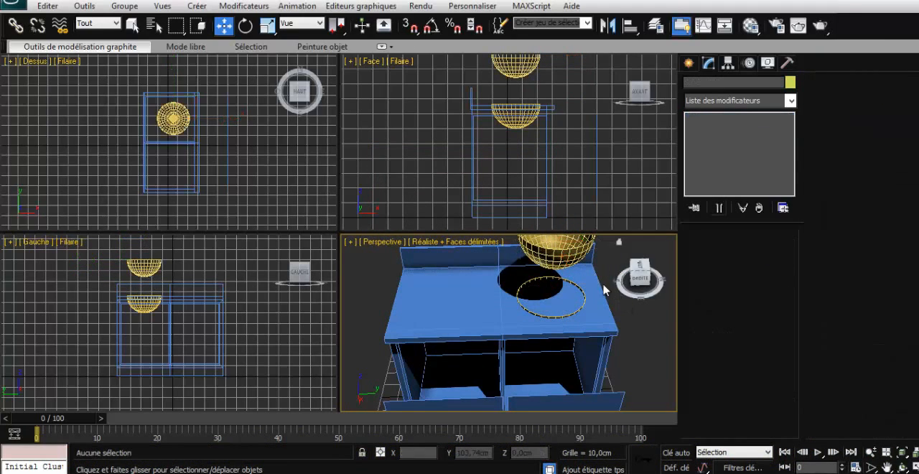
left_click(603, 313)
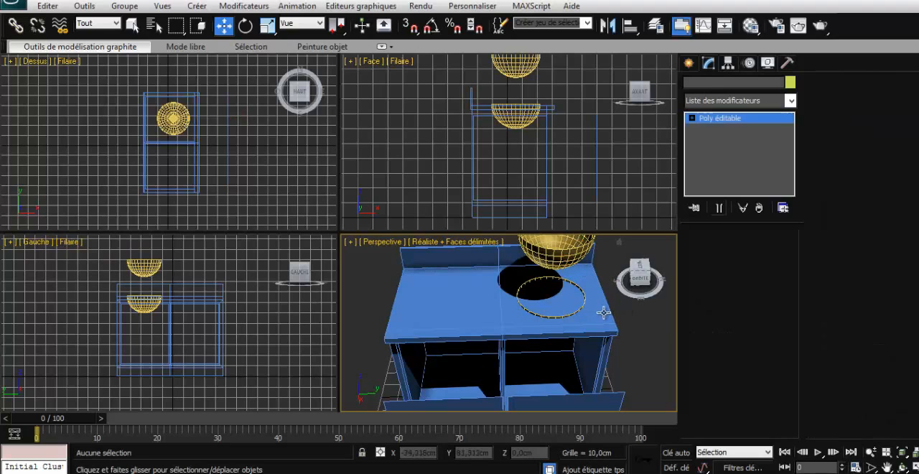
left_click(689, 63)
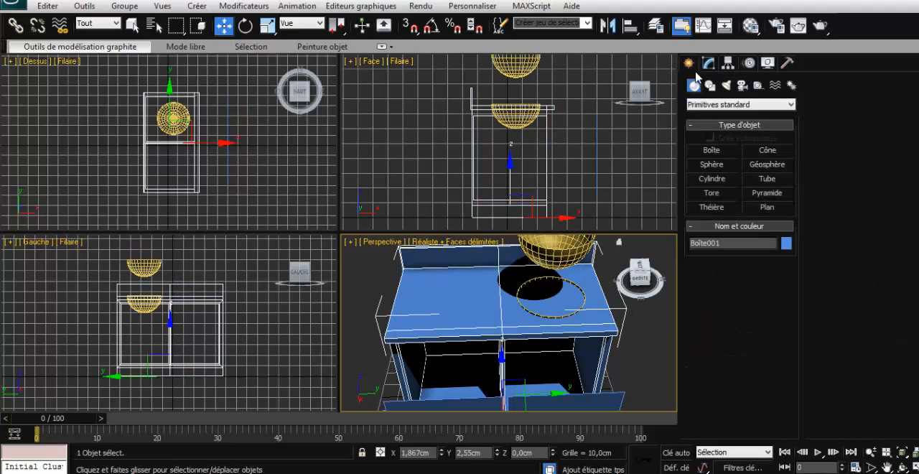
left_click(709, 107)
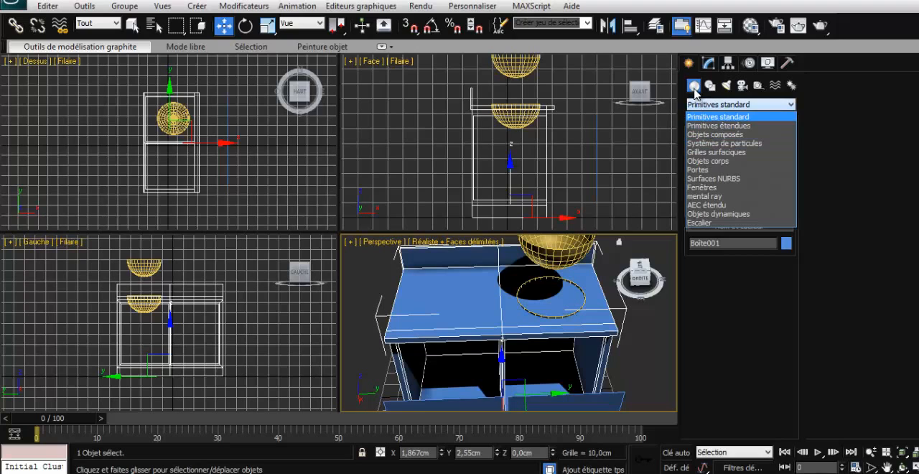
left_click(708, 135)
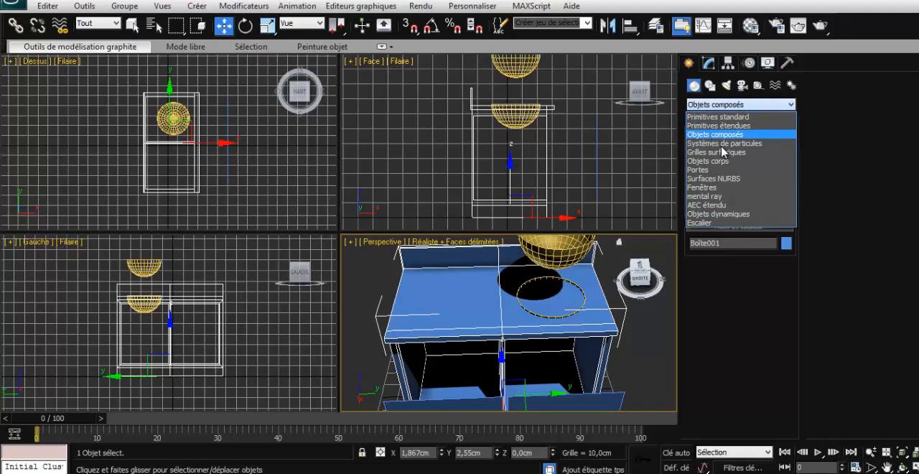
left_click(719, 222)
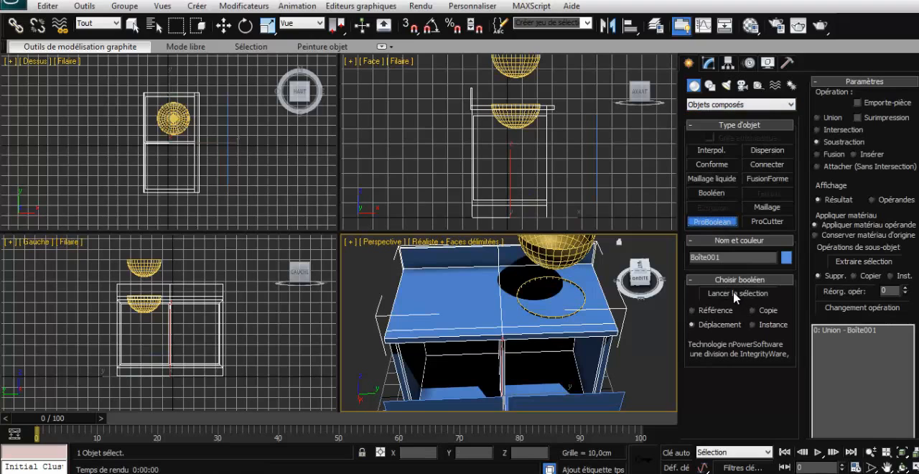
left_click(733, 292)
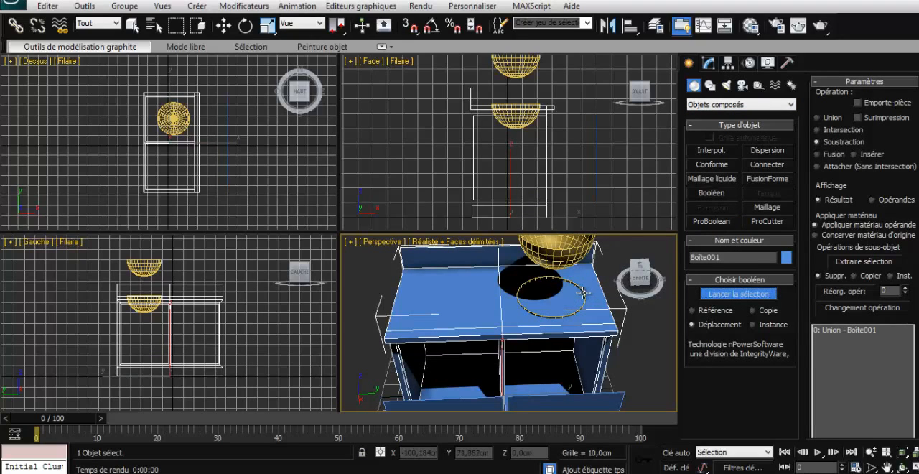
left_click(582, 293)
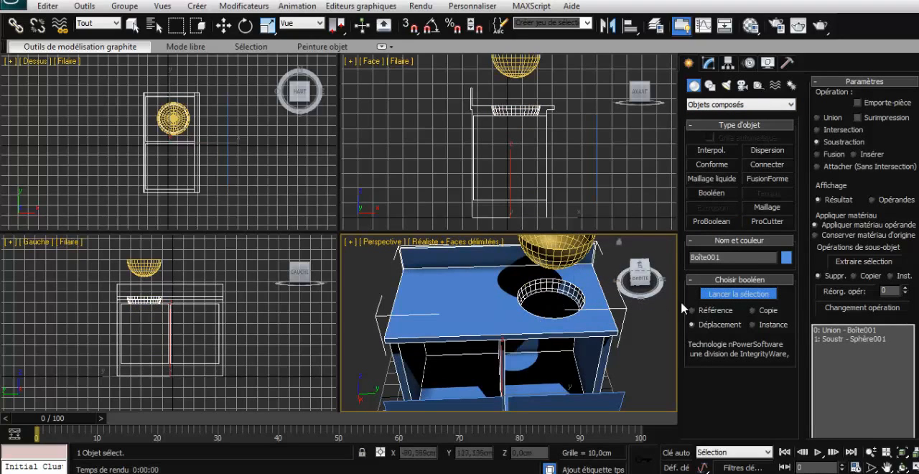
left_click(710, 294)
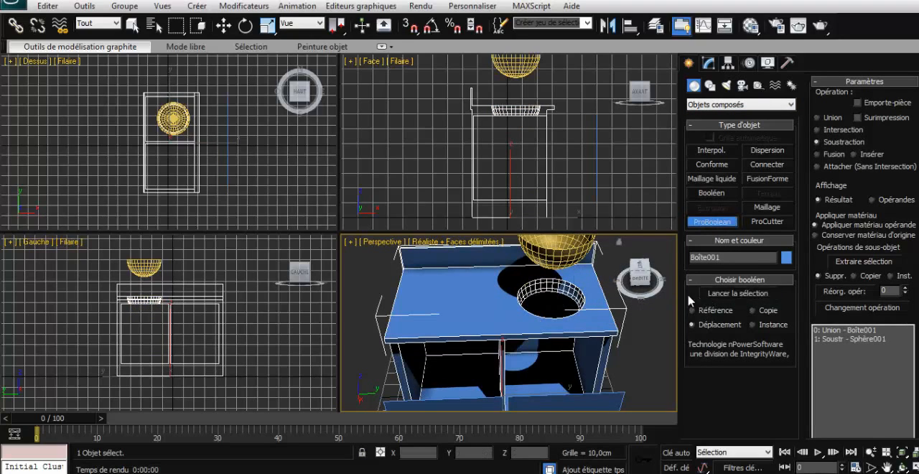
- Convert the cabinet with the cut sink hole back to an editable poly
left_click(707, 63)
right_click(714, 119)
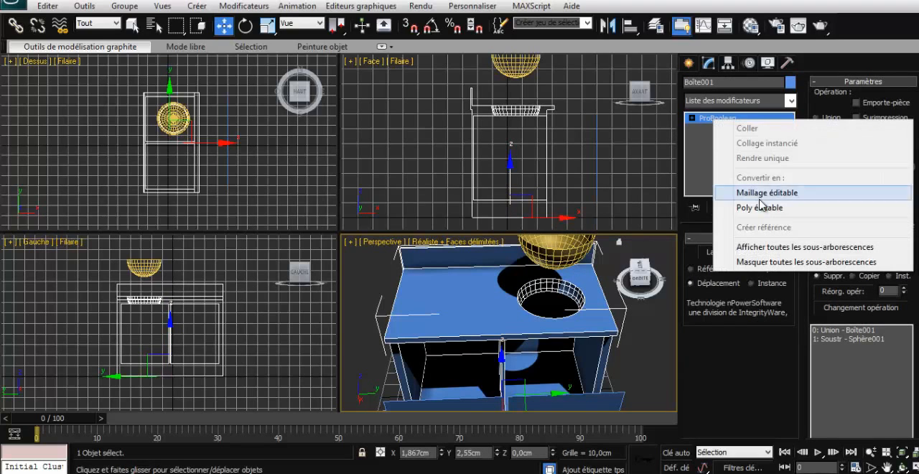
left_click(755, 208)
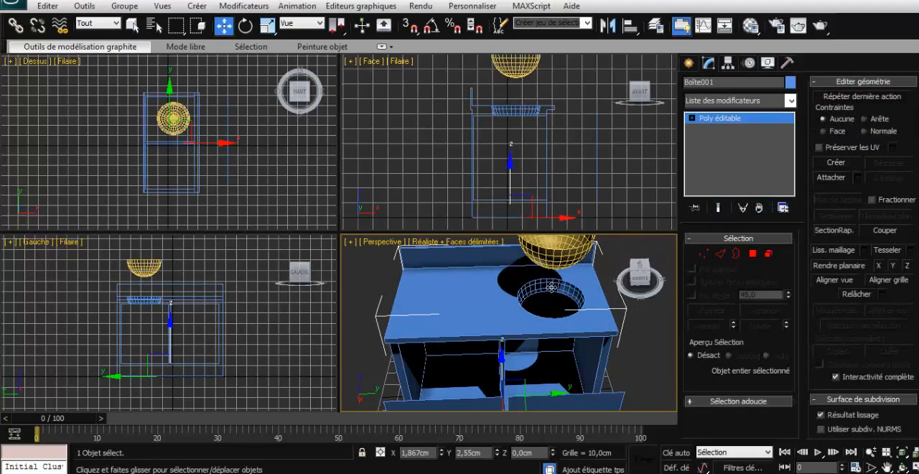
- Lower the copied half sphere straight into the countertop hole, to a height of about 75.5 cm
left_click(560, 258)
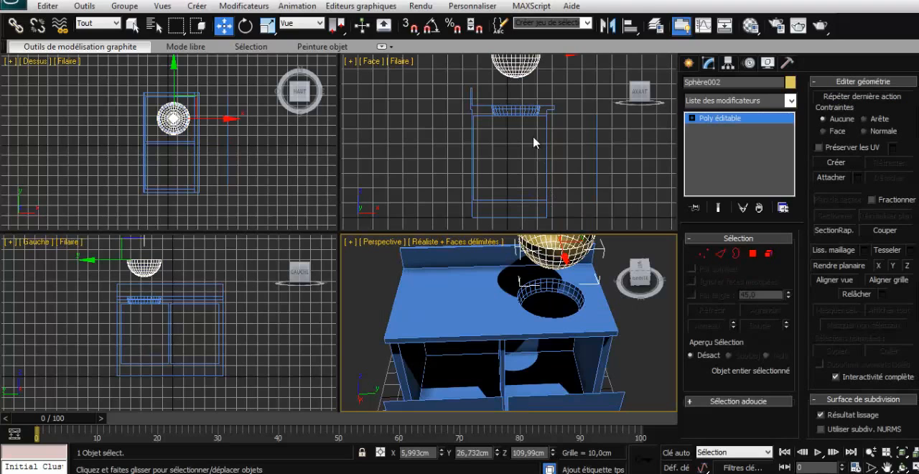
scroll(614, 293, "up", 2)
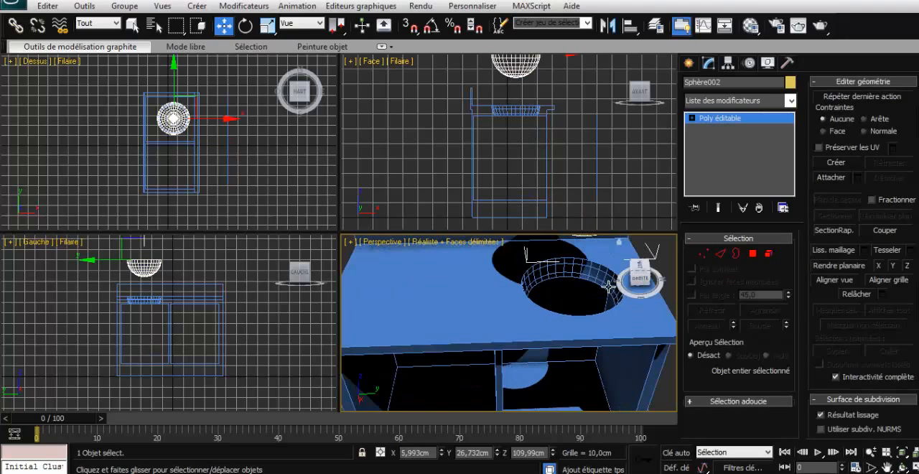
scroll(606, 291, "down", 5)
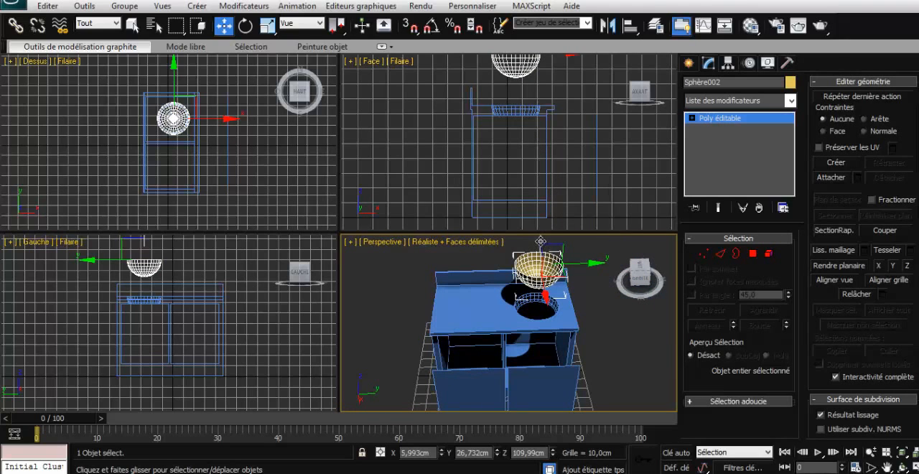
left_click_drag(539, 243, 542, 283)
key("z")
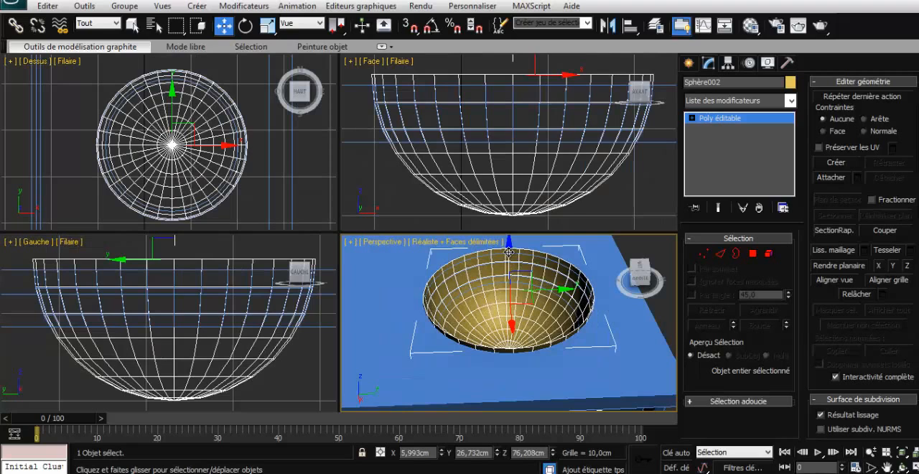
left_click_drag(508, 252, 508, 253)
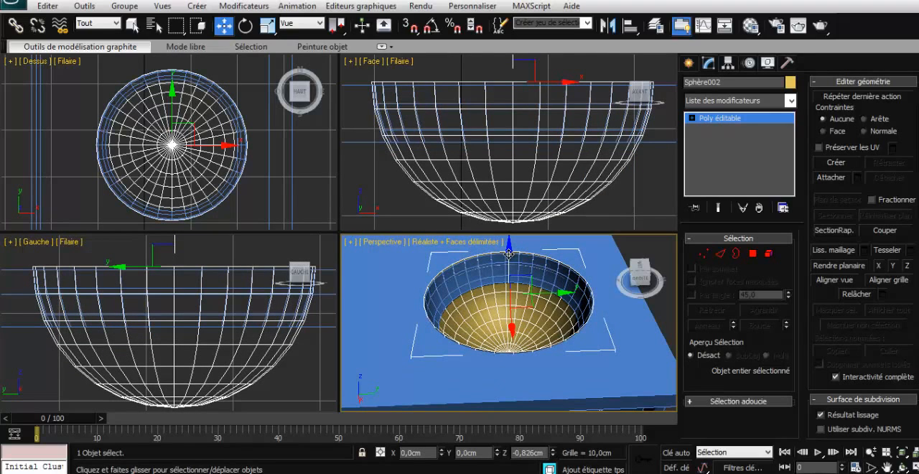
left_click_drag(508, 253, 509, 254)
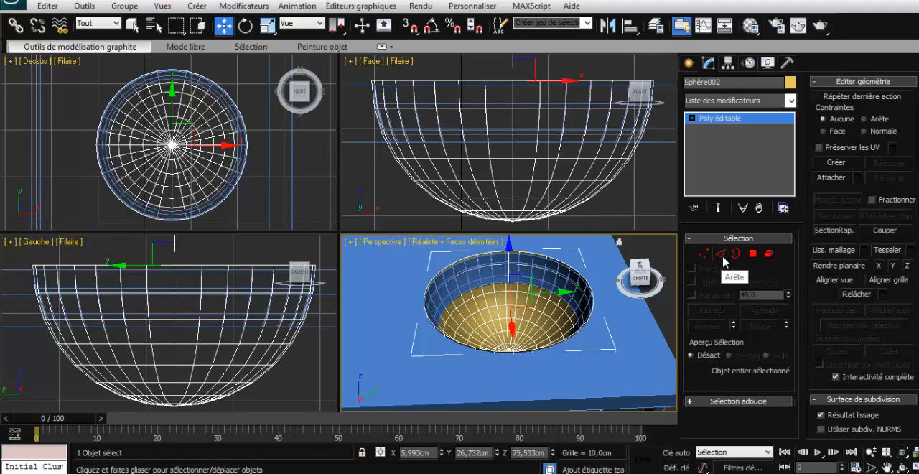
- Select the bowl's open rim border and raise it to a height of about 76.2 cm in the Vue coordinate system
left_click(735, 254)
left_click(588, 283)
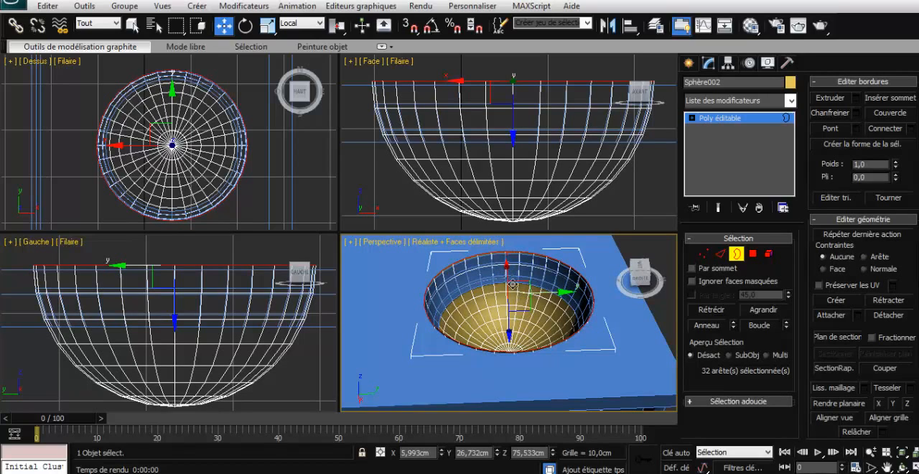
mouse_move(639, 282)
left_mouse_down()
mouse_move(637, 271)
mouse_move(642, 281)
left_mouse_up()
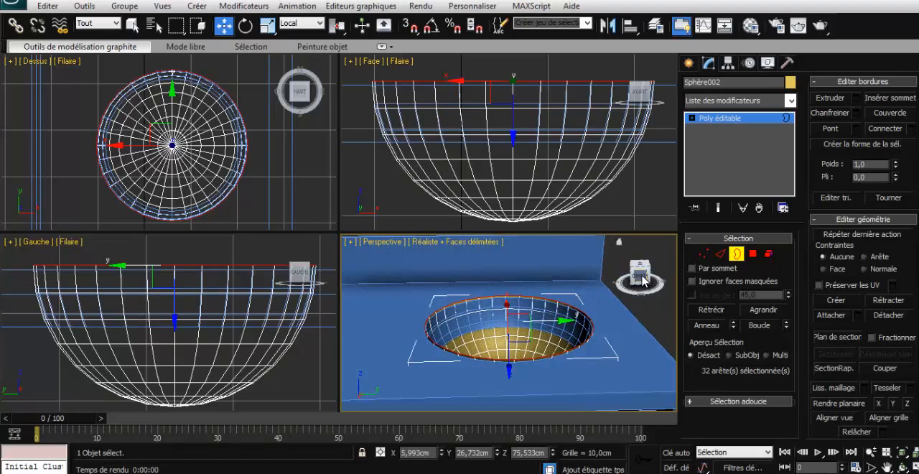
left_click(641, 279)
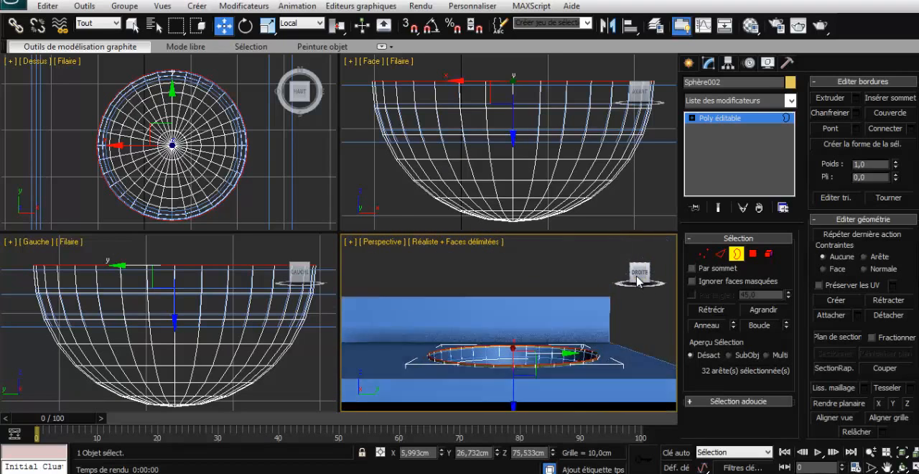
left_click_drag(636, 277, 637, 282)
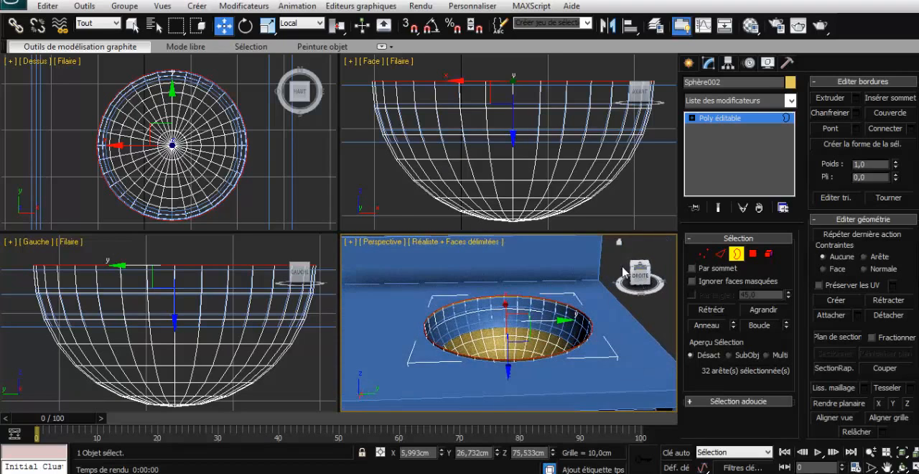
left_click(320, 24)
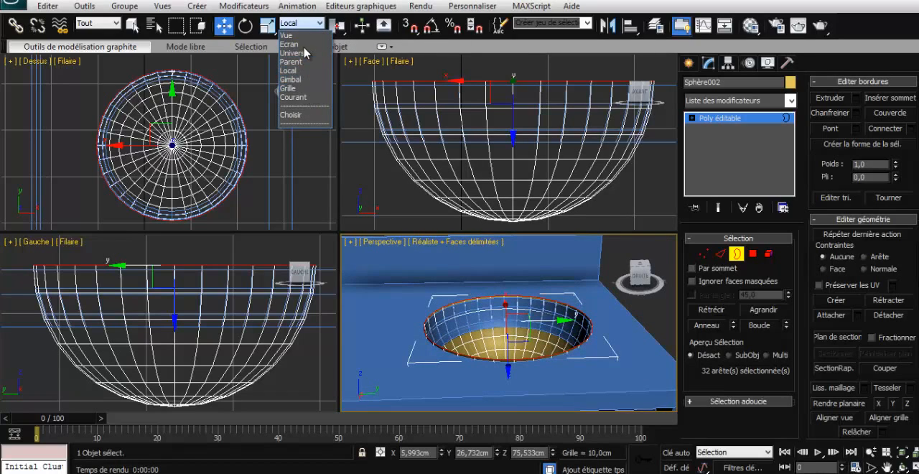
left_click(298, 35)
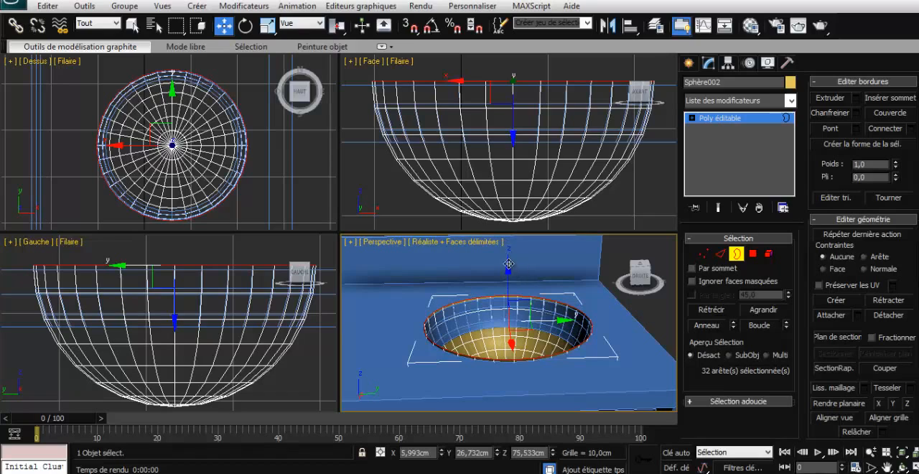
left_click_drag(508, 264, 510, 260)
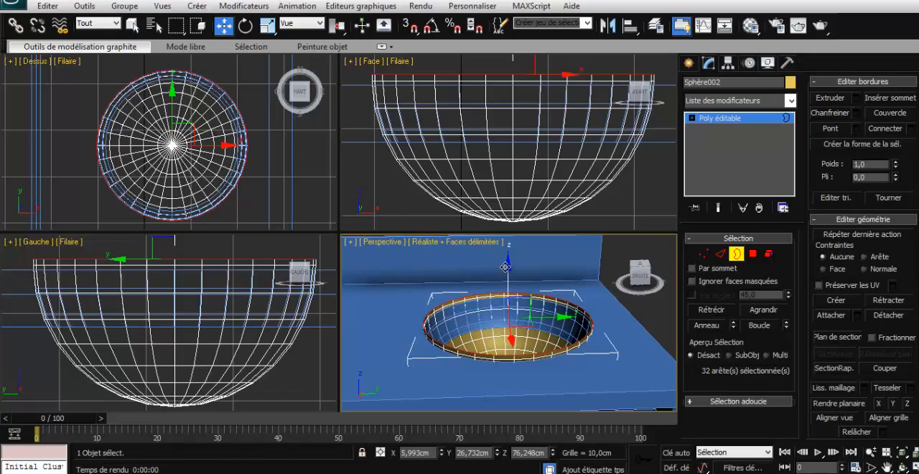
- Lower the bowl's rim border to a height of about 75.3 cm and scale it slightly outward to form a flared lip
left_click_drag(504, 267, 504, 277)
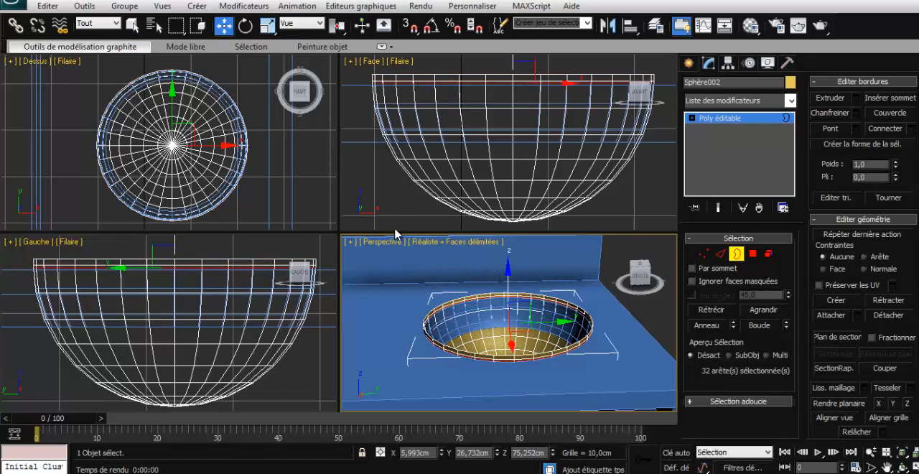
left_click(266, 26)
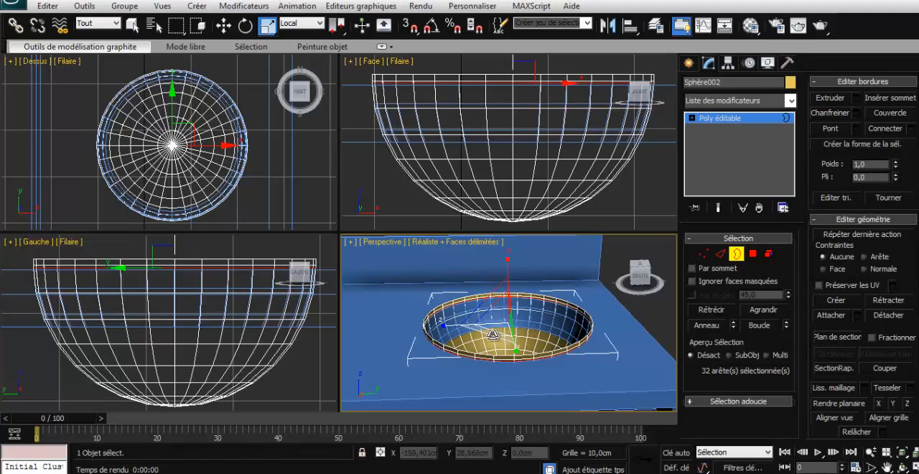
left_click_drag(492, 335, 490, 335)
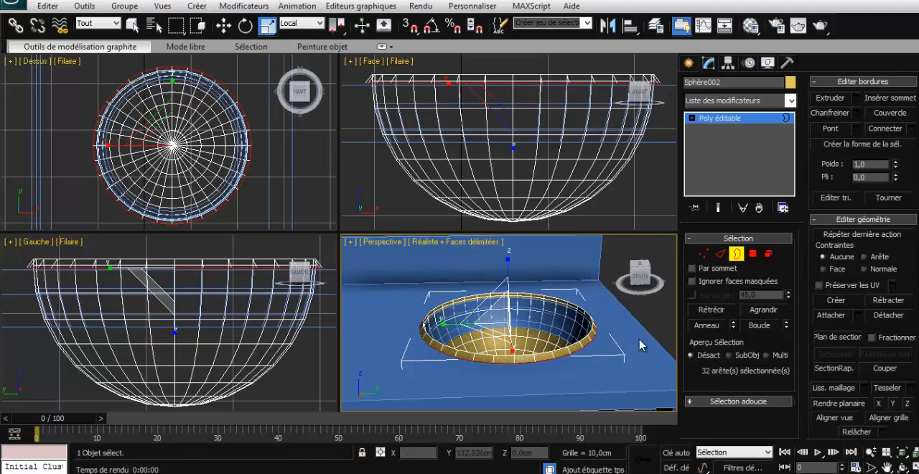
left_click_drag(639, 282, 634, 284)
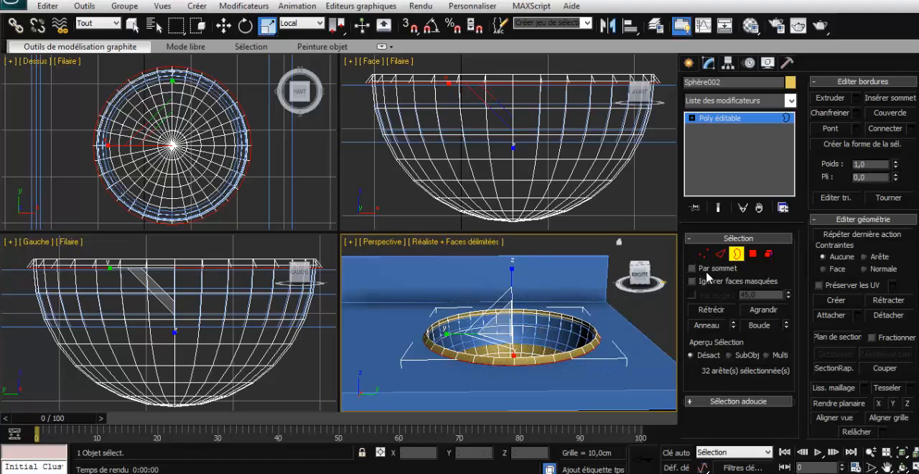
left_click(737, 254)
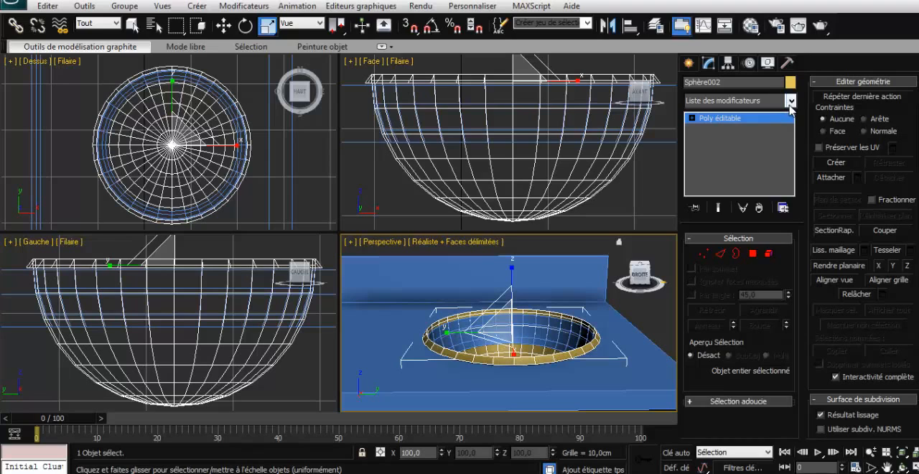
- Thicken the bowl with a Shell (Coque) modifier using an inner amount of 0,5 cm and an outer amount of 0,5 cm
left_click(790, 101)
scroll(789, 237, "down", 5)
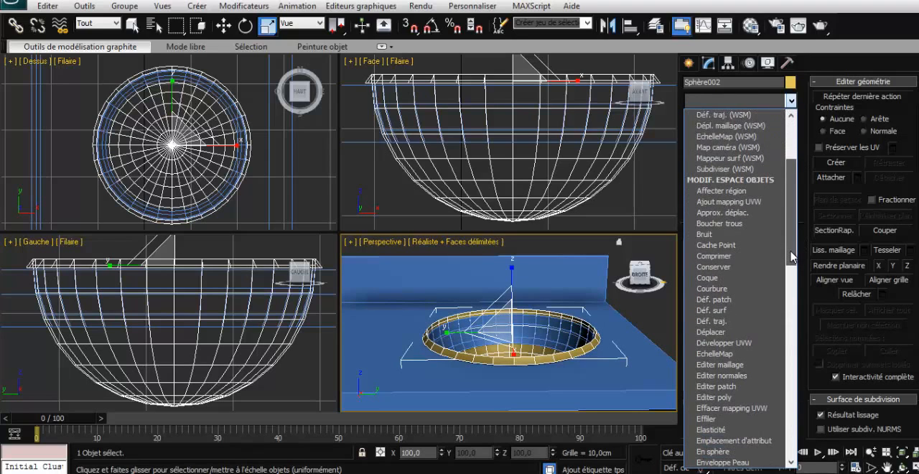
left_click(721, 269)
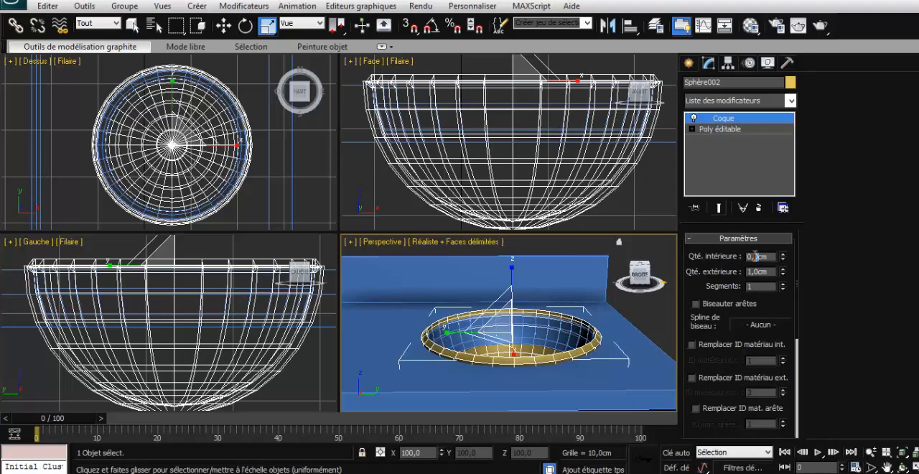
type("0,5")
key("Return")
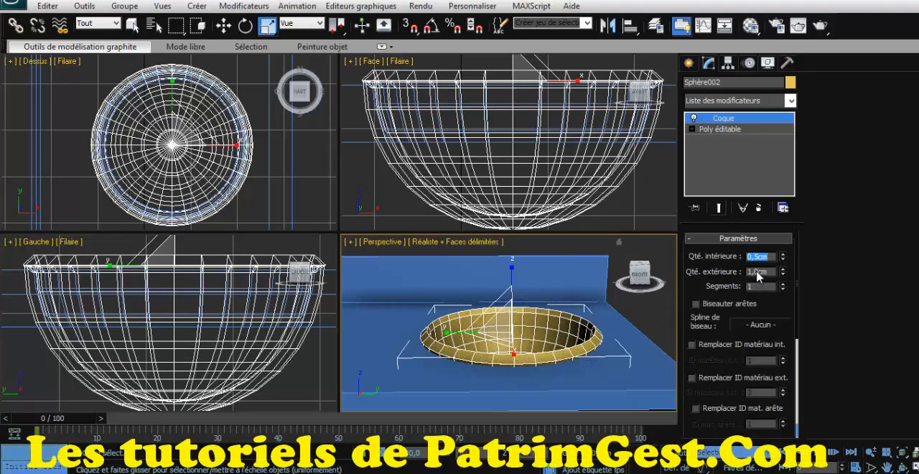
key("Tab")
type("0,5")
key("Return")
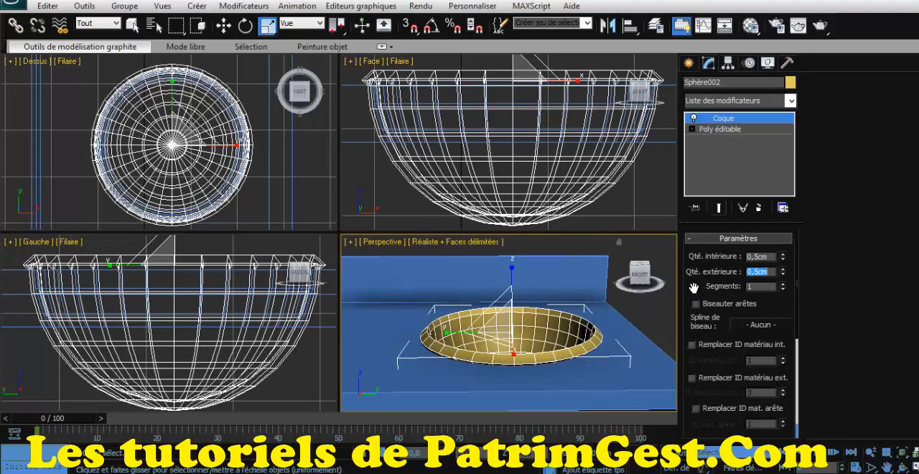
- Scale the shelled bowl horizontally to about 94.8% in X and Y, leaving Z at 100%
left_click(643, 275)
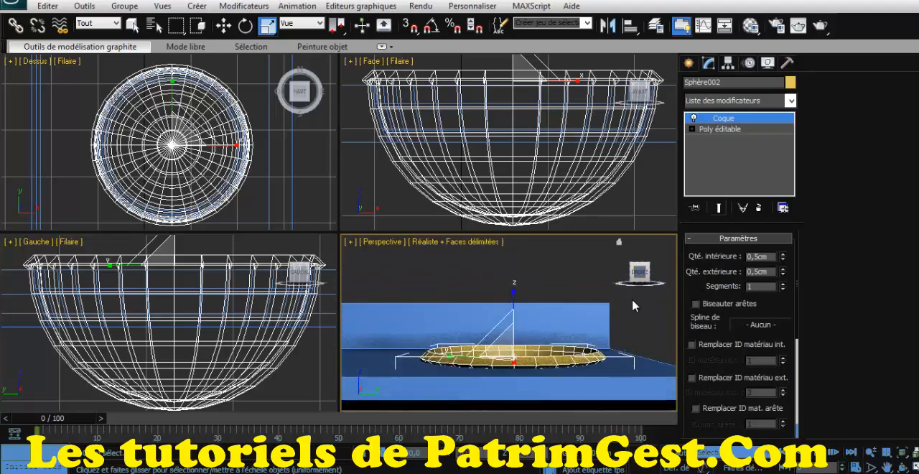
left_click_drag(639, 271, 650, 285)
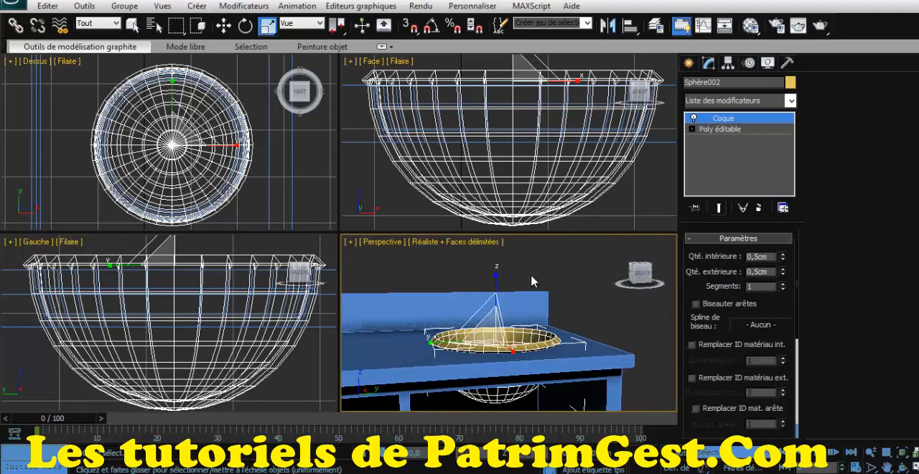
key("w")
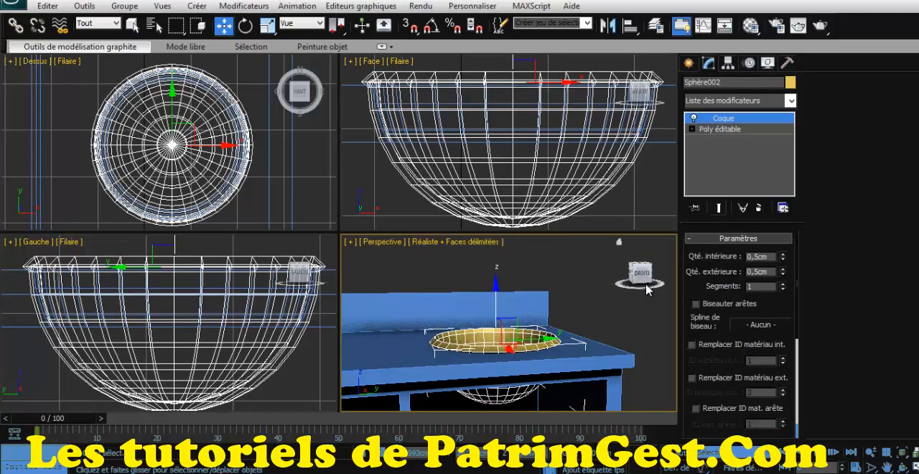
left_click_drag(644, 287, 644, 298)
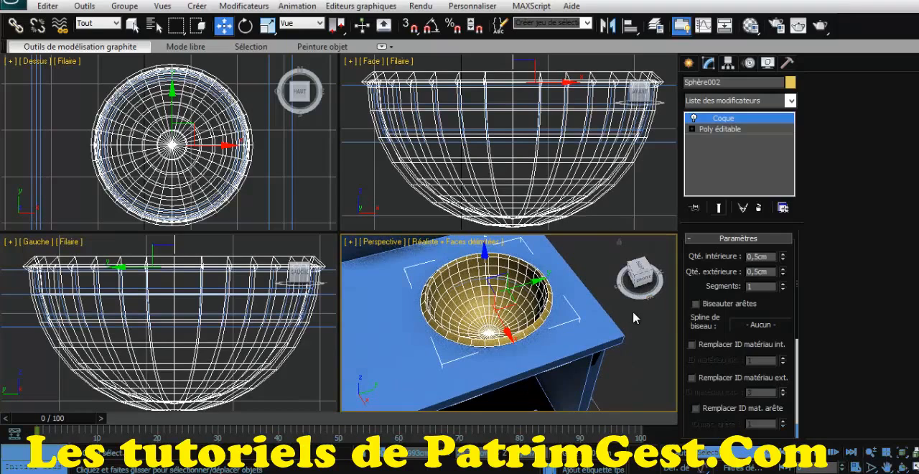
left_click(638, 318)
scroll(637, 318, "down", 4)
scroll(636, 314, "up", 1)
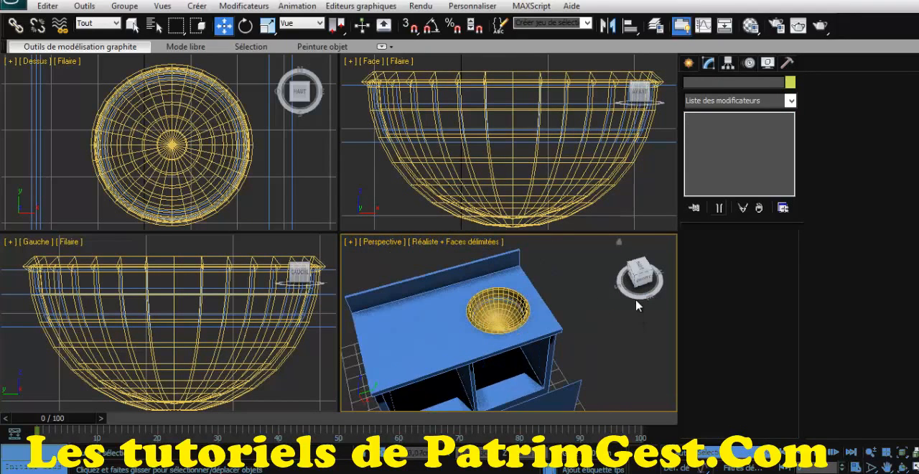
left_click(641, 283)
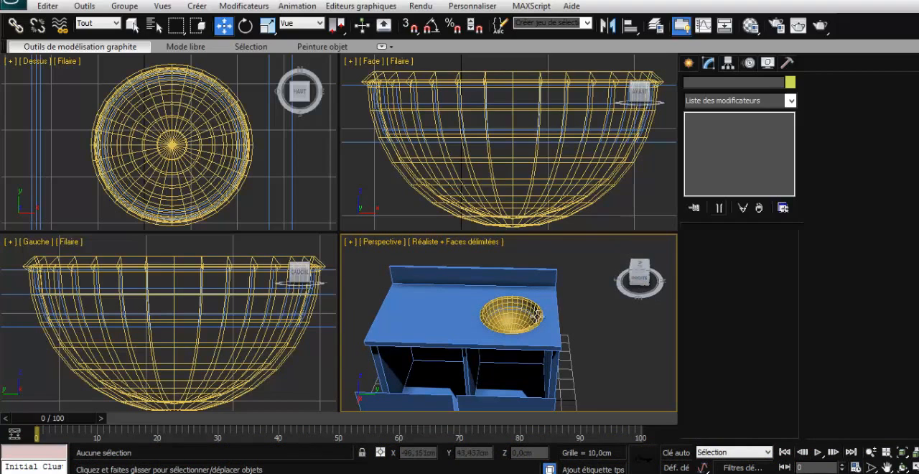
left_click(488, 316)
left_click(267, 26)
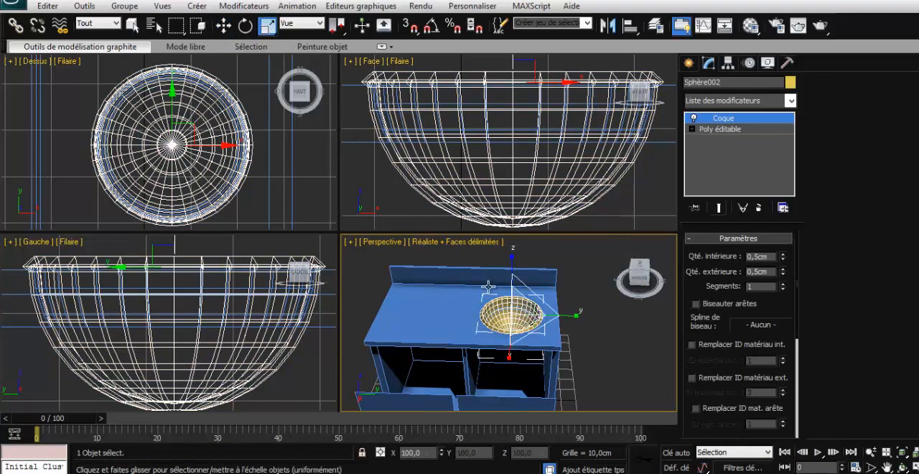
left_click_drag(527, 328, 526, 339)
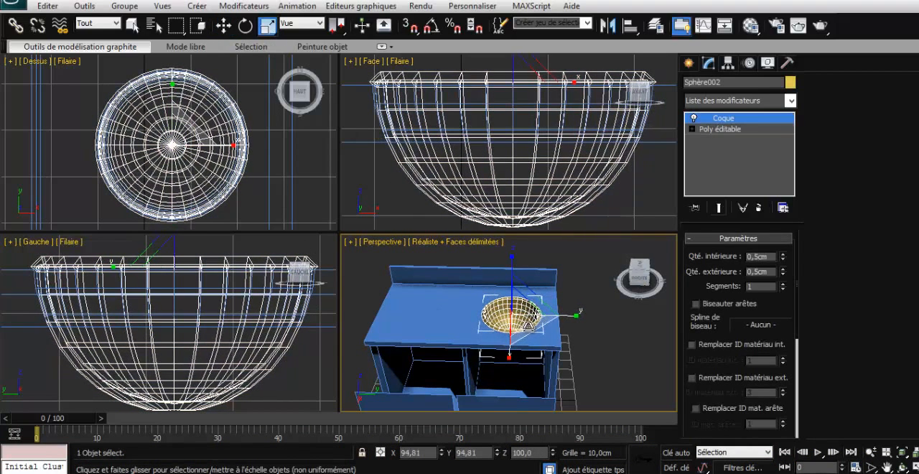
left_click_drag(635, 280, 636, 280)
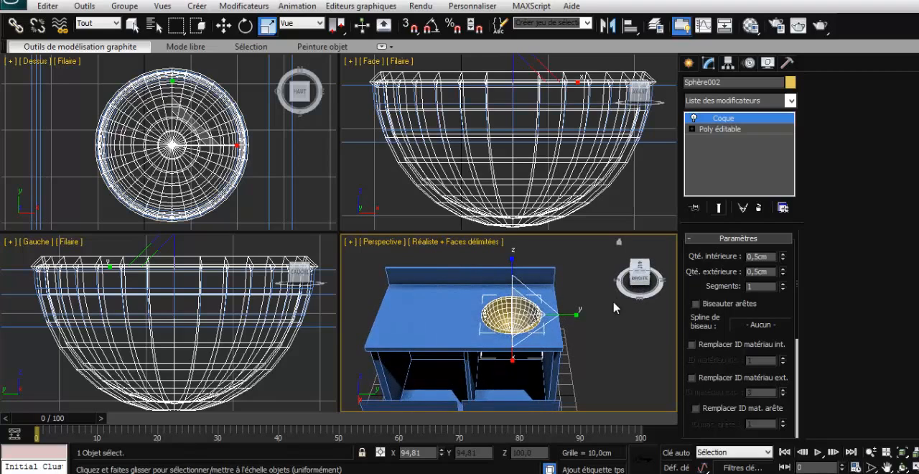
left_click(613, 305)
- Detach the door under the sink from the doors object as a separate object named porte2
scroll(591, 307, "up", 4)
scroll(588, 303, "down", 5)
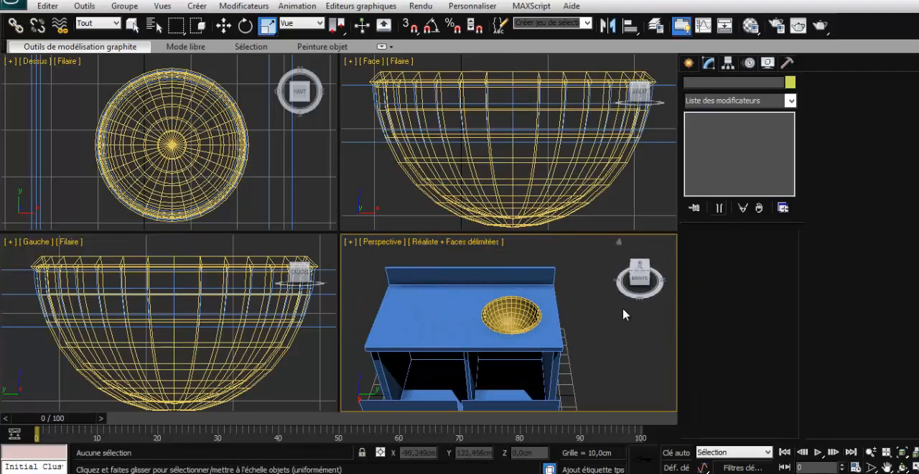
left_click_drag(644, 276, 655, 280)
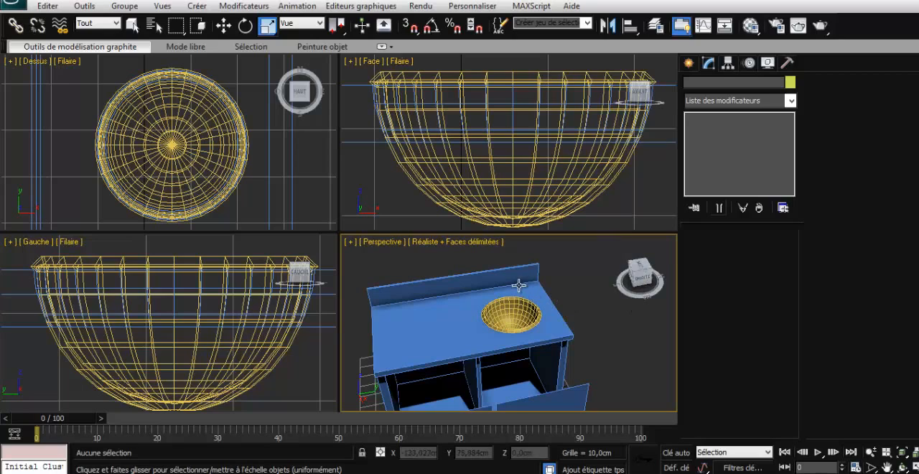
left_click(639, 278)
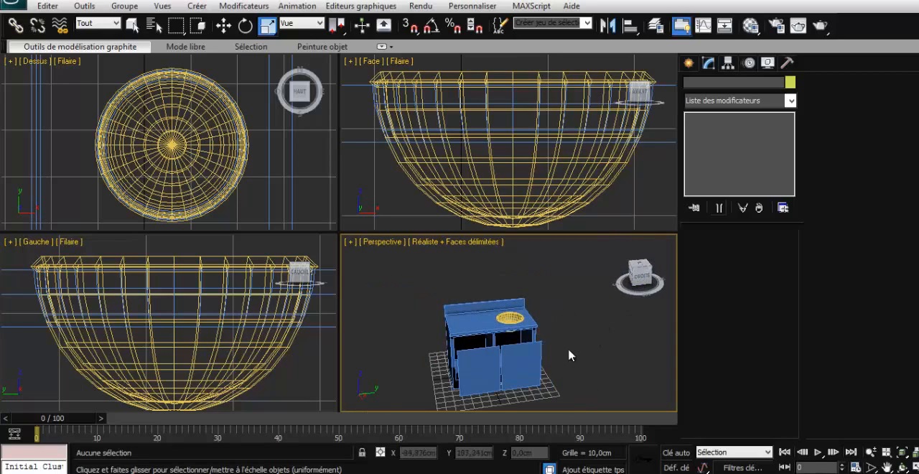
left_click(491, 370)
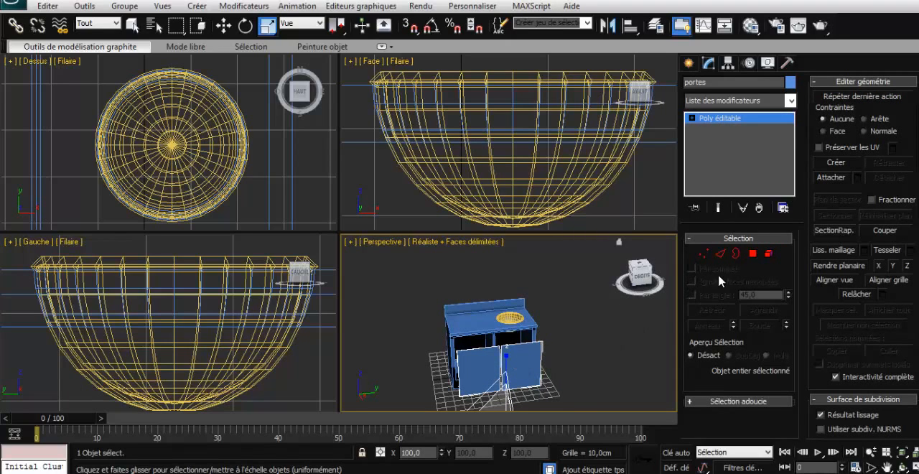
left_click(768, 253)
left_click(520, 363)
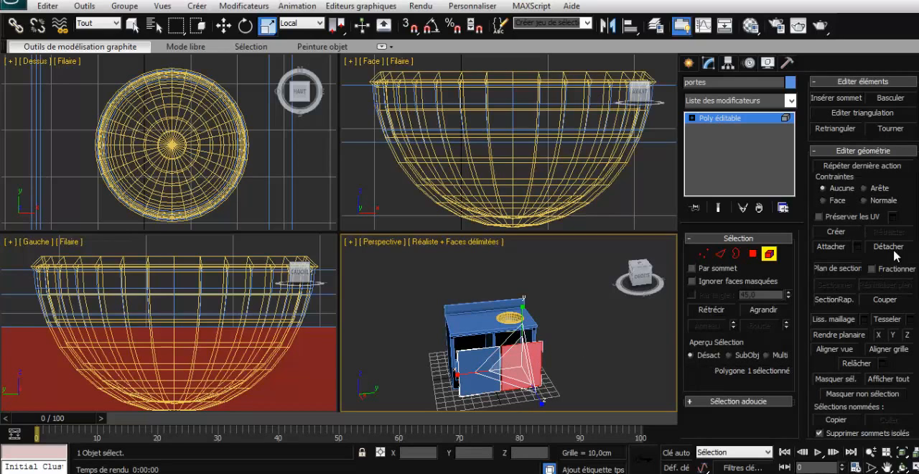
left_click(887, 248)
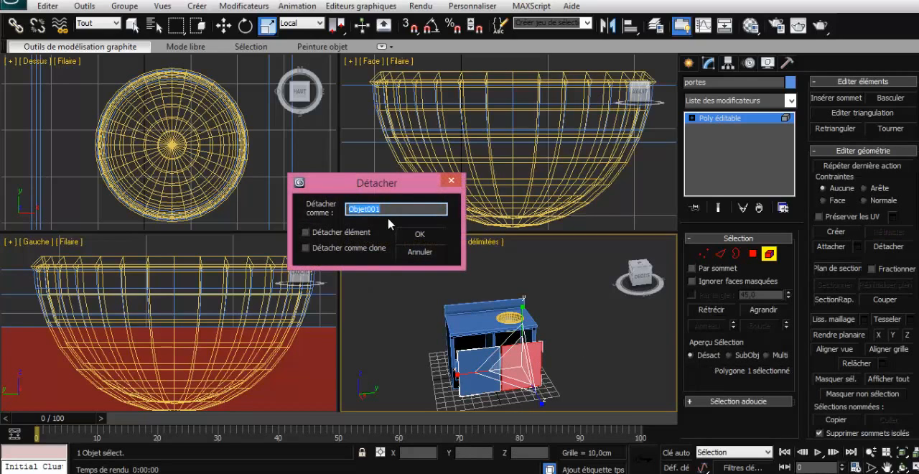
type("porte2")
left_click(419, 234)
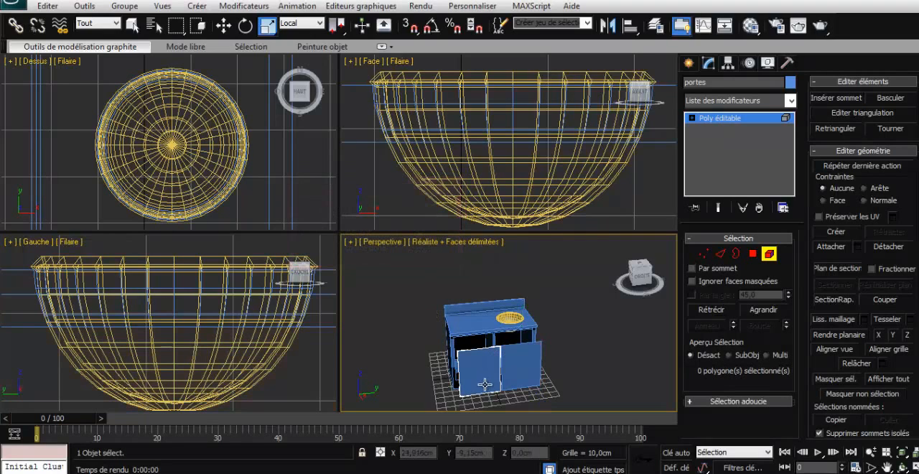
- Leave element editing and check that the two doors can be selected as separate objects
left_click(501, 361)
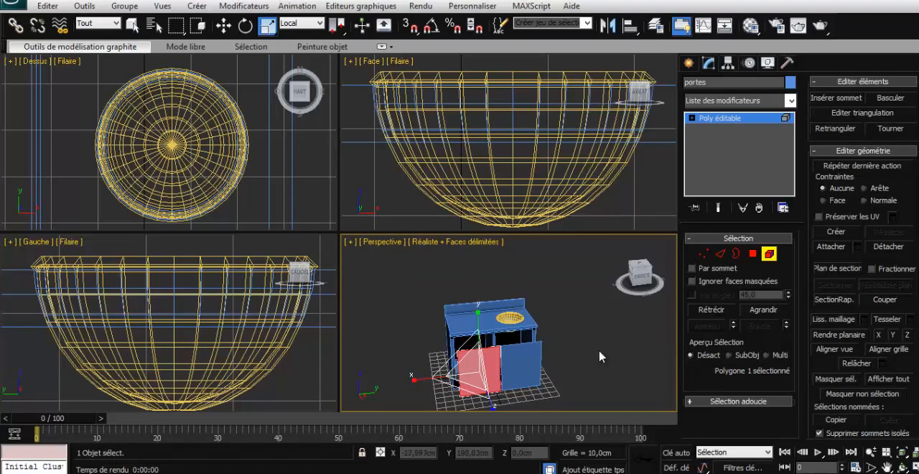
left_click(528, 365)
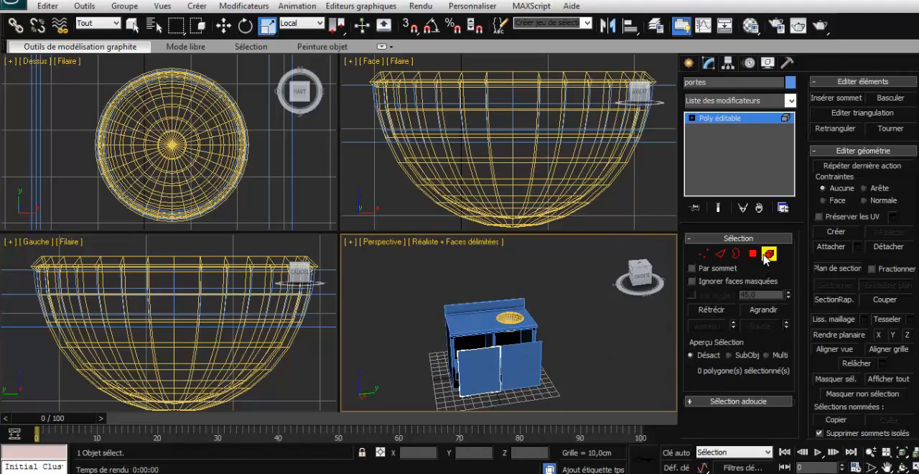
left_click(766, 255)
left_click(533, 353)
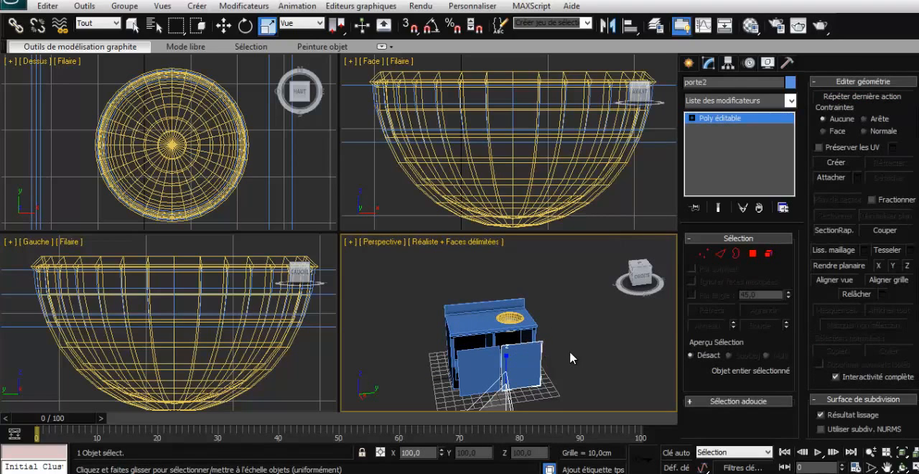
- Center the pivot of each of the two cabinet doors on its own object
left_click(481, 367)
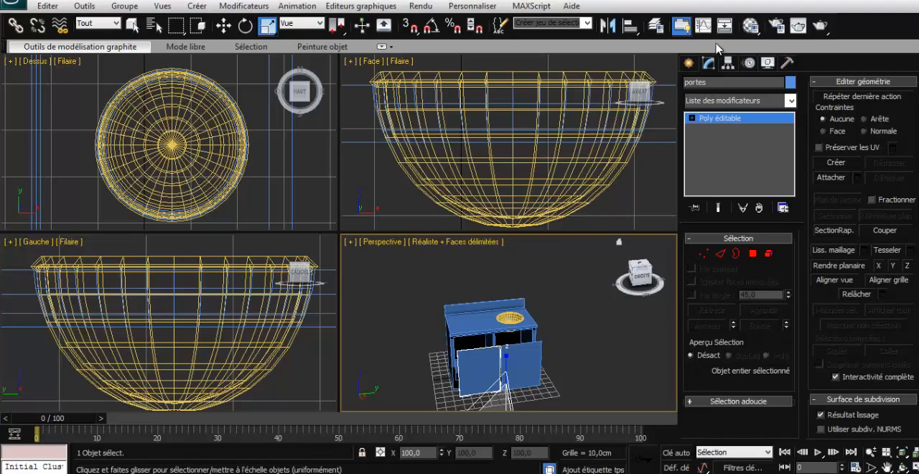
left_click(725, 63)
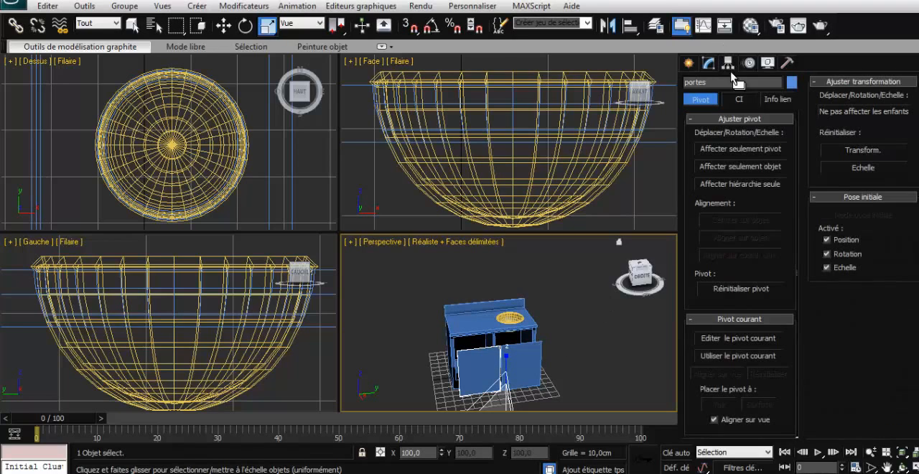
left_click(735, 149)
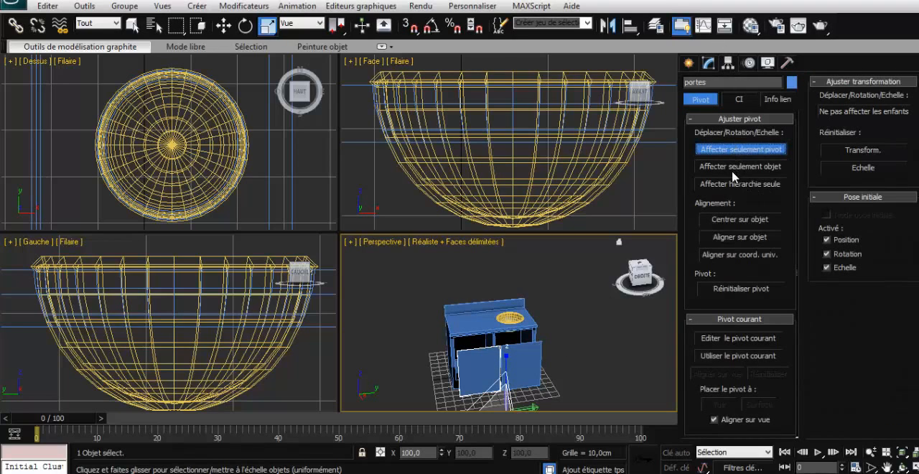
left_click(733, 218)
left_click(522, 365)
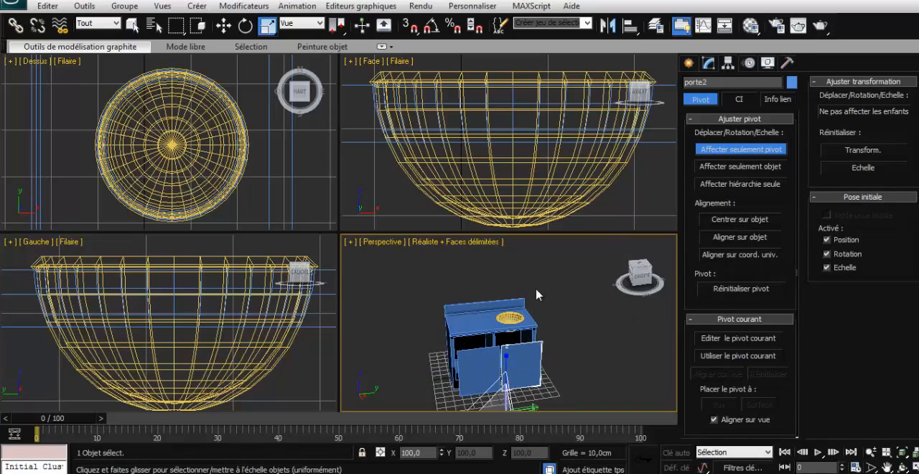
left_click(736, 221)
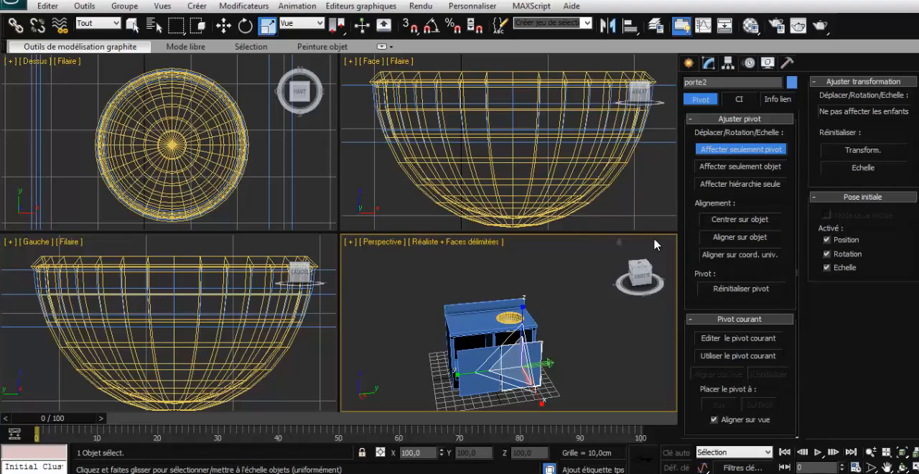
left_click(712, 154)
- Select the door on the side without the sink and check the drawer fronts of the matching cabinet in the PDF catalogue
left_click(564, 350)
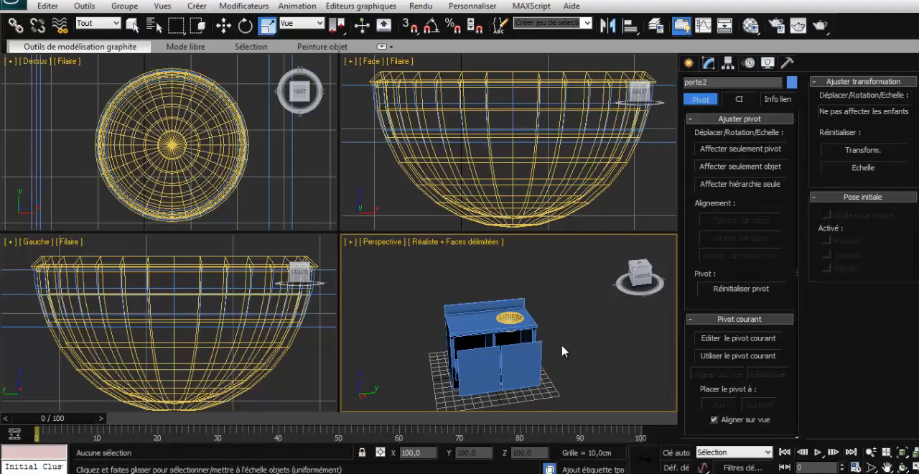
left_click(475, 364)
mouse_move(634, 279)
left_mouse_down()
mouse_move(657, 282)
mouse_move(648, 282)
left_mouse_up()
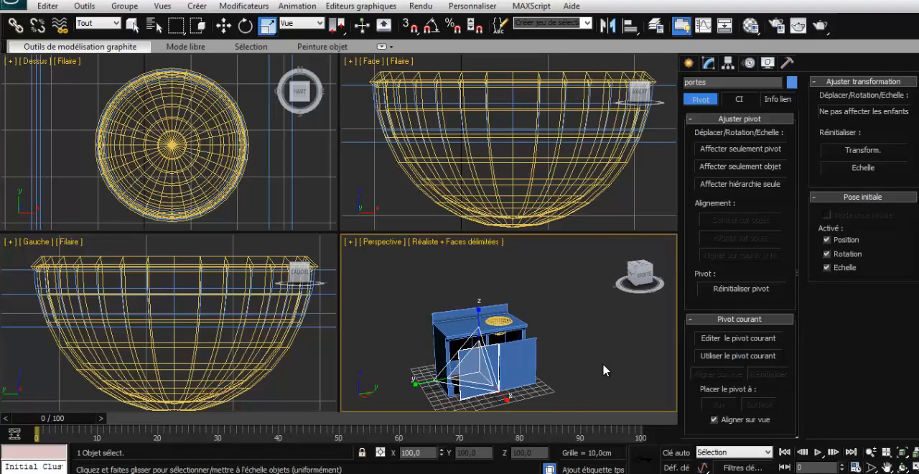
left_click(562, 438)
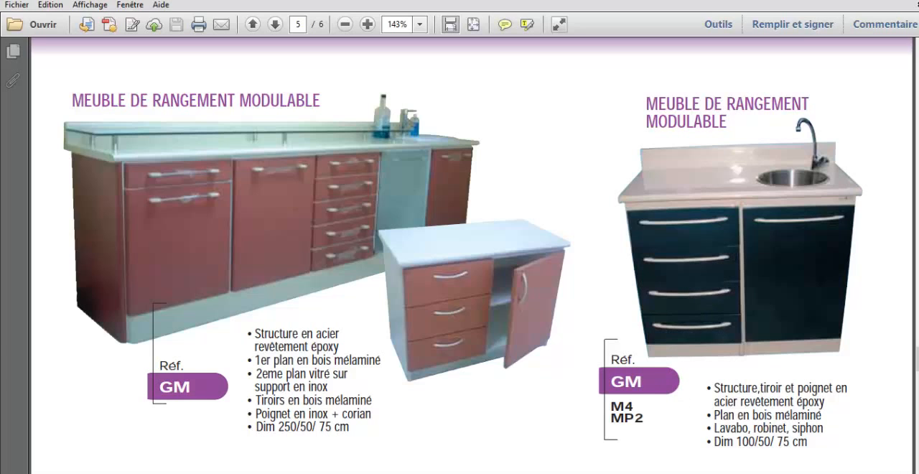
left_click(543, 447)
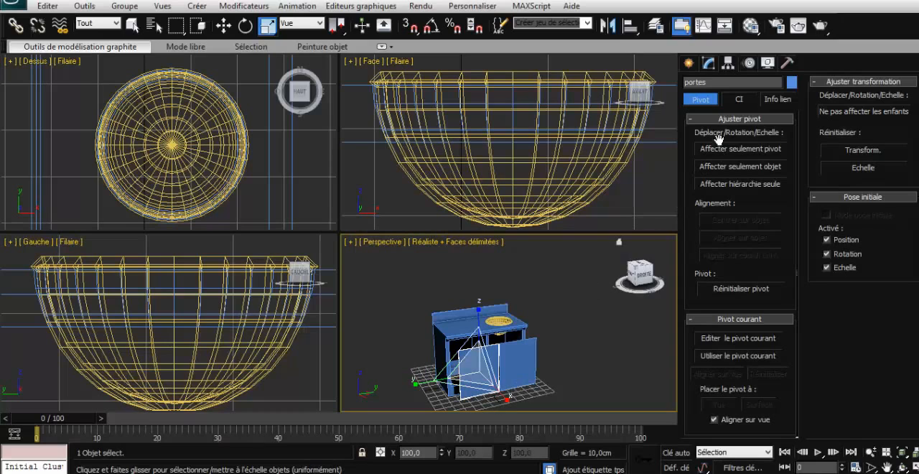
- Connect the selected door's two vertical edges with 3 segments, dividing it into four equal horizontal drawer fronts
left_click(133, 25)
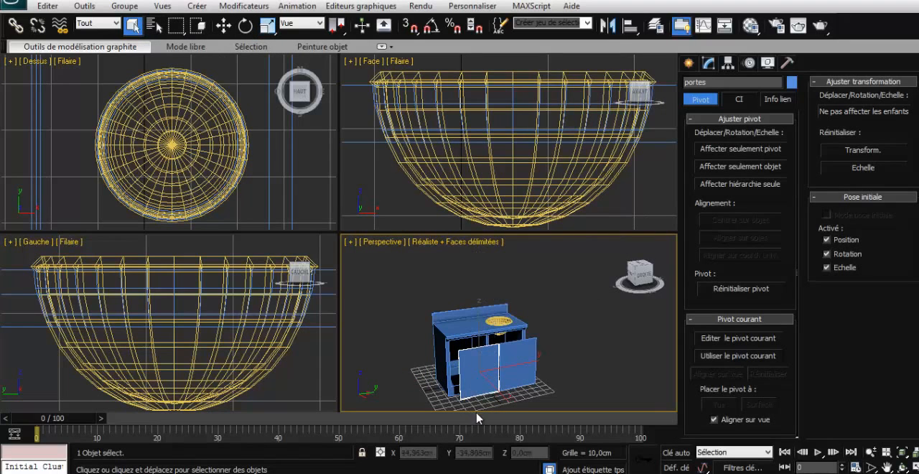
key("z")
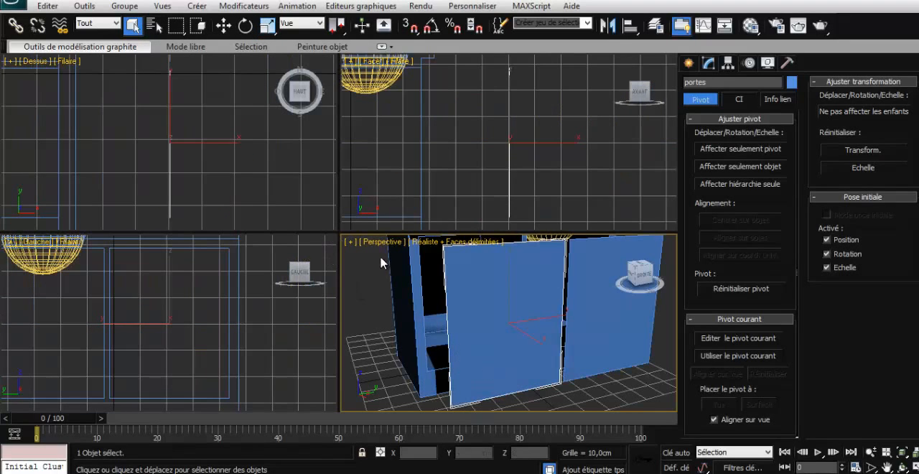
key("alt+w")
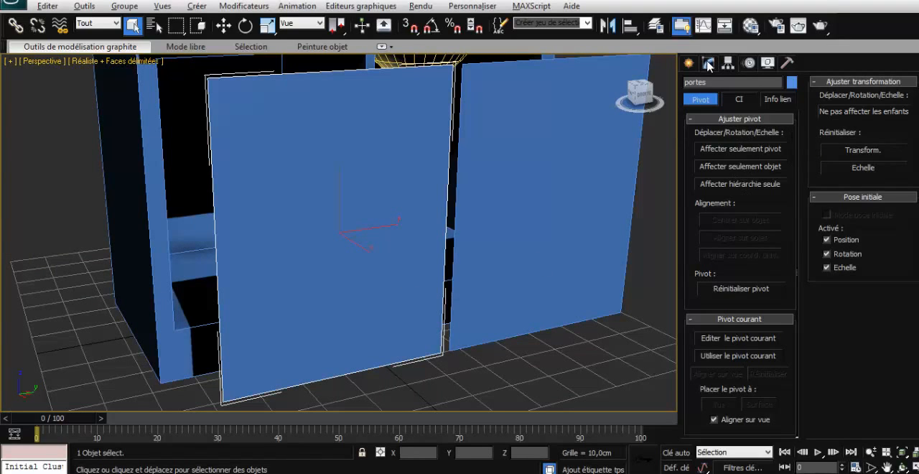
left_click(707, 65)
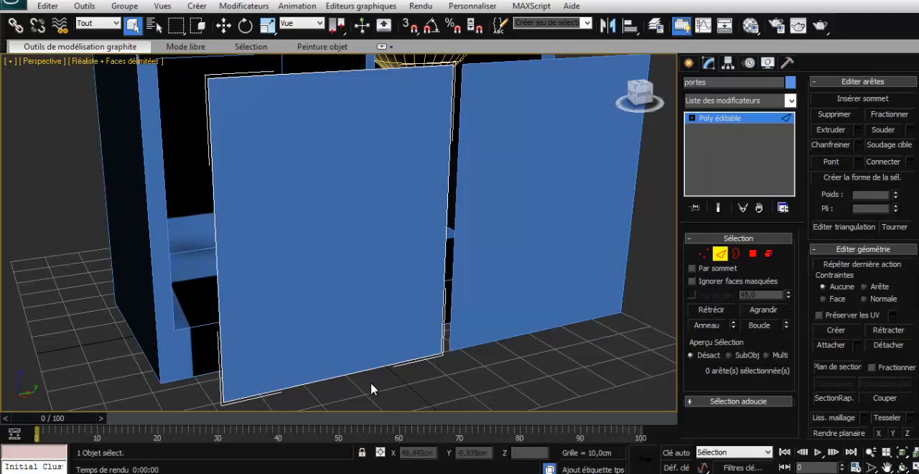
left_click_drag(361, 392, 302, 69)
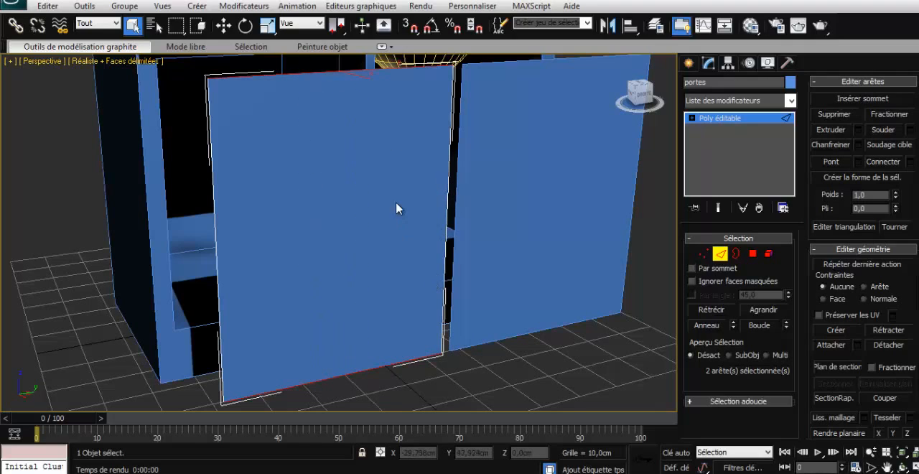
left_click_drag(454, 206, 199, 206)
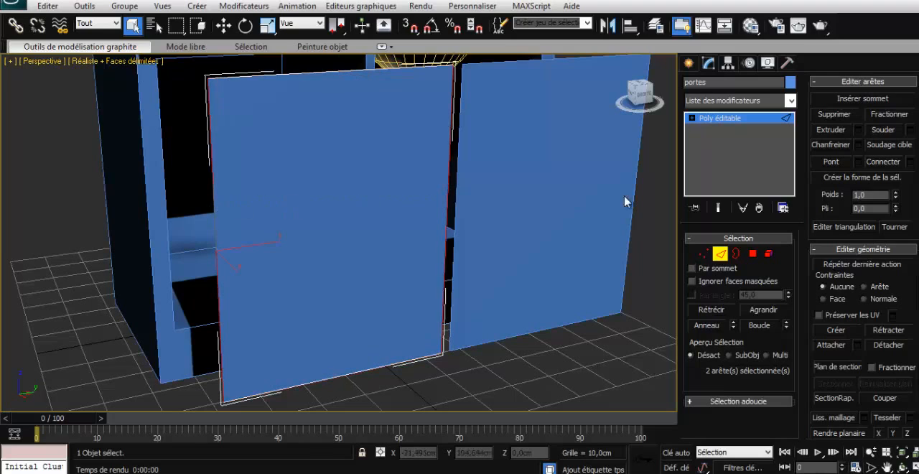
left_click(909, 162)
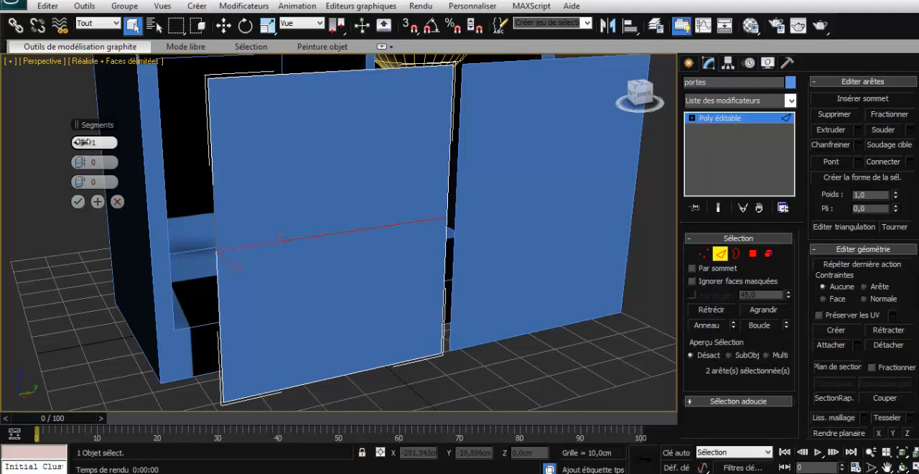
left_click_drag(81, 142, 89, 142)
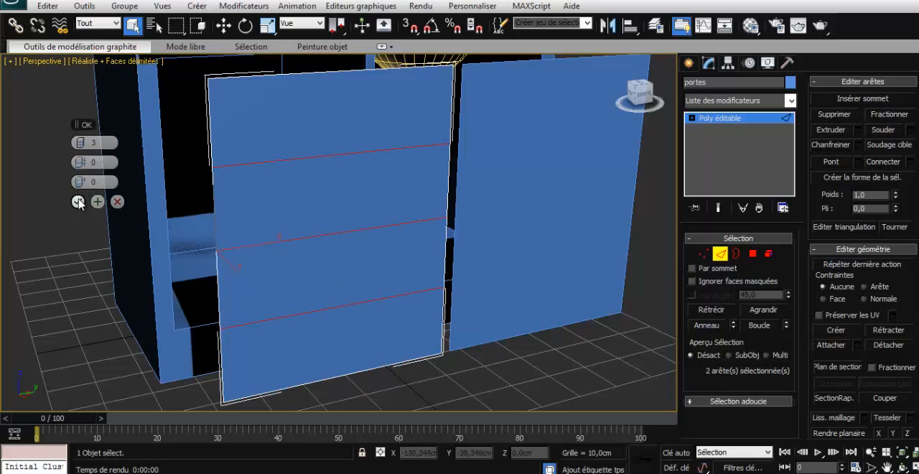
left_click(78, 202)
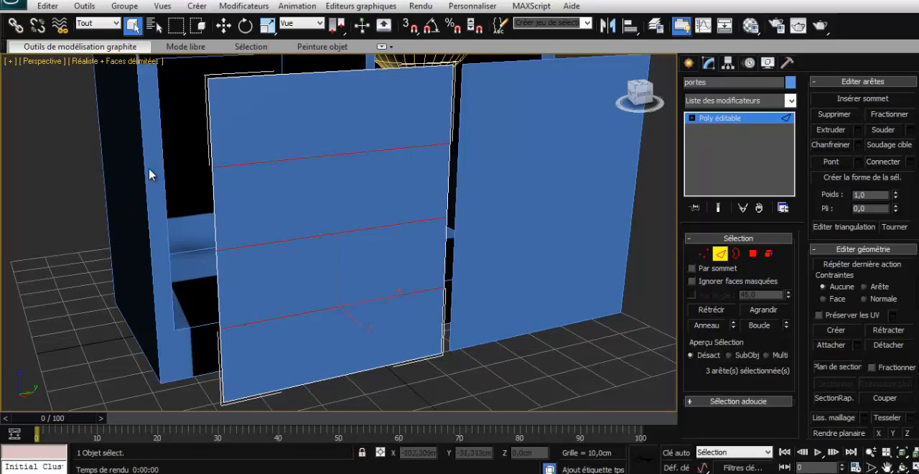
- Delete the three lower polygons of the divided door, keeping only the top drawer front
left_click(768, 253)
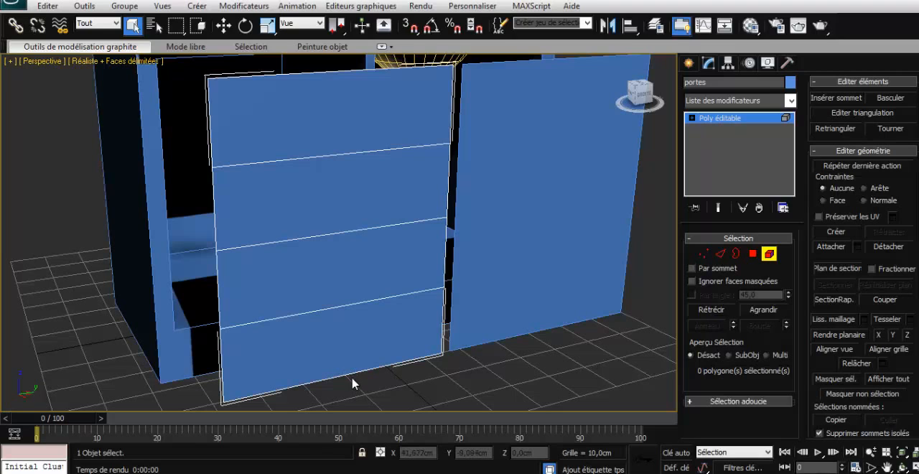
left_click_drag(353, 383, 310, 266)
left_click_drag(299, 212, 297, 211)
left_click(751, 254)
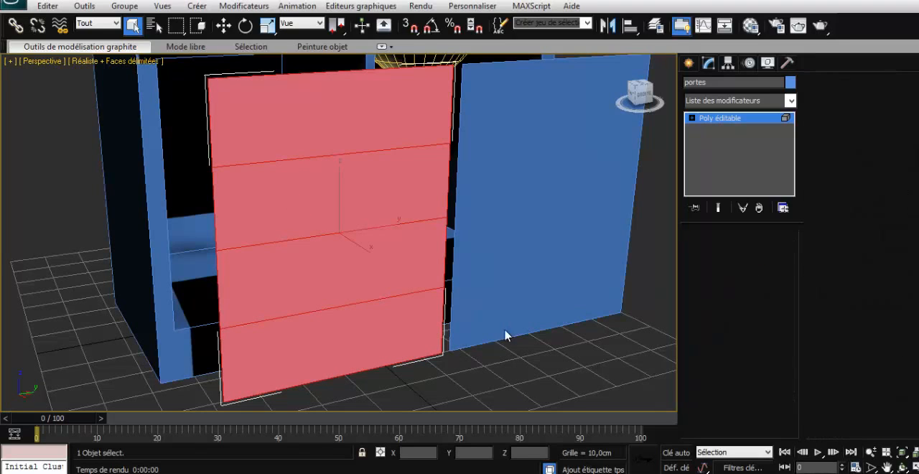
left_click_drag(322, 219, 308, 201)
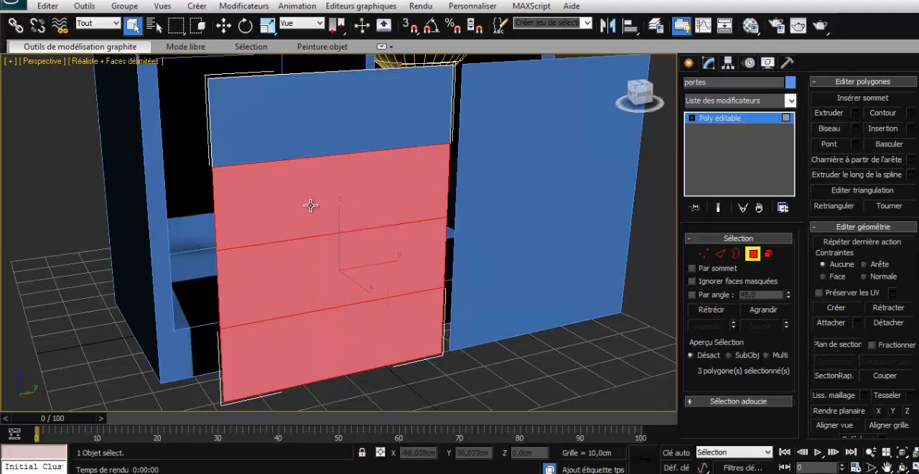
key("Delete")
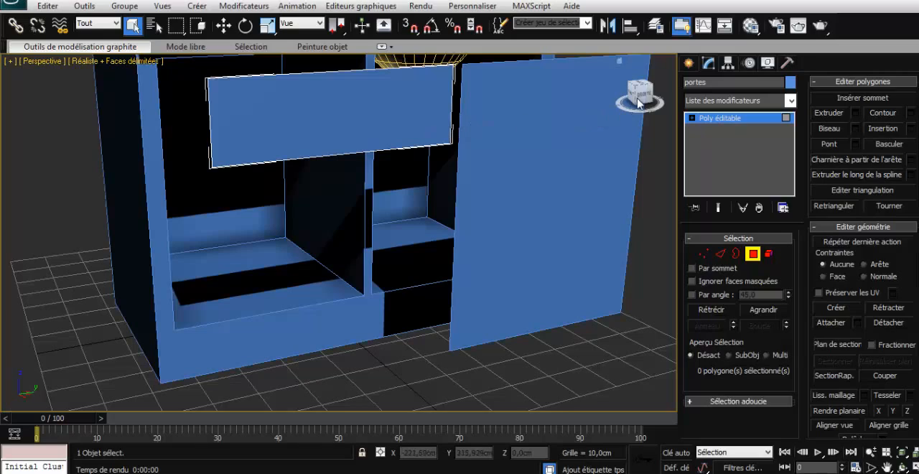
- Extend the drawer front's open border about 0.6 cm along X toward the cabinet to give the panel thickness
left_click_drag(641, 93, 78, 115)
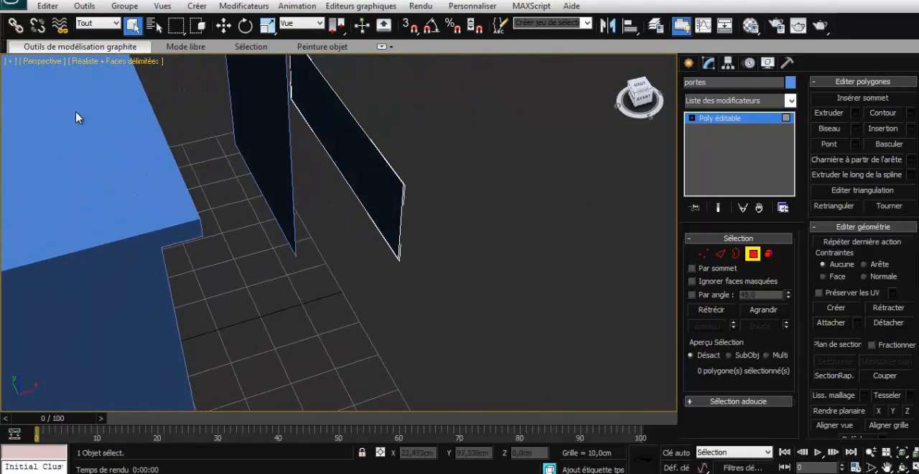
left_click(735, 253)
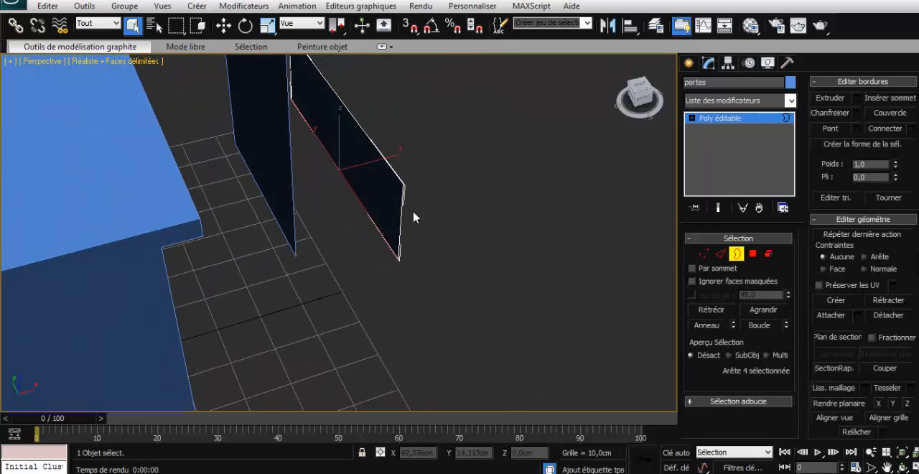
left_click(397, 176)
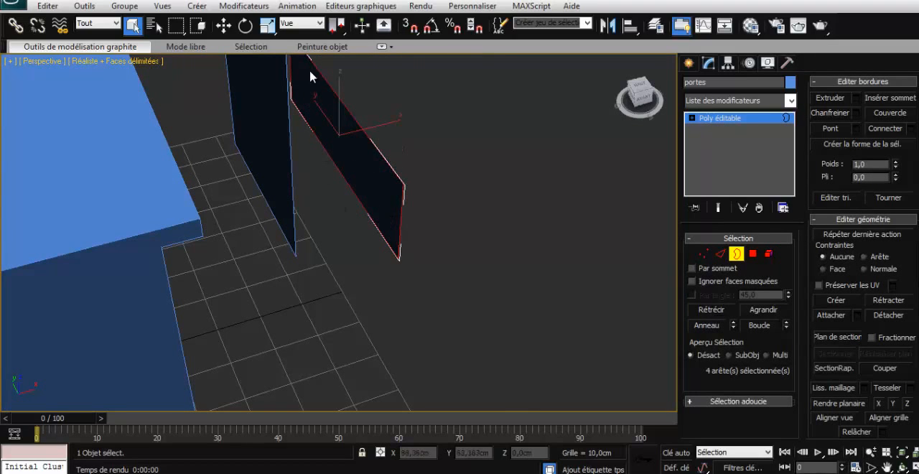
left_click(223, 25)
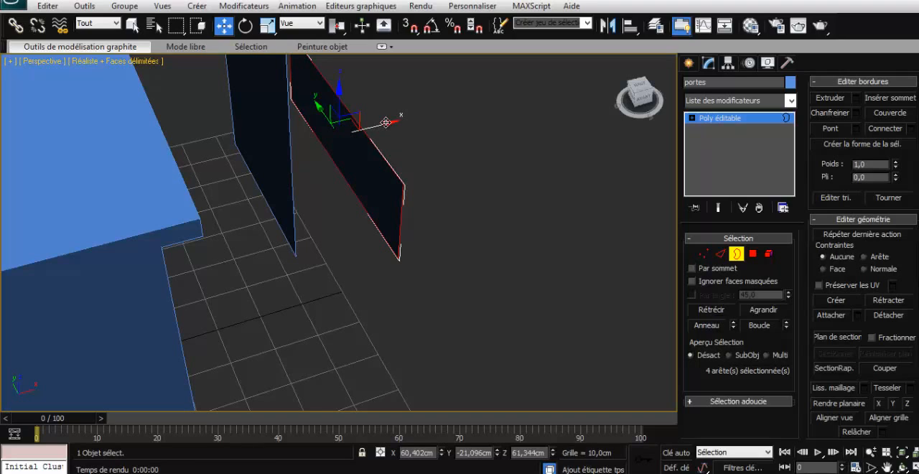
left_click_drag(383, 122, 381, 125, "shift")
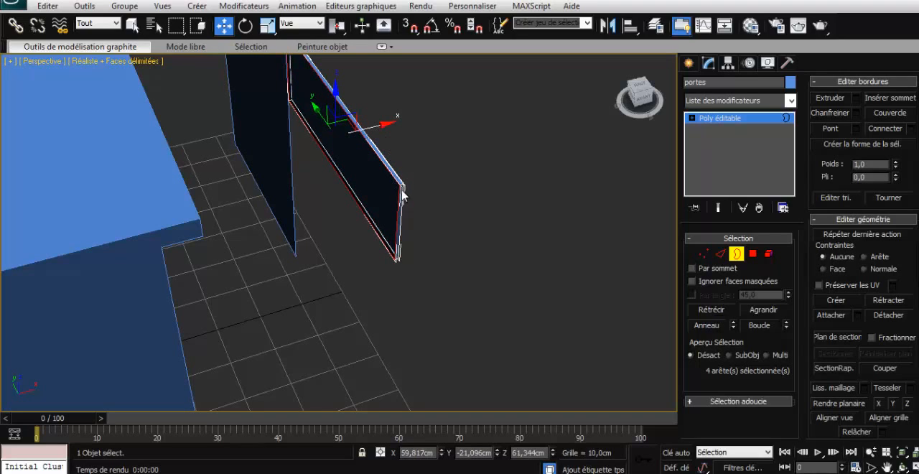
- Try scaling the drawer front's back border to 96% in X and Y along its local axes
left_click(263, 32)
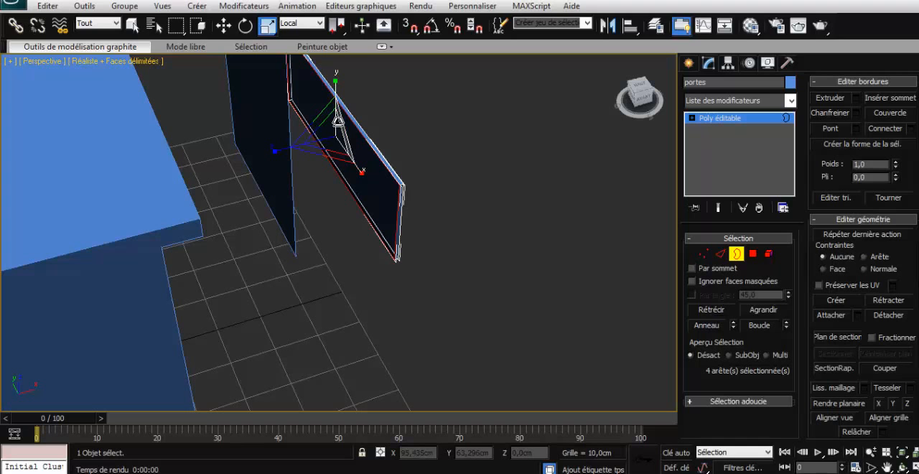
left_click_drag(337, 121, 339, 124)
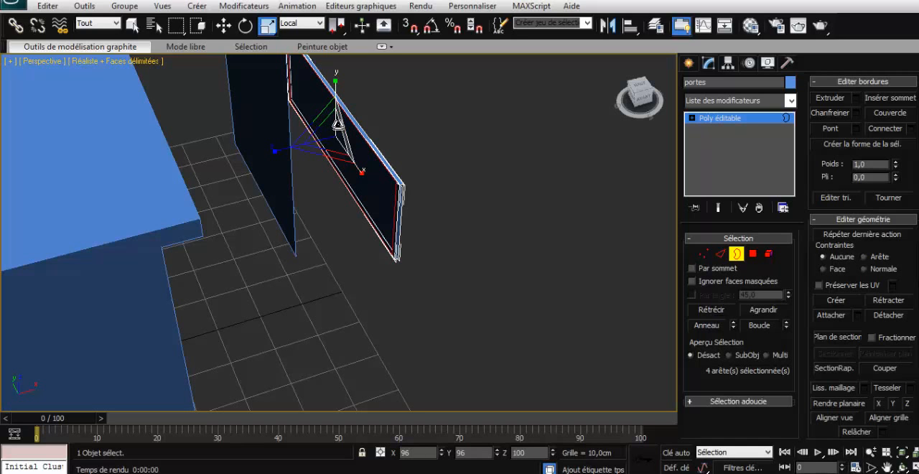
left_click(636, 101)
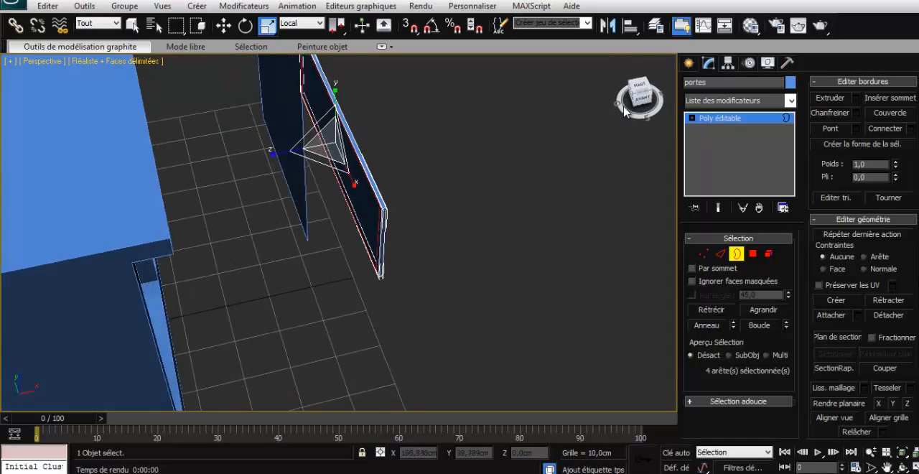
left_click_drag(601, 112, 651, 101)
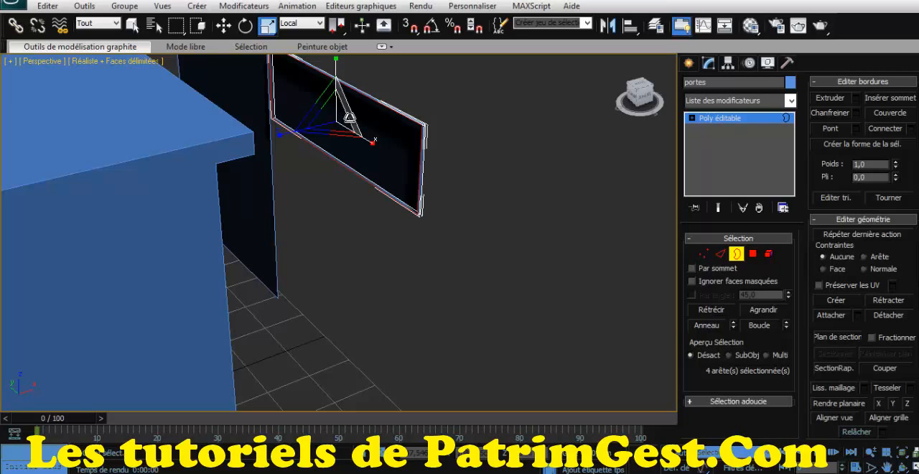
left_click_drag(631, 98, 615, 108)
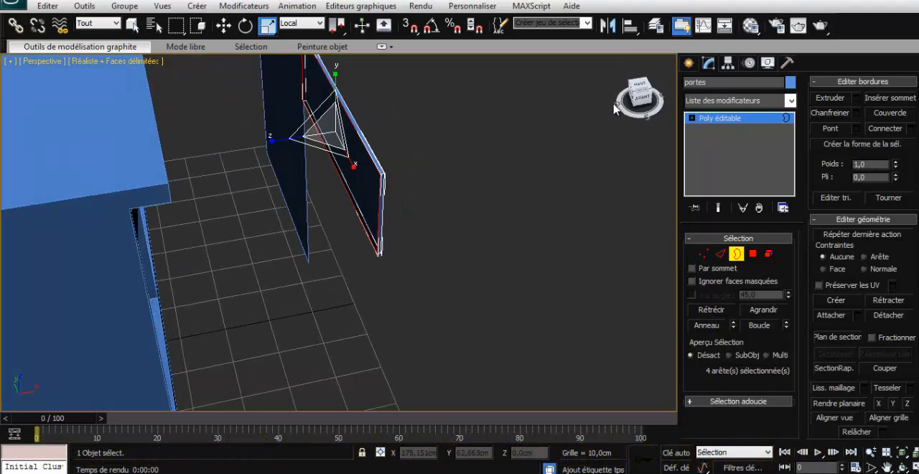
mouse_move(614, 108)
left_mouse_down()
mouse_move(561, 109)
mouse_move(572, 101)
mouse_move(632, 108)
left_mouse_up()
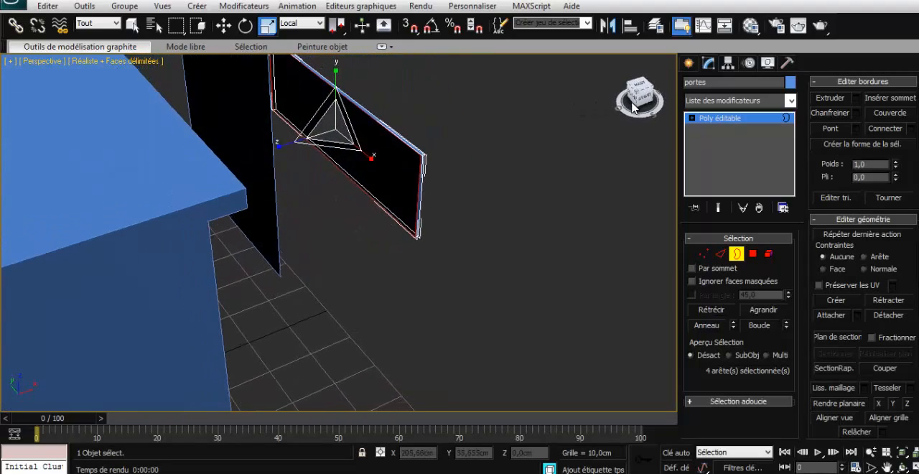
- Cap the open back border of the drawer front and inset the new back polygon by 0.4 cm
left_click(882, 115)
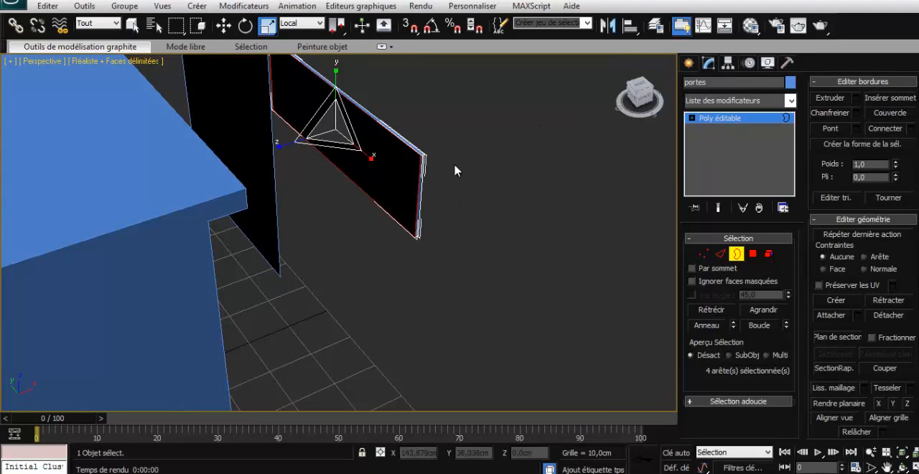
left_click(752, 253)
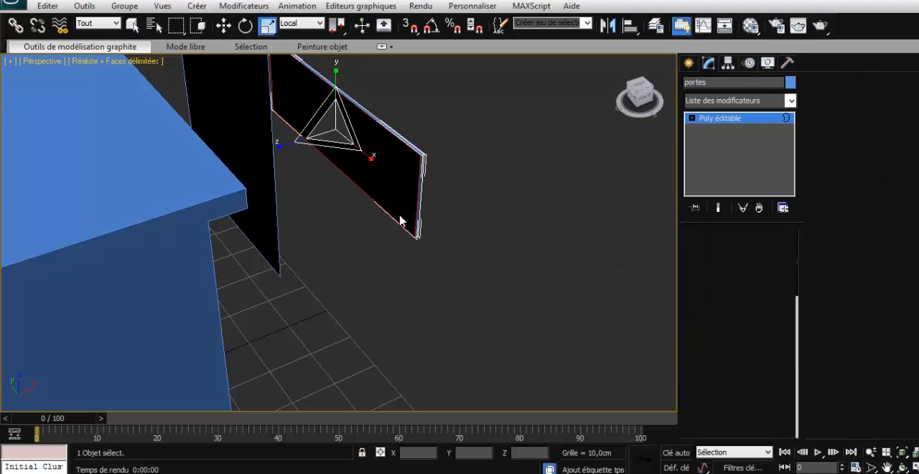
left_click(390, 175)
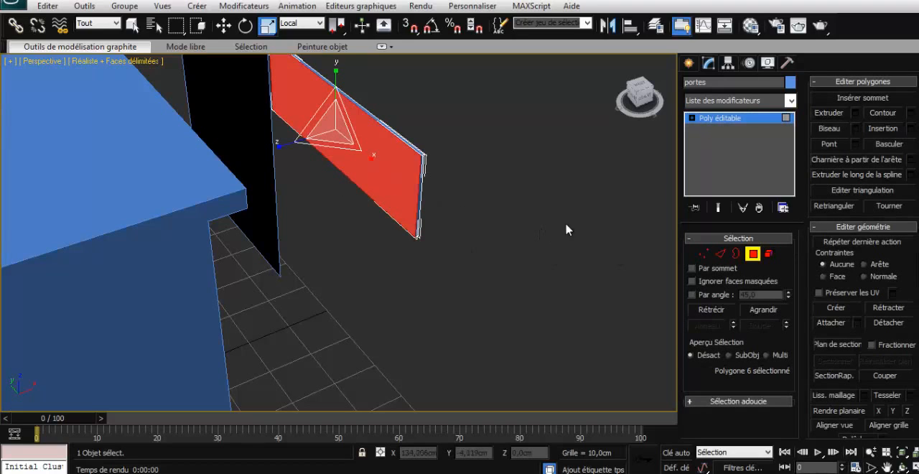
left_click(910, 129)
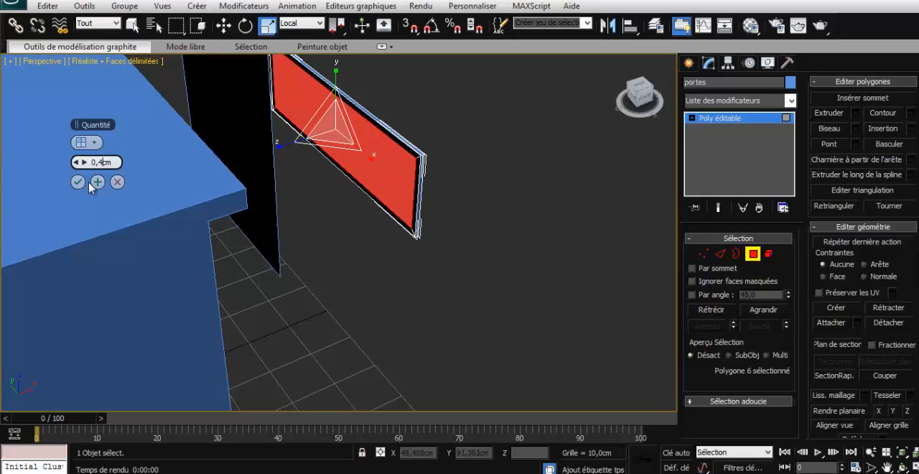
left_click(81, 183)
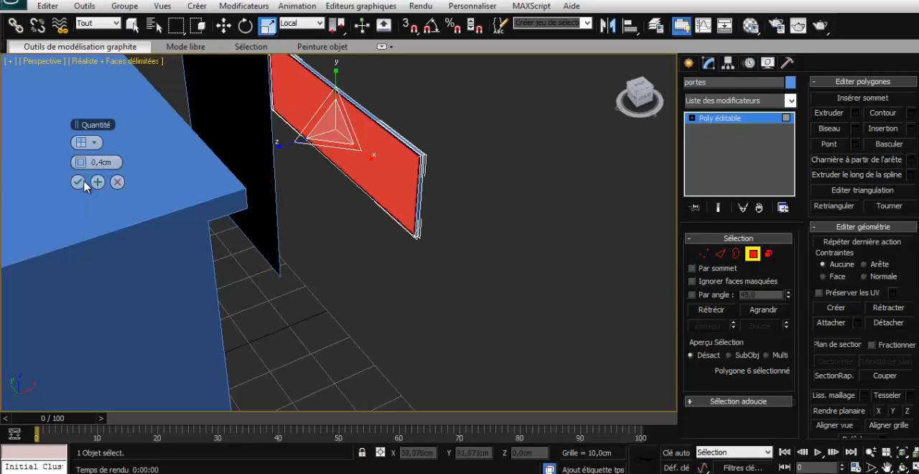
left_click(432, 191)
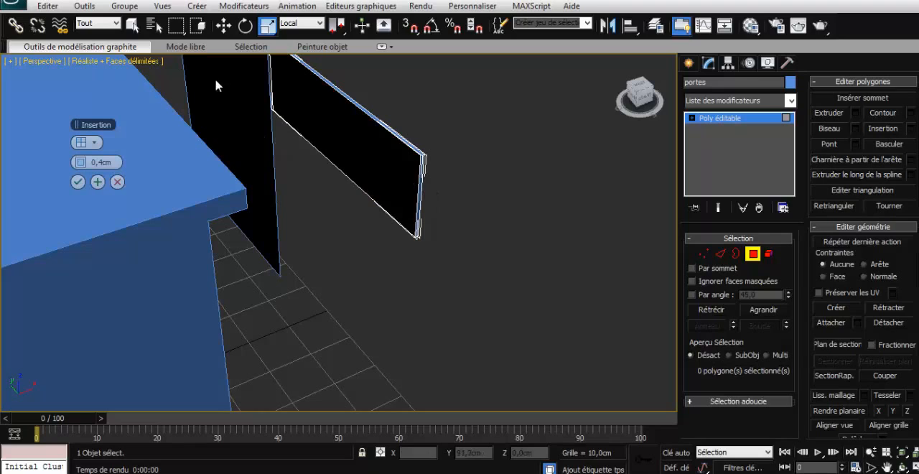
left_click(401, 182)
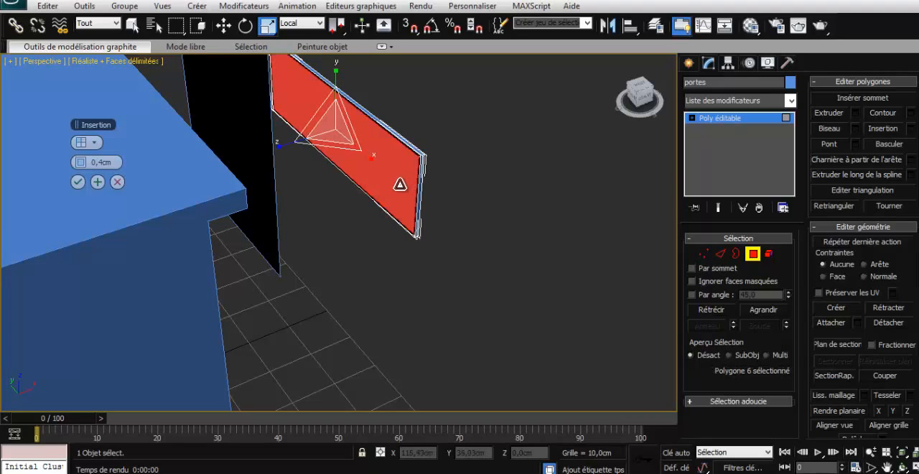
left_click(77, 182)
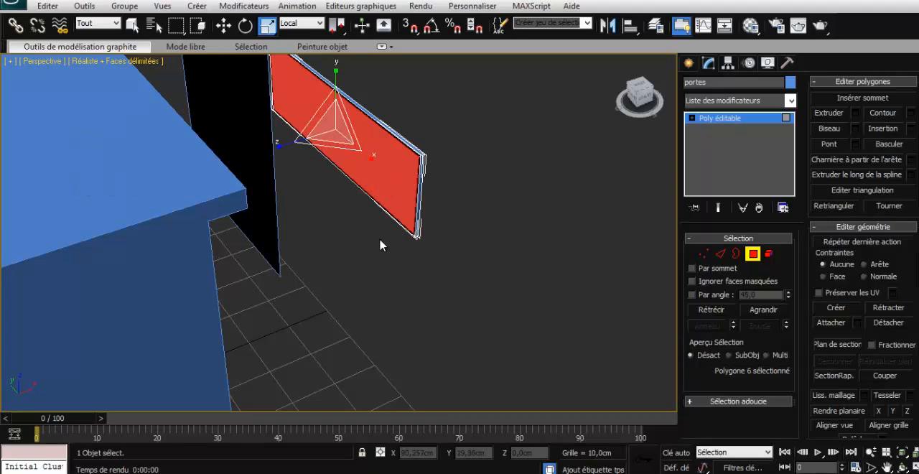
- Extrude the bottom and two side rim polygons behind the drawer front about 29.3 cm to form the drawer box
left_click(417, 200)
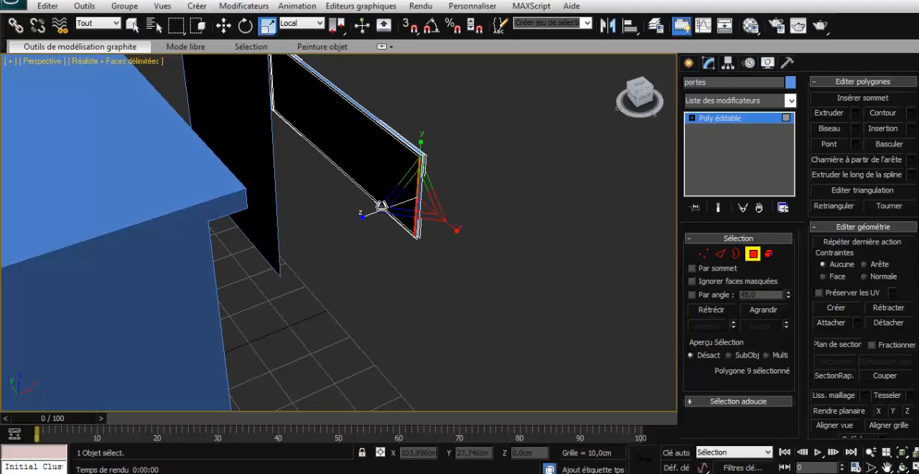
left_click(133, 25)
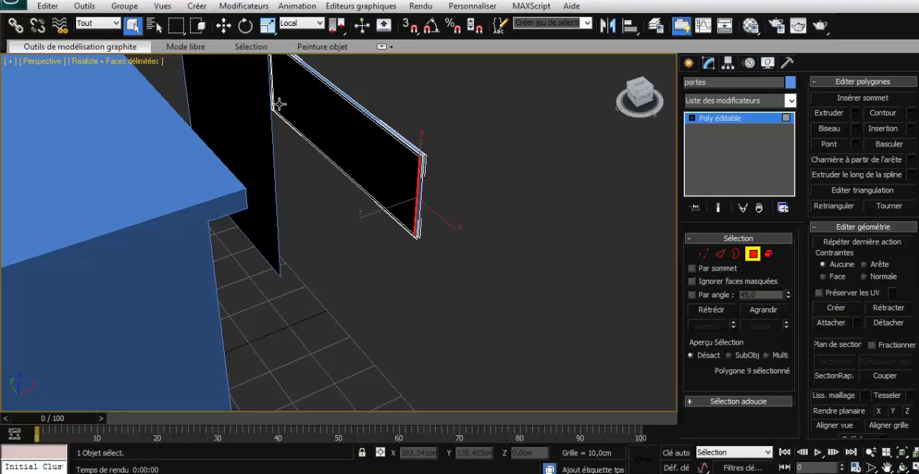
left_click(356, 183, "ctrl")
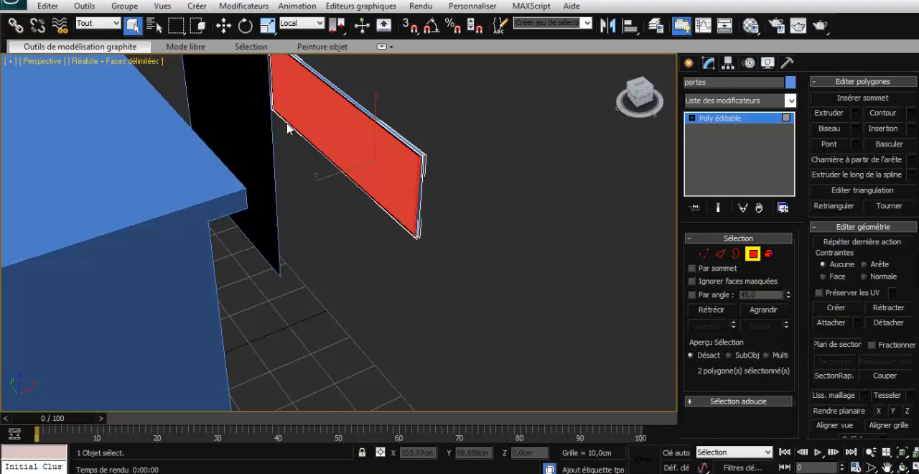
left_click(280, 115)
left_click(278, 115)
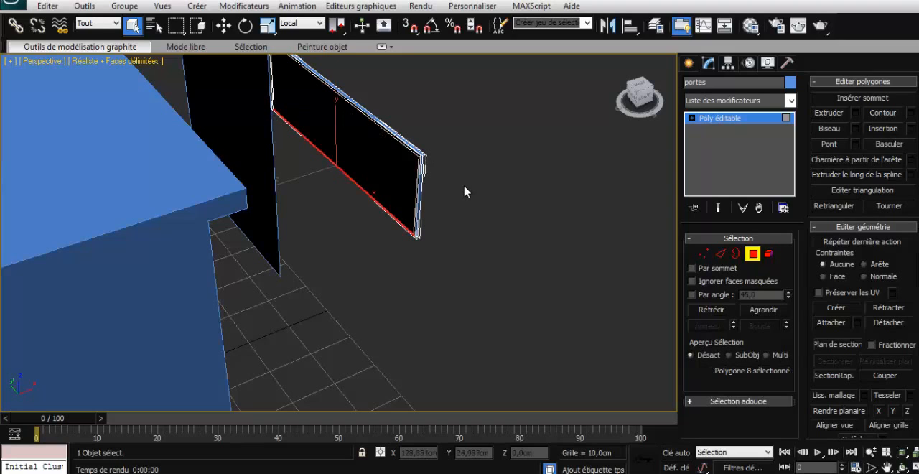
middle_click_drag(465, 191, 506, 189, "alt")
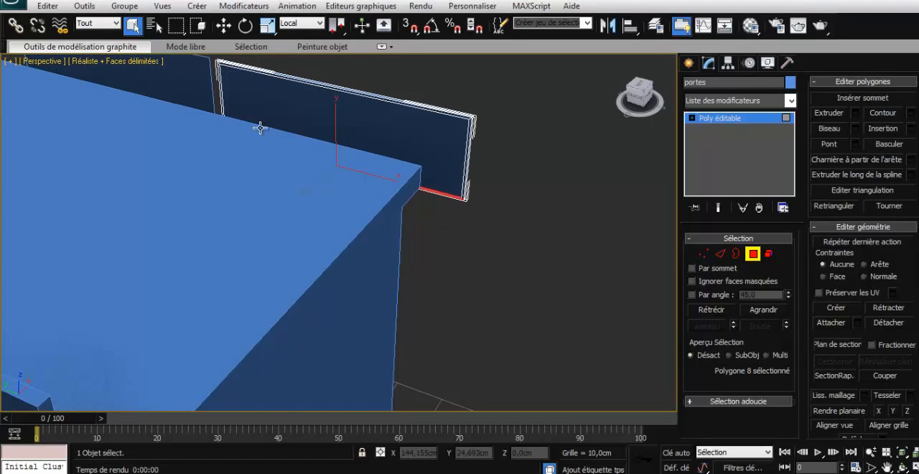
left_click(221, 79, "ctrl")
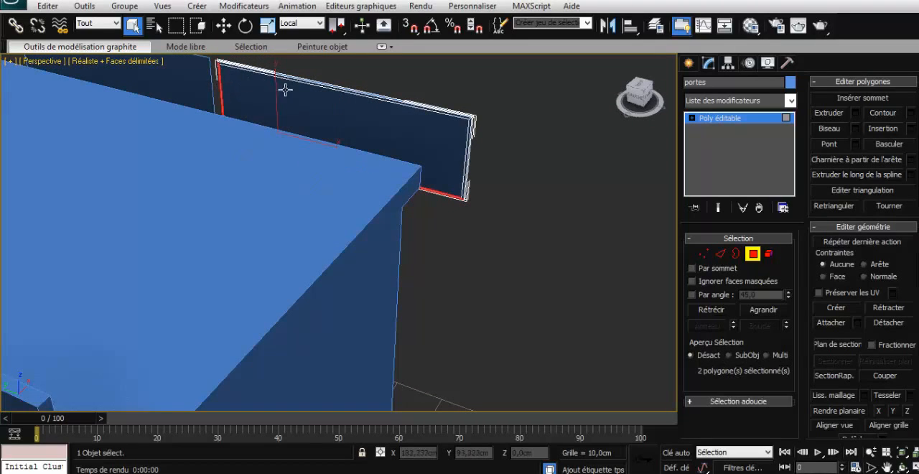
left_click(467, 143, "ctrl")
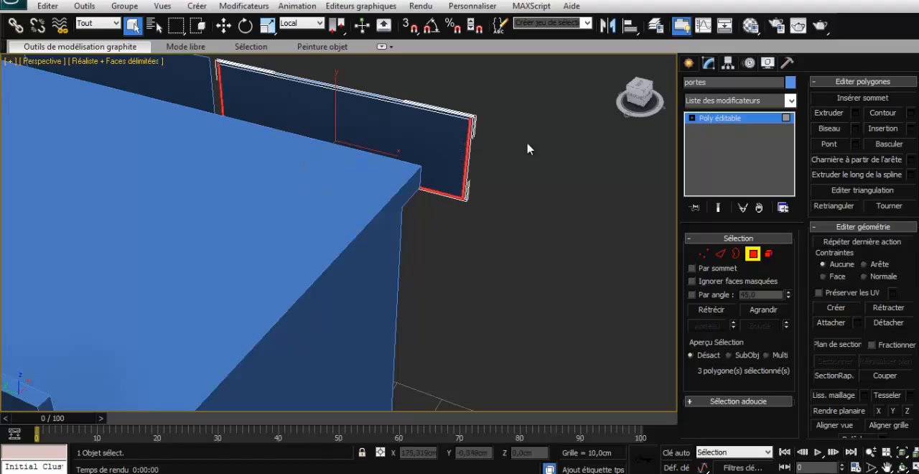
left_click(855, 114)
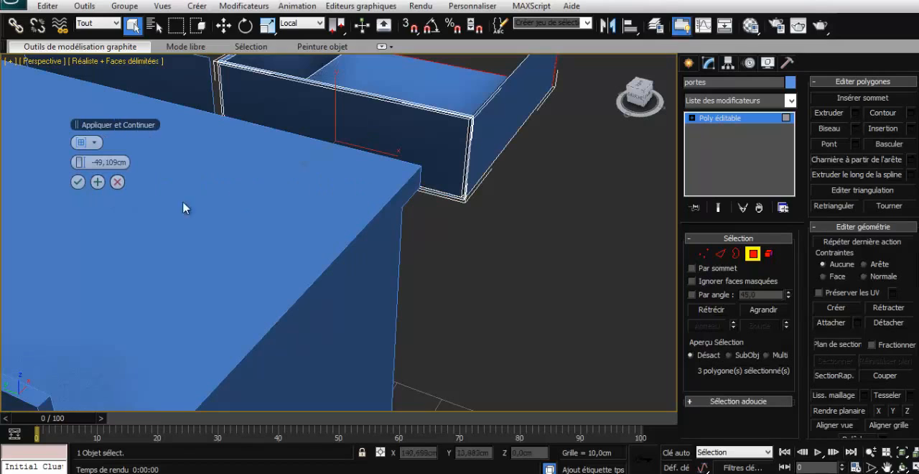
left_click_drag(84, 164, 195, 142)
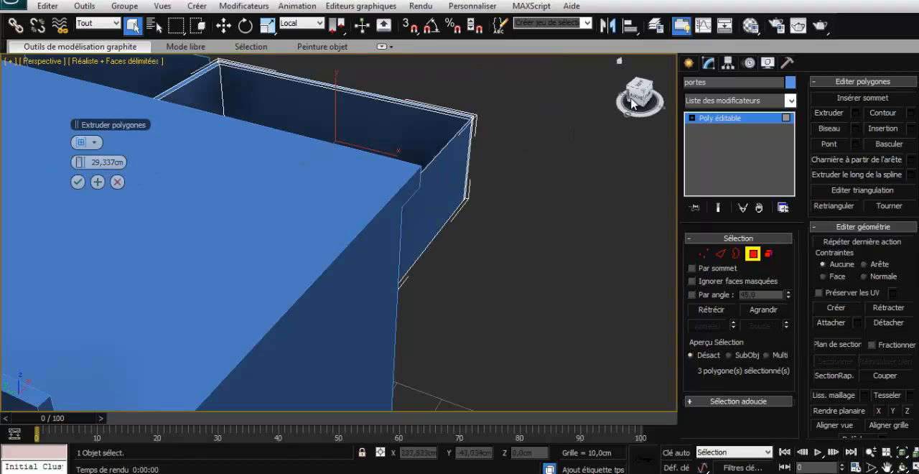
left_click_drag(631, 96, 573, 112)
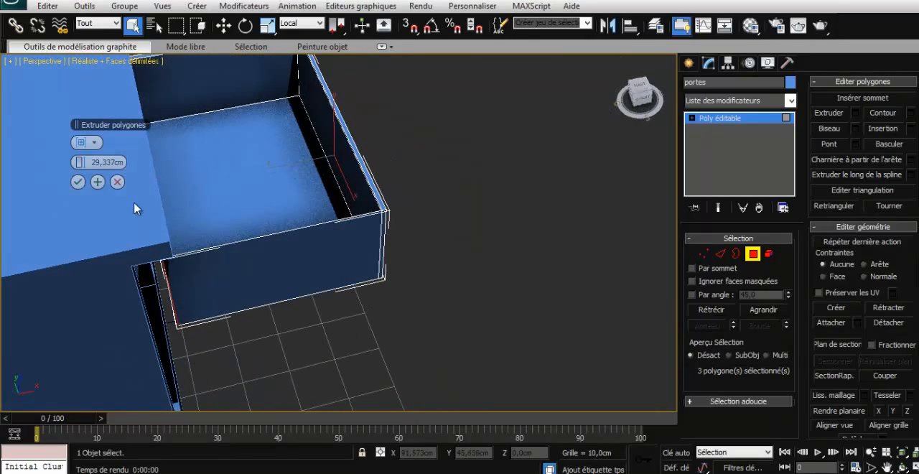
left_click(97, 182)
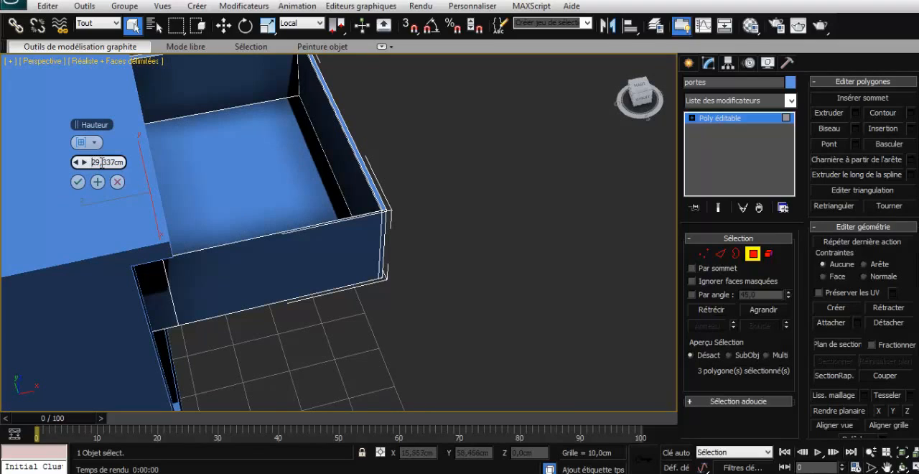
- Extrude the three end polygons of the drawer's sides and bottom a further 0.4 cm for the back panel's thickness
left_click_drag(92, 162, 115, 162)
type("0,4cm")
left_click(97, 182)
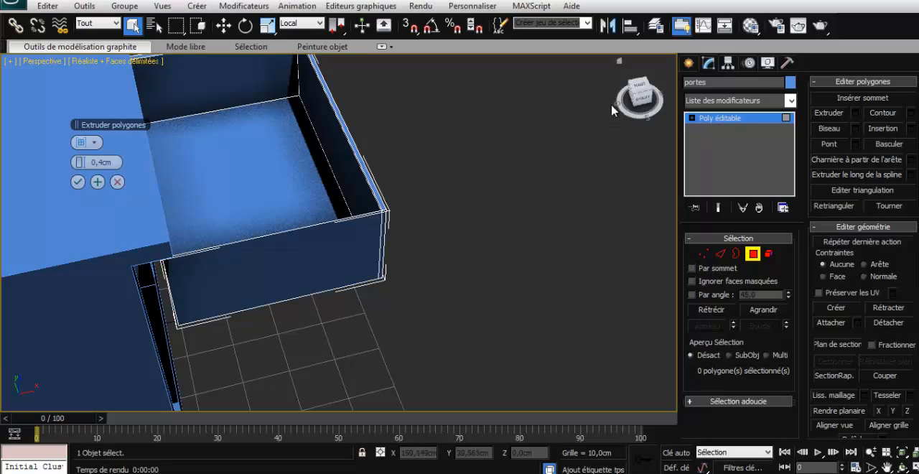
mouse_move(638, 103)
left_mouse_down()
mouse_move(612, 99)
mouse_move(611, 110)
mouse_move(612, 103)
mouse_move(574, 110)
mouse_move(638, 103)
left_mouse_up()
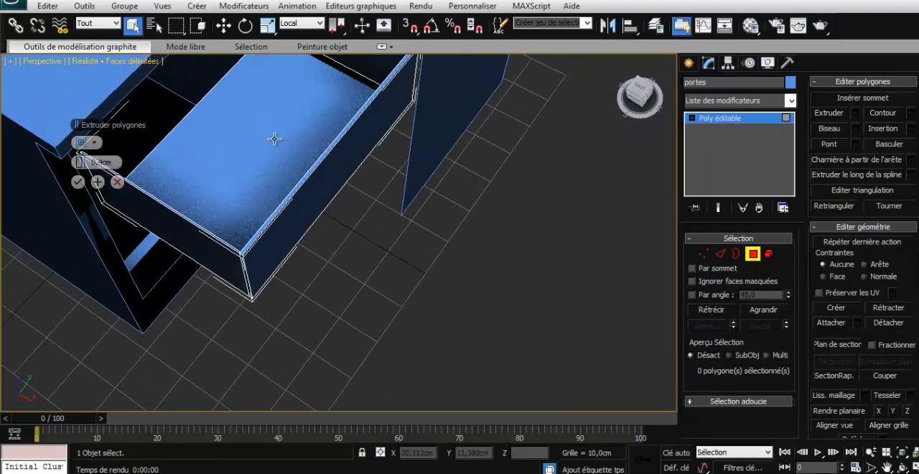
middle_click_drag(273, 137, 384, 214)
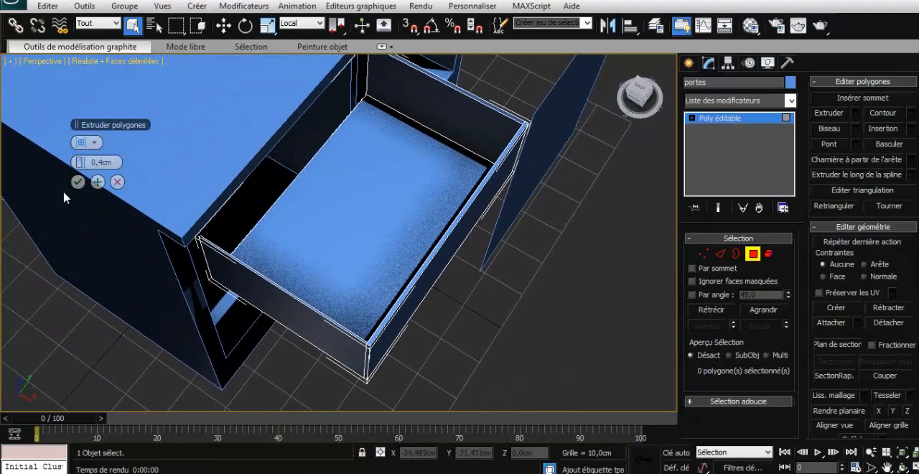
left_click(77, 182)
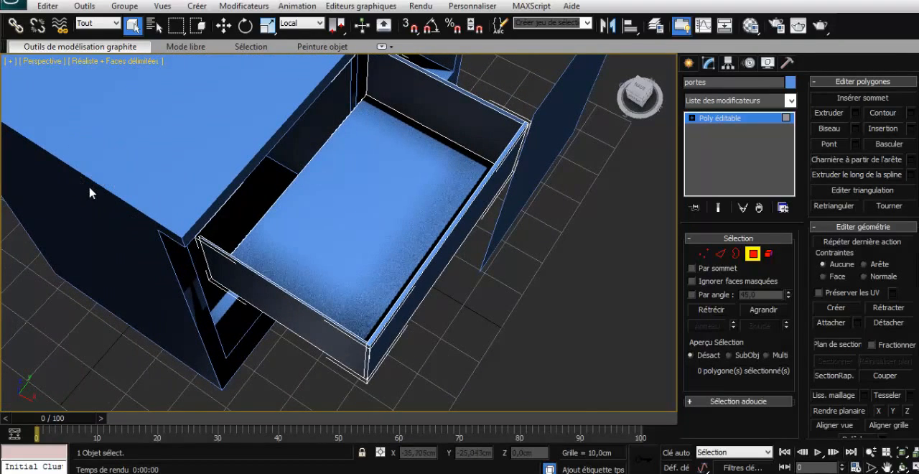
left_click(241, 220)
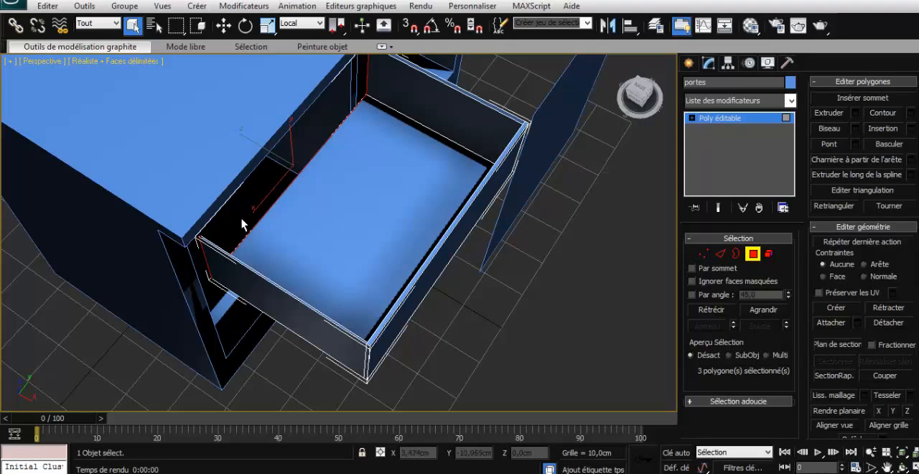
left_click(854, 114)
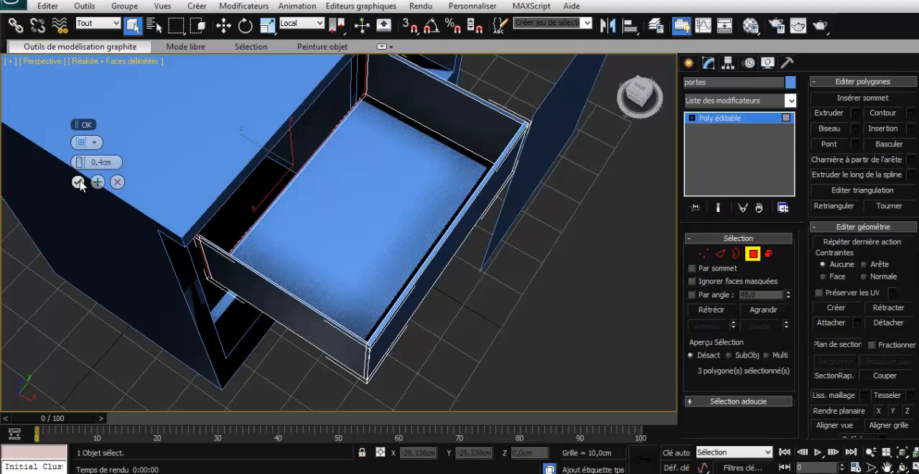
left_click(79, 181)
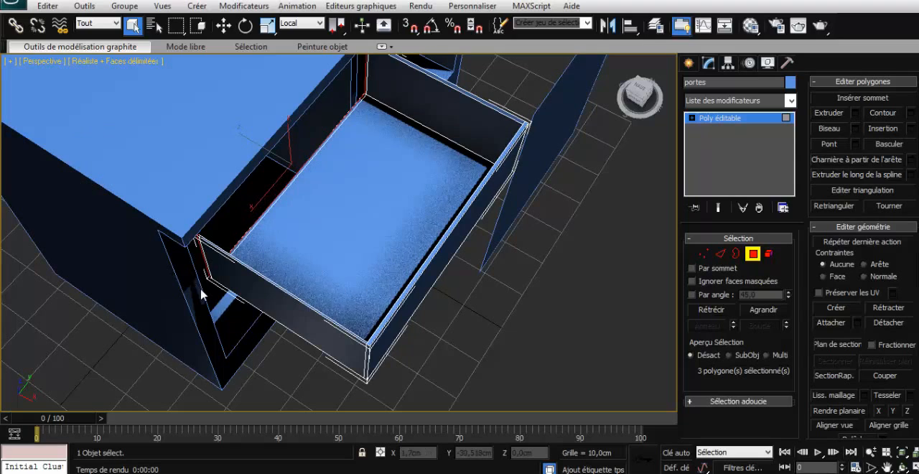
- Bridge the two facing inner polygons at the back ends of the drawer sides to close it with a back panel
left_click(366, 72)
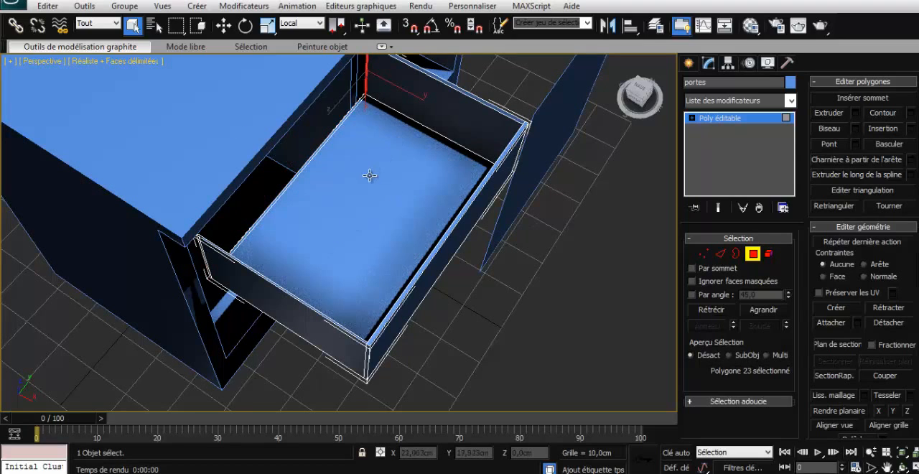
mouse_move(370, 175)
middle_mouse_down("alt")
mouse_move(431, 180)
mouse_move(424, 199)
mouse_move(380, 237)
mouse_move(262, 227)
mouse_move(249, 152)
mouse_move(256, 232)
middle_mouse_up("alt")
middle_click_drag(195, 66, 225, 268)
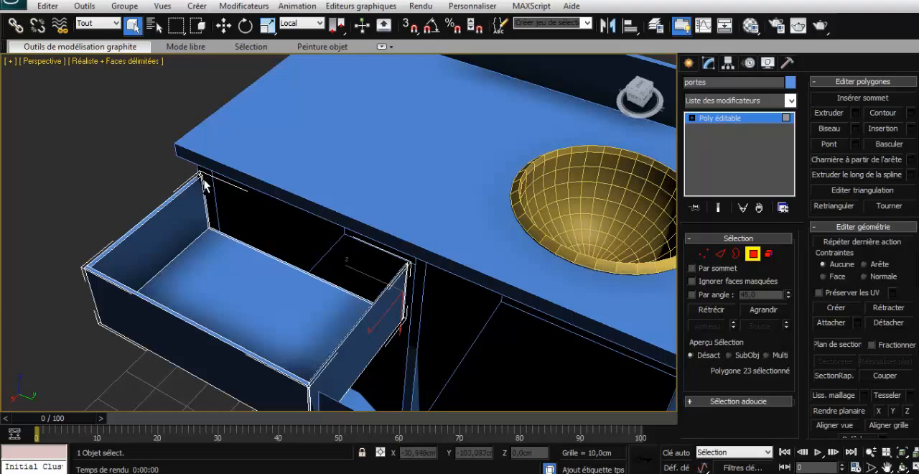
left_click(203, 181, "ctrl")
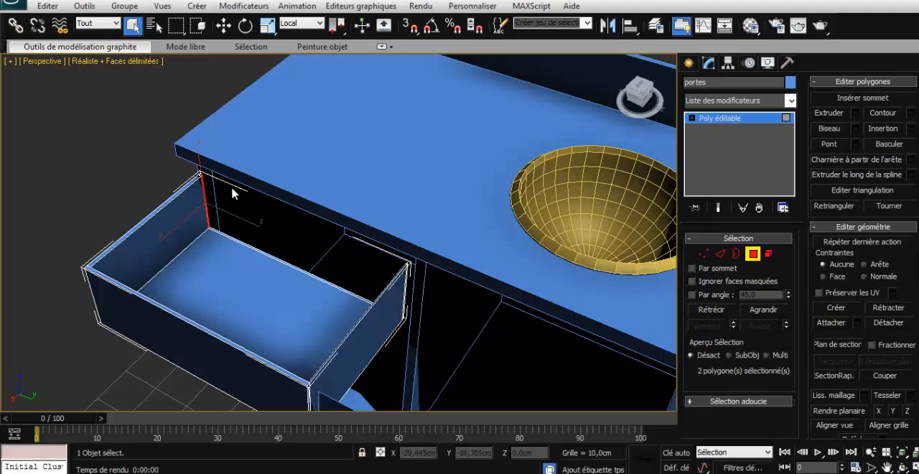
left_click(828, 144)
left_click(455, 326)
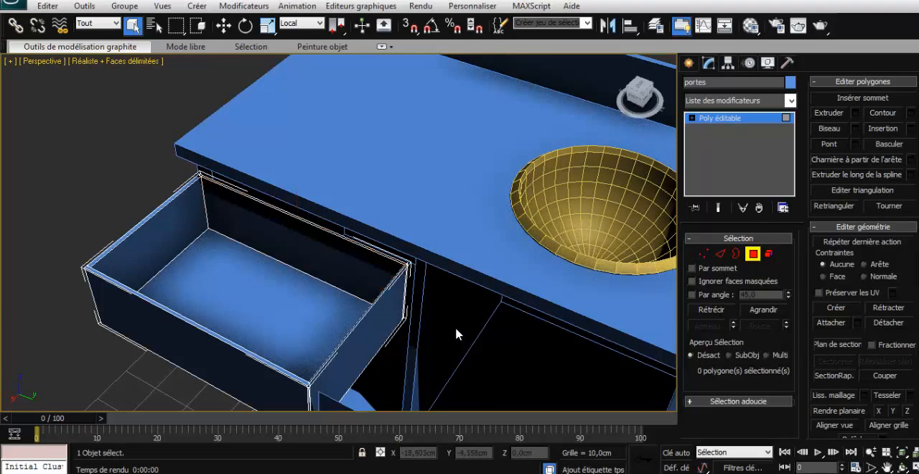
- Leave polygon editing, return to the four-viewport layout and deselect the drawer
scroll(456, 332, "down", 2)
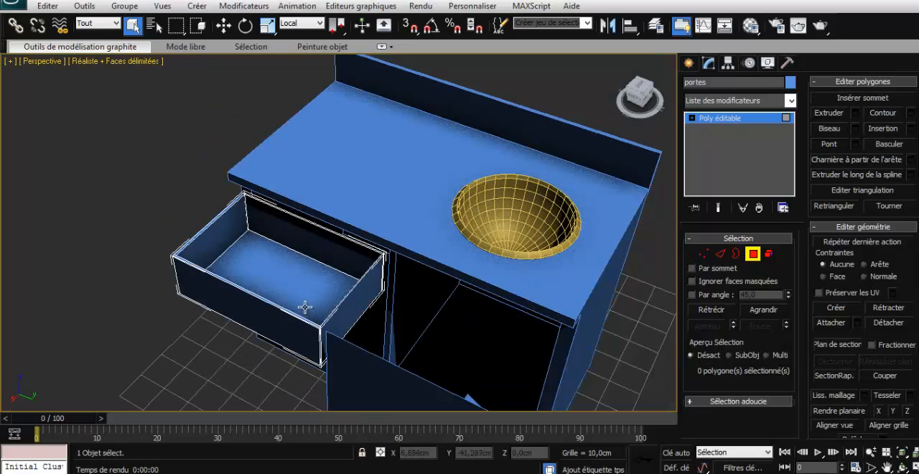
middle_click_drag(304, 306, 375, 292)
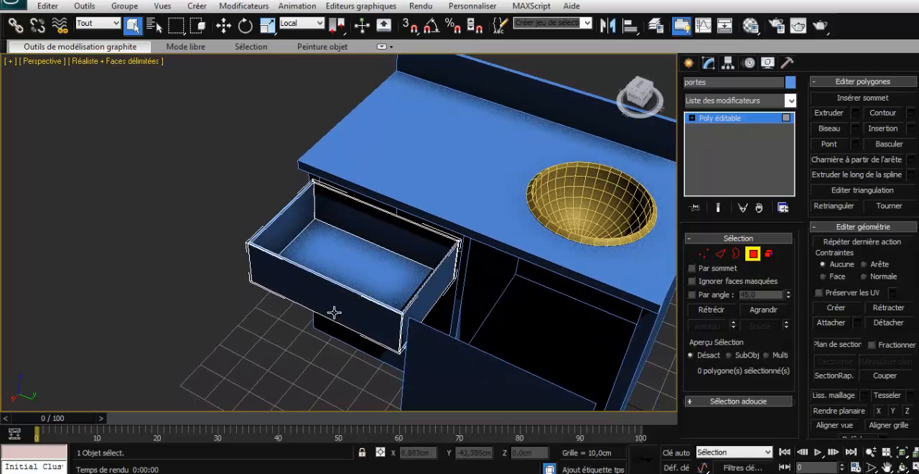
middle_click_drag(325, 336, 479, 333, "alt")
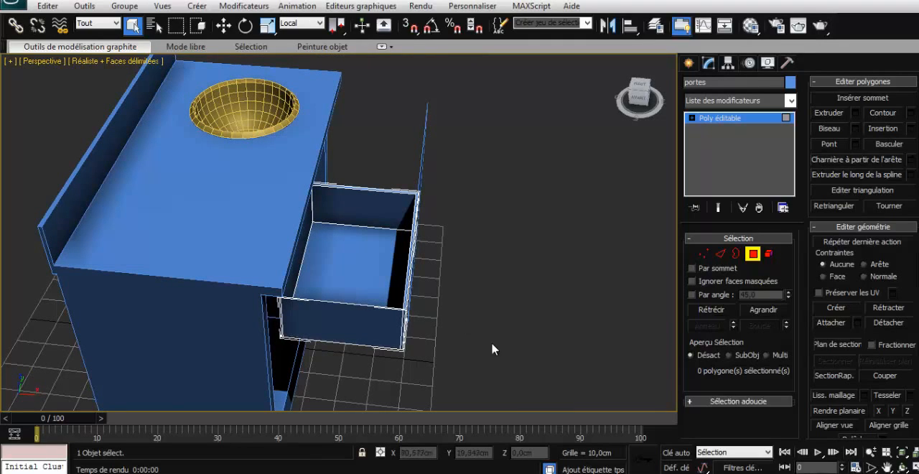
key("alt+w")
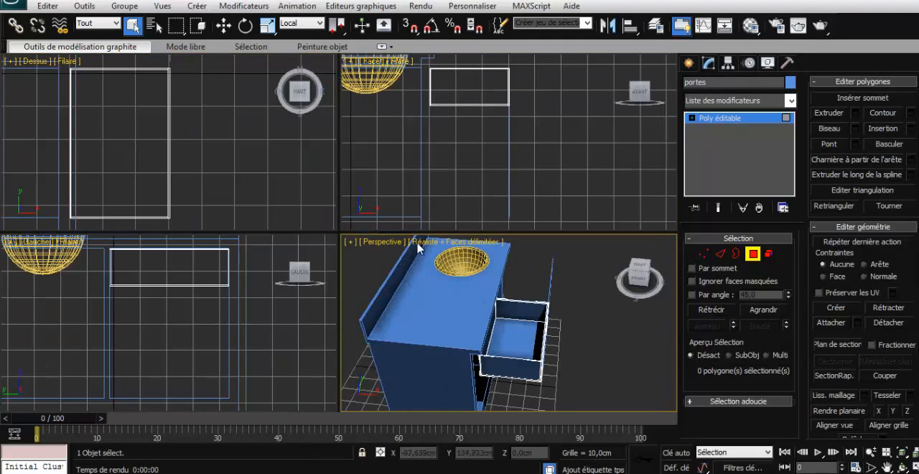
left_click(752, 254)
key("z")
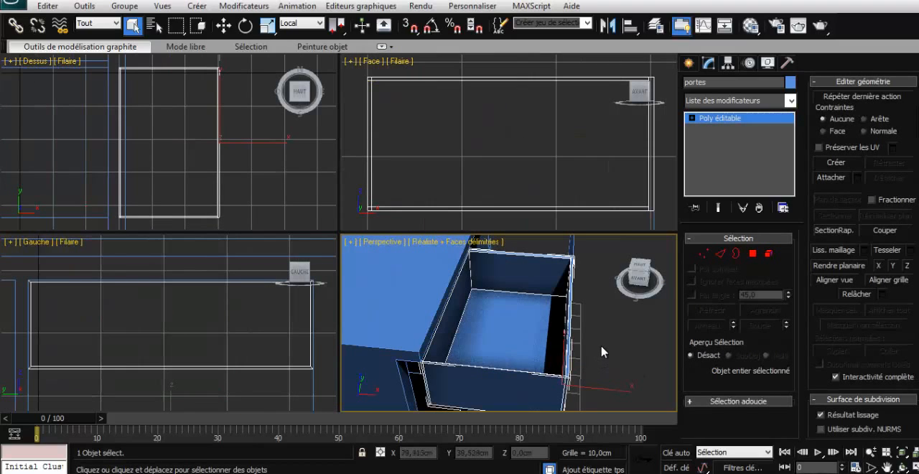
left_click(610, 330)
scroll(612, 332, "down", 5)
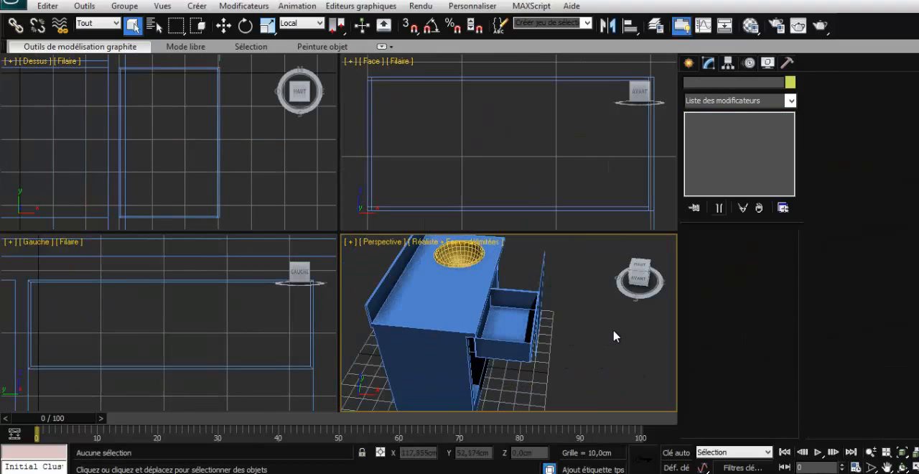
- Slide the open drawer along X into the cabinet until its X position is about 28 cm
left_click(911, 451)
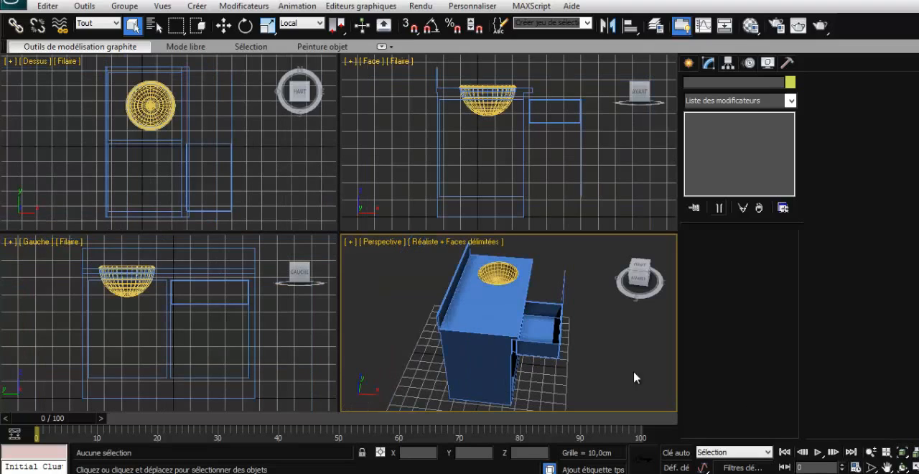
left_click(533, 345)
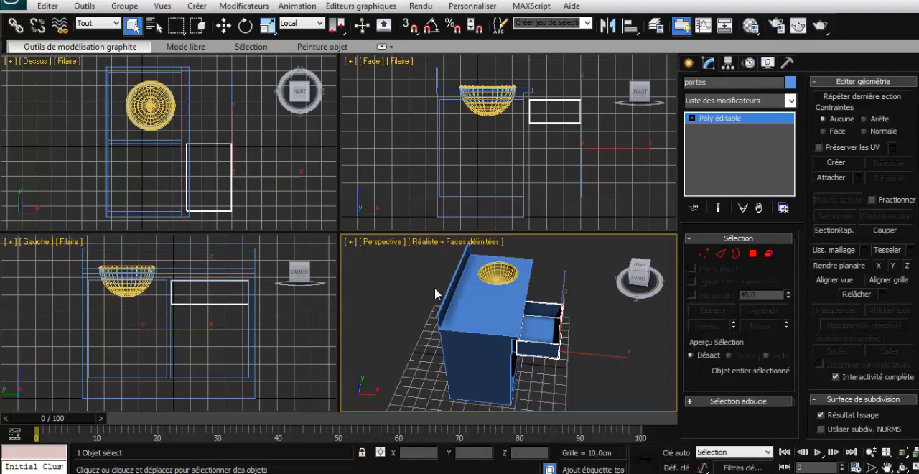
key("w")
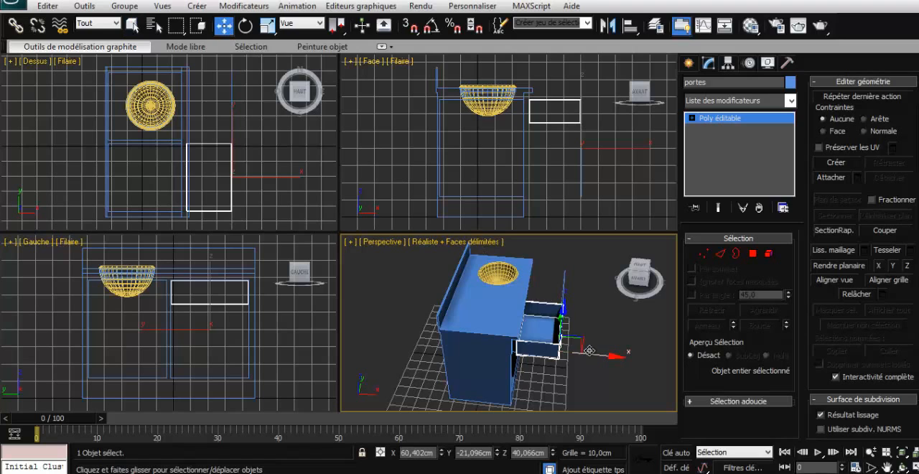
left_click_drag(596, 354, 556, 354)
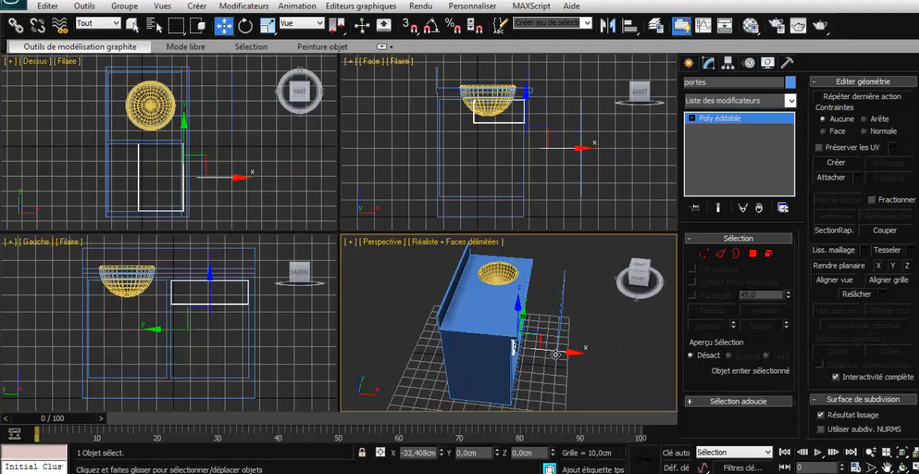
- Lengthen the drawer box by moving its back-end vertices along X to the cabinet's rear wall, and leave vertex editing
left_click(703, 254)
mouse_move(130, 135)
left_mouse_down()
mouse_move(150, 143)
mouse_move(148, 216)
left_mouse_up()
left_click_drag(166, 178, 137, 178)
left_click(219, 184)
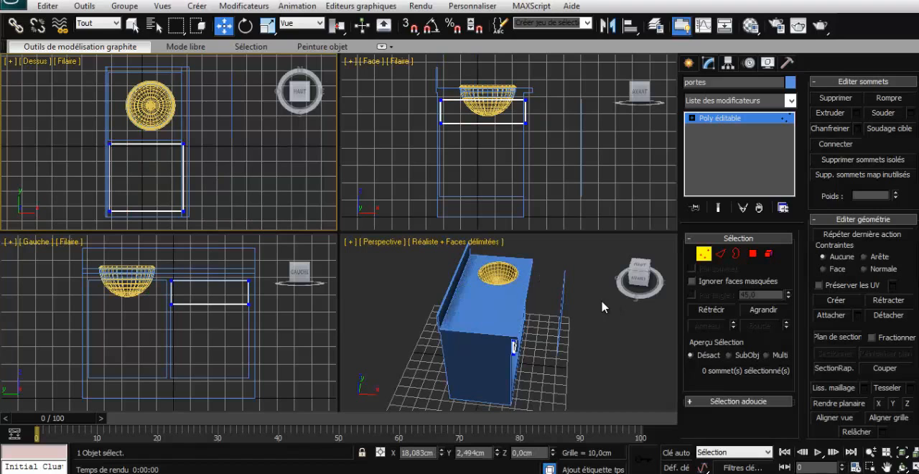
left_click_drag(641, 279, 608, 264)
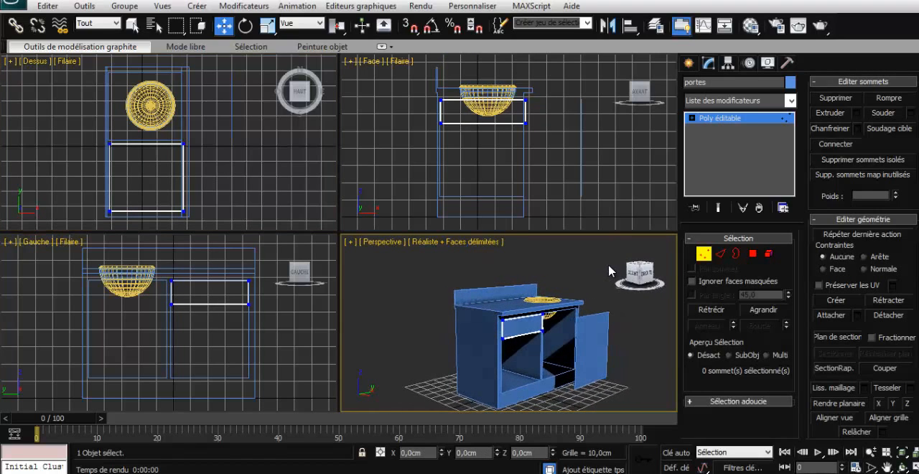
left_click(704, 254)
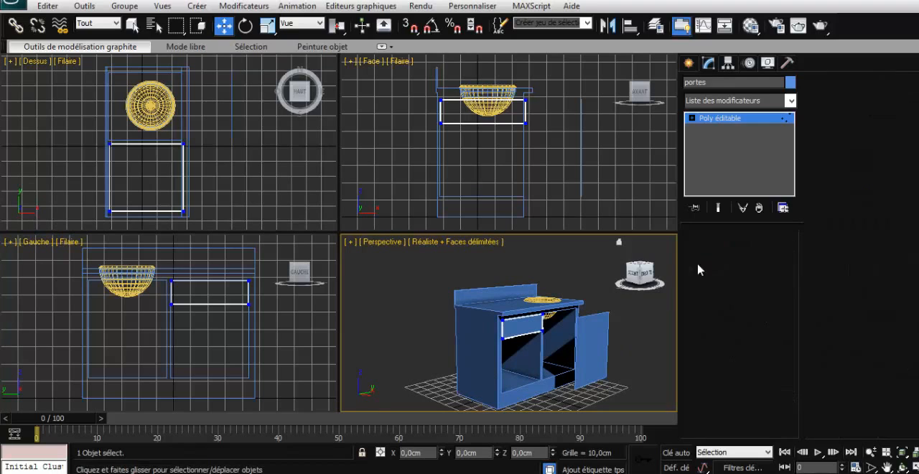
- Select the open border of the detached door panel and try pulling it along X towards the cabinet to thicken the door
left_click_drag(635, 282, 549, 304)
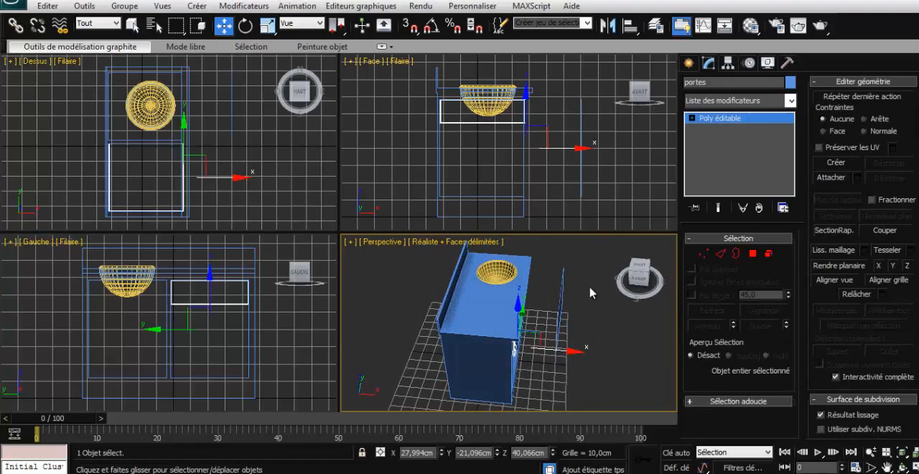
left_click(560, 294)
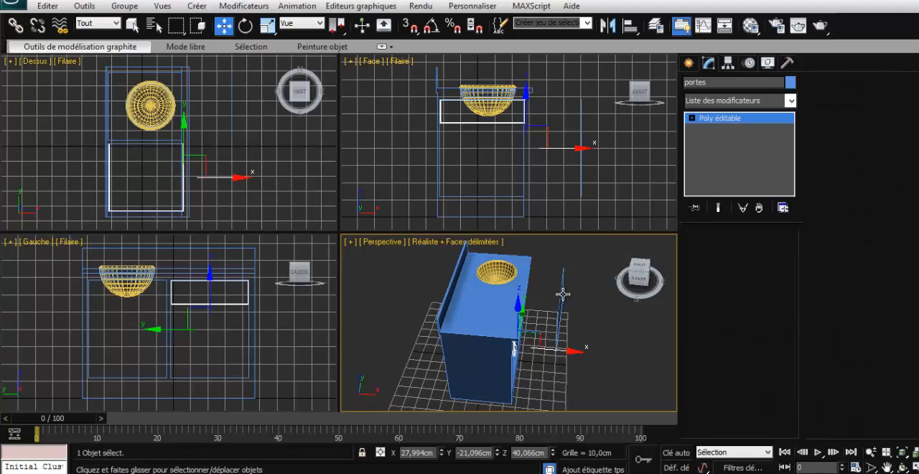
left_click_drag(633, 282, 359, 277)
key("z")
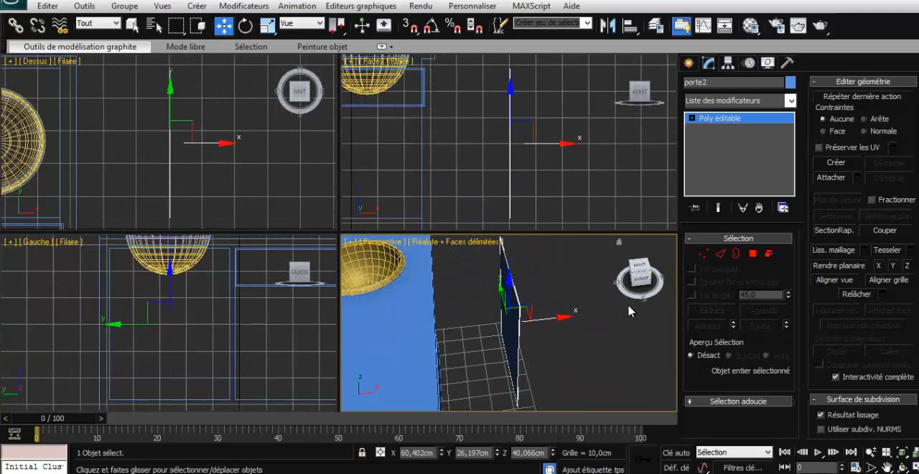
left_click(733, 254)
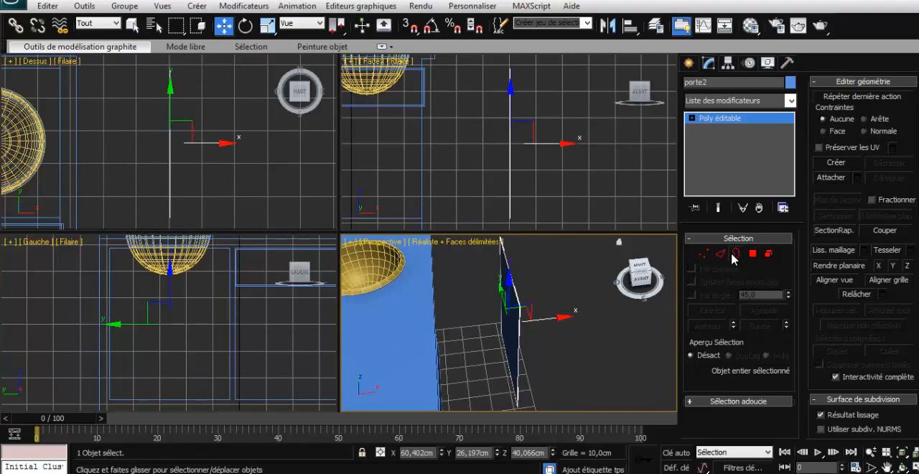
left_click(519, 309)
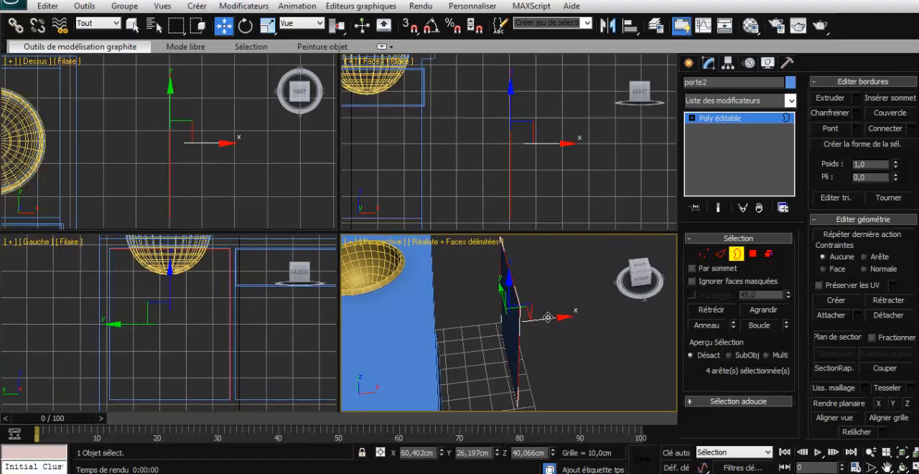
left_click_drag(548, 317, 542, 317, "shift")
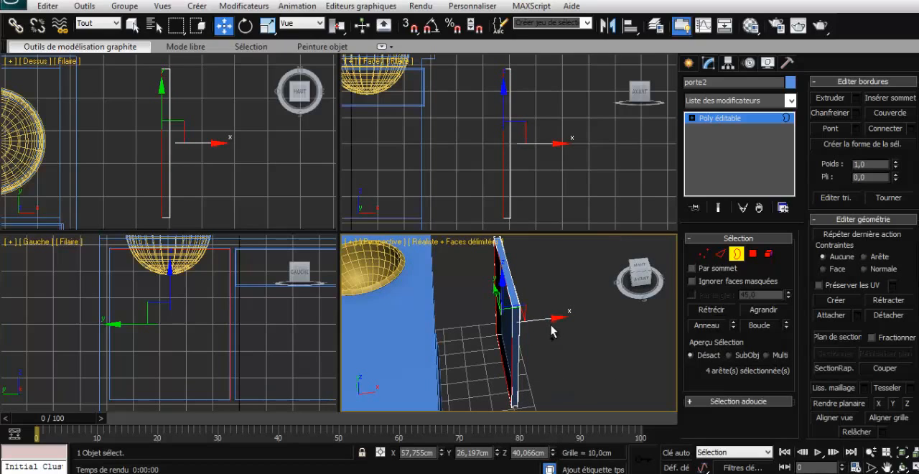
left_click_drag(551, 330, 560, 328)
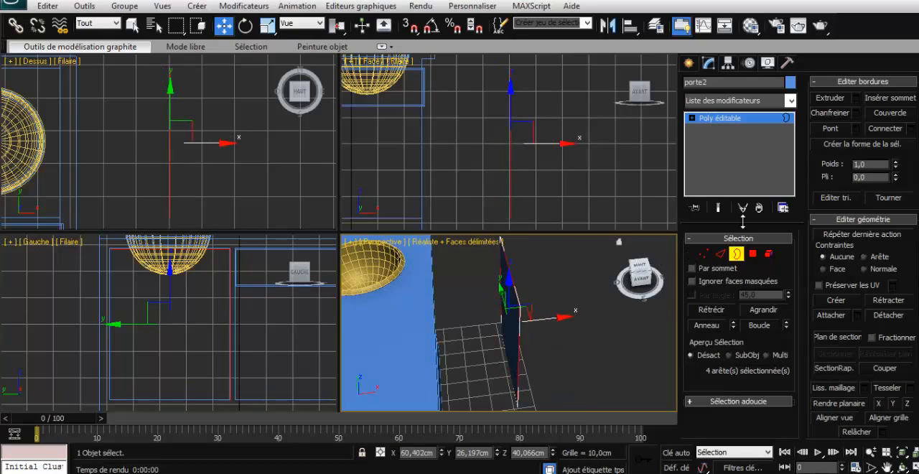
- Extrude the door's open border with a height of -1 cm and a width of 0 cm
left_click(856, 98)
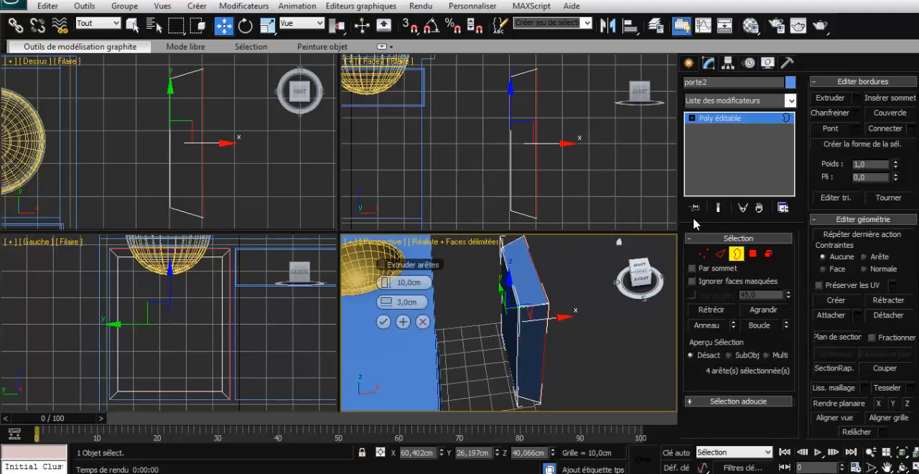
right_click(386, 303)
left_click_drag(383, 286, 360, 284)
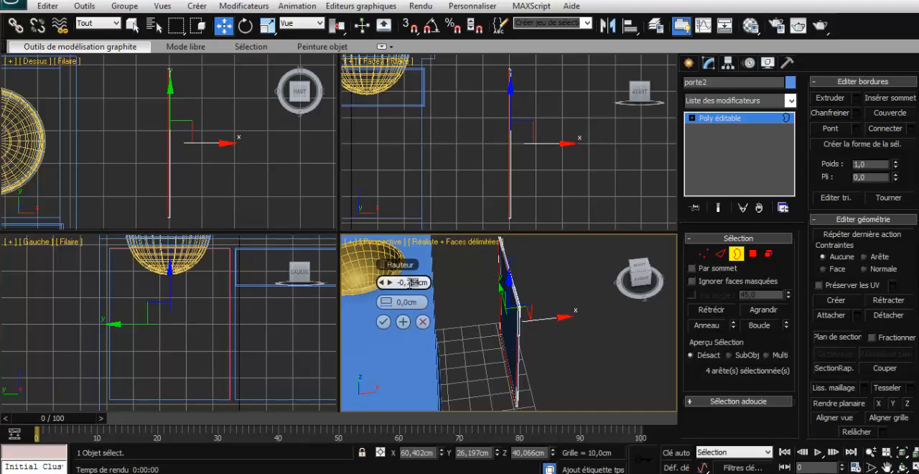
left_click_drag(401, 282, 398, 282)
type("1")
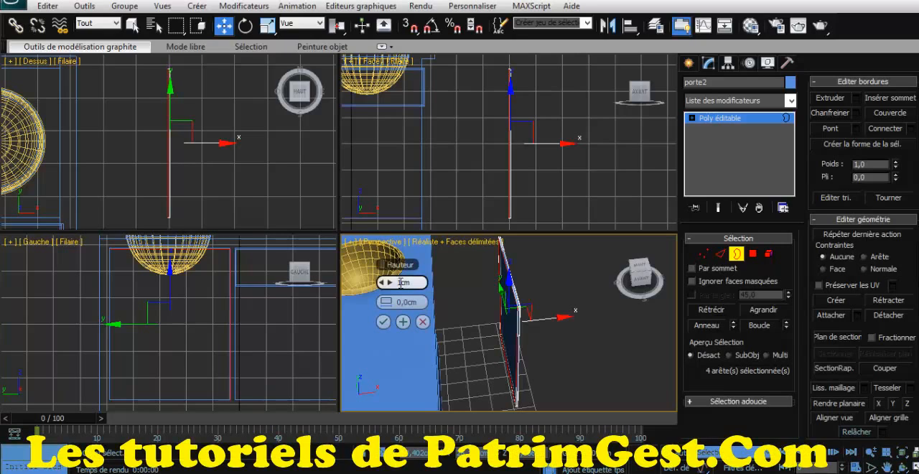
type("-")
left_click(382, 322)
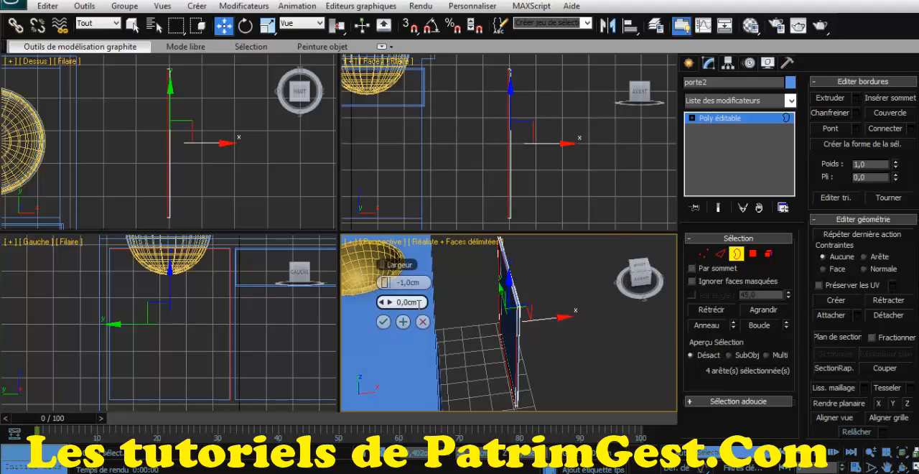
left_click(382, 323)
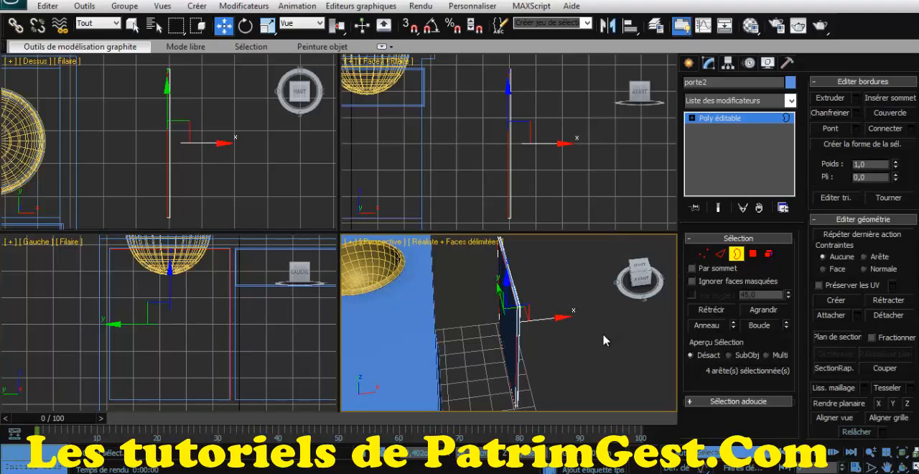
- Deselect the door's border, check the thickened panel against the cabinet, and leave border editing
left_click(485, 319)
mouse_move(641, 283)
left_mouse_down()
mouse_move(607, 277)
mouse_move(643, 277)
left_mouse_up()
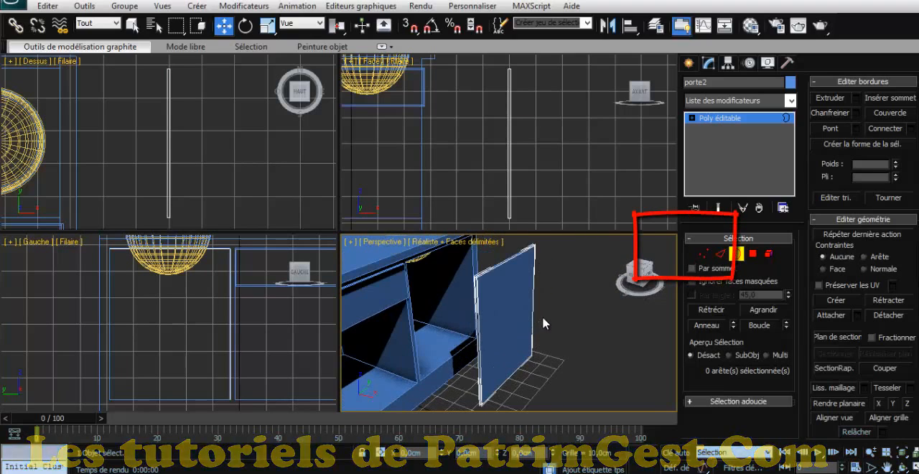
middle_click_drag(543, 323, 602, 313)
left_click(267, 329)
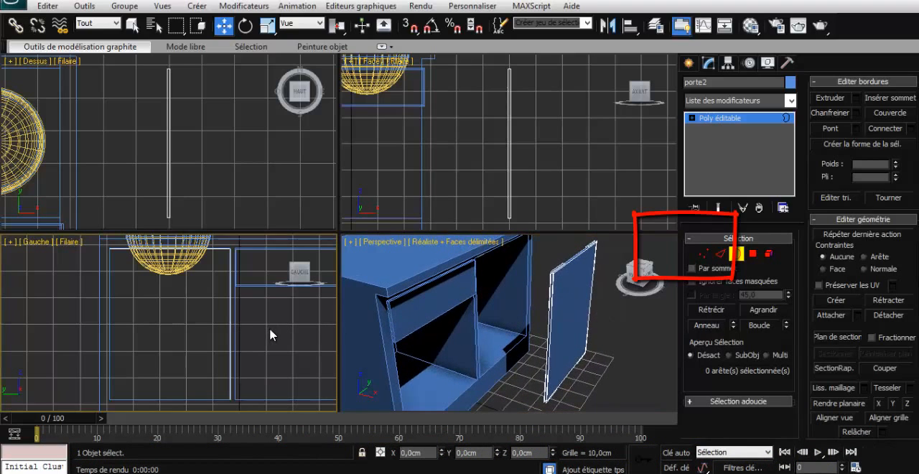
left_click(427, 305)
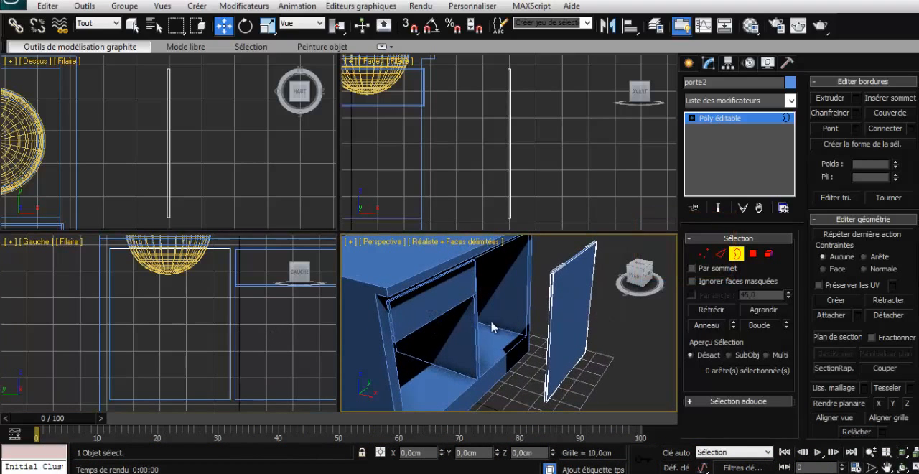
left_click(736, 254)
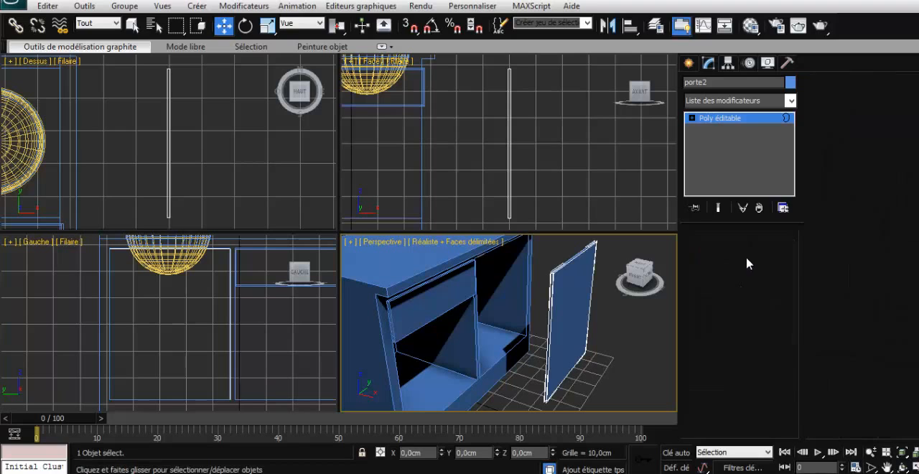
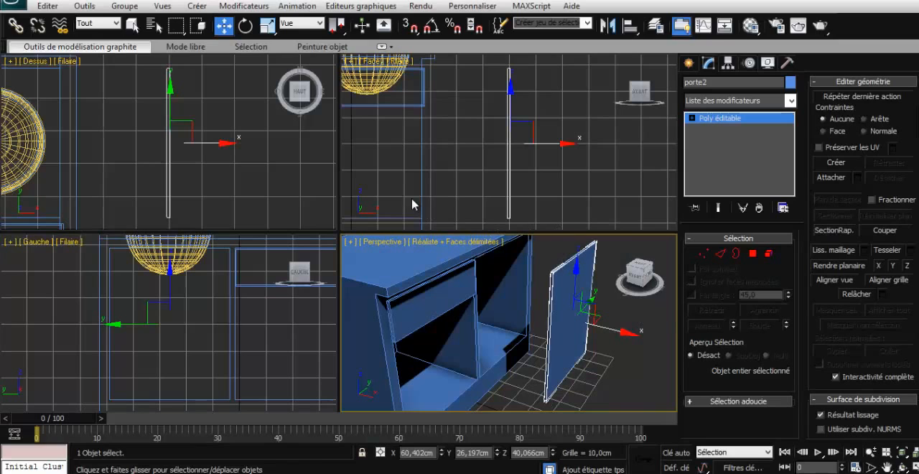
- Draw an arc with a radius of about 43 cm along the drawer's front in the top view
left_click(460, 282)
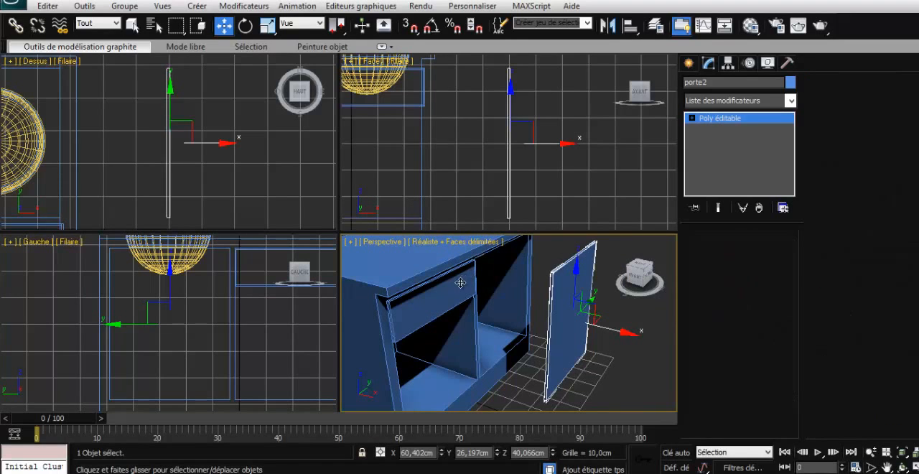
left_click(912, 453)
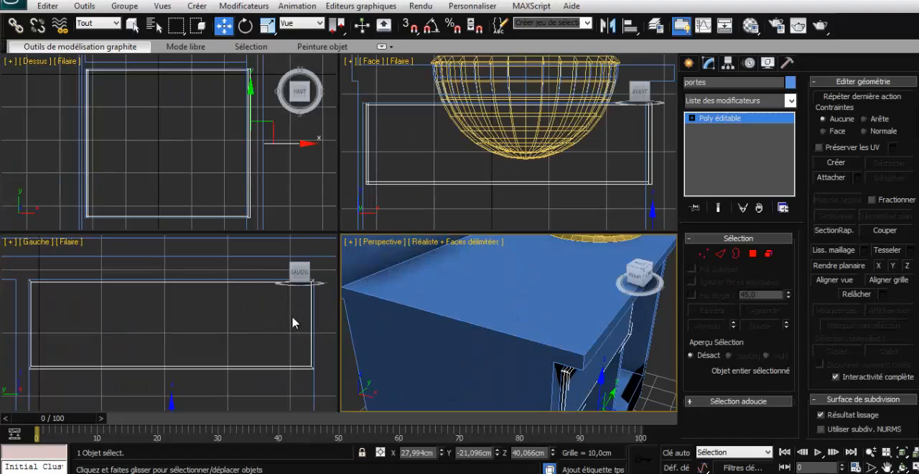
left_click(690, 66)
left_click(709, 84)
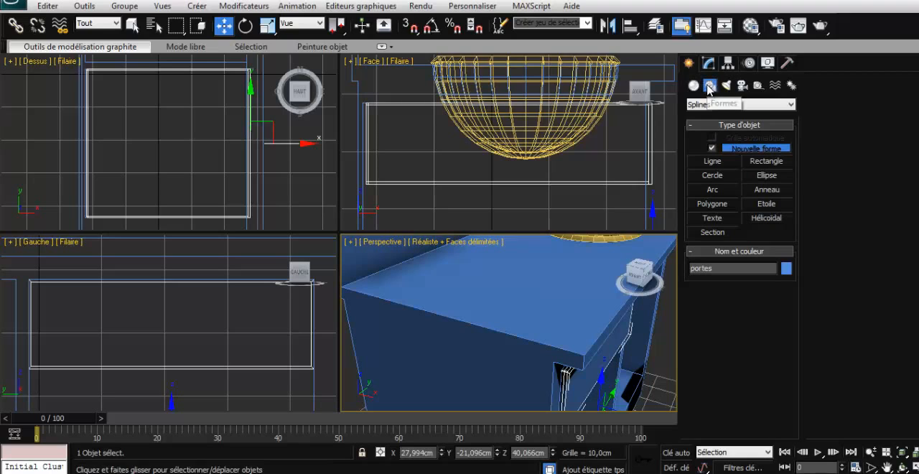
left_click(717, 190)
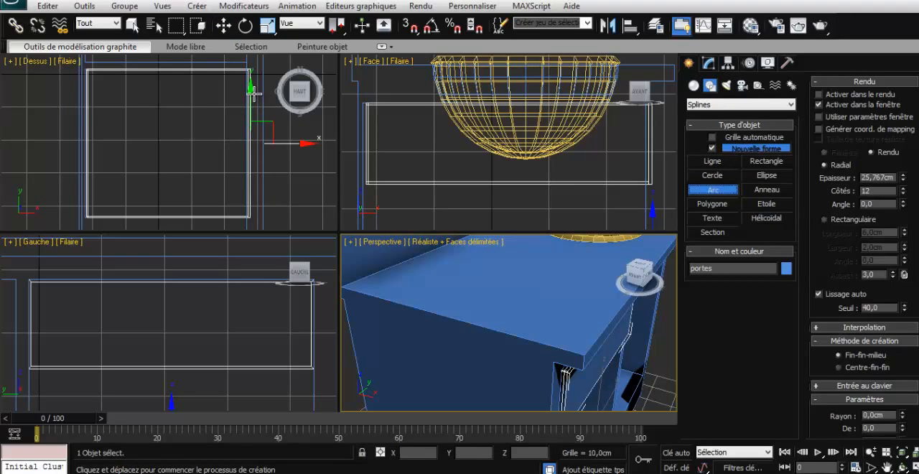
left_click_drag(253, 94, 255, 170)
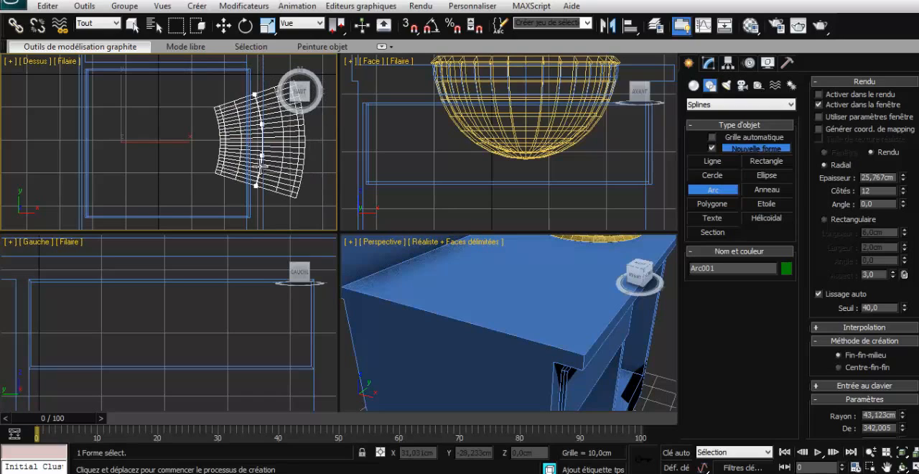
left_click(263, 166)
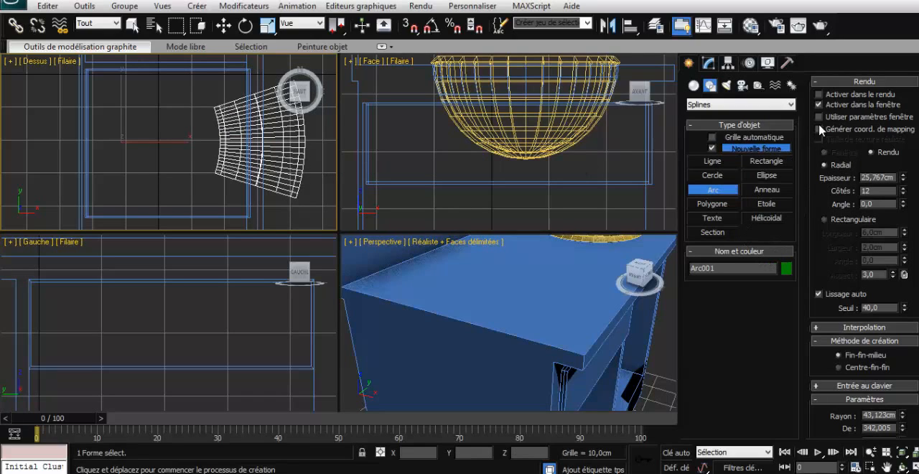
- Turn off the arc's thick rendering in the viewport and finish arc creation
left_click(823, 105)
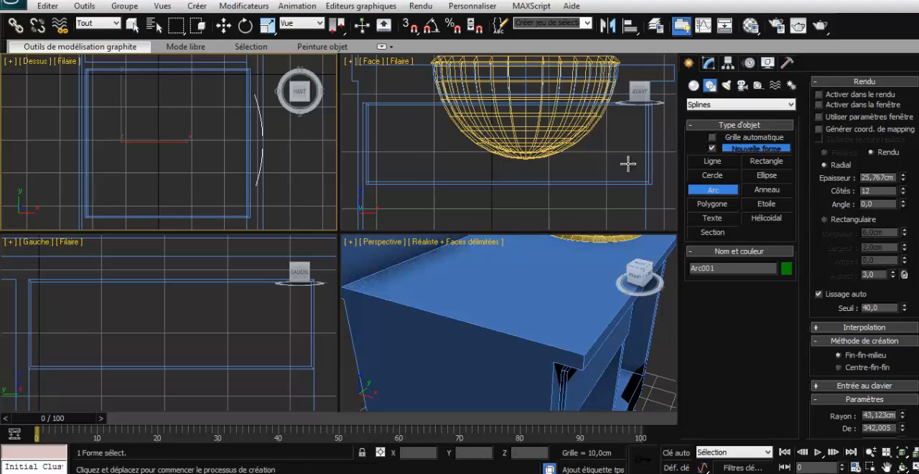
left_click(695, 191)
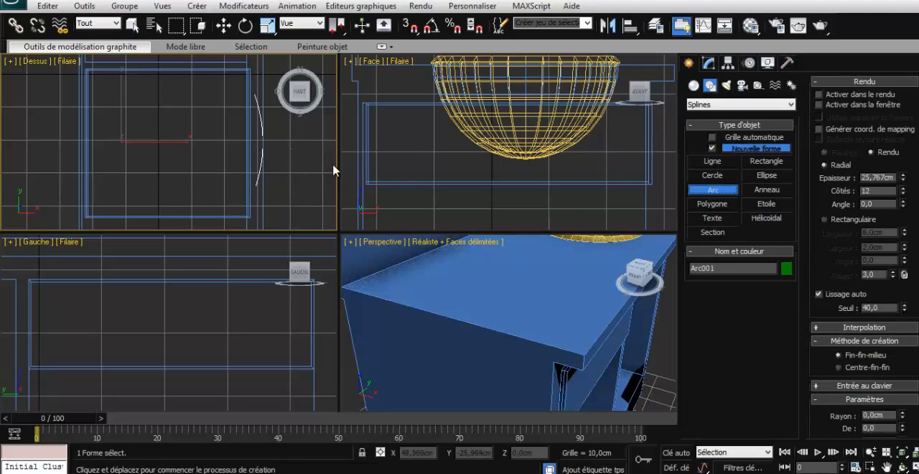
right_click(668, 358)
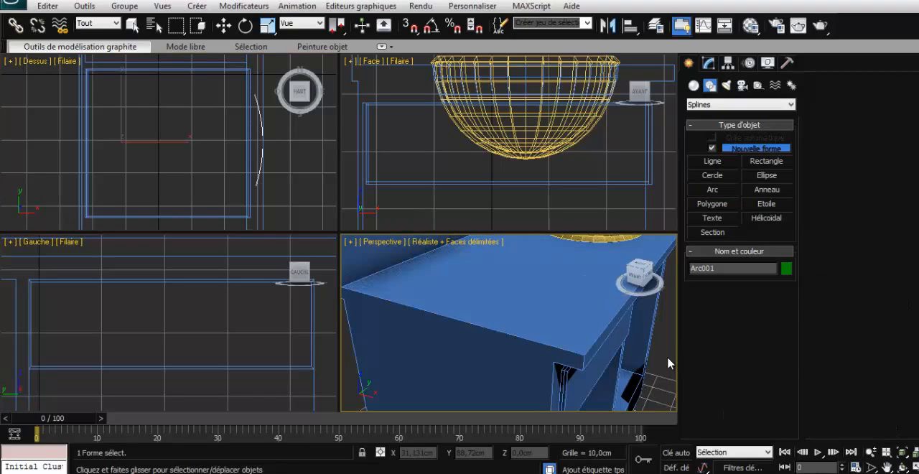
- Raise the arc along Z to the height of the drawer front, at about 62.6 cm
key("z")
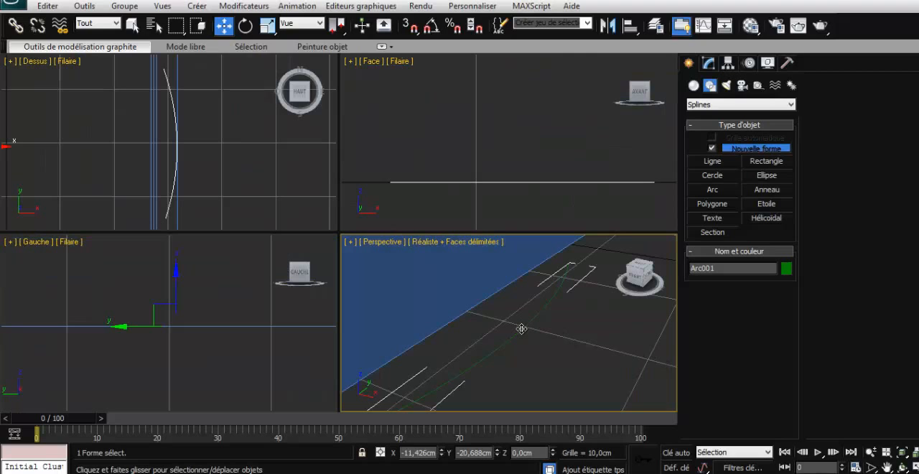
scroll(520, 331, "down", 10)
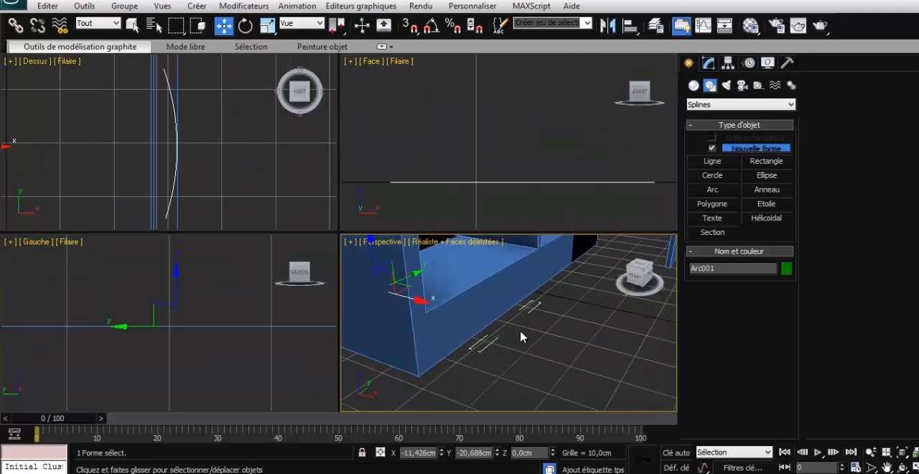
scroll(521, 329, "up", 2)
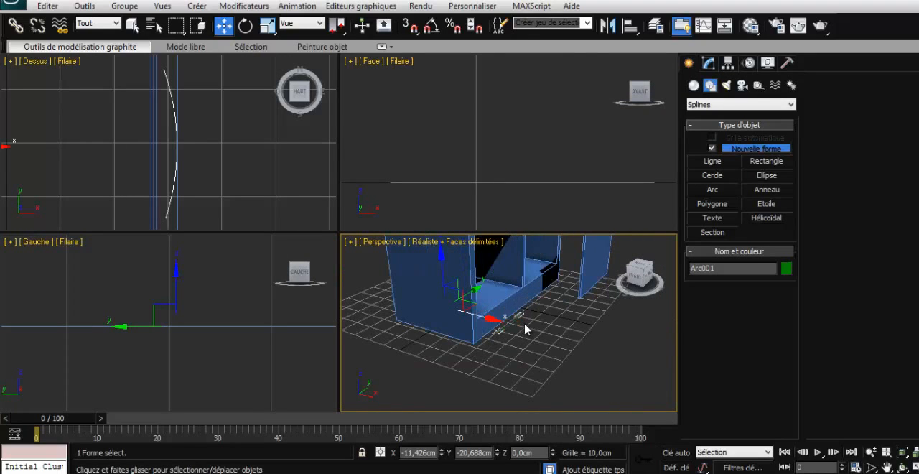
right_click(523, 329)
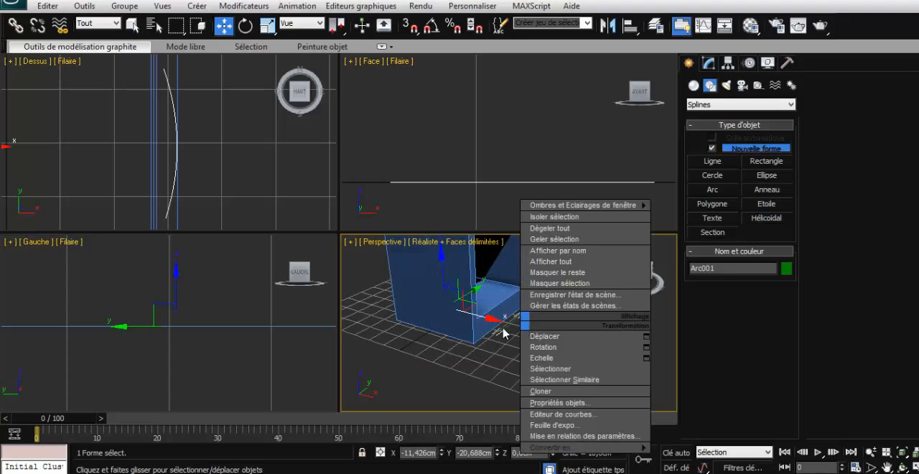
left_click_drag(446, 281, 443, 228)
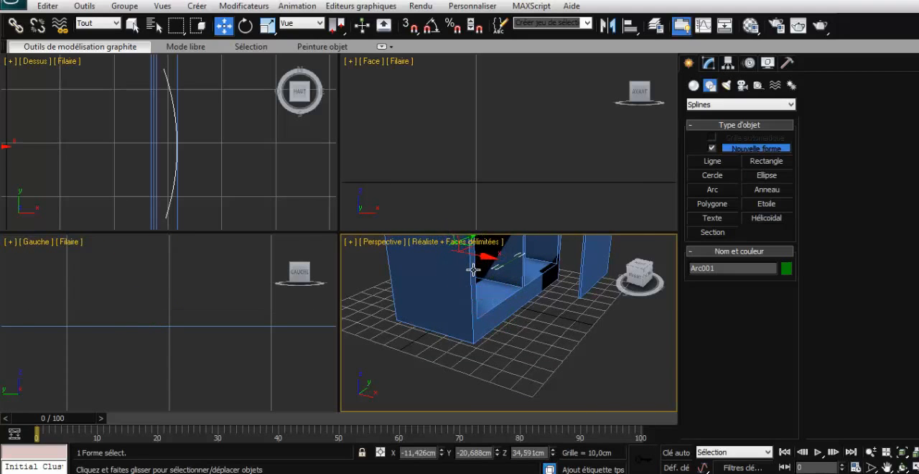
key("z")
scroll(525, 313, "down", 6)
left_click_drag(492, 312, 455, 241)
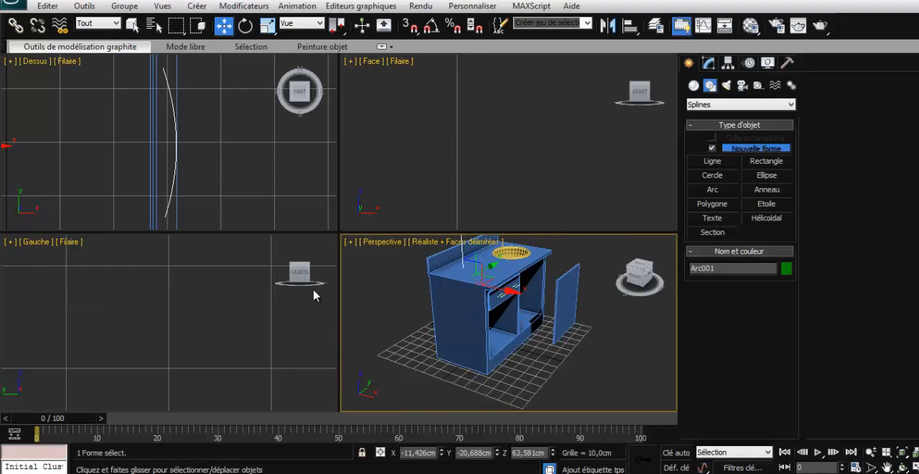
- Move the arc alone back along X to about -13.2 cm so its ends meet the drawer front, and deselect it
left_click(493, 298, "ctrl")
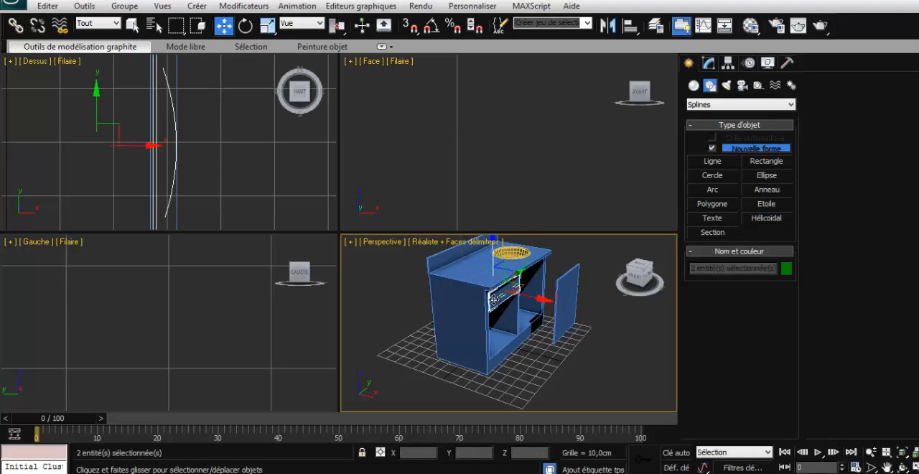
key("z")
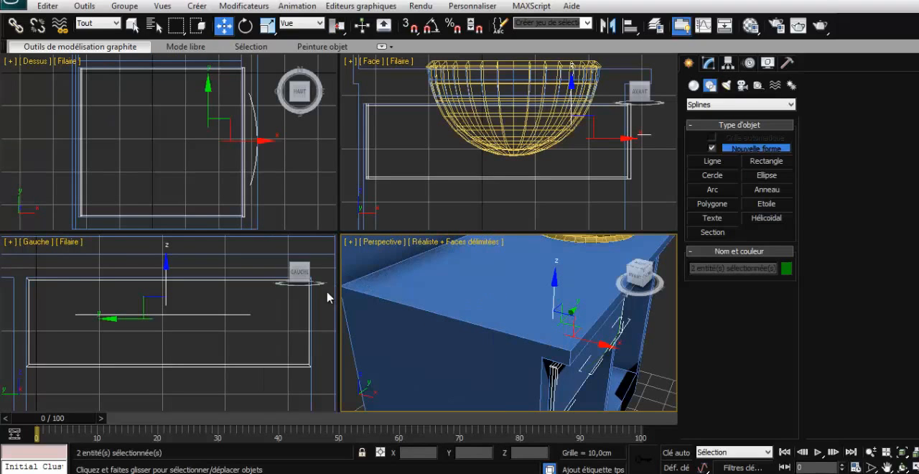
left_click(583, 366)
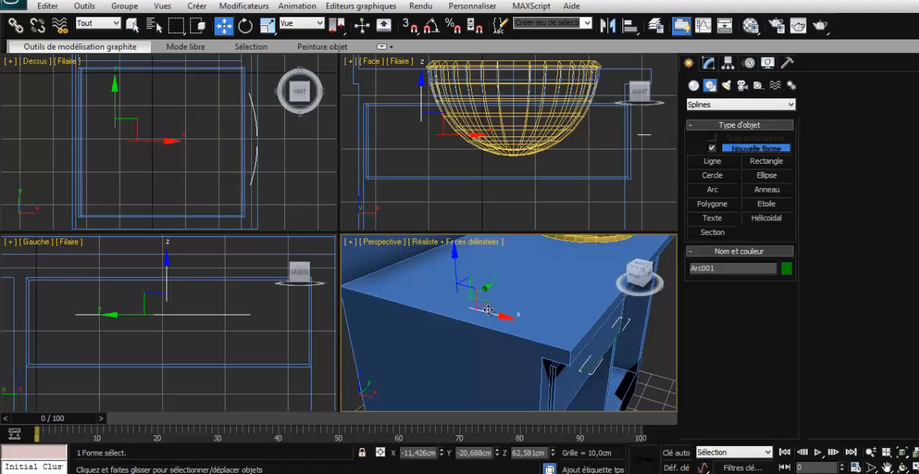
left_click_drag(491, 312, 488, 311)
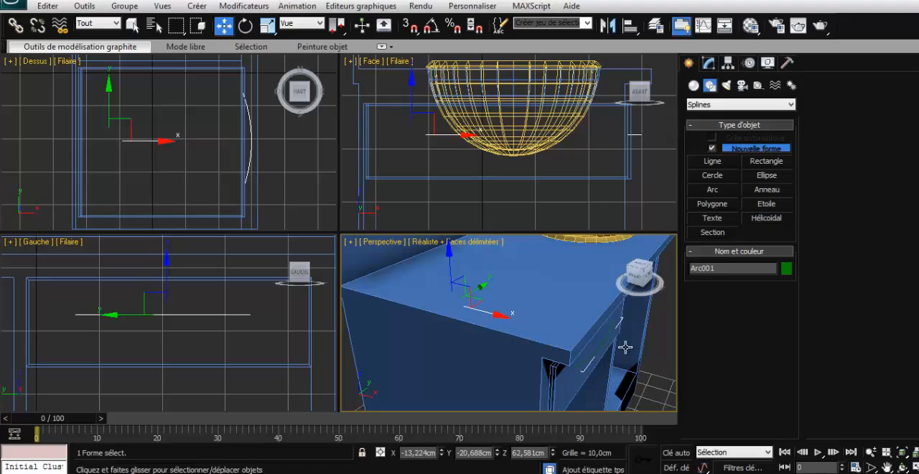
left_click(656, 346)
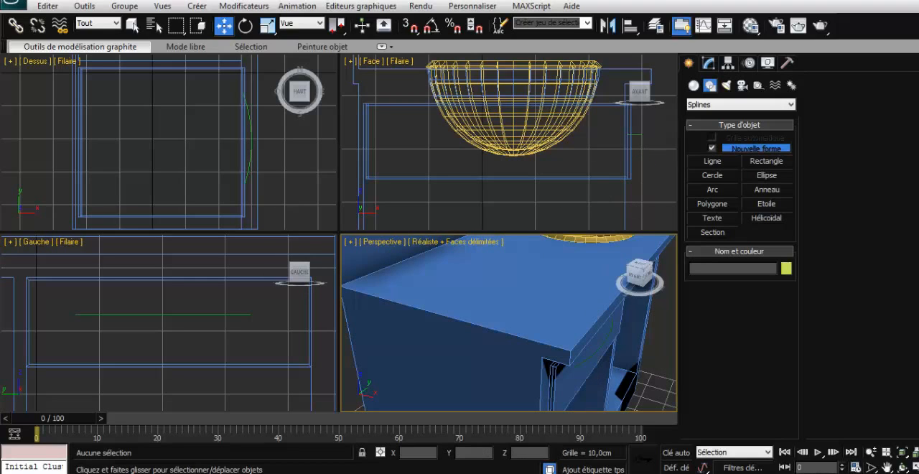
- Check the handle shape in the PDF catalogue and draw an upright ellipse of about 3.2 × 0.9 cm in front of the drawer in 3ds Max's front view
left_click(561, 473)
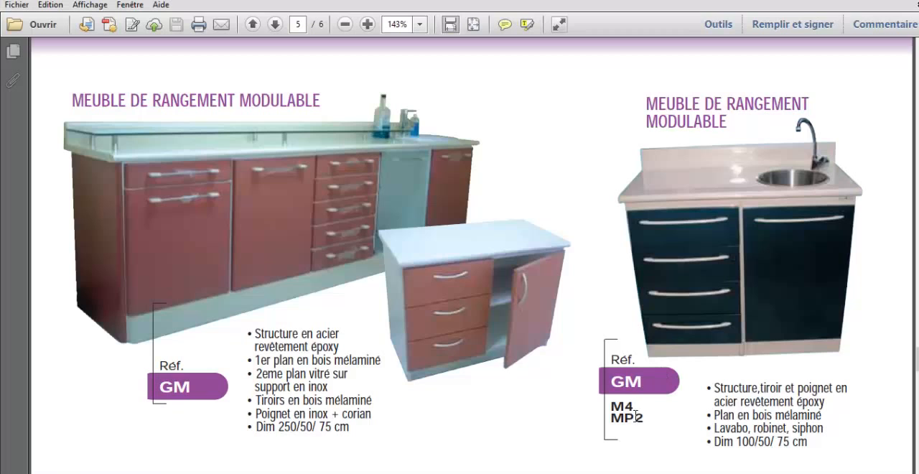
left_click(471, 473)
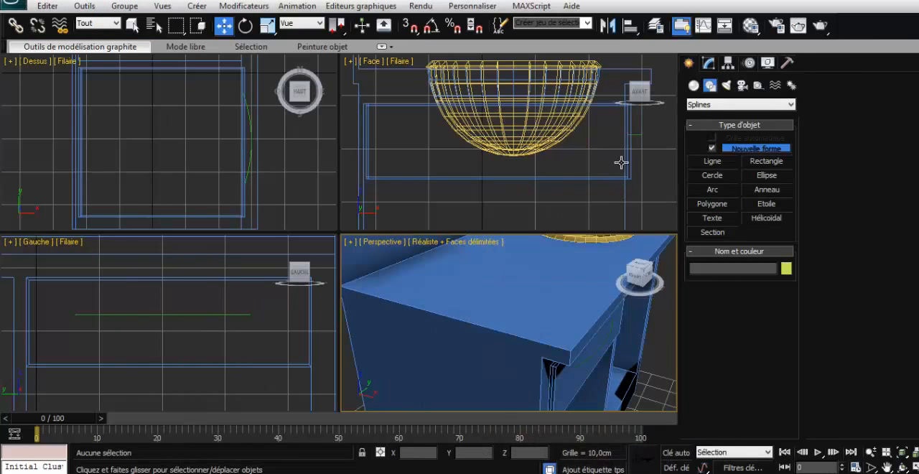
left_click(765, 175)
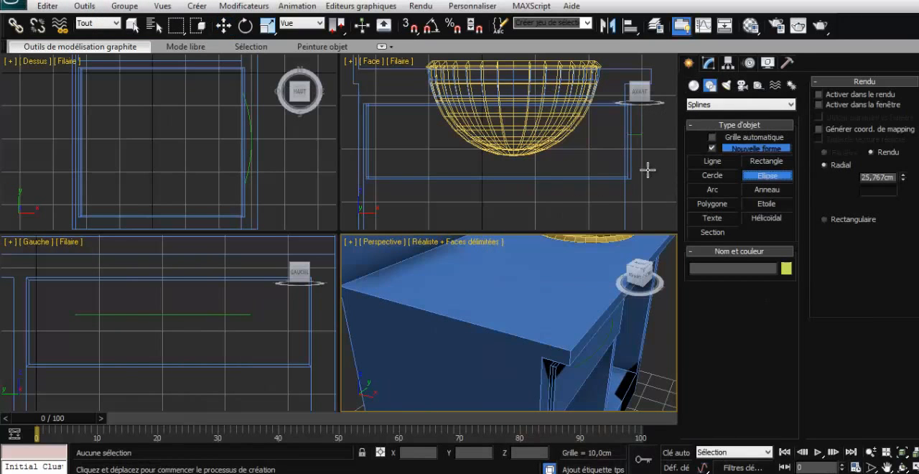
left_click(643, 147)
left_click_drag(643, 147, 648, 134)
scroll(650, 135, "up", 3)
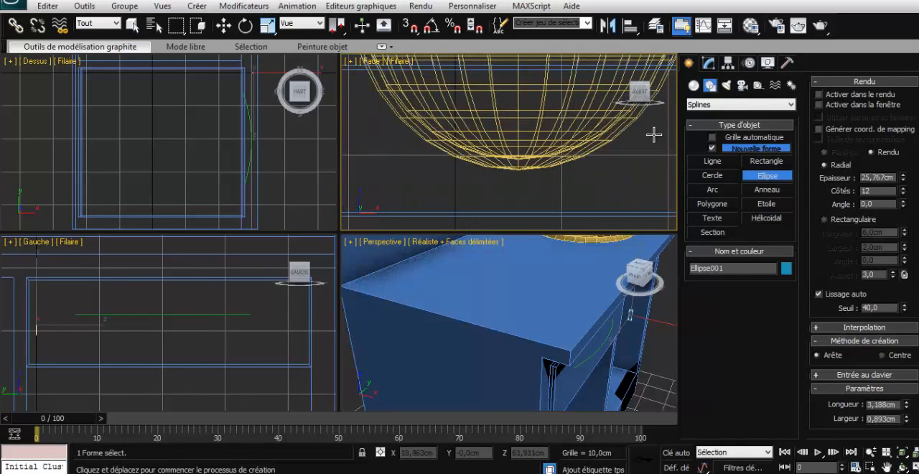
middle_click_drag(664, 132, 483, 171)
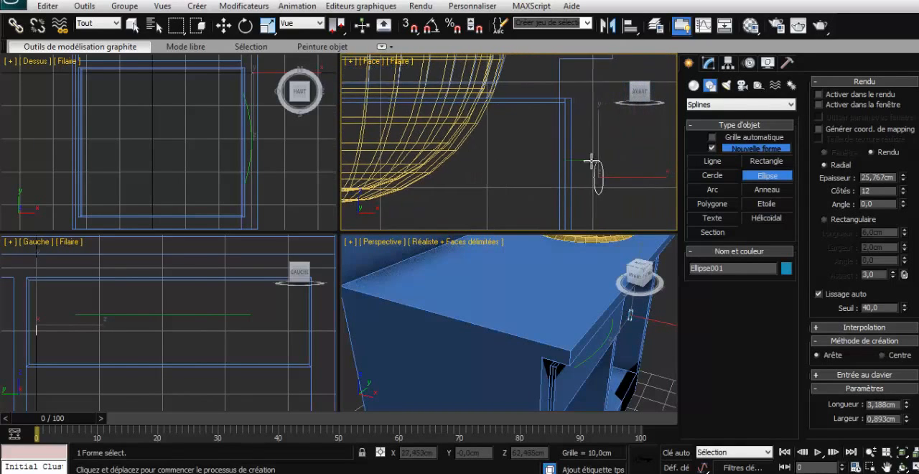
scroll(609, 158, "up", 1)
key("w")
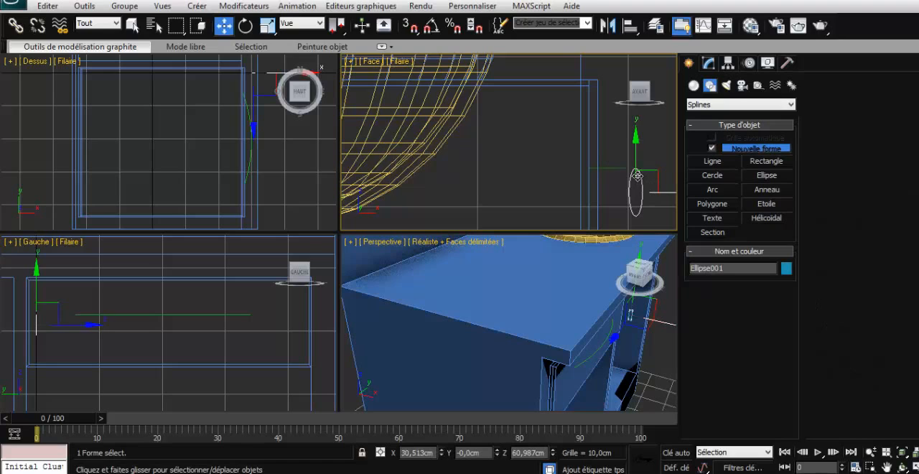
- Scale the ellipse down to about 54% in Y and 75% in X, and deselect it
left_click(267, 26)
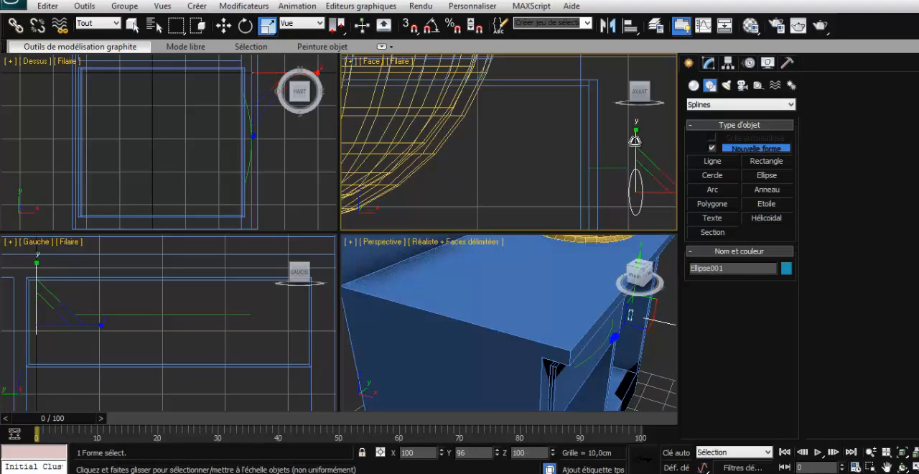
left_click_drag(634, 140, 630, 163)
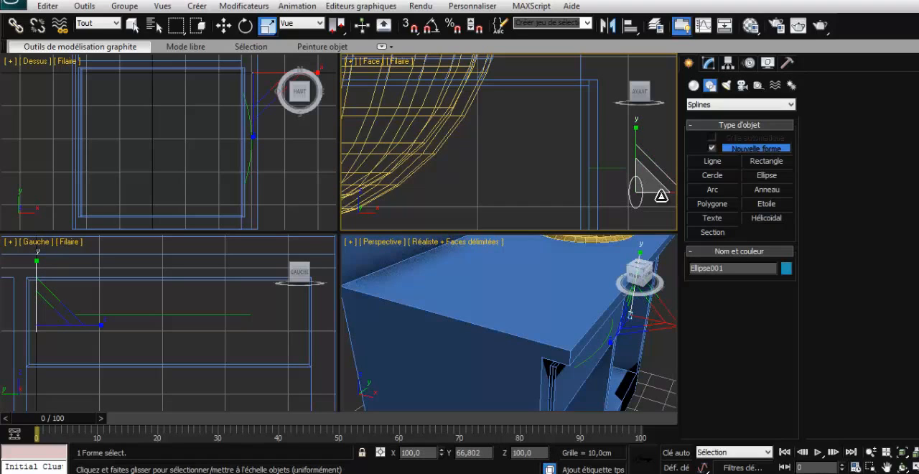
scroll(666, 204, "down", 2)
left_click_drag(661, 178, 642, 177)
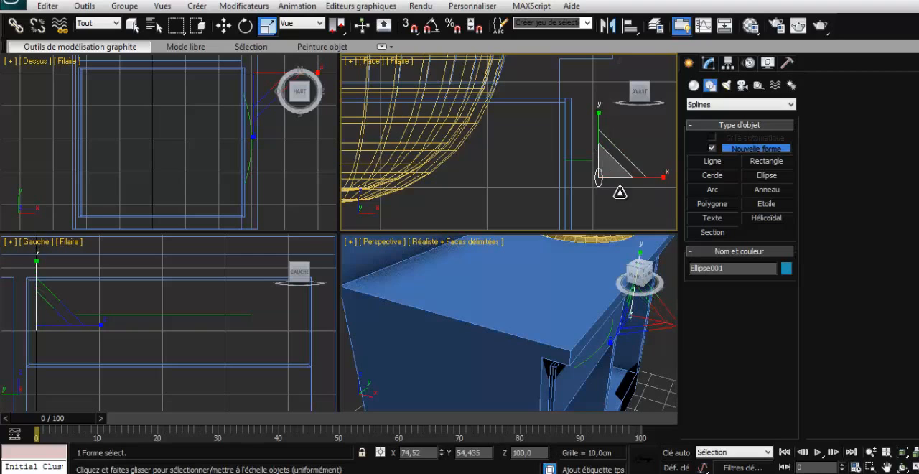
left_click(598, 198)
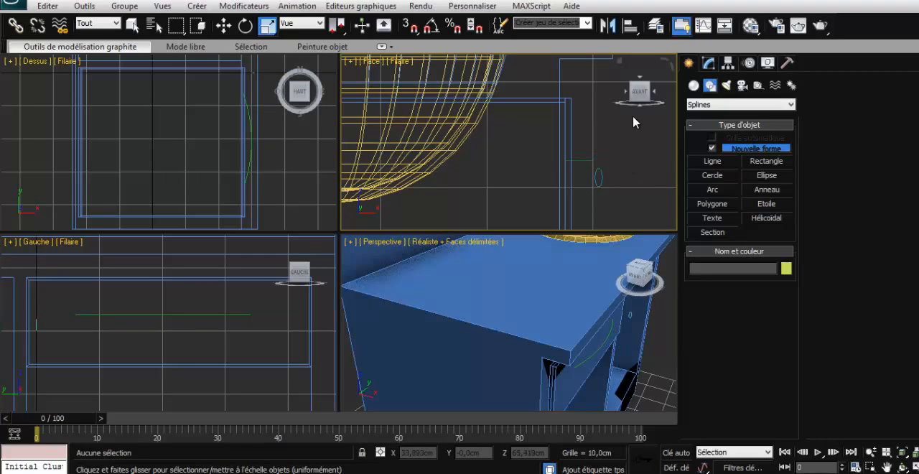
- Loft the ellipse along the drawer's handle arc with the compound Extrusion, importing the ellipse as an instanced shape
mouse_move(633, 95)
left_mouse_down()
mouse_move(630, 105)
mouse_move(626, 98)
left_mouse_up()
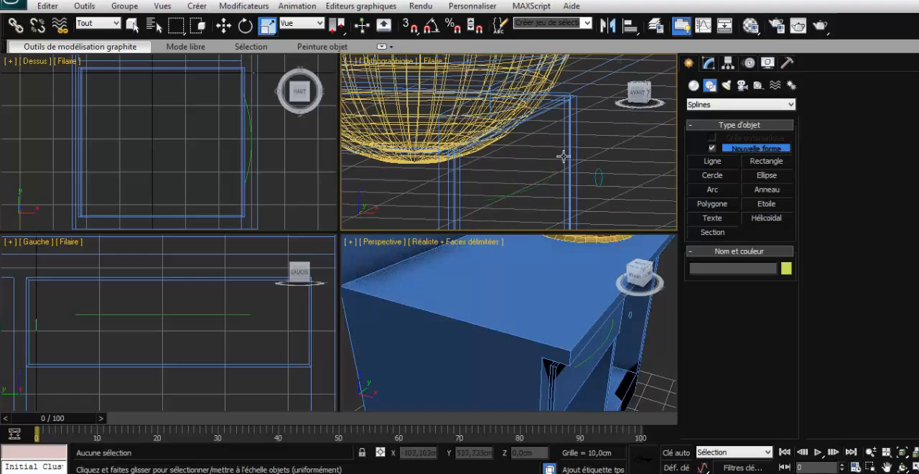
left_click(547, 177)
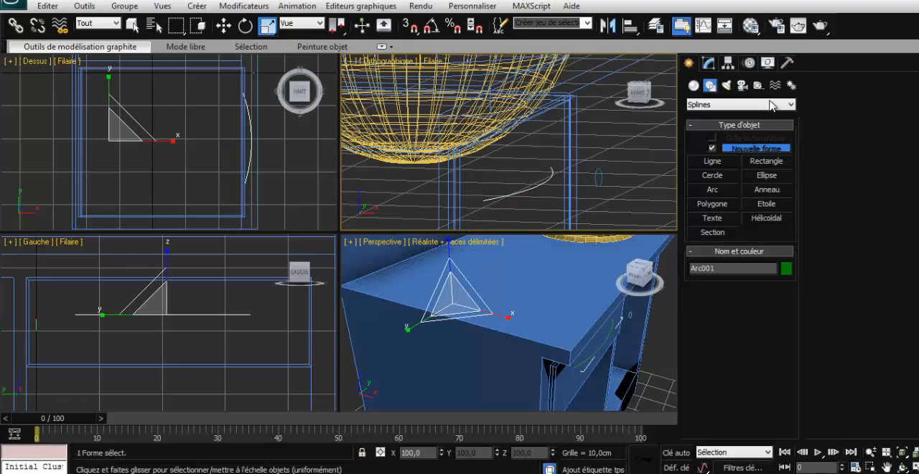
left_click(708, 64)
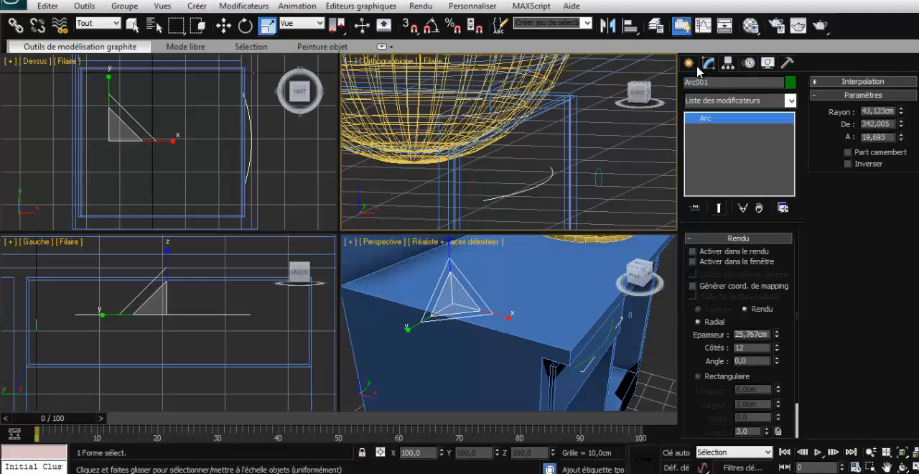
left_click(688, 63)
left_click(693, 85)
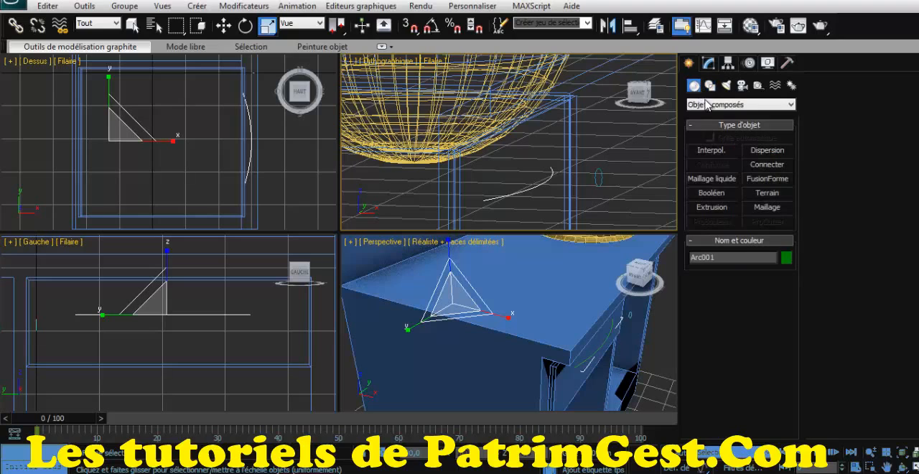
left_click(707, 104)
left_click(707, 105)
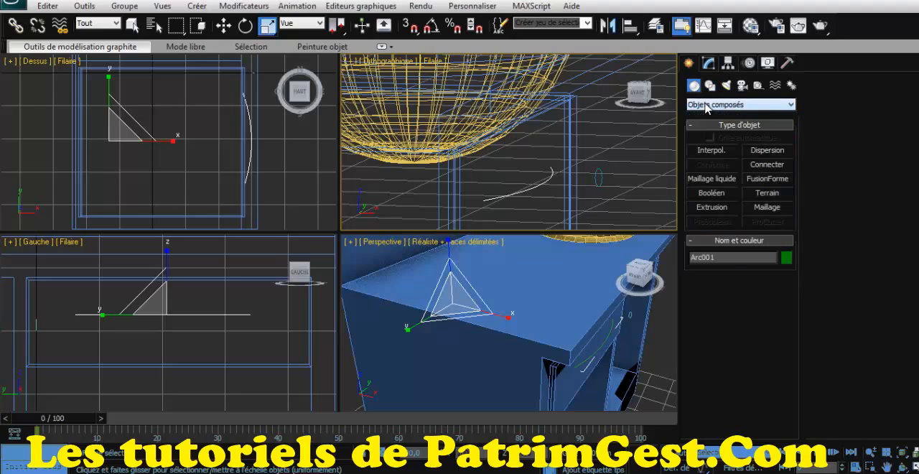
left_click(711, 207)
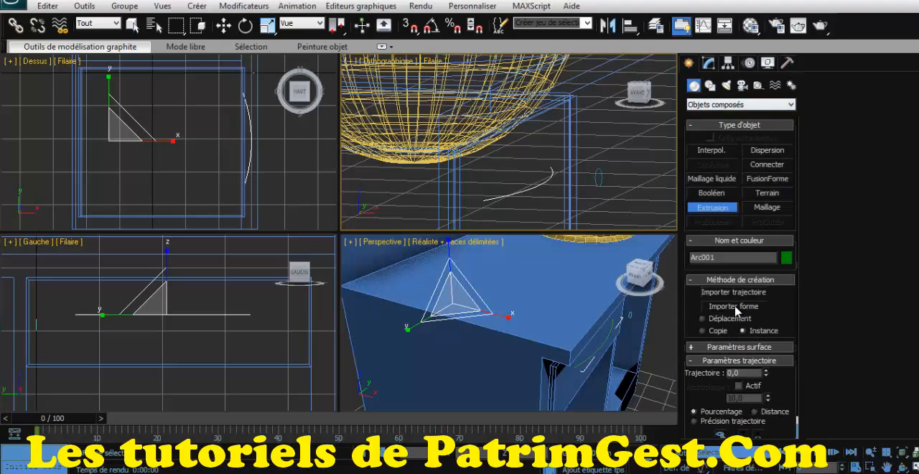
left_click(734, 307)
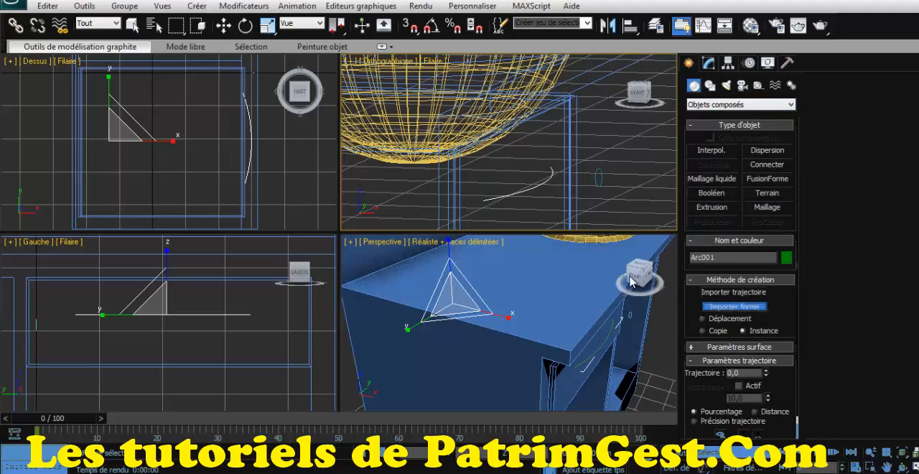
left_click(599, 177)
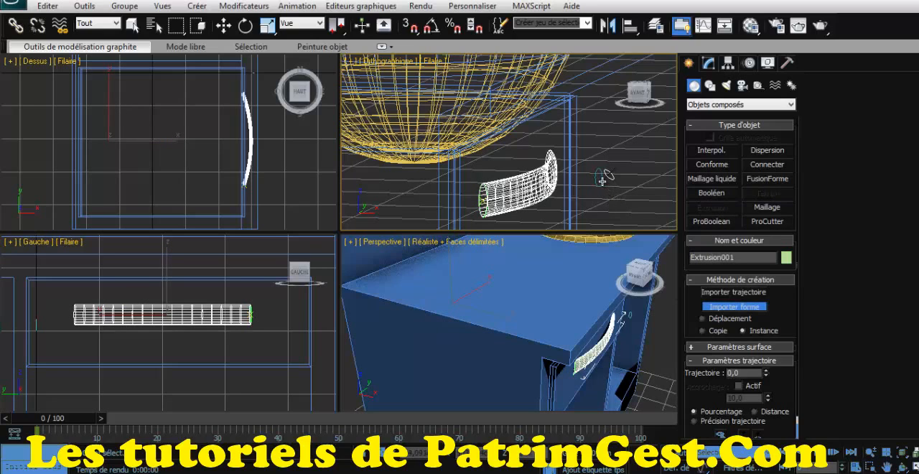
- Try to slim the lofted handle by scaling down the separate ellipse profile, and deselect it
left_click(709, 66)
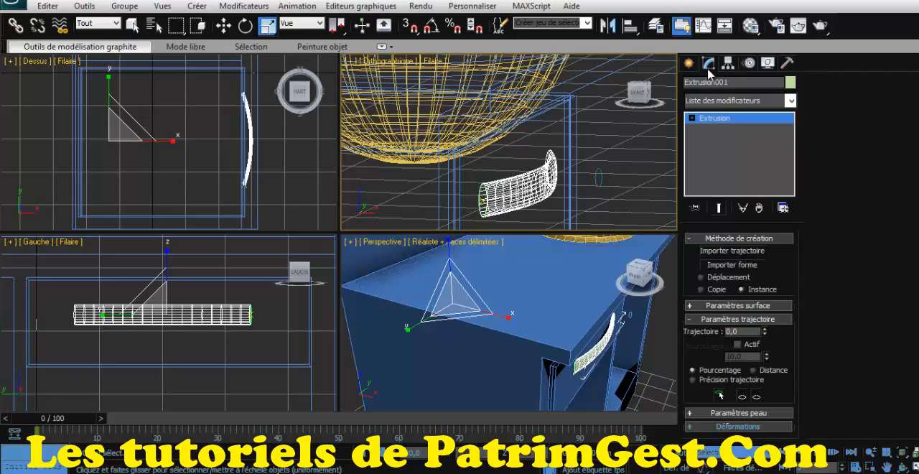
left_click(711, 129)
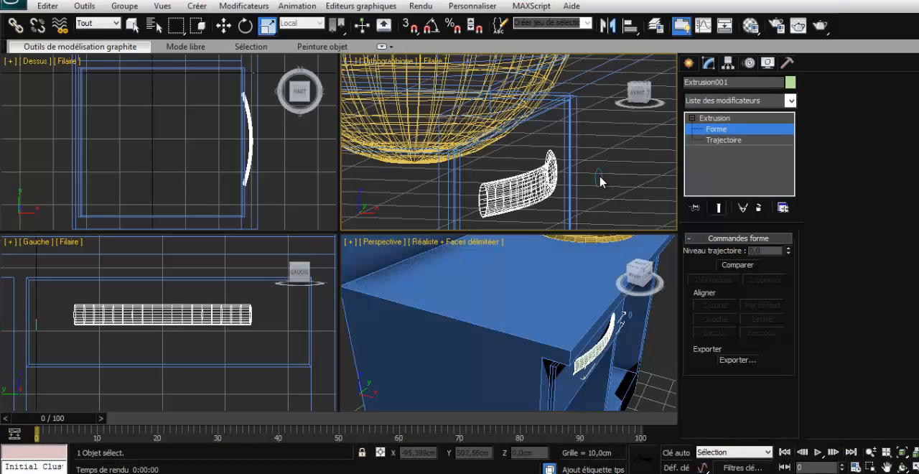
left_click(708, 63)
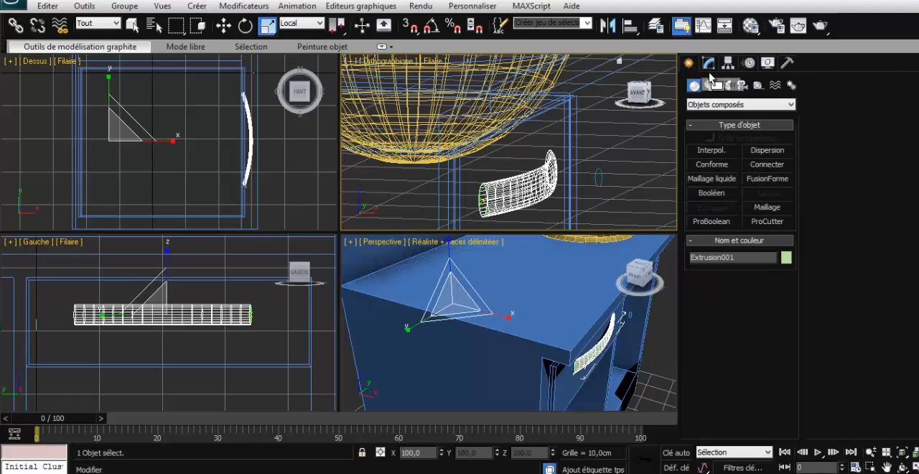
left_click(708, 63)
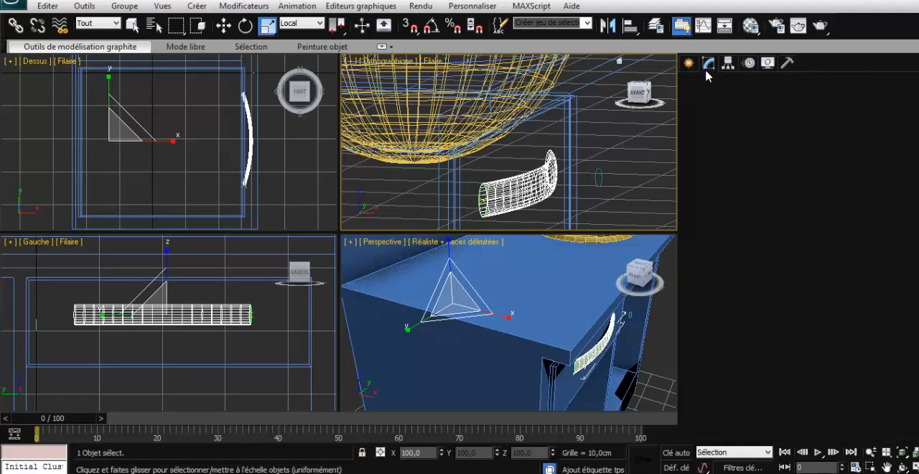
left_click(601, 177)
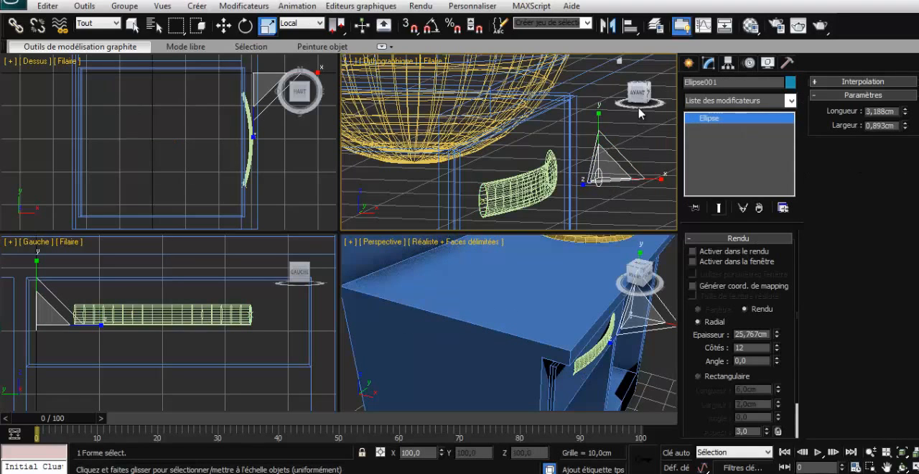
left_click_drag(638, 99, 633, 115)
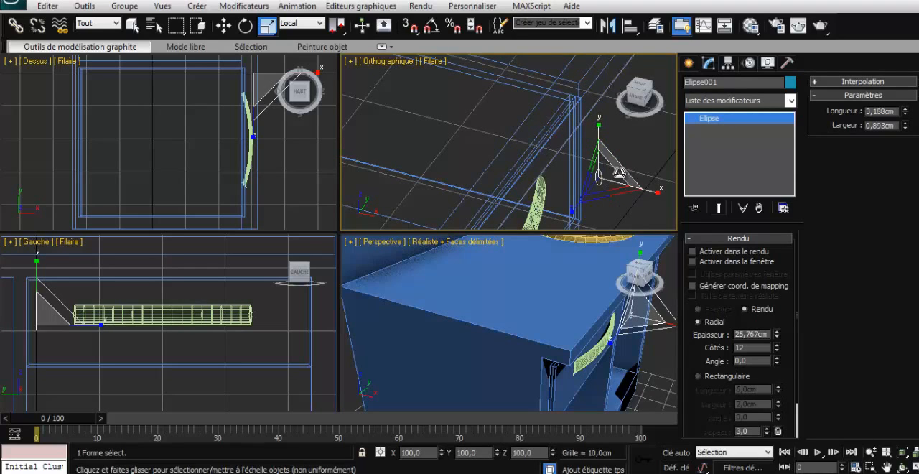
left_click_drag(617, 172, 602, 211)
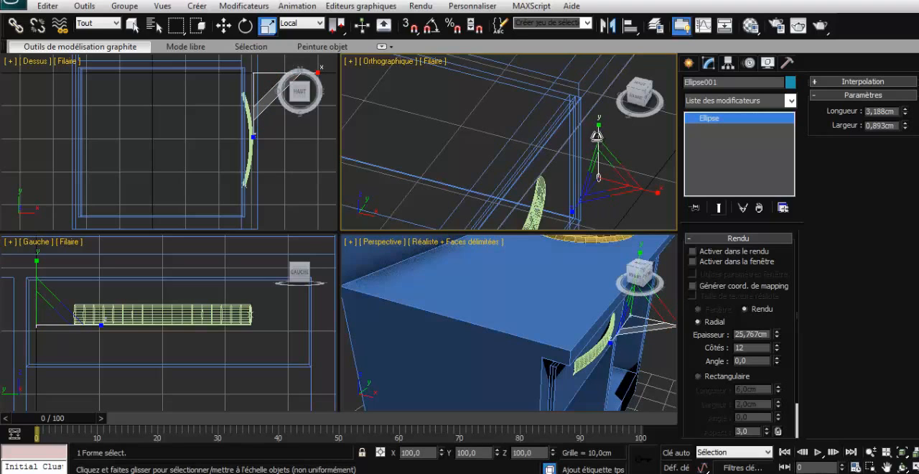
left_click(628, 145)
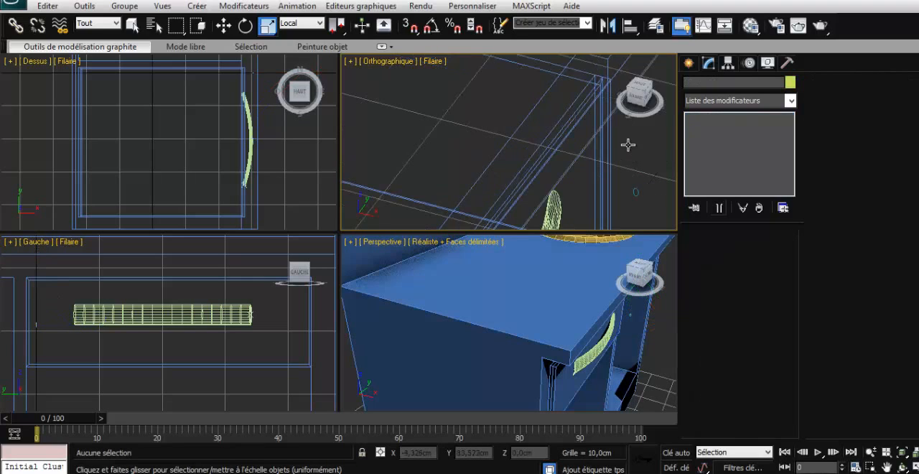
scroll(626, 155, "down", 2)
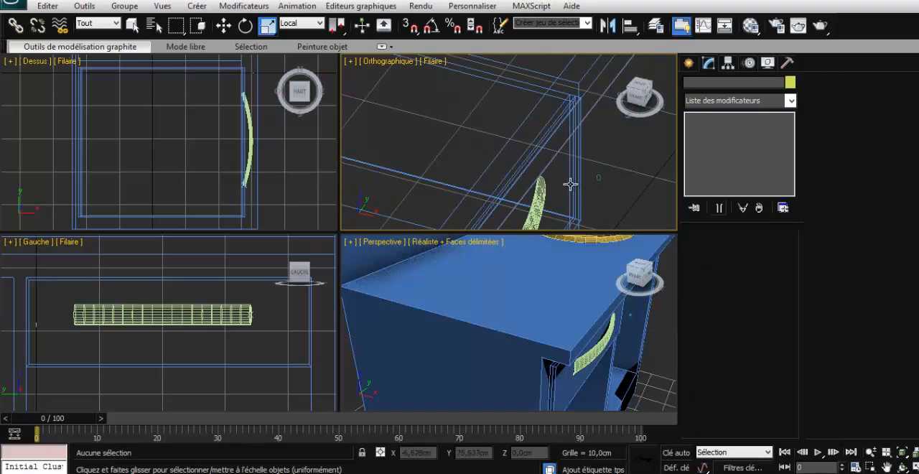
- Examine the handle loft's Forme and Trajectoire sub-object levels for a way to resize its profile
left_click(542, 199)
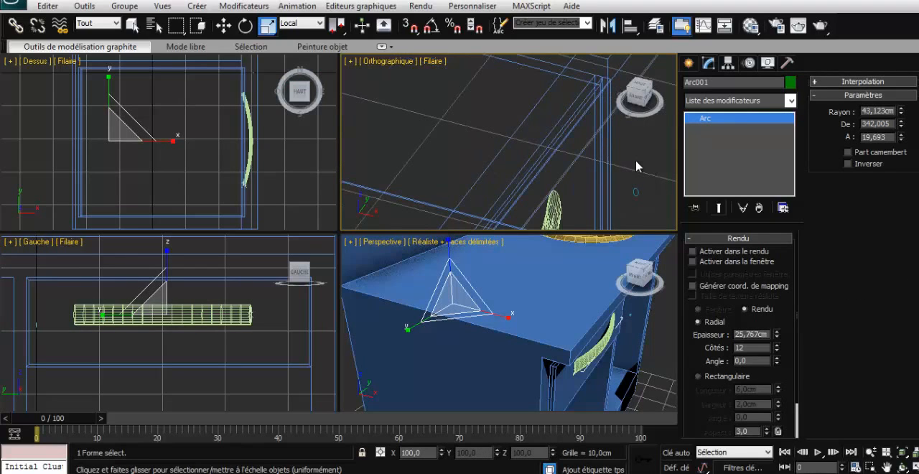
scroll(628, 169, "up", 3)
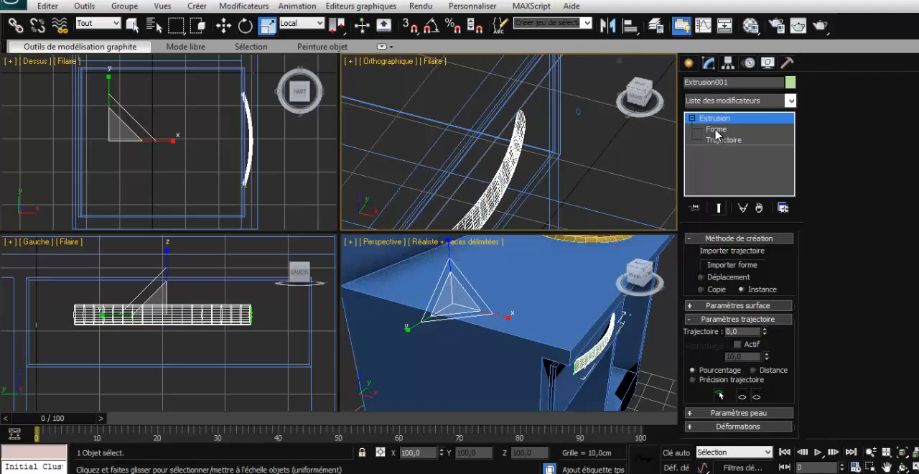
left_click(715, 129)
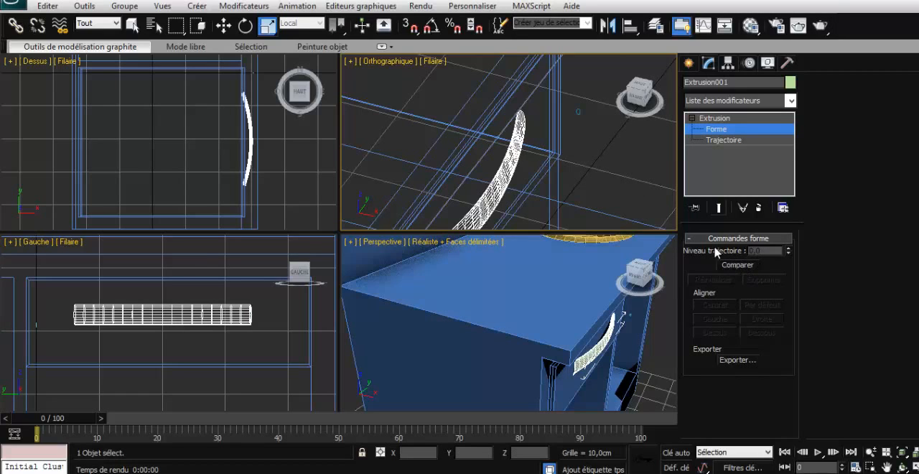
left_click(715, 140)
left_click(711, 118)
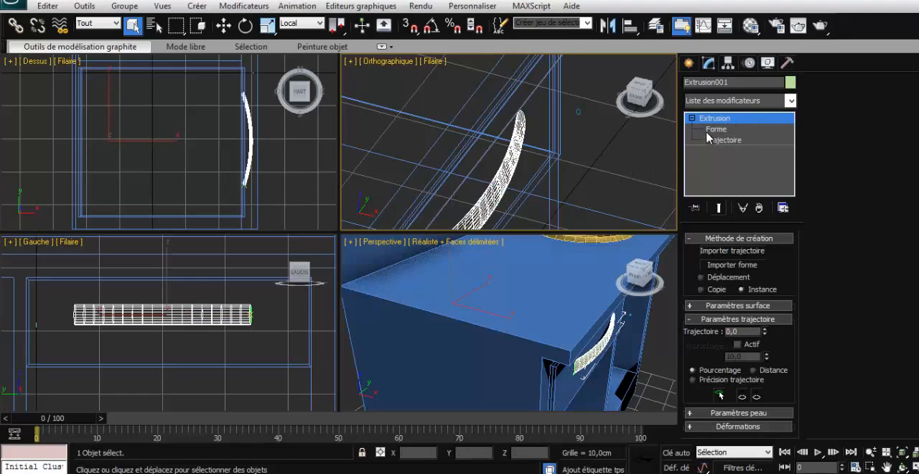
left_click(717, 131)
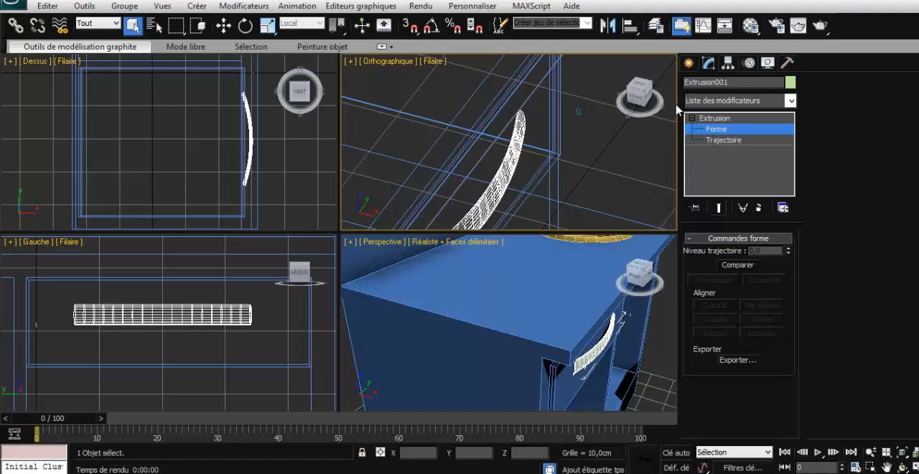
left_click(689, 63)
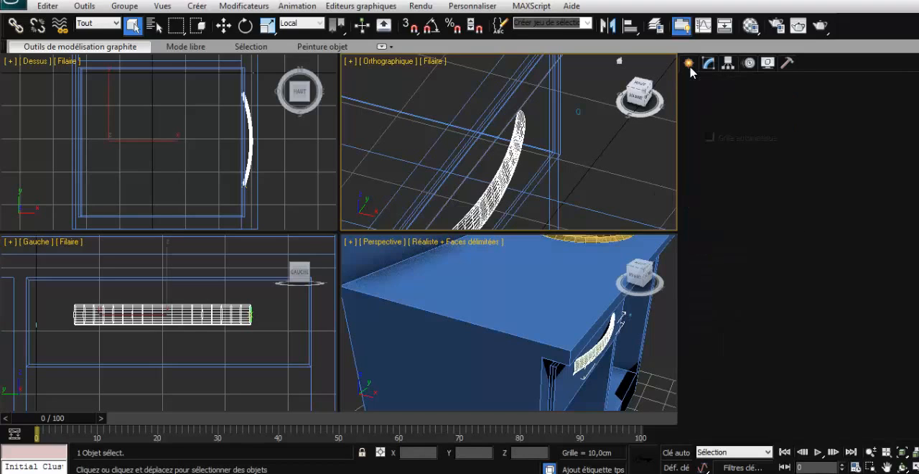
left_click(709, 62)
left_click(715, 128)
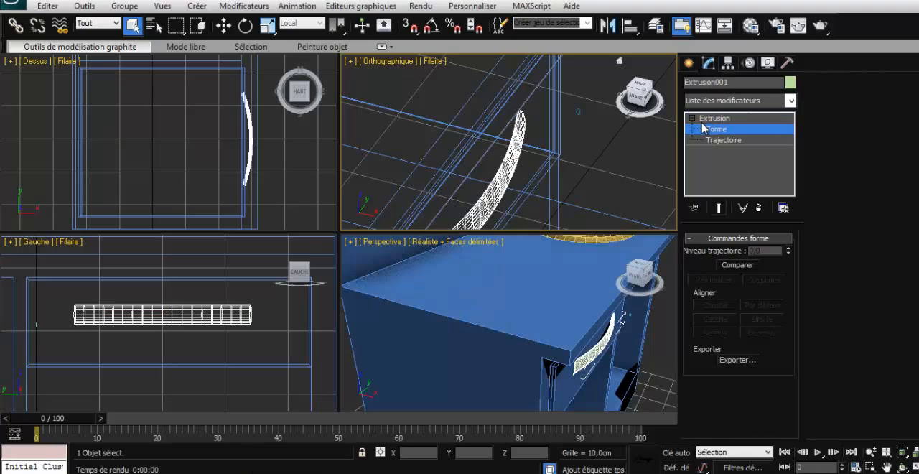
- Undo the ellipse scaling and the handle loft, back to the separate arc and ellipse
key("ctrl+z")
key("ctrl+z")
key("ctrl+z")
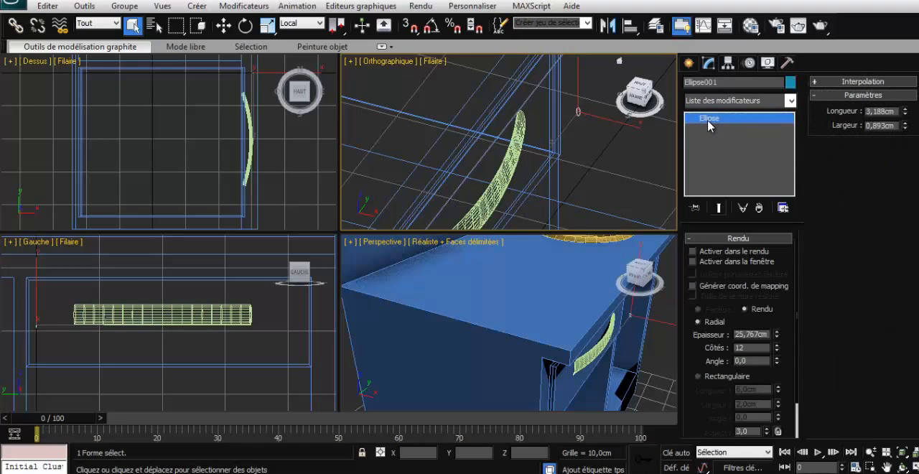
key("ctrl+z")
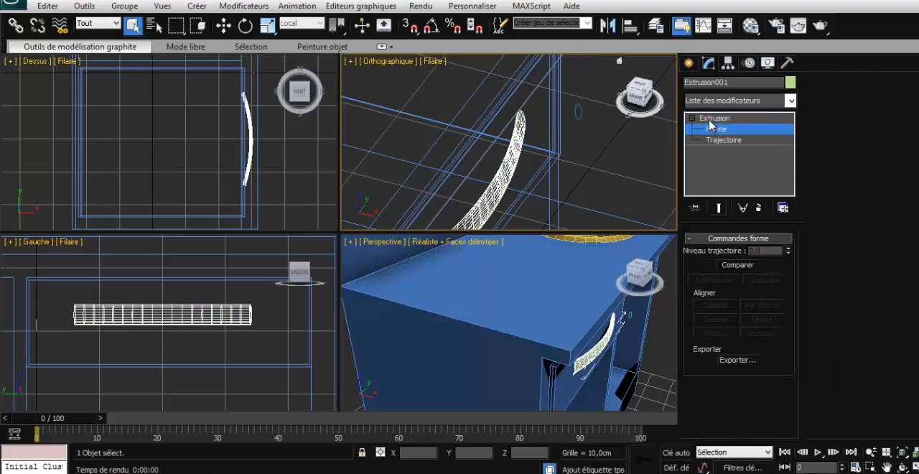
key("ctrl+z")
key("ctrl+z")
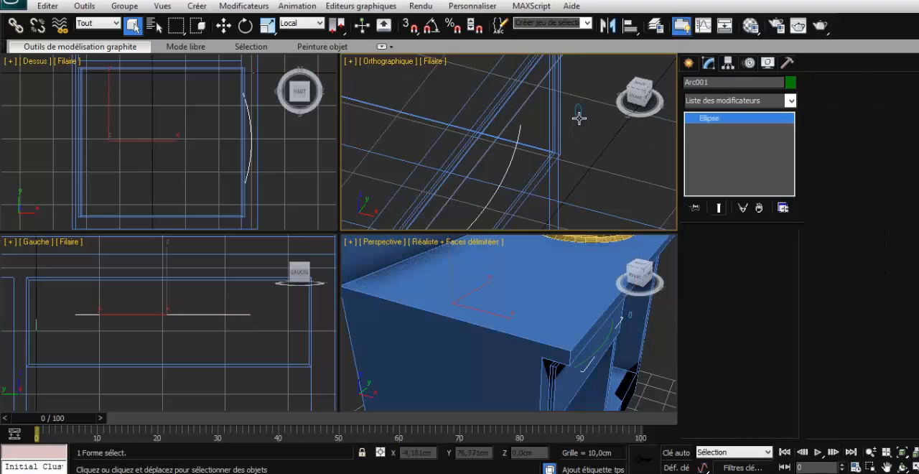
- Scale the ellipse down and loft it along the handle arc with the compound Extrusion, importing it as an instanced shape
left_click(267, 25)
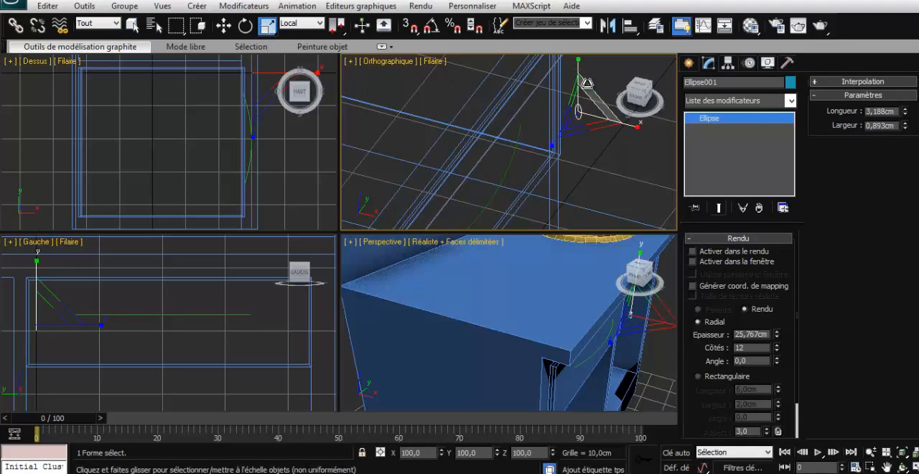
left_click_drag(587, 87, 585, 131)
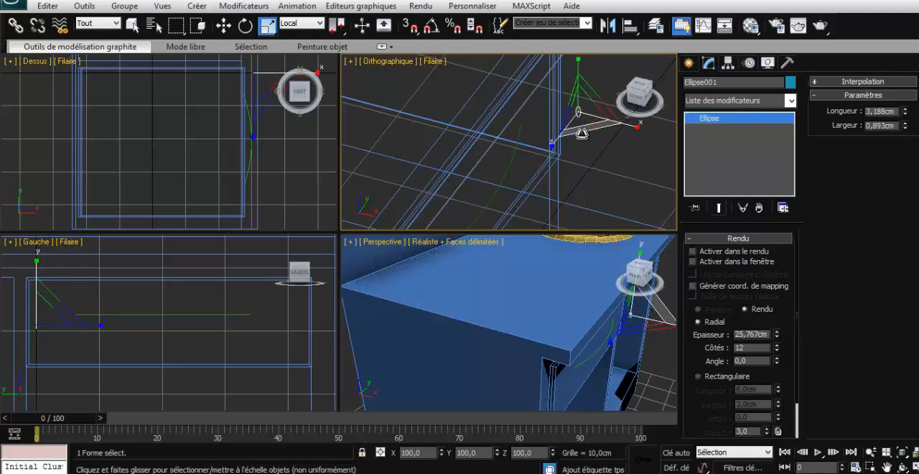
left_click(508, 165)
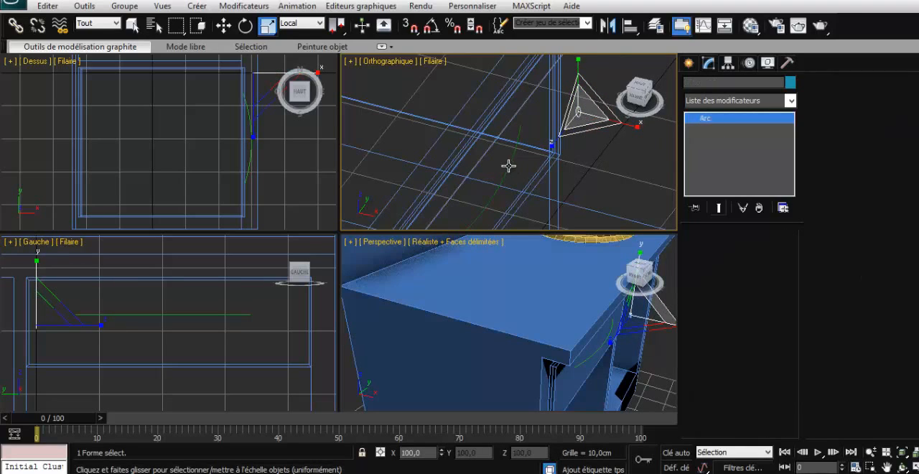
left_click(689, 63)
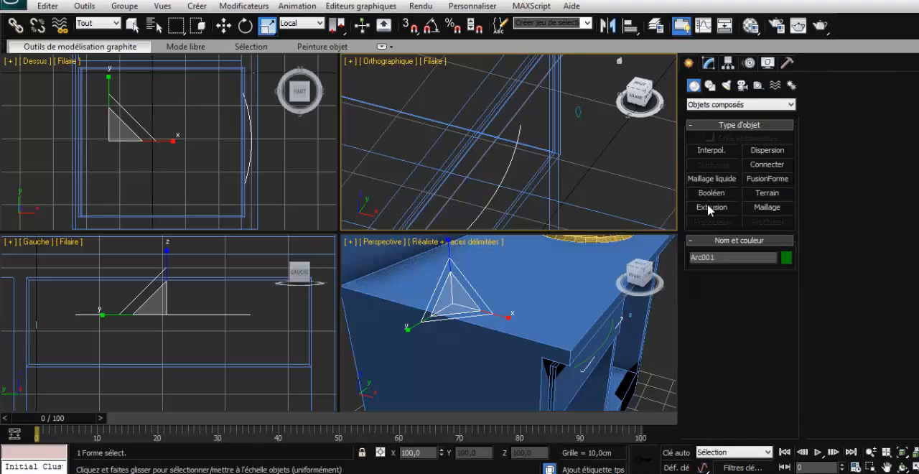
left_click(709, 207)
left_click(739, 310)
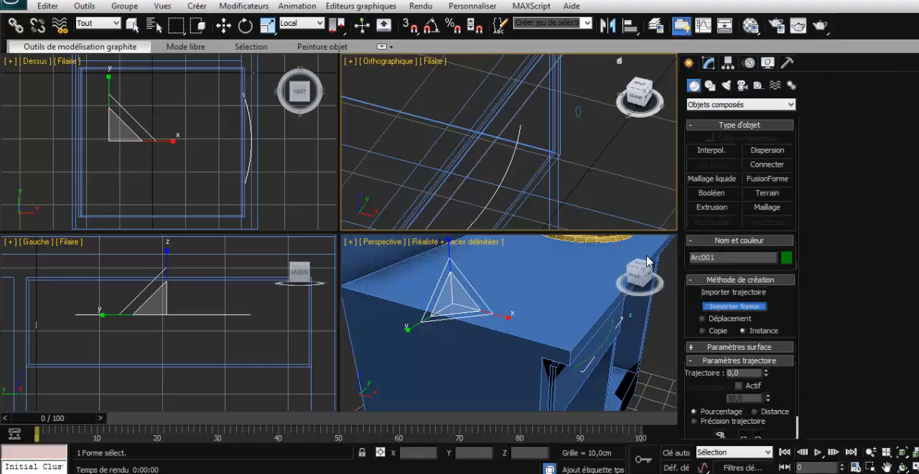
left_click(581, 114)
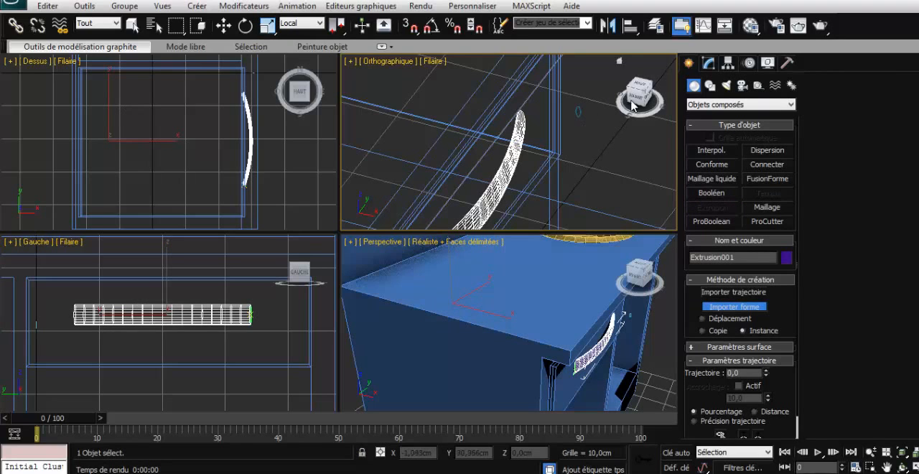
- Try to slim the lofted handle by scaling its separate arc along Z
left_click_drag(636, 94, 638, 99)
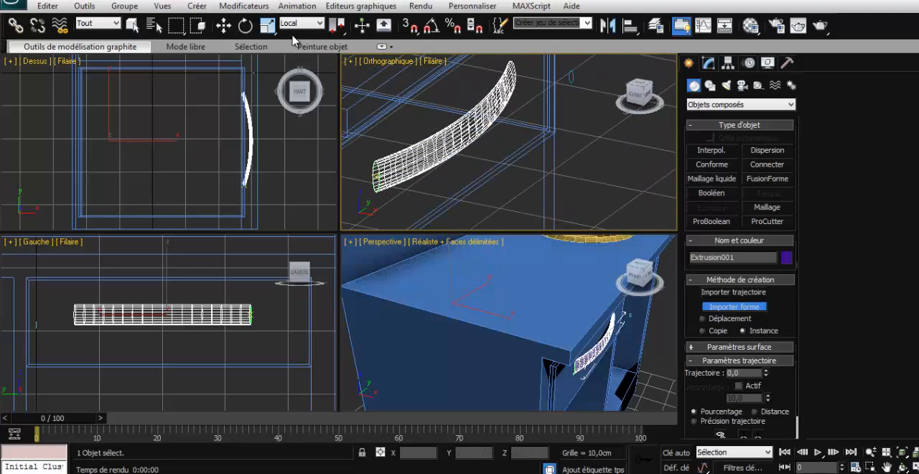
left_click(268, 25)
left_click(462, 132)
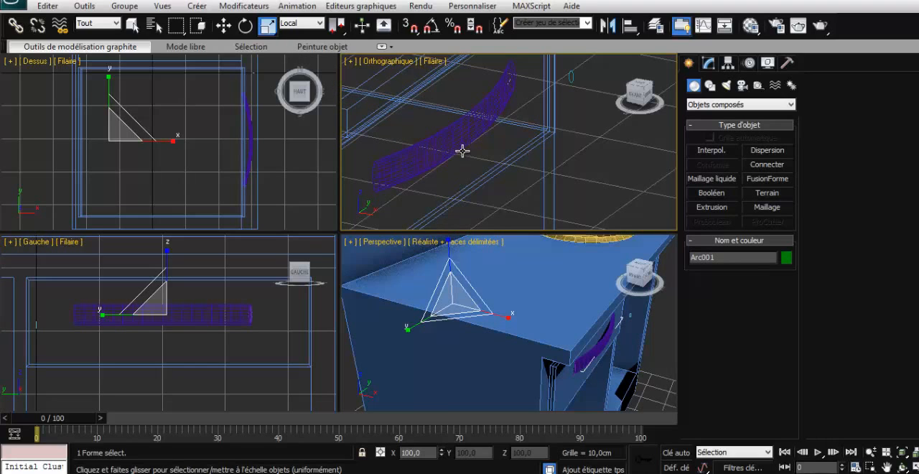
scroll(462, 151, "down", 8)
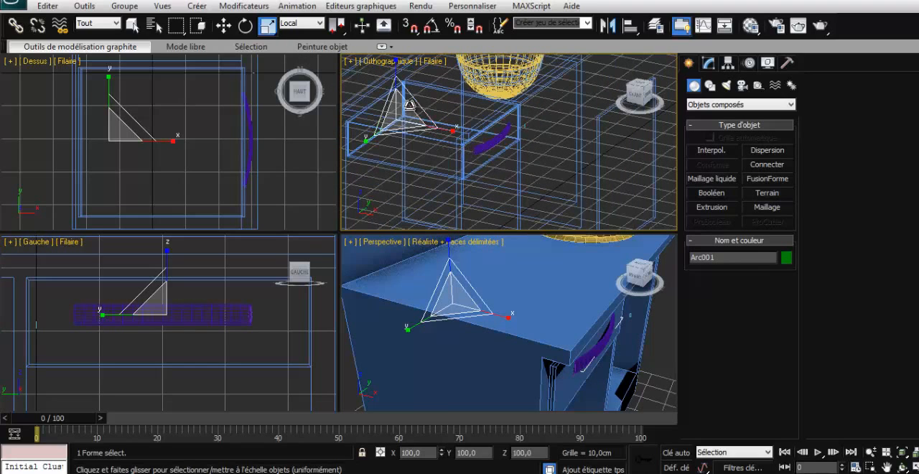
left_click_drag(395, 76, 398, 97)
scroll(502, 132, "up", 4)
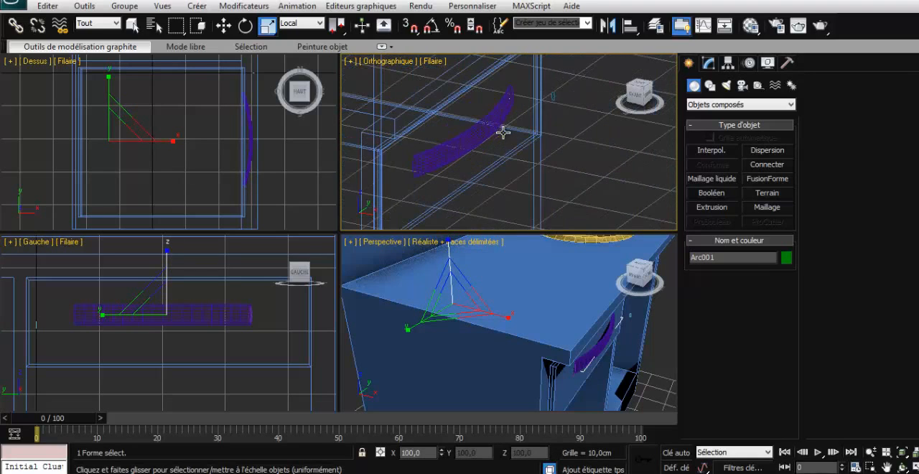
scroll(507, 131, "up", 3)
scroll(473, 131, "down", 4)
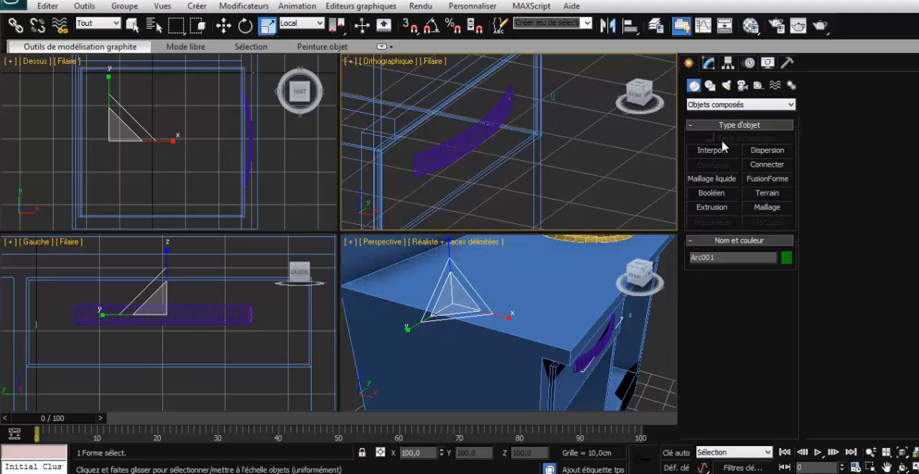
- Add an Editer poly modifier to the lofted handle and scale it down along Z to about half its height, then deselect it
left_click(708, 62)
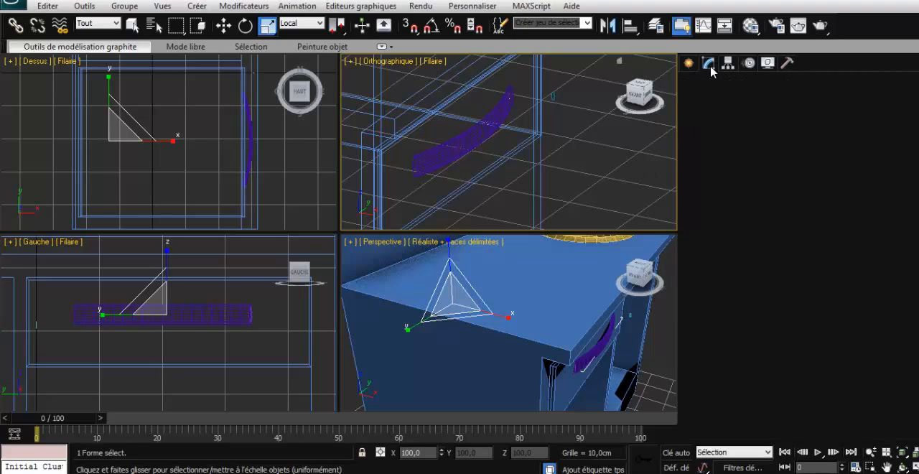
left_click(481, 132)
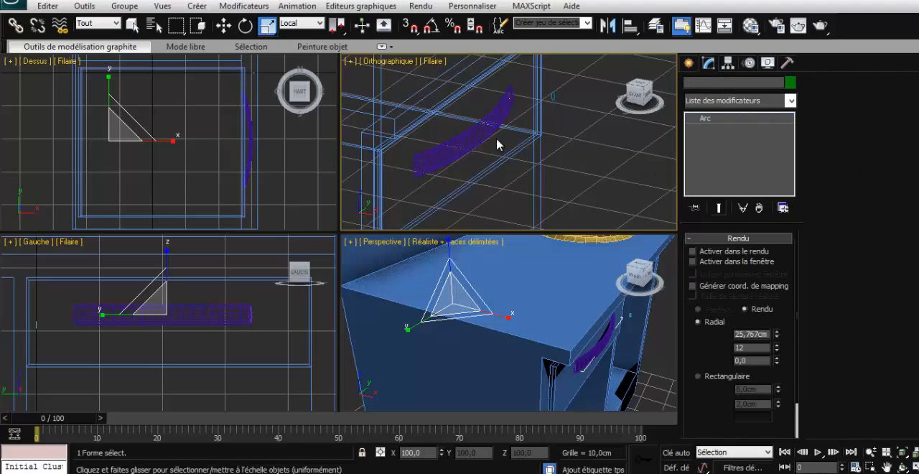
left_click(603, 337)
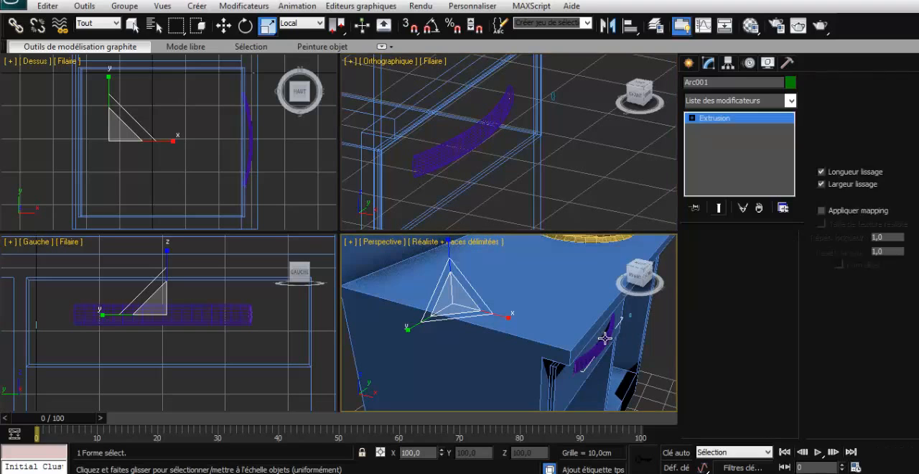
left_click(790, 101)
scroll(734, 332, "down", 4)
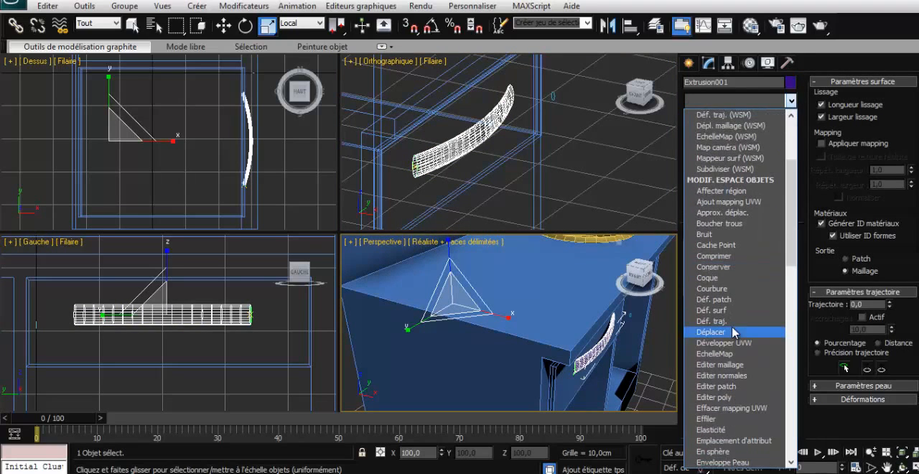
left_click(734, 397)
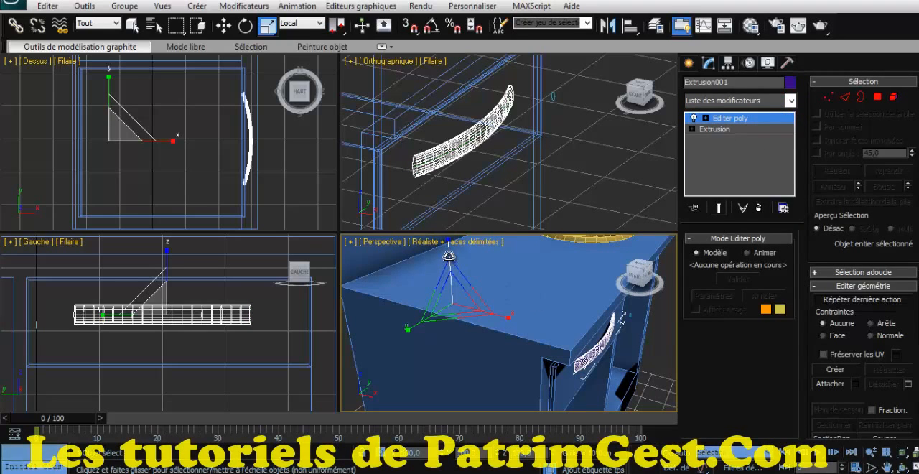
left_click_drag(449, 252, 450, 288)
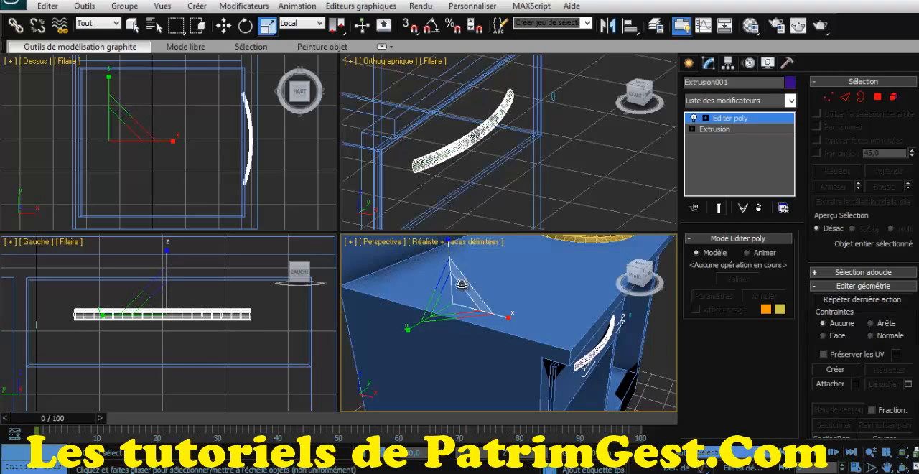
left_click(660, 328)
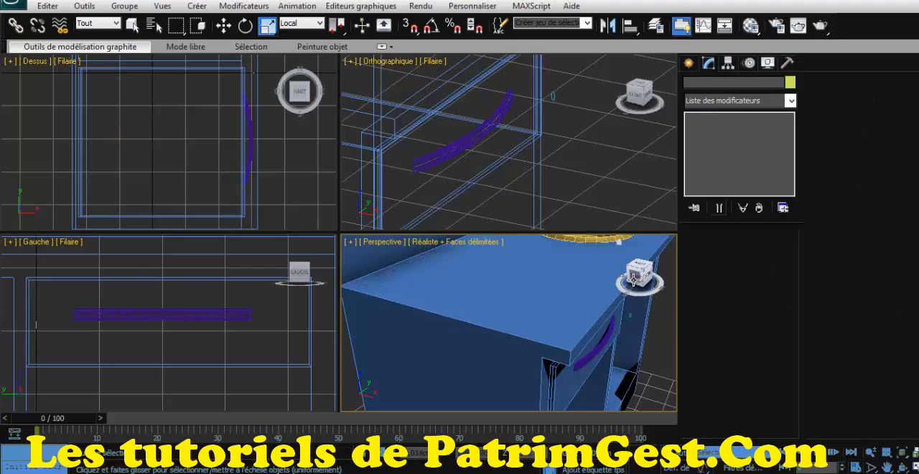
- Clone the top drawer front together with its handle straight down as three independent copies to fill the drawer column
left_click_drag(633, 280, 636, 273)
left_click(606, 346)
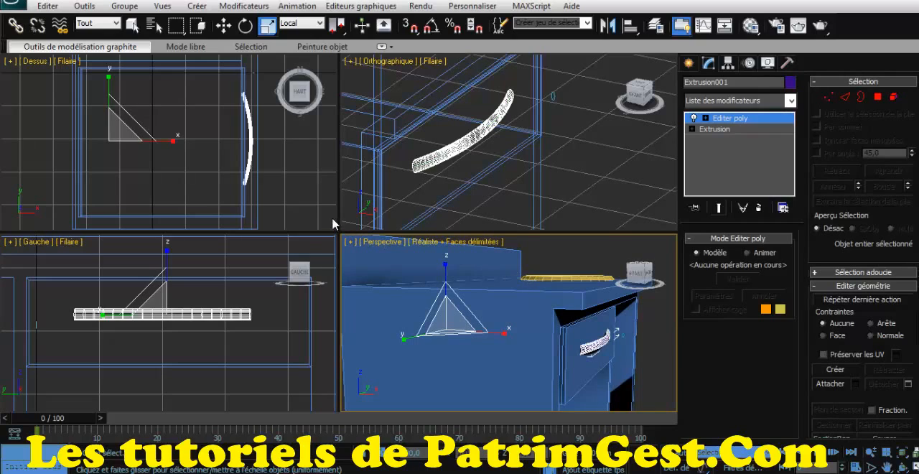
key("w")
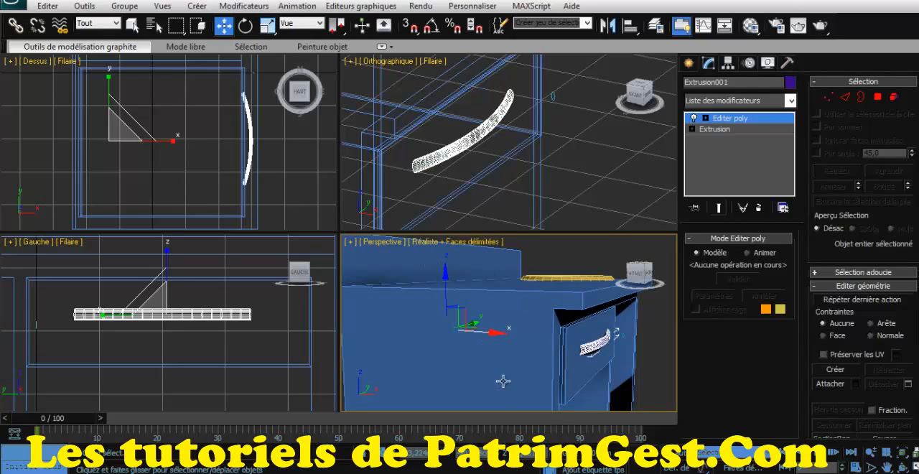
left_click(440, 454)
left_click(644, 367)
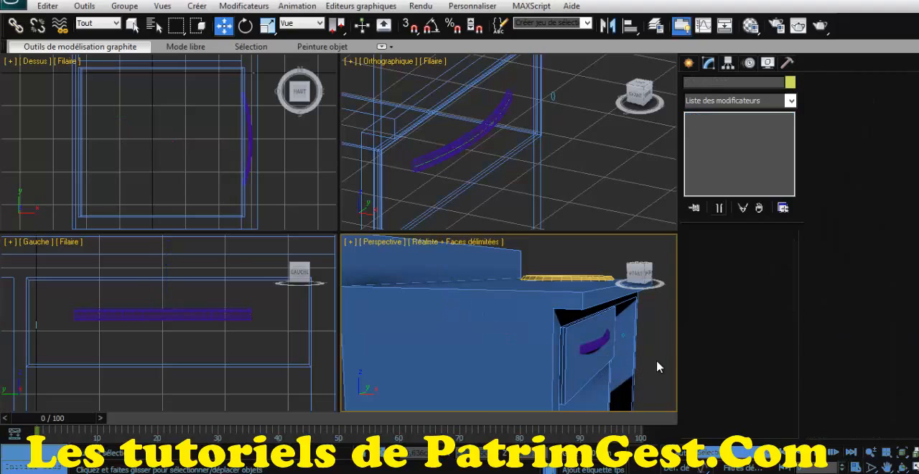
left_click(587, 365)
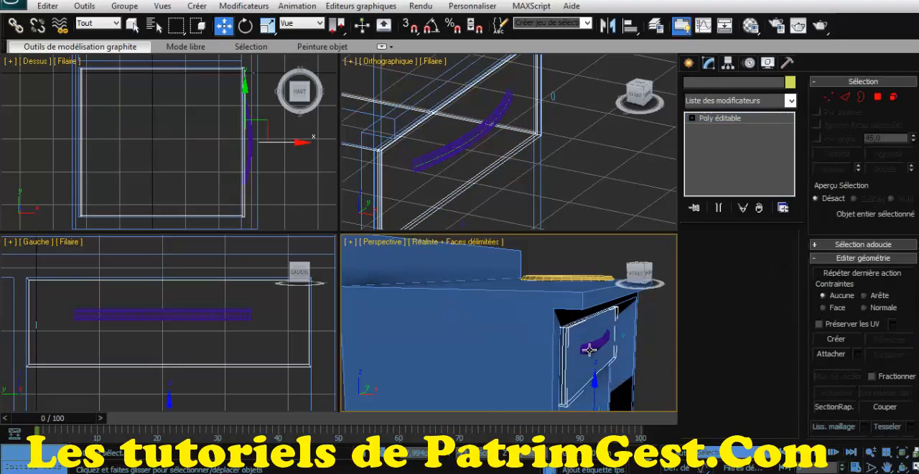
left_click(590, 346, "ctrl")
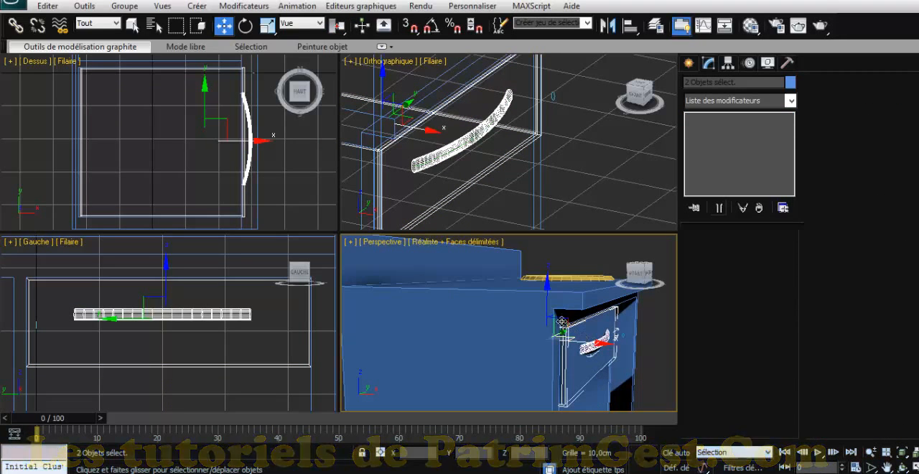
left_click_drag(547, 287, 545, 347)
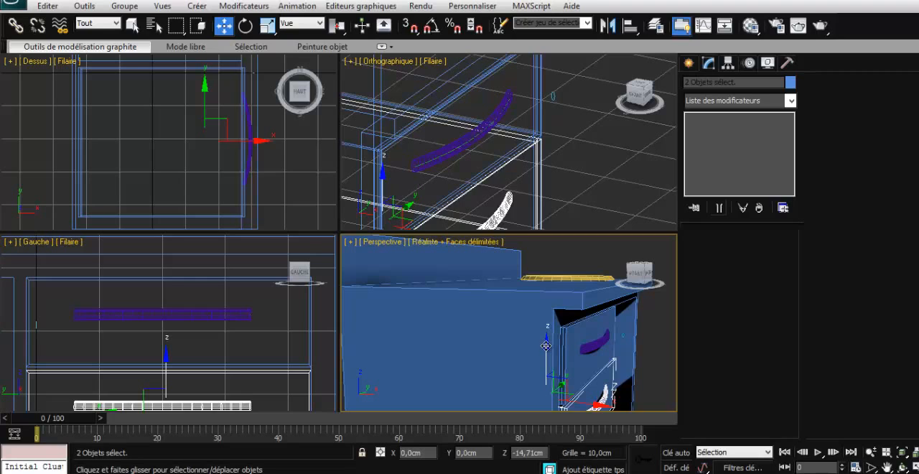
left_click_drag(545, 346, 546, 359, "shift")
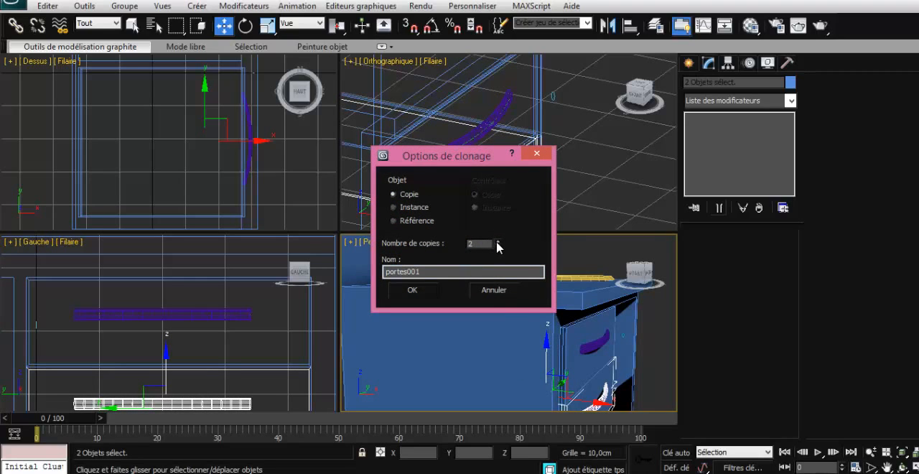
left_click(426, 290)
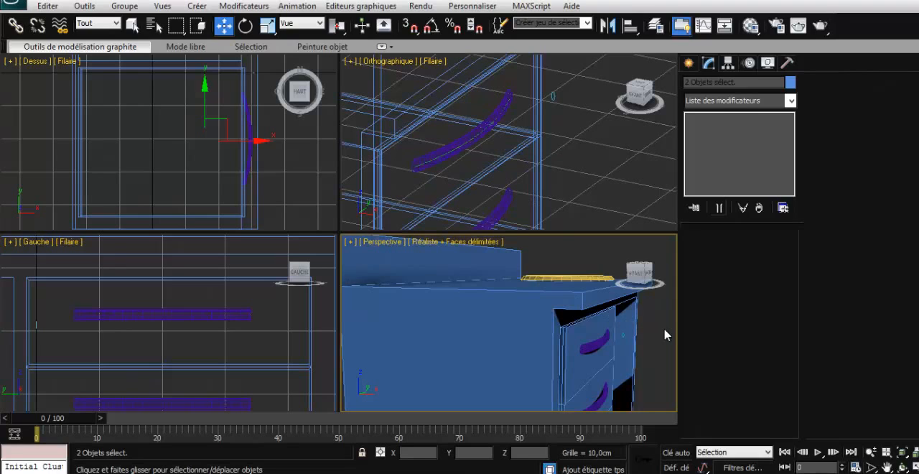
left_click(665, 335)
- Make one independent copy of the top drawer's handle and move it across to the upper part of the open door
scroll(666, 335, "down", 5)
mouse_move(637, 277)
left_mouse_down()
mouse_move(606, 271)
mouse_move(625, 281)
left_mouse_up()
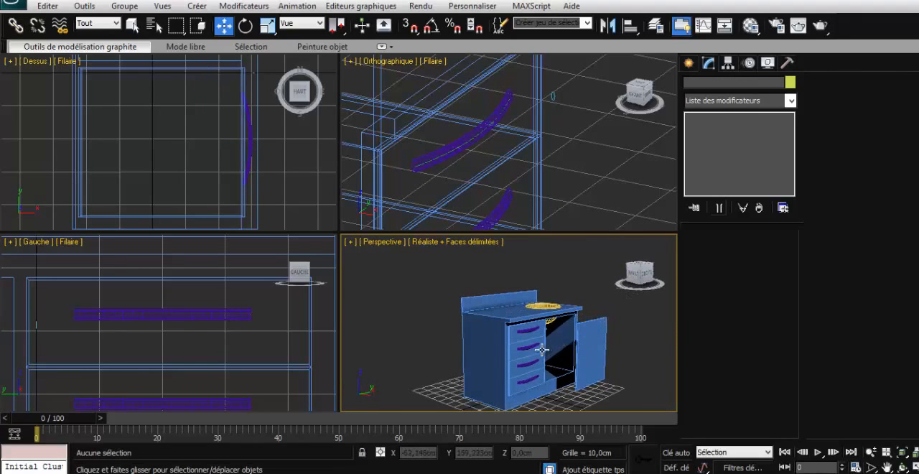
left_click(530, 331)
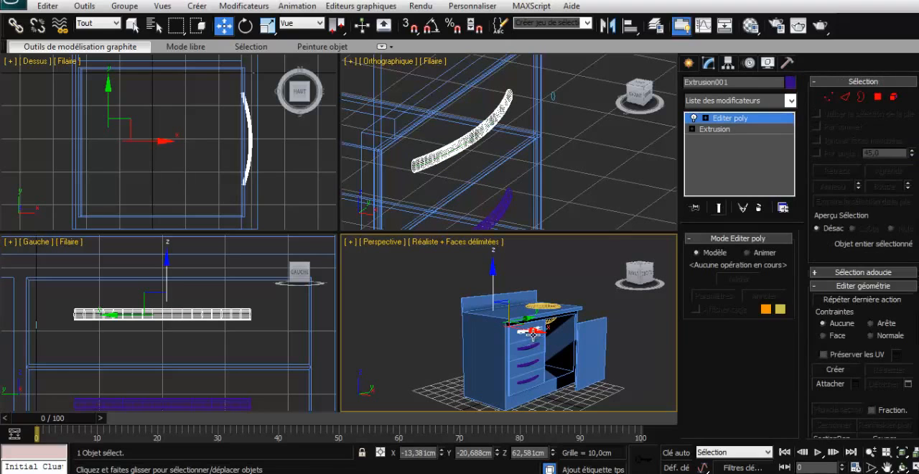
left_click_drag(532, 332, 570, 351, "shift")
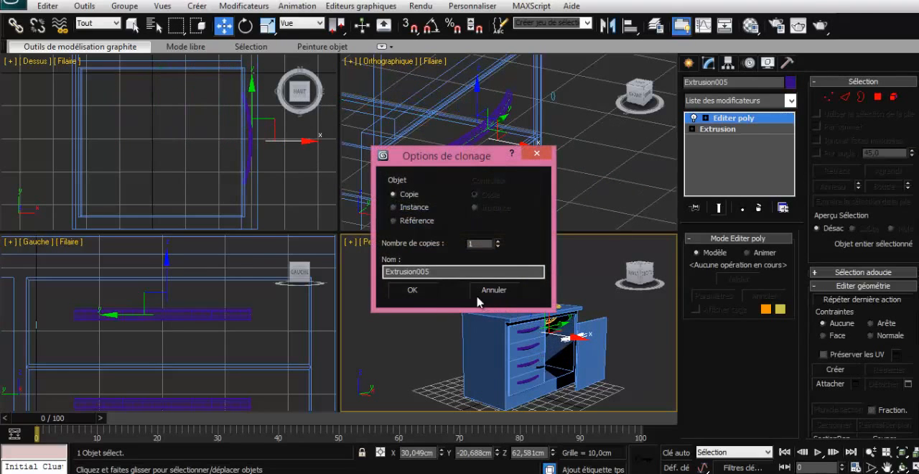
left_click(420, 292)
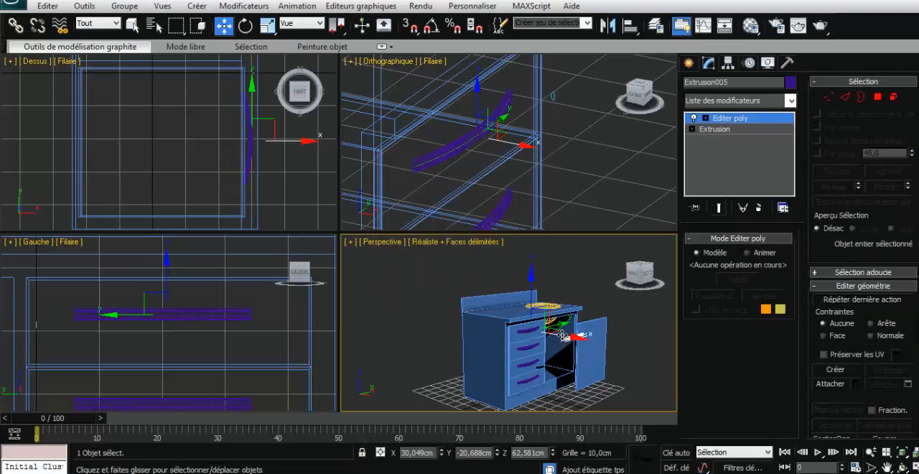
left_click_drag(557, 327, 578, 321)
scroll(622, 341, "up", 3)
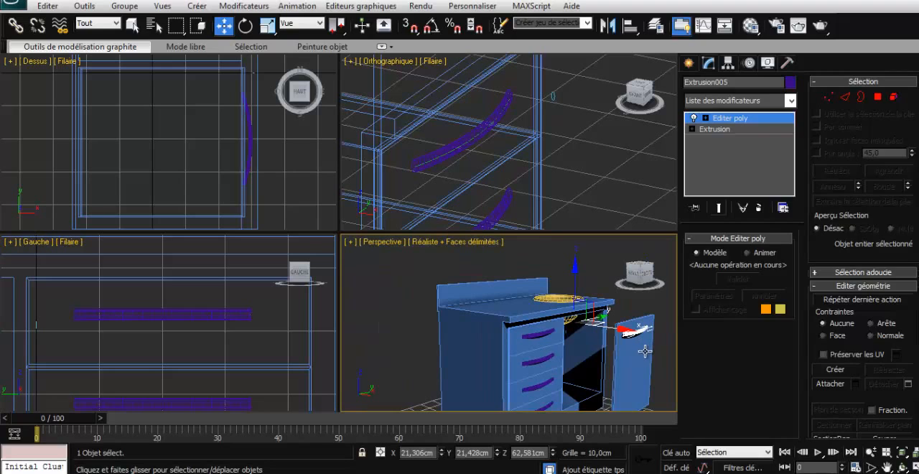
- Centre the door handle's pivot on the handle object and leave pivot-only editing
left_click(645, 351)
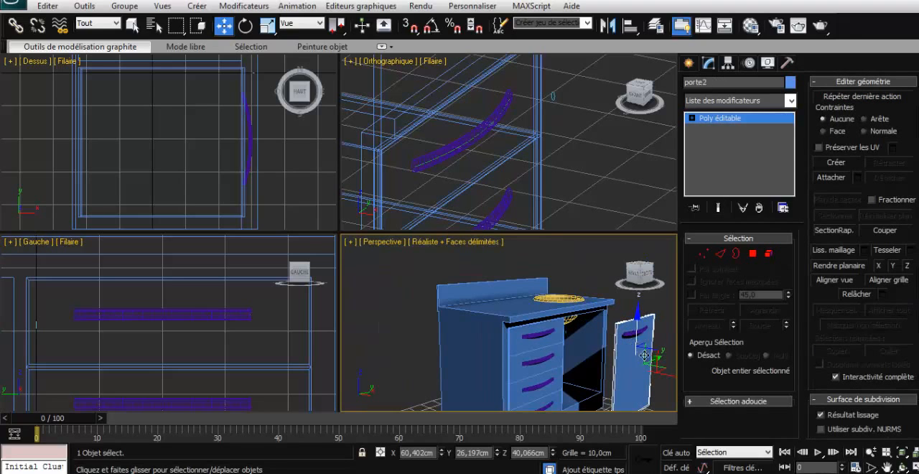
left_click(636, 333)
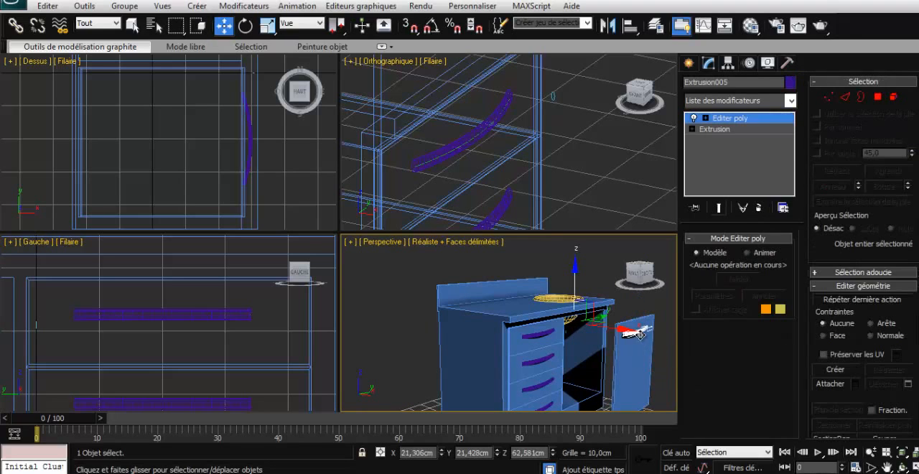
key("z")
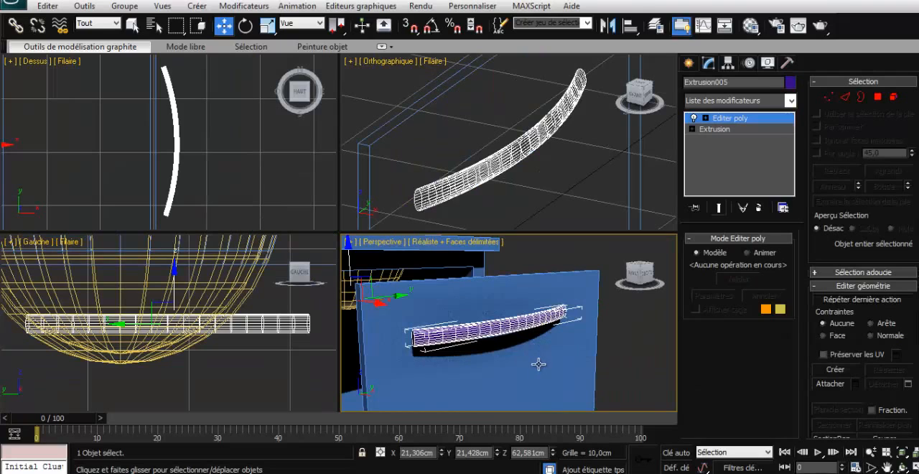
mouse_move(541, 365)
middle_mouse_down("alt")
mouse_move(582, 364)
mouse_move(541, 357)
middle_mouse_up("alt")
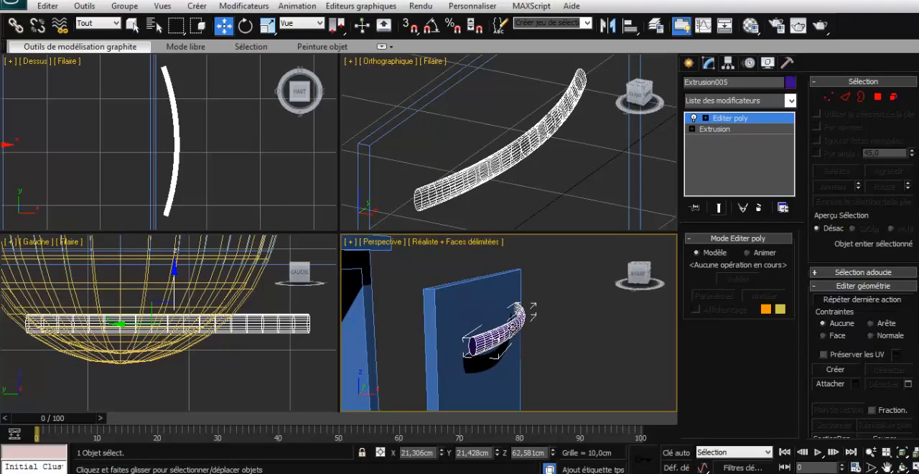
scroll(549, 358, "down", 6)
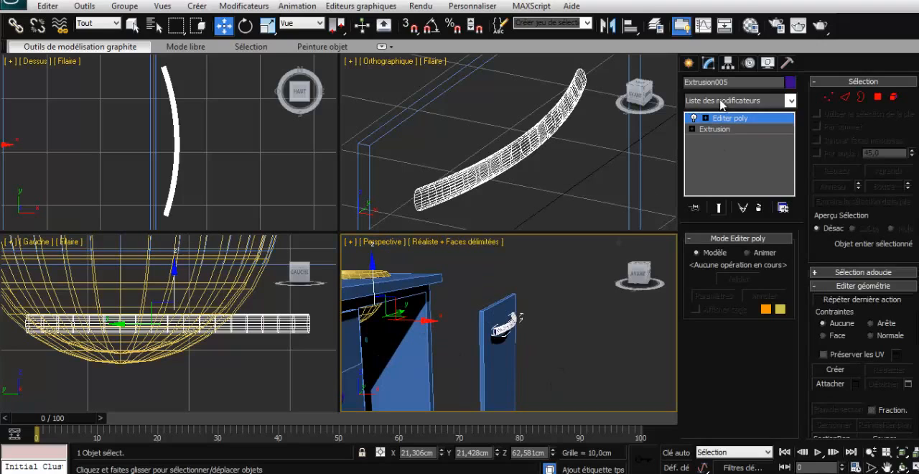
left_click(728, 63)
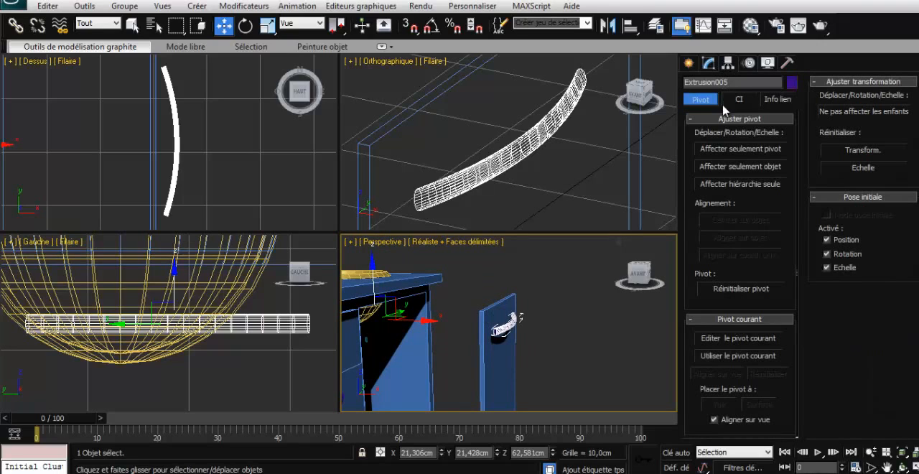
left_click(739, 151)
left_click(729, 227)
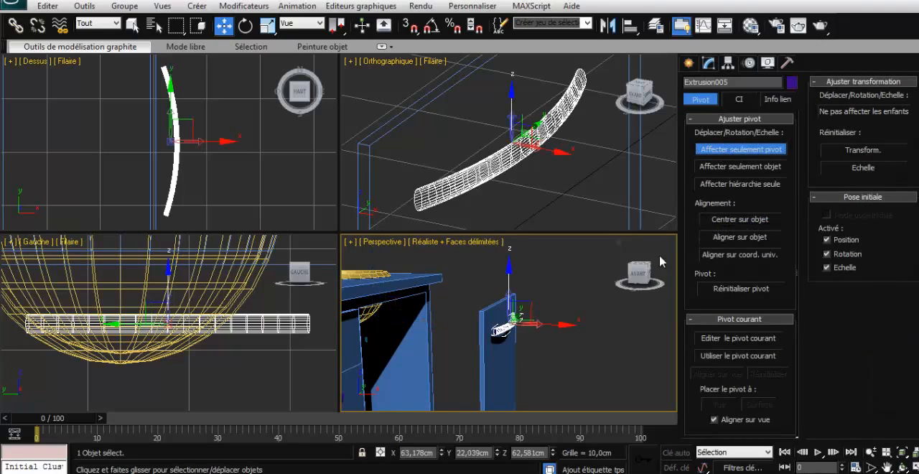
left_click(739, 150)
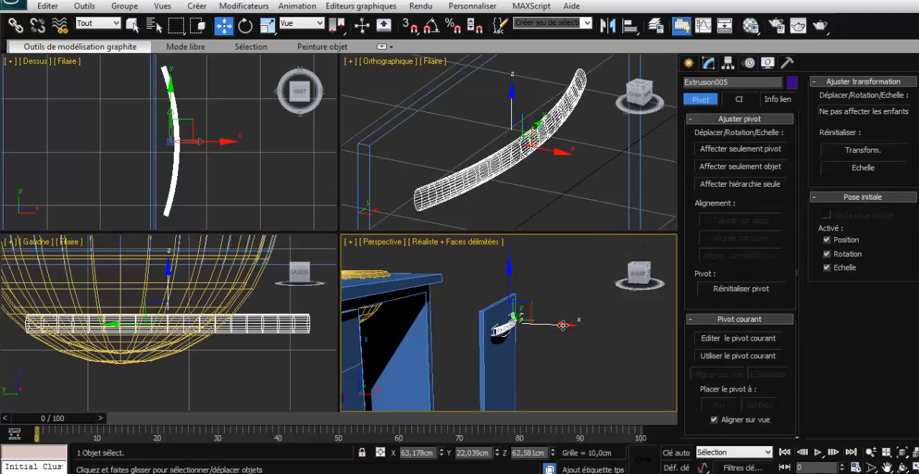
- Move the door handle along X to 60,966 cm so its ends meet the door face, keeping it selected
left_click_drag(561, 325, 555, 323)
left_click(613, 302)
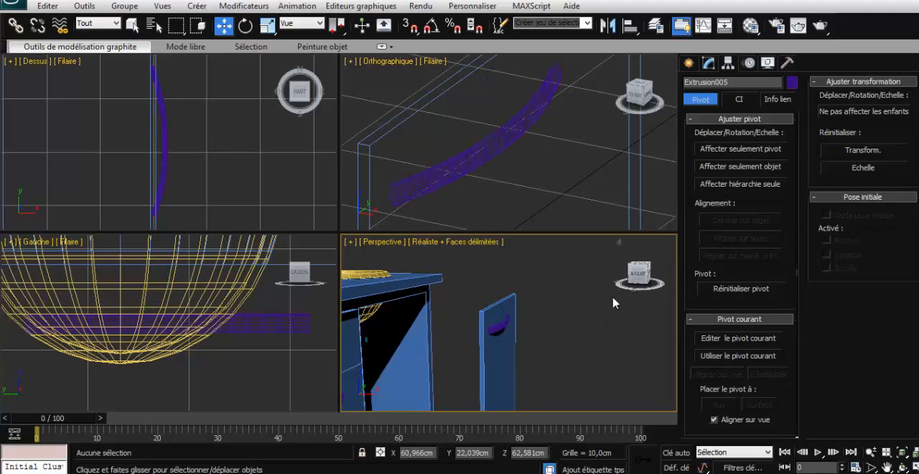
left_click(505, 325)
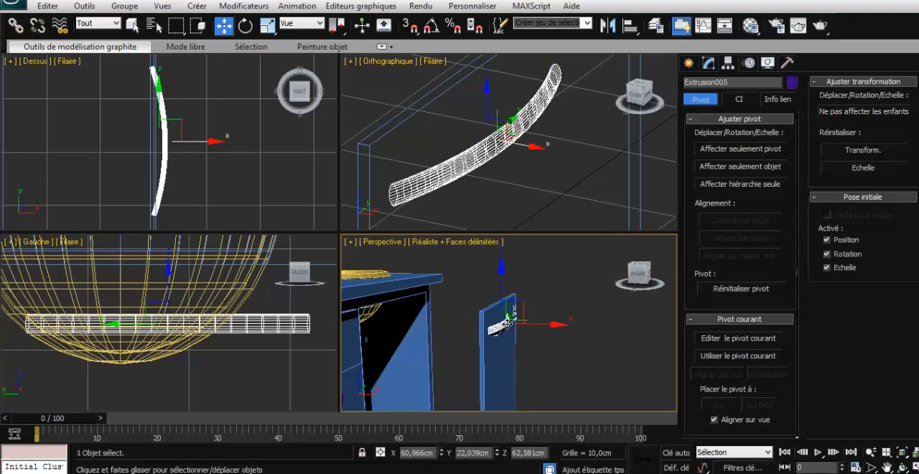
- Scale the door handle along its local X axis to 122 % to deepen its curve, and deselect it
left_click(266, 26)
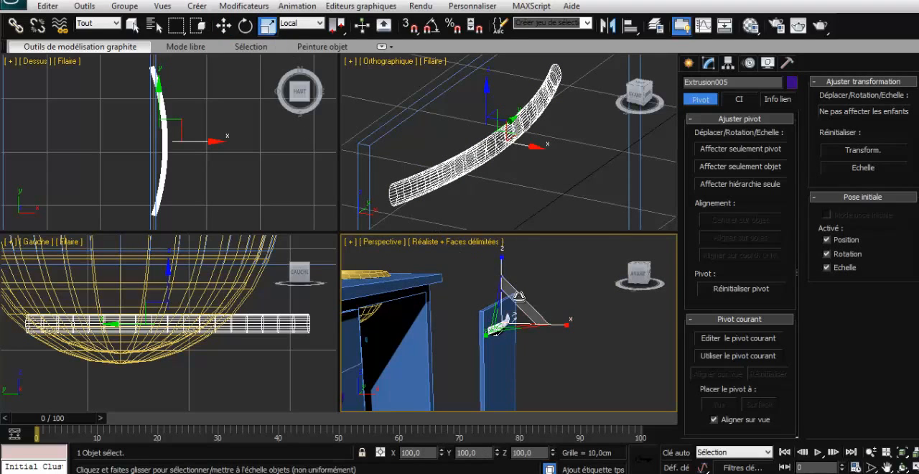
left_click_drag(553, 324, 567, 324)
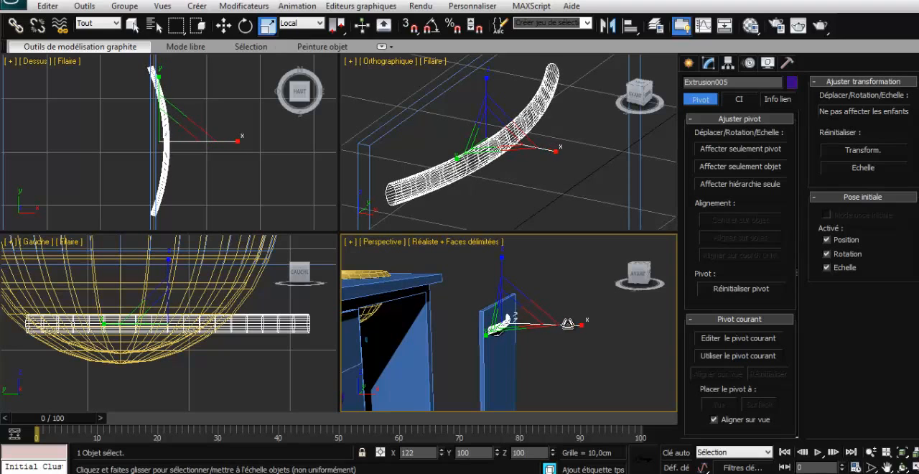
left_click(585, 310)
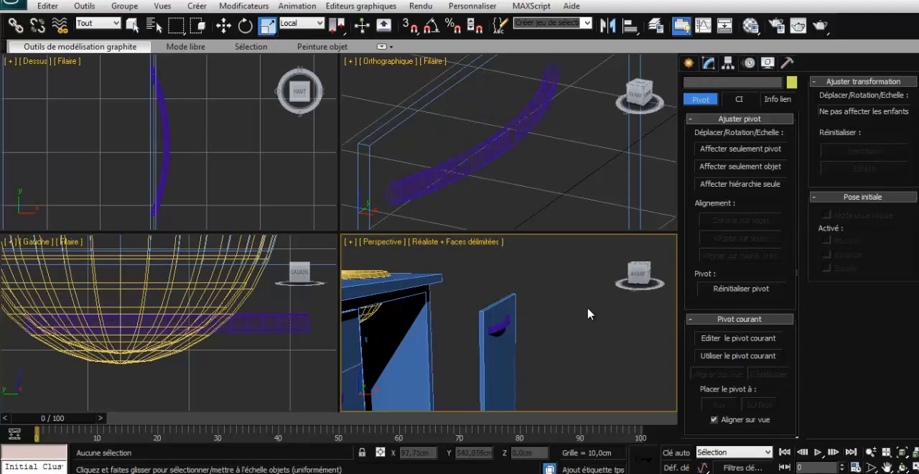
- Move the door together with its handle about -33.3 cm along X so it closes the cabinet opening
left_click_drag(638, 280, 638, 274)
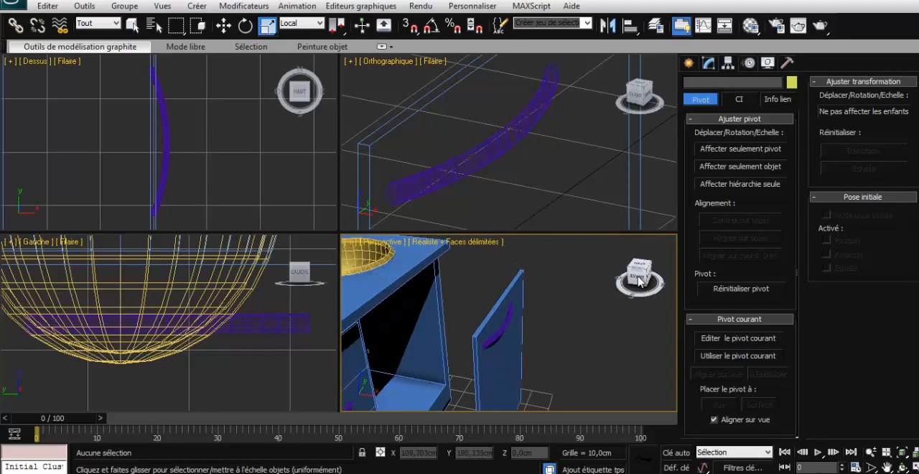
left_click(509, 349)
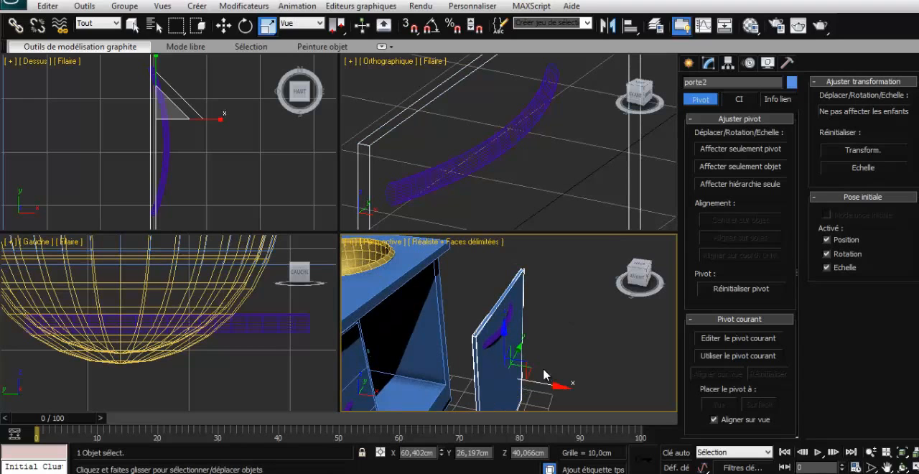
key("w")
left_click(498, 342, "ctrl")
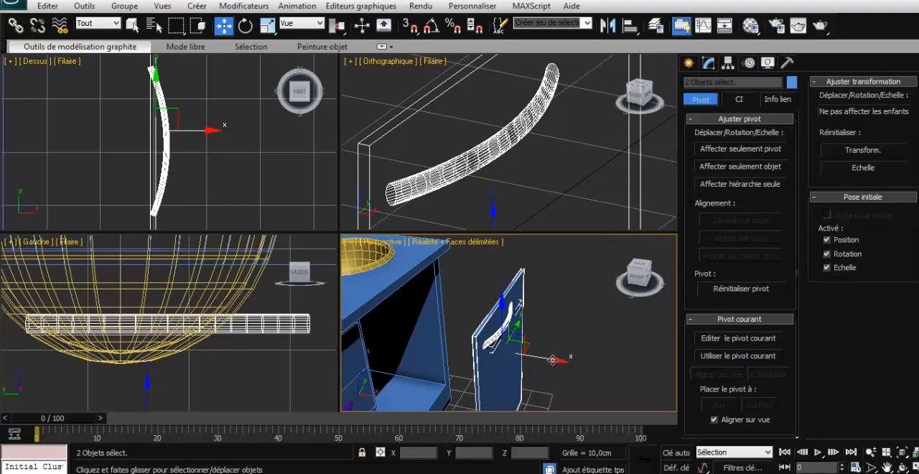
left_click_drag(553, 360, 456, 346)
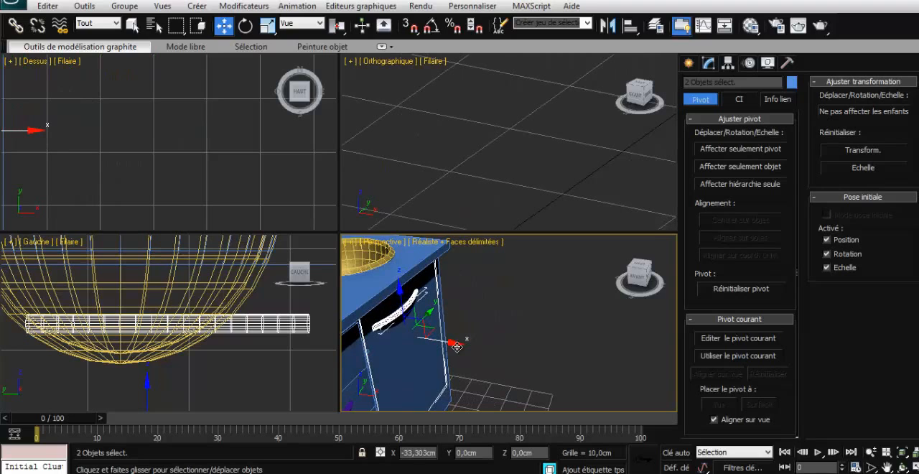
left_click(592, 287)
- Frame the cabinet front and worktop in the perspective view, render it to check the model, and close the render
scroll(592, 287, "down", 3)
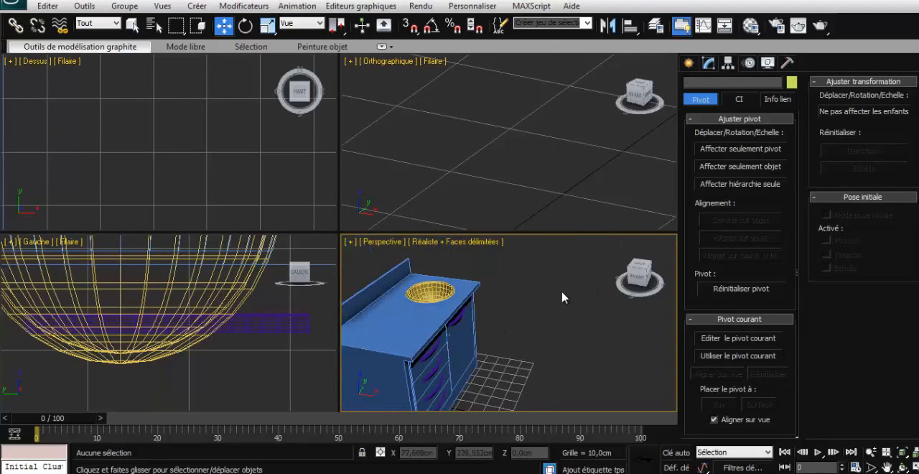
scroll(563, 297, "up", 1)
scroll(601, 291, "up", 2)
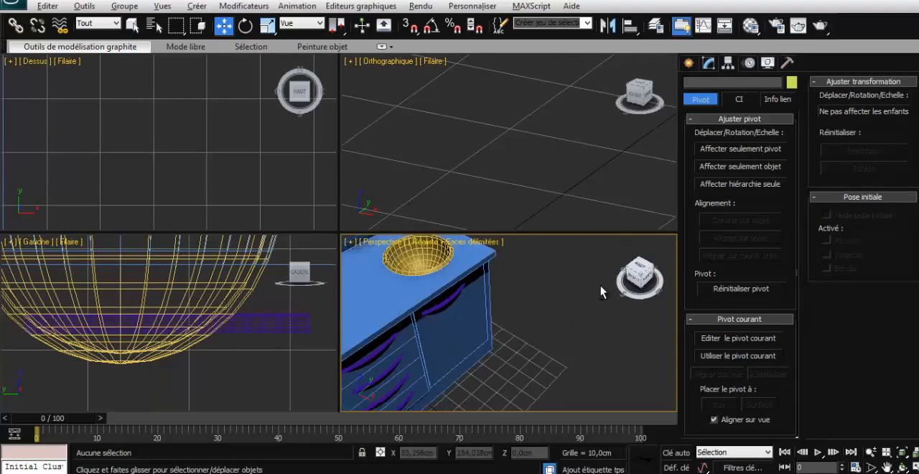
middle_click_drag(600, 286, 635, 327, "alt")
scroll(605, 291, "down", 1)
scroll(589, 299, "up", 2)
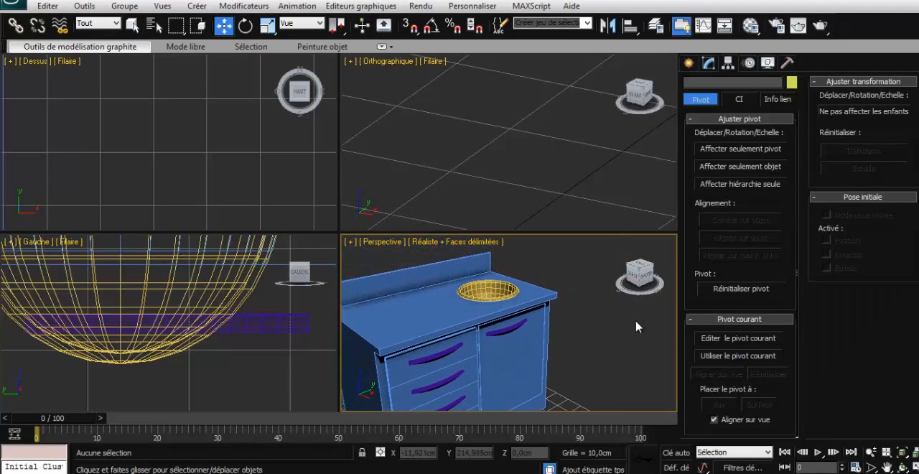
key("shift+q")
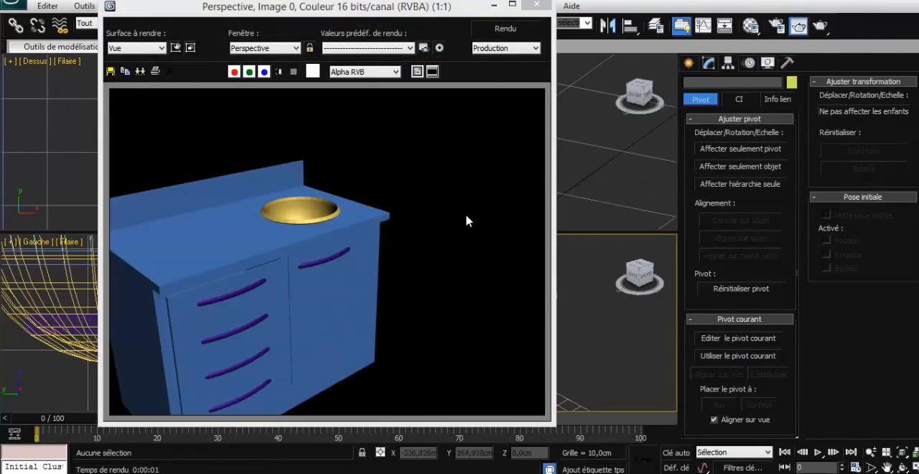
left_click(539, 14)
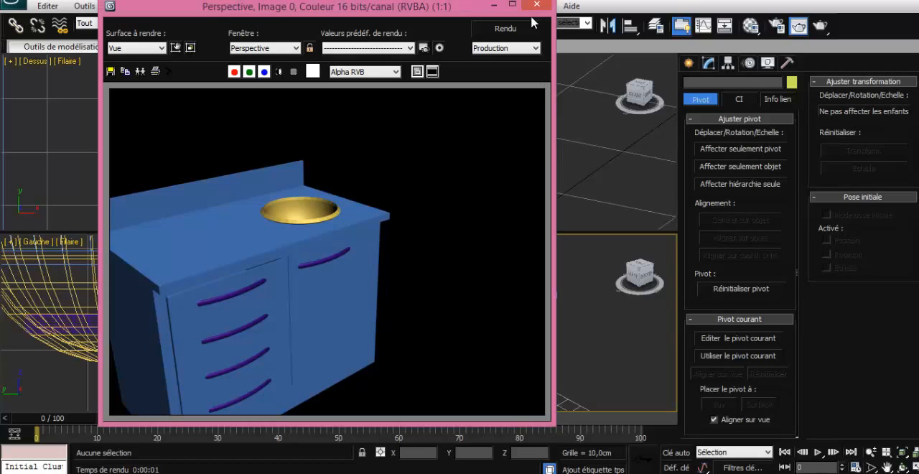
left_click(536, 5)
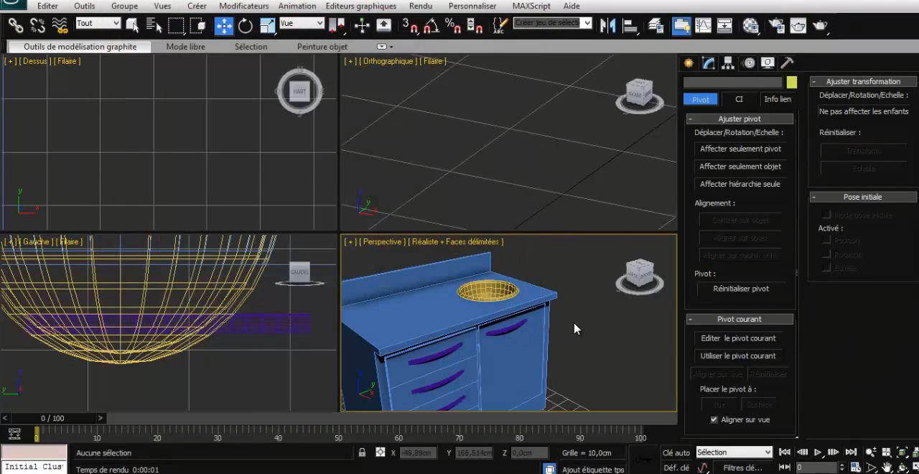
- Chamfer the worktop's upper and lower front edges by 1 cm with 2 segments and check the rounding in a render
scroll(497, 342, "up", 2)
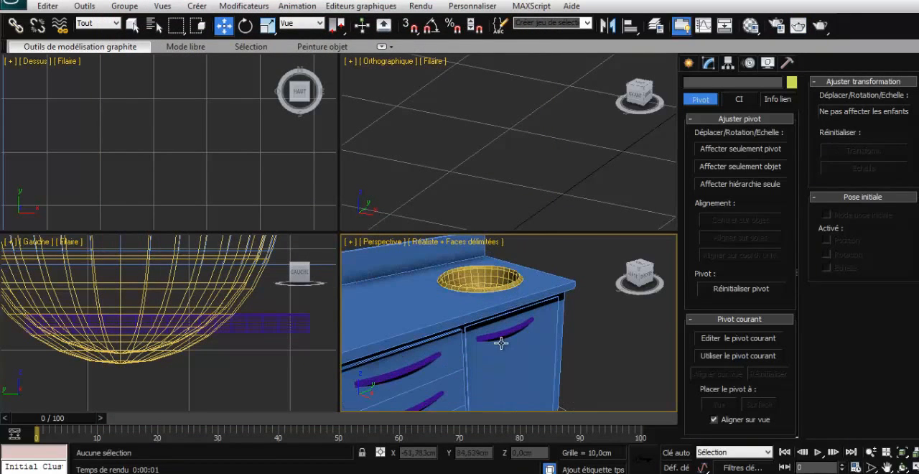
left_click(554, 289)
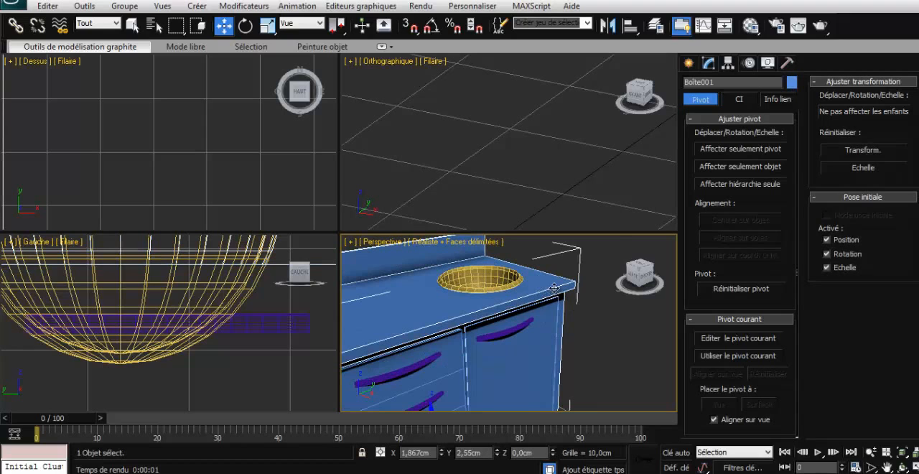
left_click(688, 63)
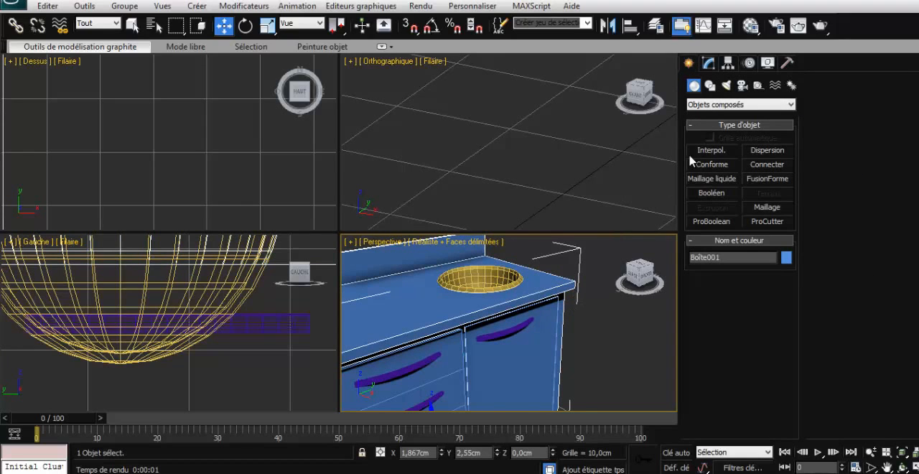
left_click(709, 62)
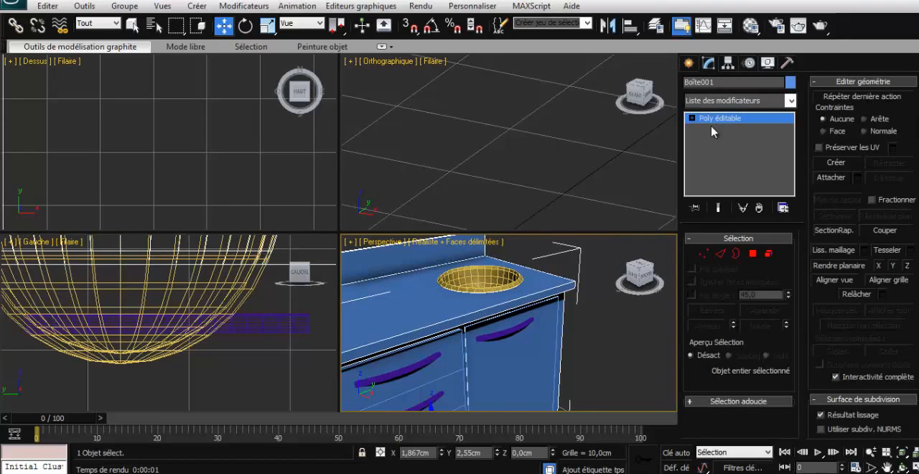
left_click(719, 254)
left_click(487, 308)
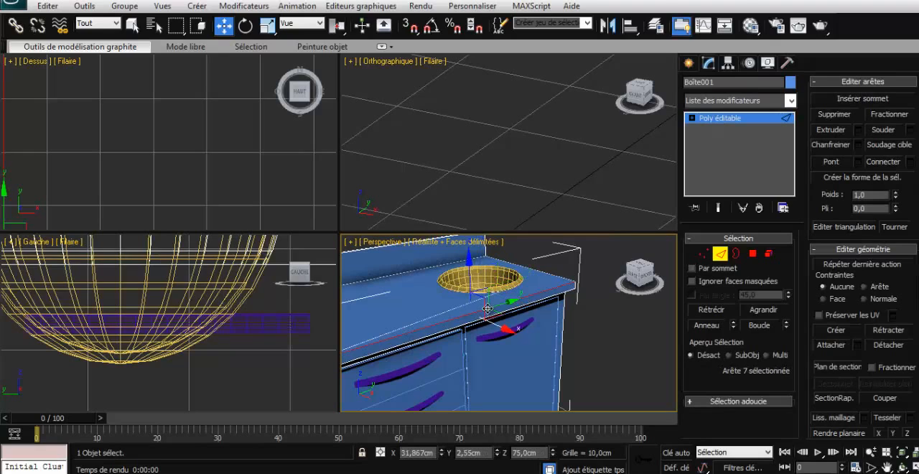
left_click(469, 322, "ctrl")
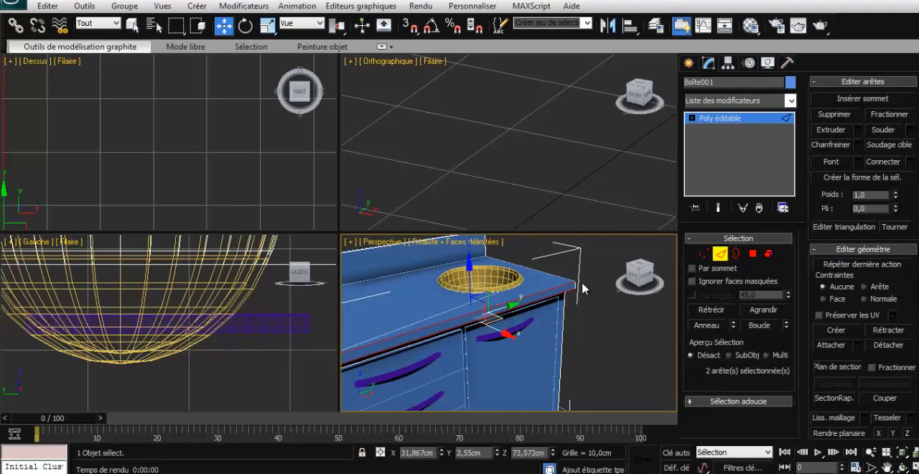
left_click(858, 144)
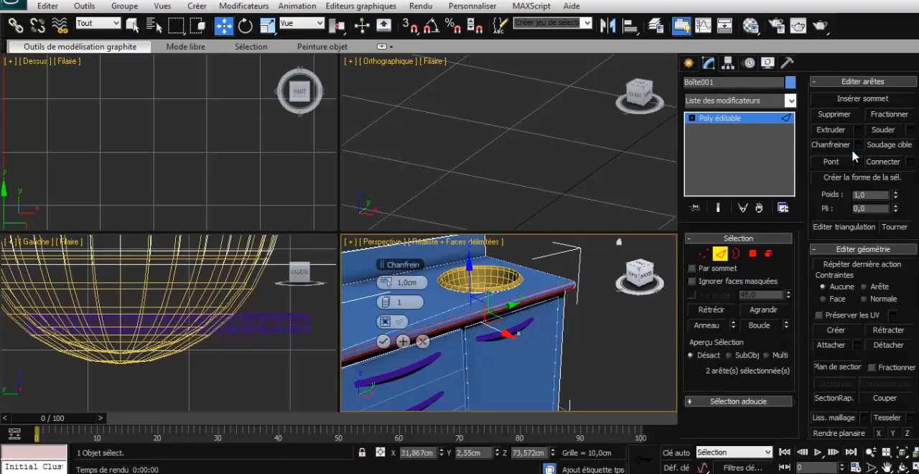
left_click(388, 302)
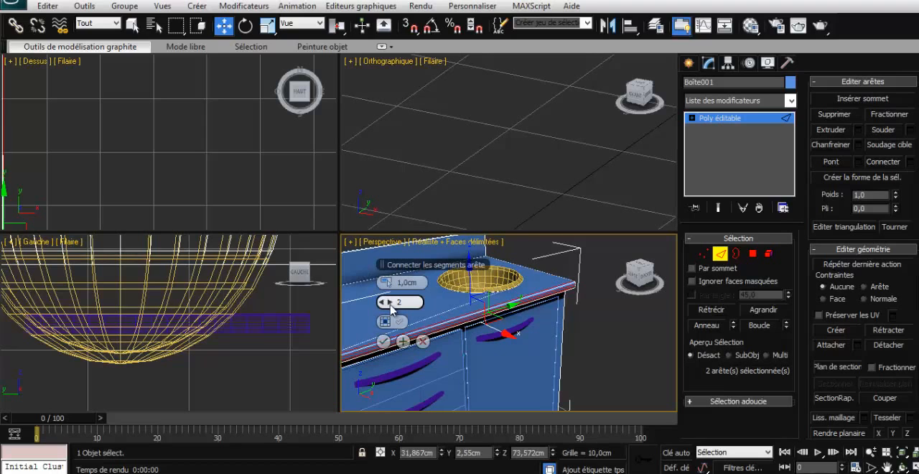
left_click(383, 342)
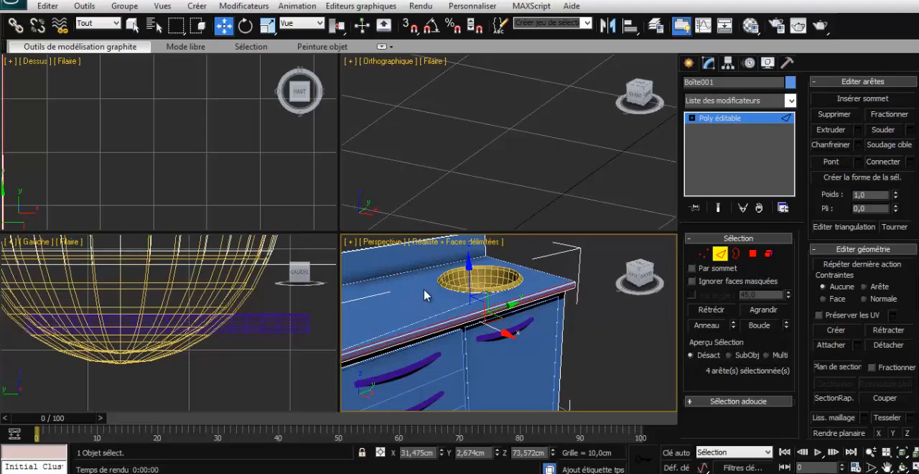
left_click(593, 334)
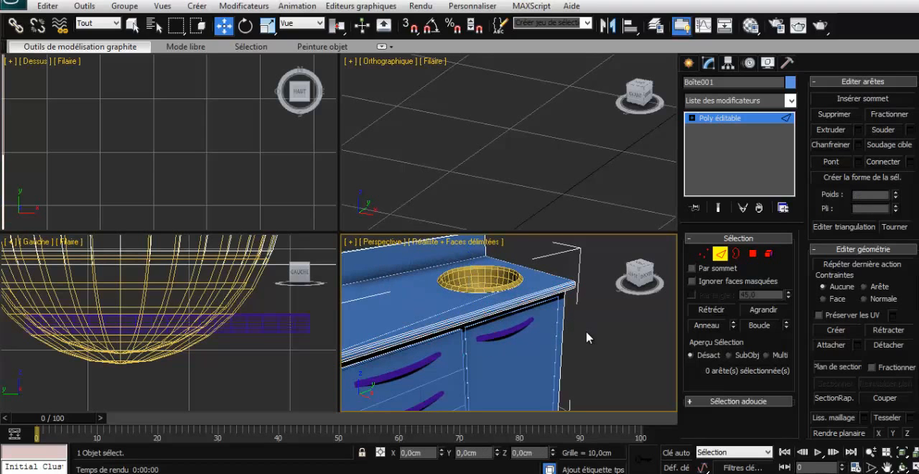
key("shift+q")
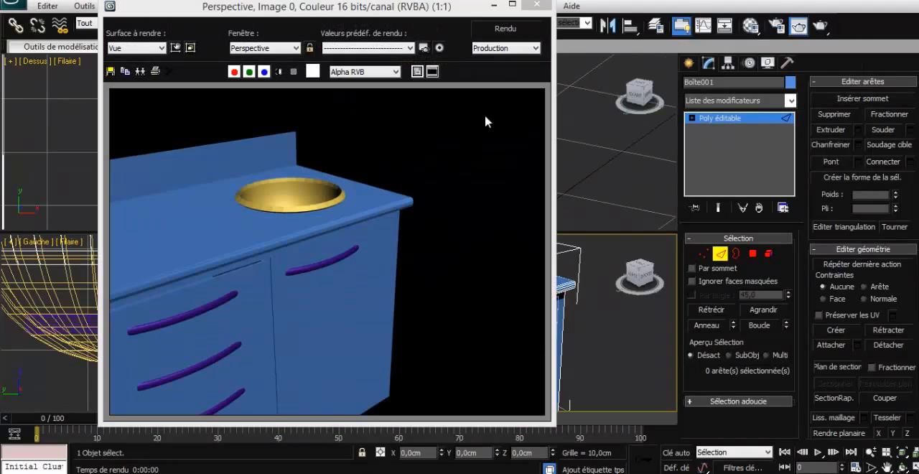
left_click(535, 6)
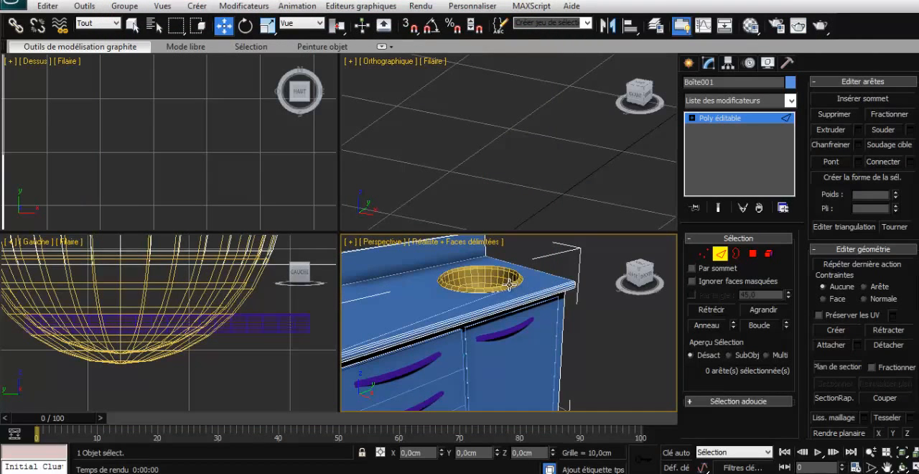
- Leave sub-object editing on the cabinet body and select the sink basin
left_click(509, 285)
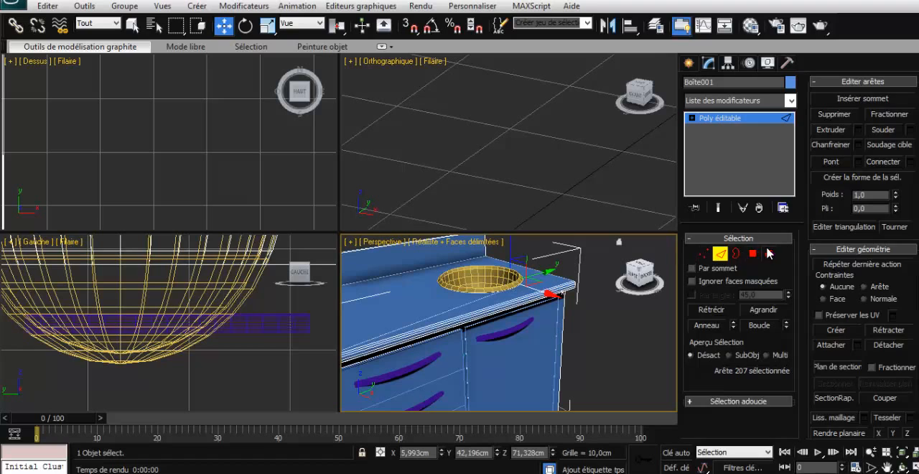
left_click(769, 254)
left_click(509, 283)
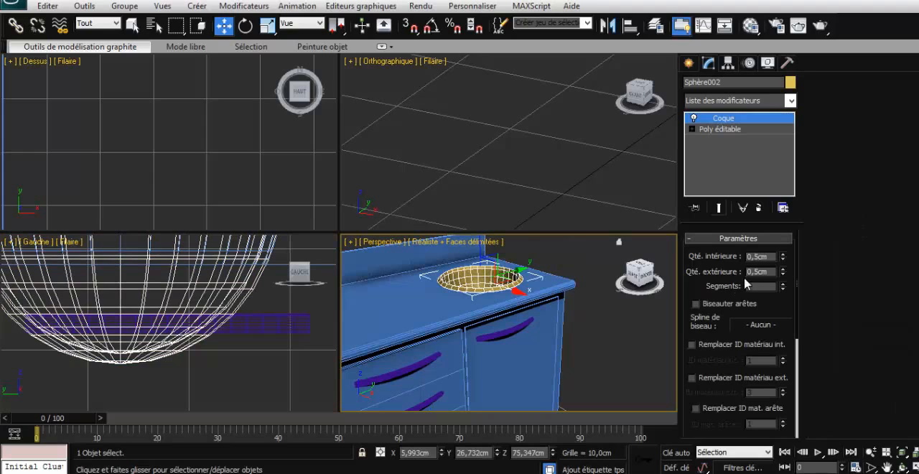
left_click(790, 100)
scroll(729, 384, "down", 5)
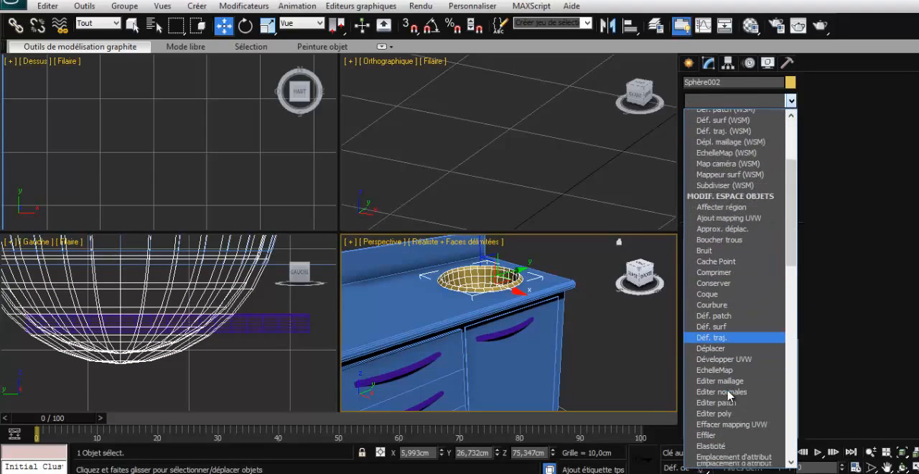
left_click(729, 403)
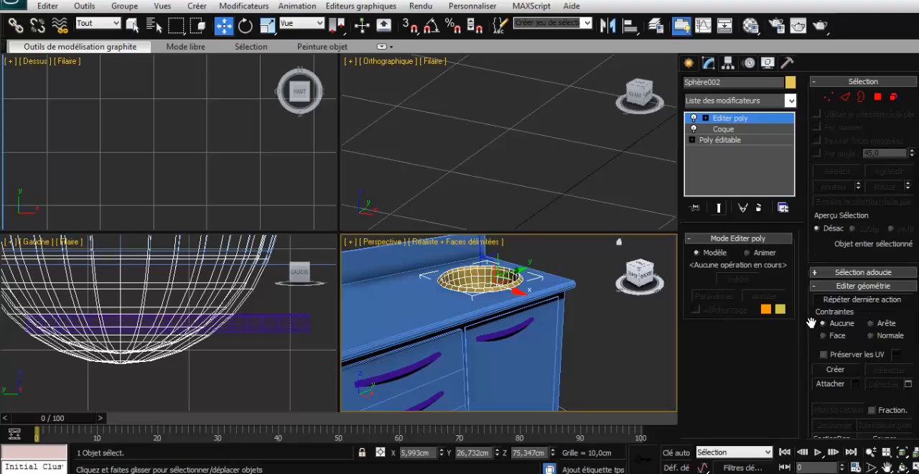
mouse_move(814, 319)
left_mouse_down()
mouse_move(818, 104)
mouse_move(818, 308)
left_mouse_up()
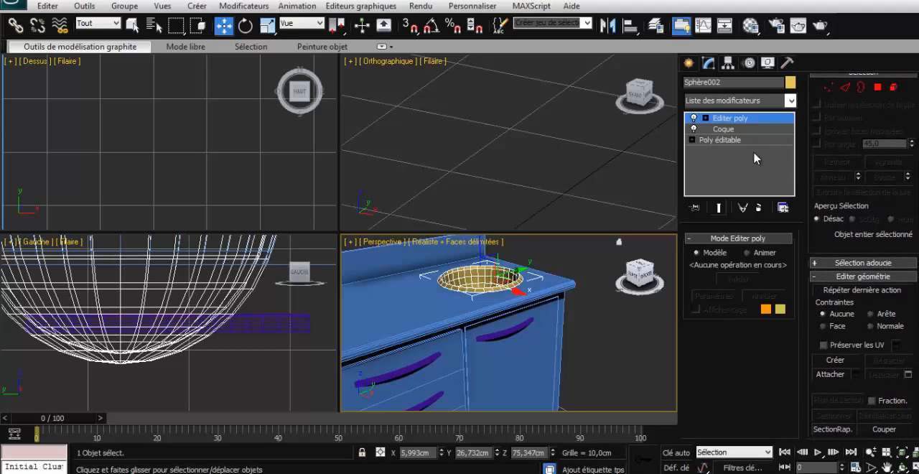
left_click(758, 207)
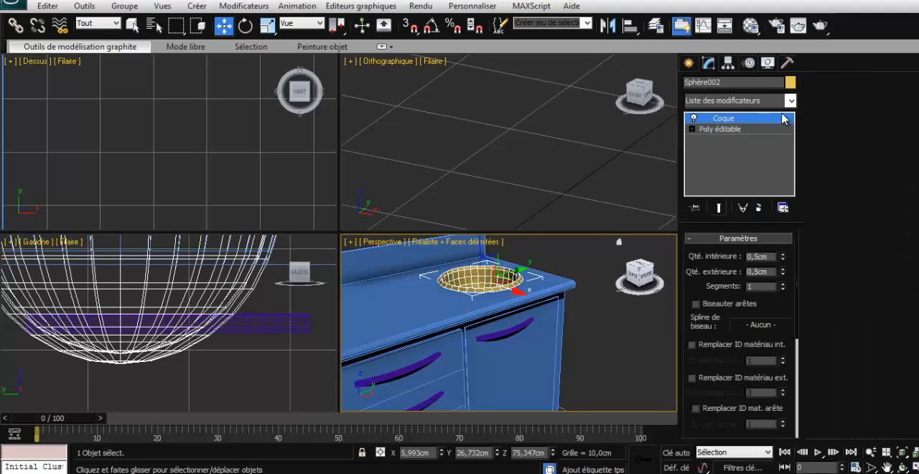
- Apply a Lissage rapide modifier with 1 iteration to the sink basin and render the perspective view
left_click(789, 102)
scroll(743, 362, "down", 5)
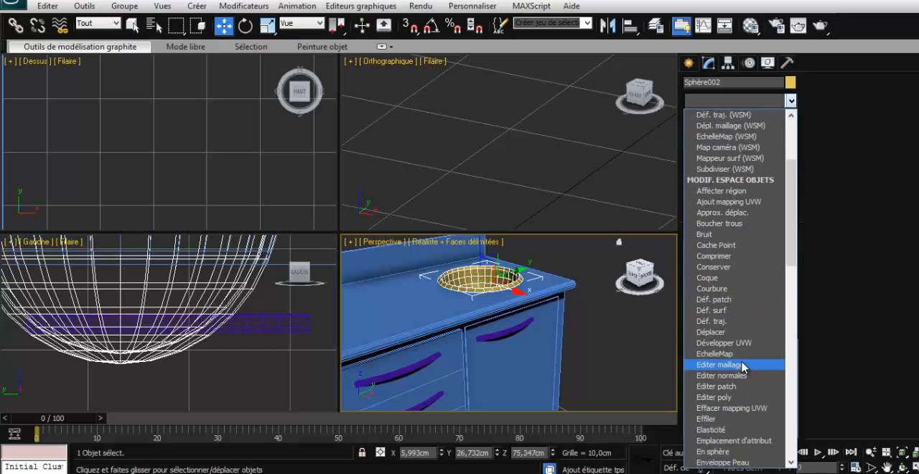
scroll(725, 387, "down", 6)
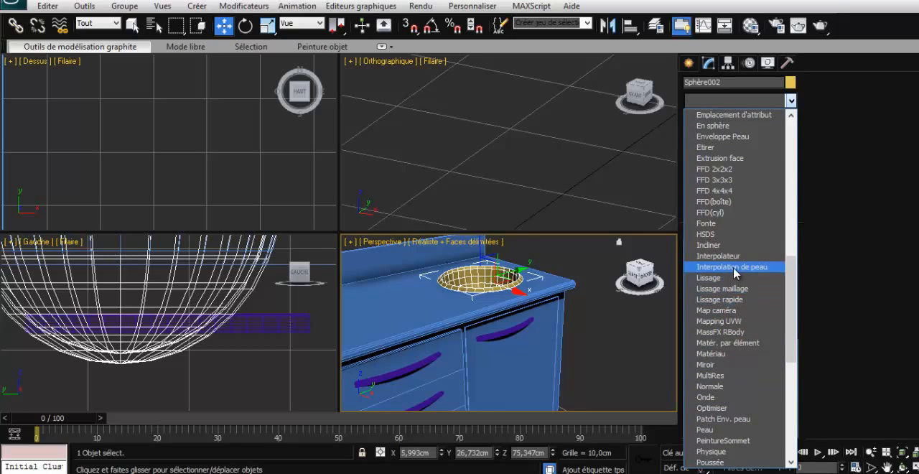
left_click(734, 300)
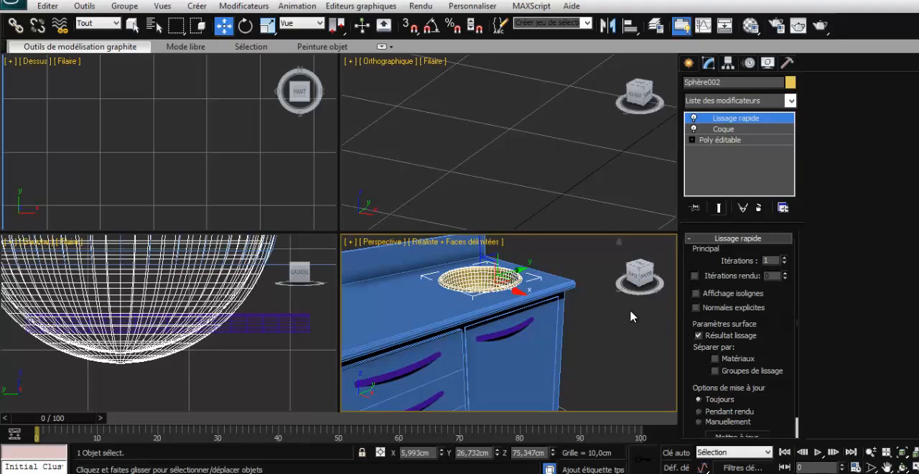
key("shift+q")
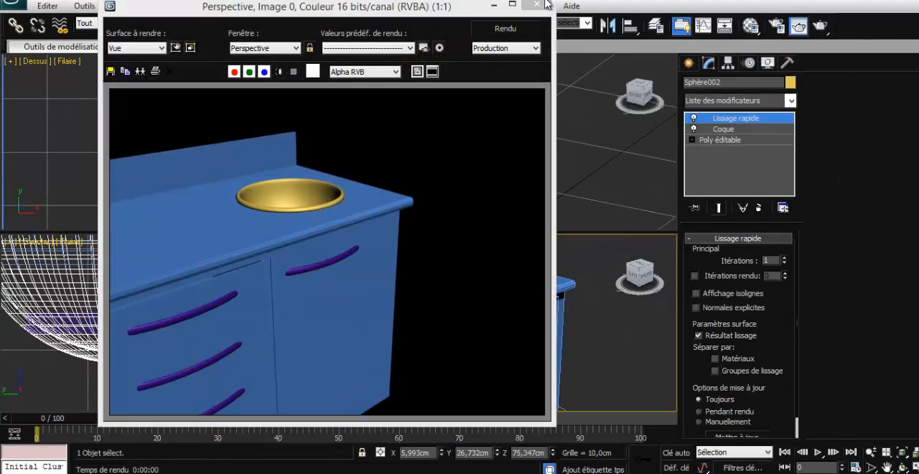
- Close the render, deselect the sink basin and bring the whole cabinet into the perspective view
left_click(544, 4)
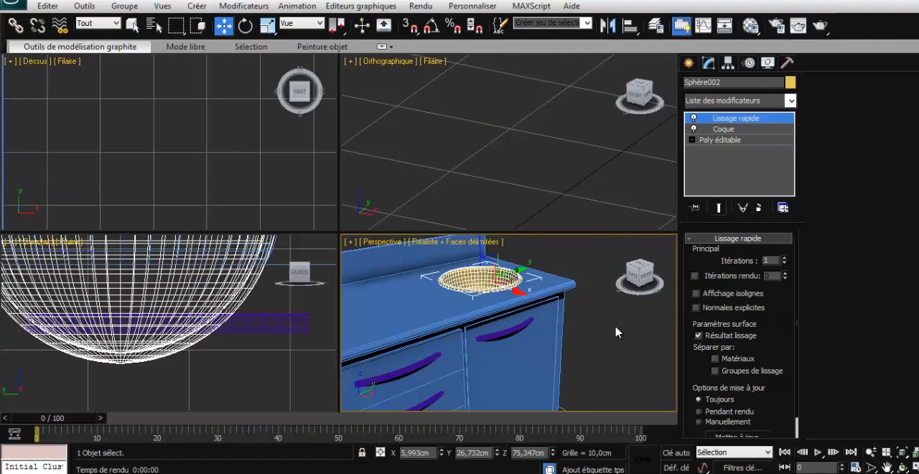
left_click(611, 322)
scroll(605, 321, "up", 2)
scroll(604, 322, "down", 4)
middle_click_drag(603, 334, 578, 353)
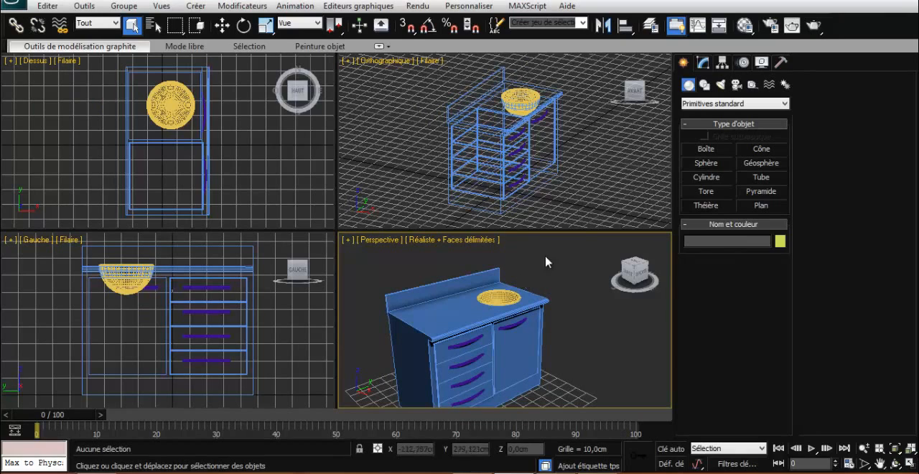
- Using the automatic grid, create an upright cylinder about 3.9 cm in radius and 9.6 cm high on the worktop beside the sink
left_click(705, 178)
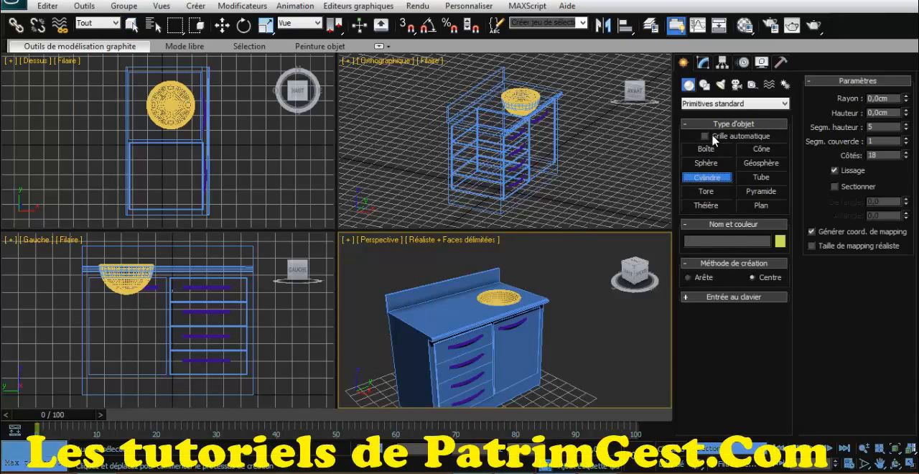
left_click(705, 136)
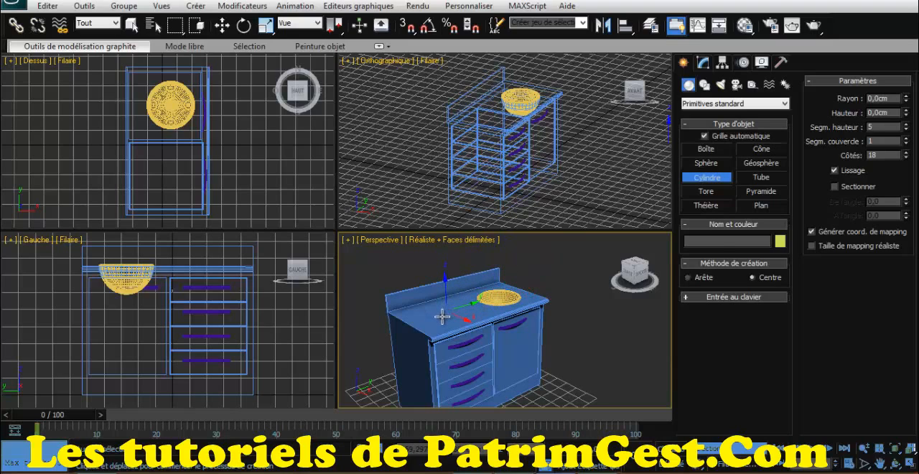
left_click_drag(442, 316, 447, 311)
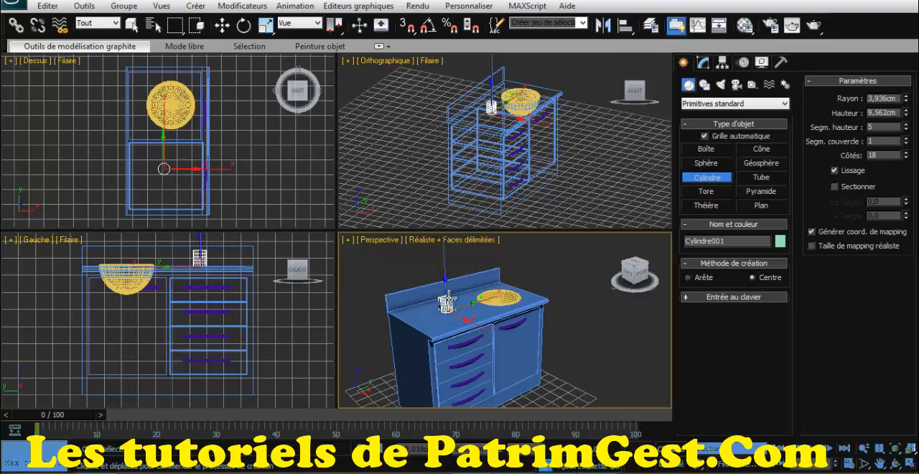
left_click(448, 301)
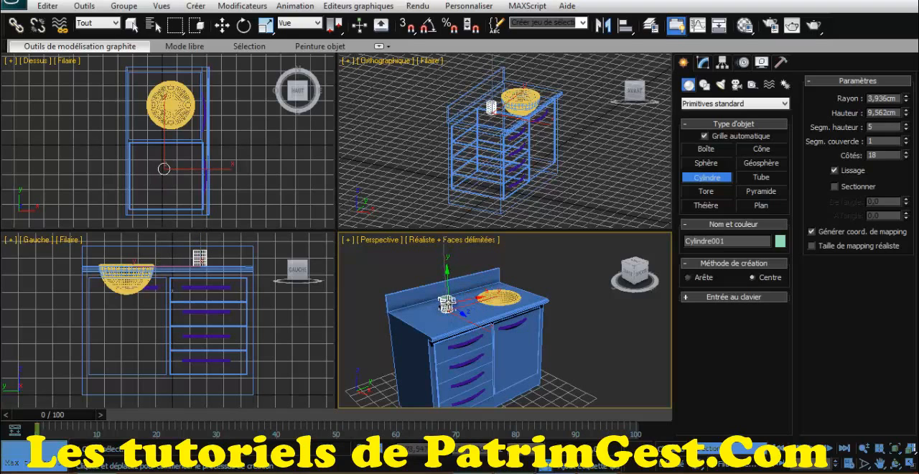
key("z")
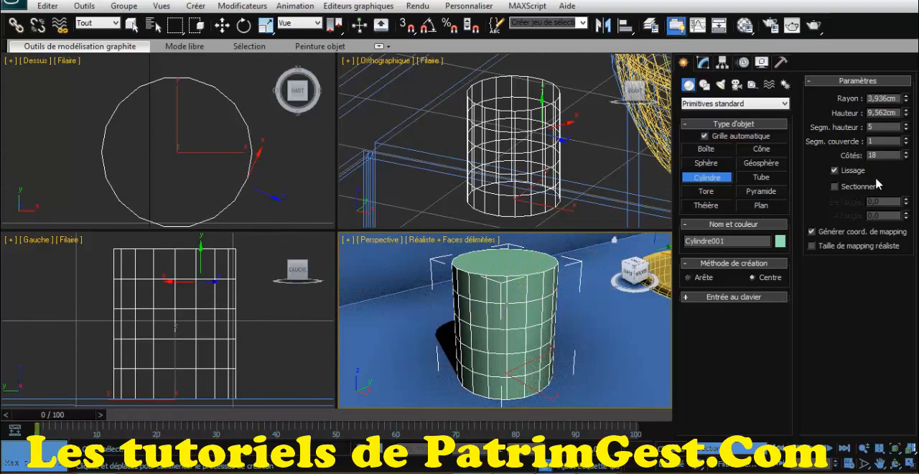
- Set the cylinder's radius to 2 cm and its height to 6 cm
double_click(882, 98)
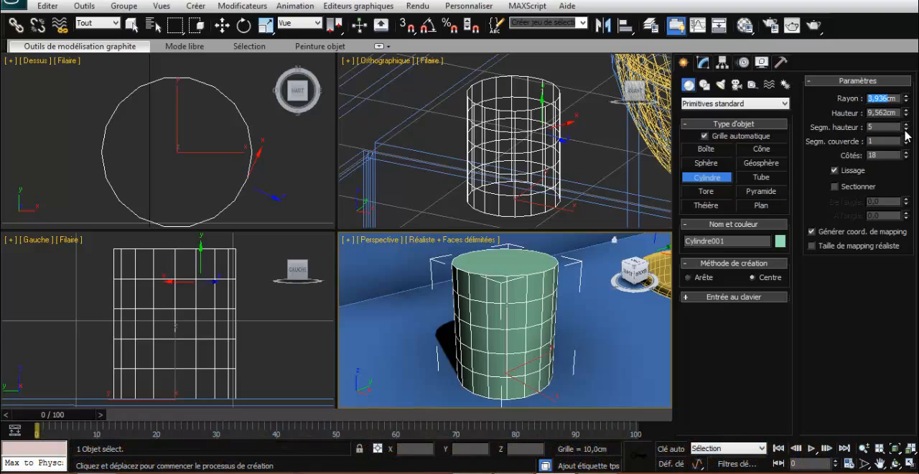
type("2")
key("Tab")
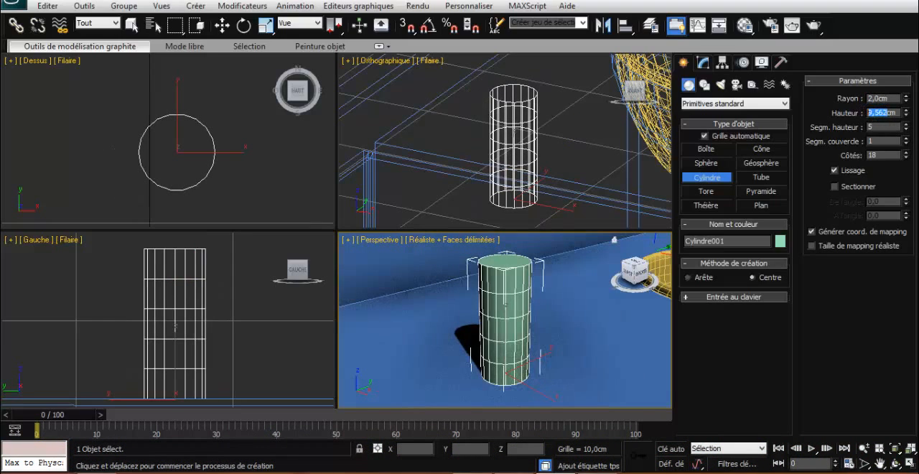
type("6")
key("Return")
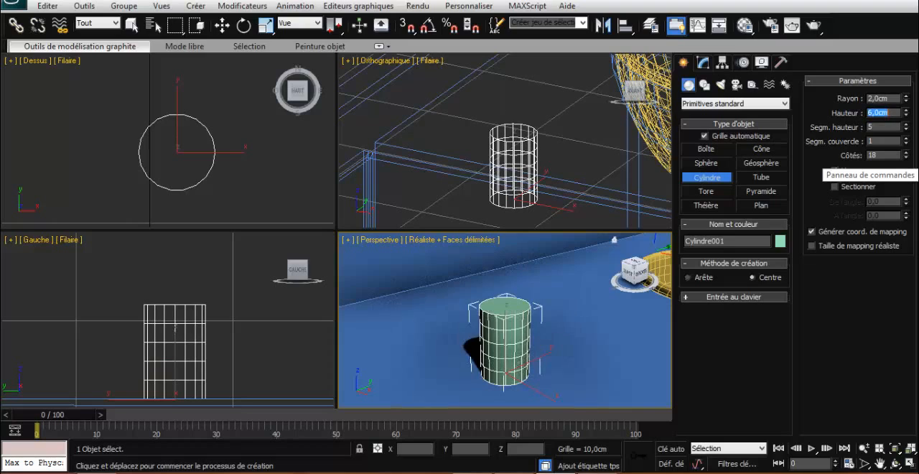
left_click(498, 344)
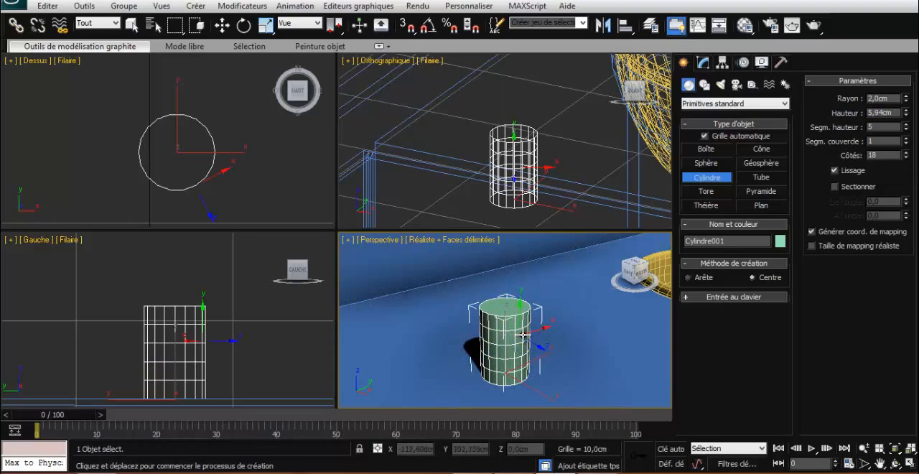
- Enable angle snapping and make one copy of the cylinder rotated -90° about the X axis so it lies horizontally
left_click(248, 26)
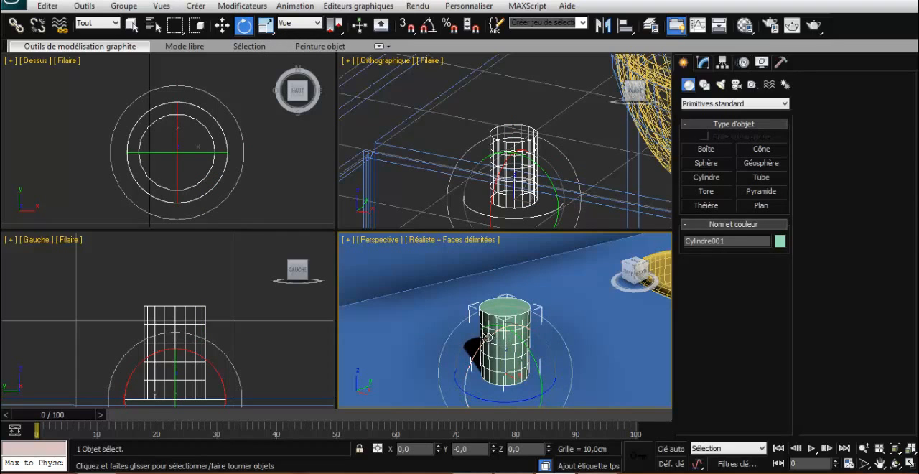
mouse_move(521, 343)
left_mouse_down("shift")
mouse_move(528, 333)
mouse_move(655, 371)
mouse_move(556, 334)
mouse_move(538, 345)
left_mouse_up("shift")
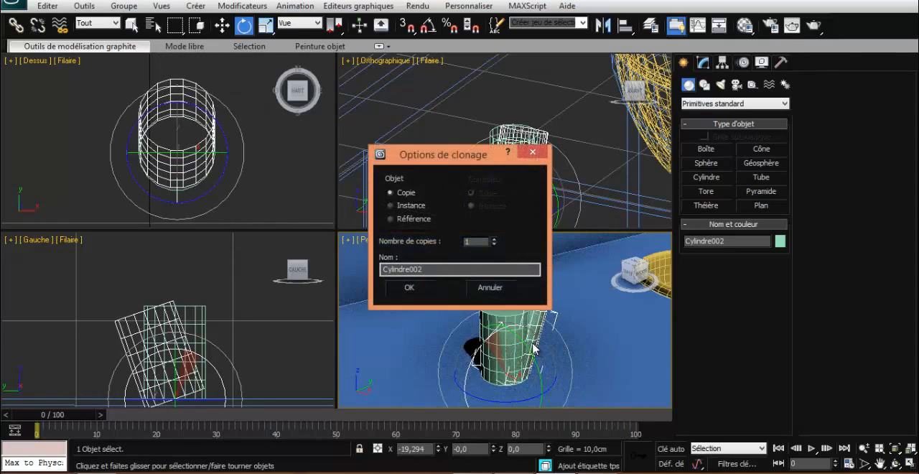
key("Escape")
left_click(428, 26)
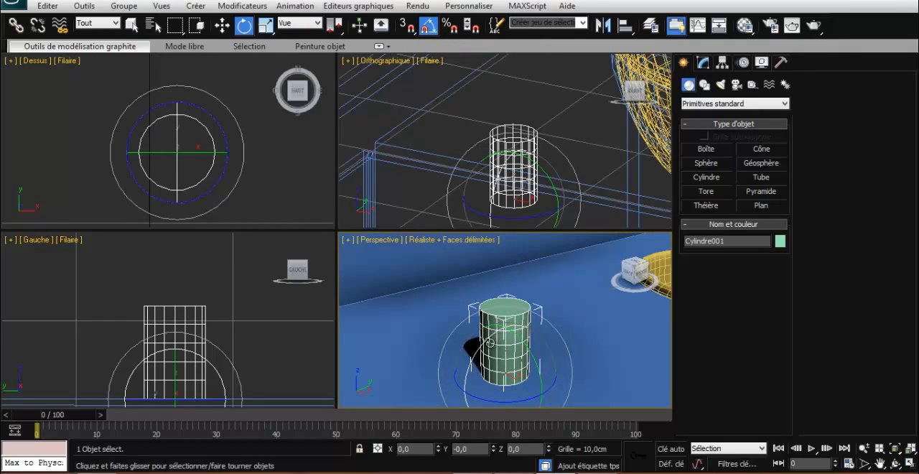
left_click_drag(483, 343, 549, 319, "shift")
left_click(424, 289)
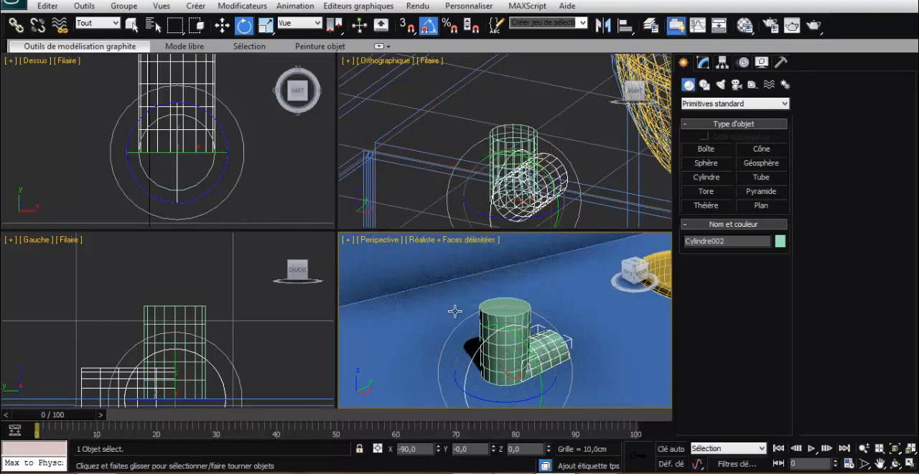
- Isolate the two cylinders in a maximised perspective viewport and deselect them
left_click(521, 343, "ctrl")
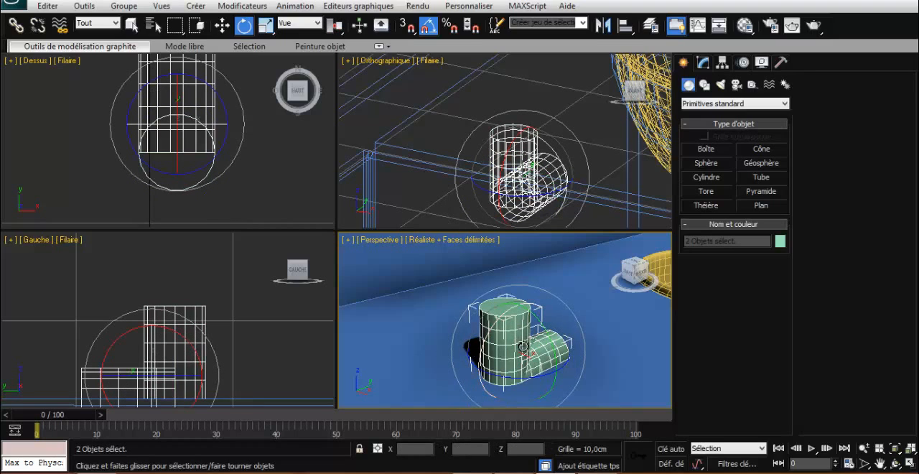
key("alt+q")
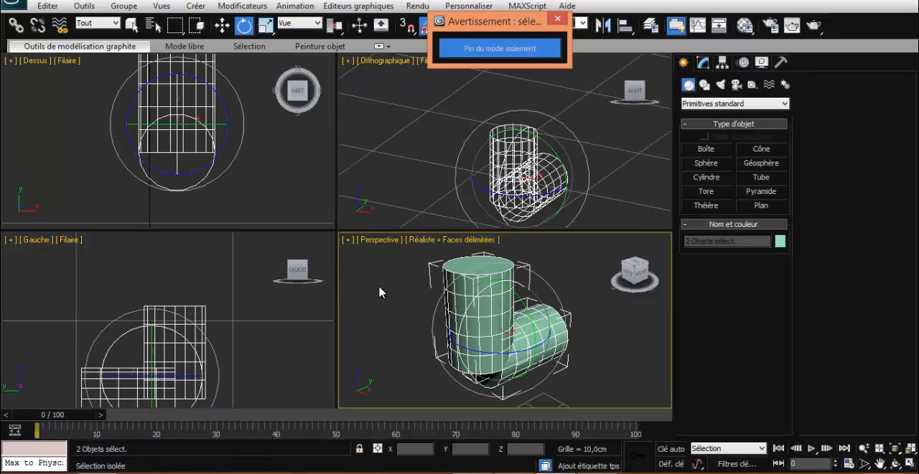
key("alt+w")
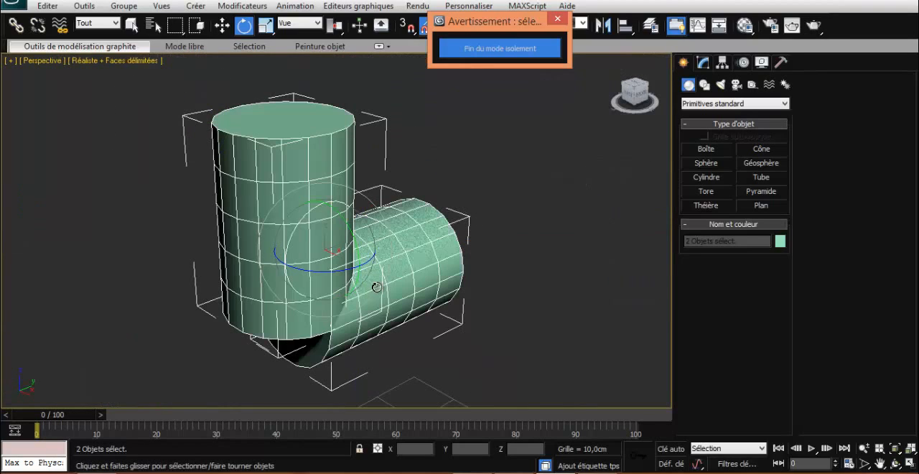
left_click(428, 211)
scroll(420, 188, "down", 3)
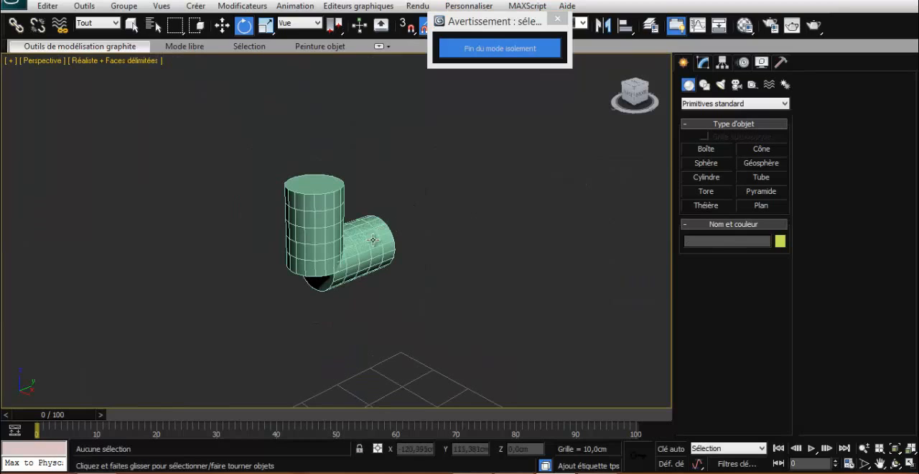
- Raise the horizontal cylinder to a Z position of about 77.3 cm, around the upright cylinder's mid-height
key("w")
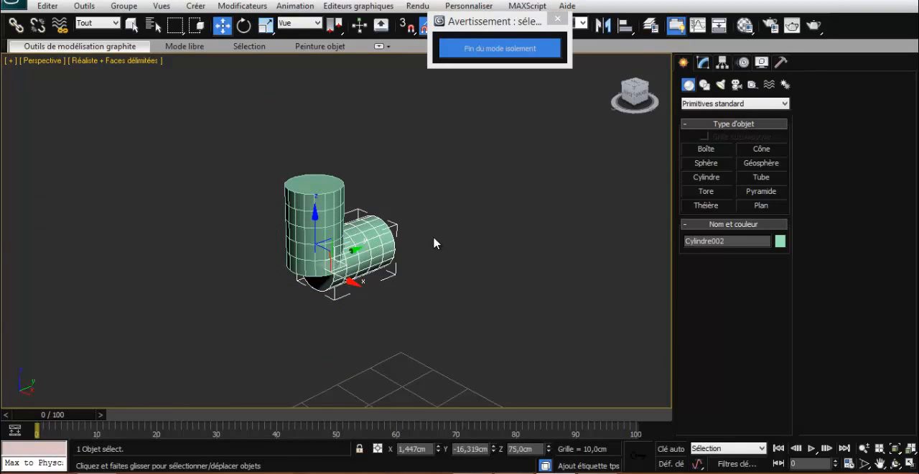
middle_click_drag(439, 243, 397, 262, "alt")
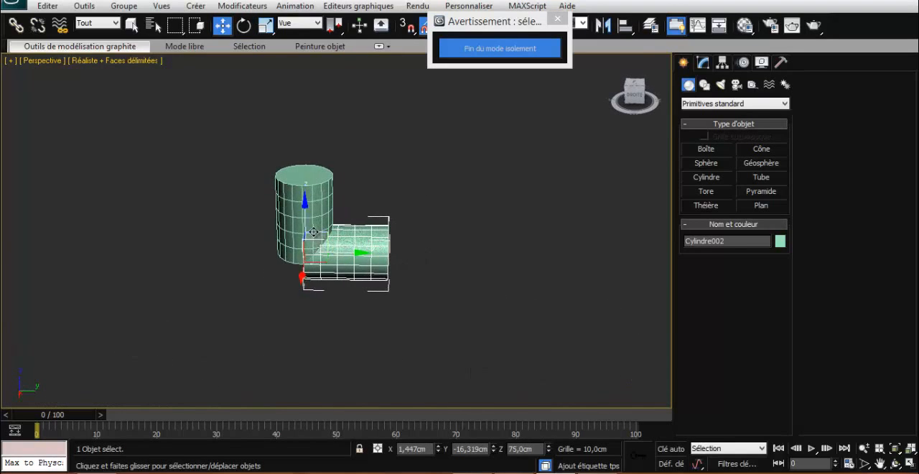
left_click_drag(305, 204, 306, 177)
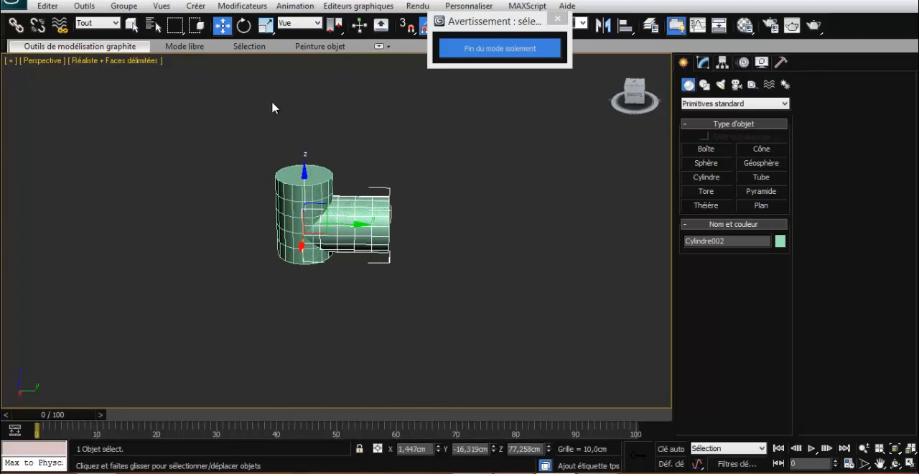
- Scale the horizontal cylinder to about 76% in thickness and 121% in length, and raise it to about 77.9 cm in Z
left_click(266, 27)
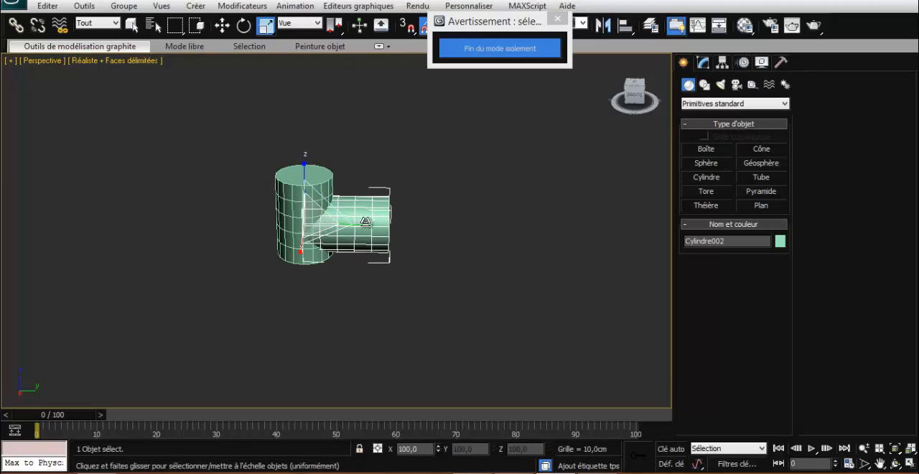
middle_click_drag(420, 225, 356, 238, "alt")
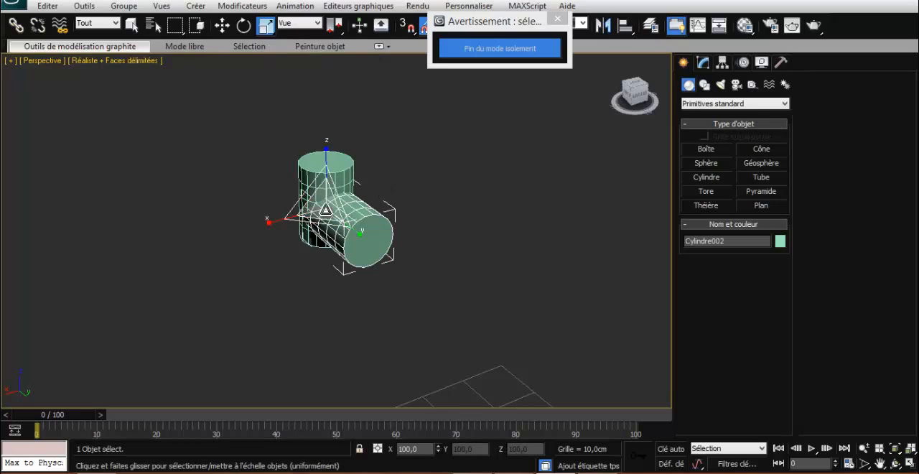
left_click_drag(325, 209, 371, 245)
middle_click_drag(418, 215, 456, 208)
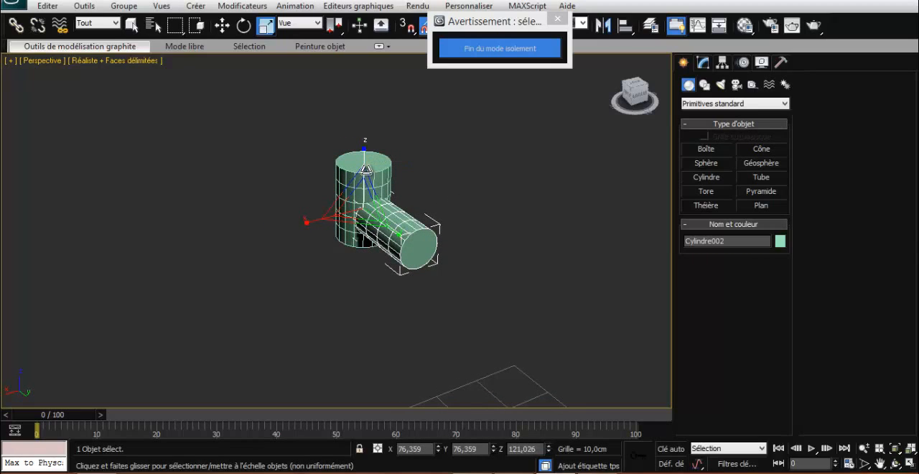
key("w")
left_click_drag(364, 163, 364, 157)
- Convert the horizontal cylinder to an editable polygon and select the loop of edges around it just before its free end
middle_click_drag(455, 255, 483, 244, "alt")
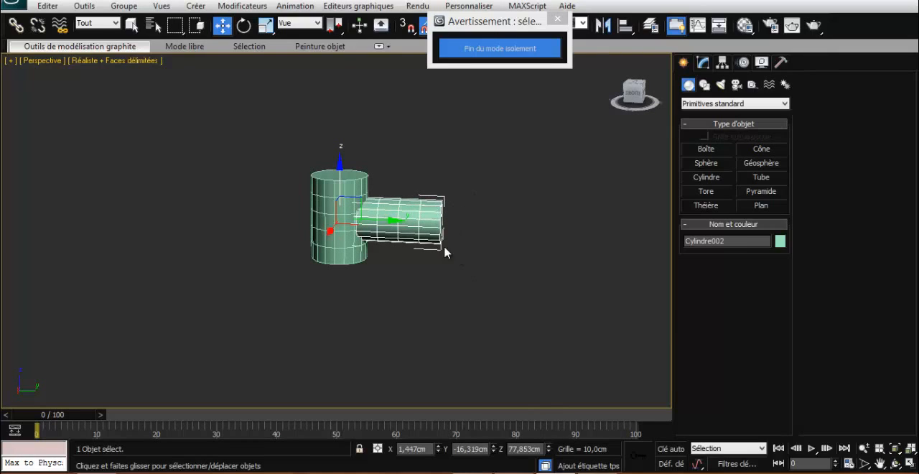
scroll(445, 251, "up", 2)
right_click(471, 212)
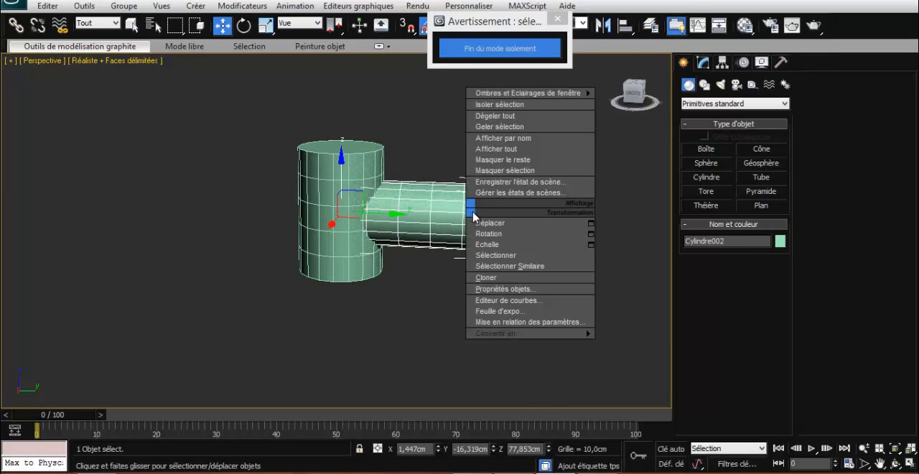
mouse_move(532, 334)
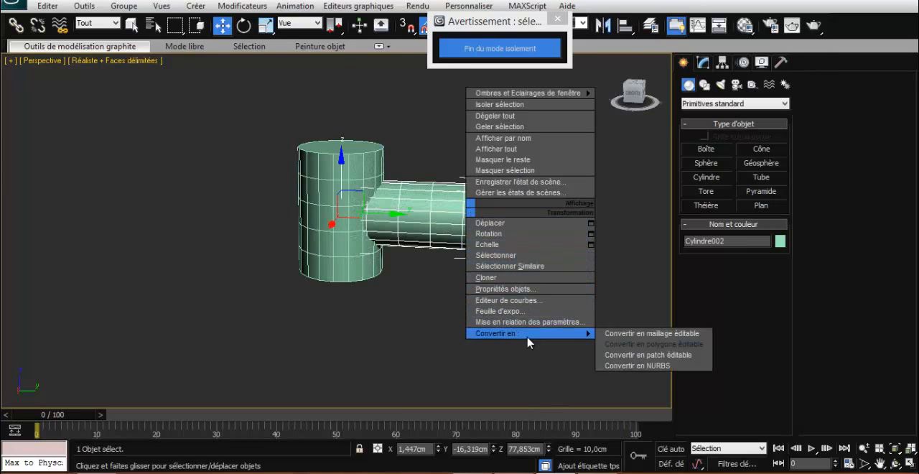
left_click(629, 344)
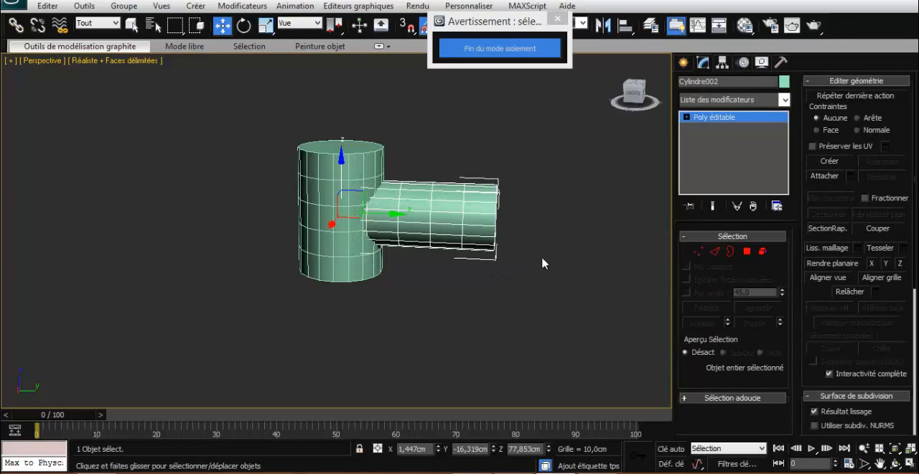
left_click(714, 250)
left_click(463, 218)
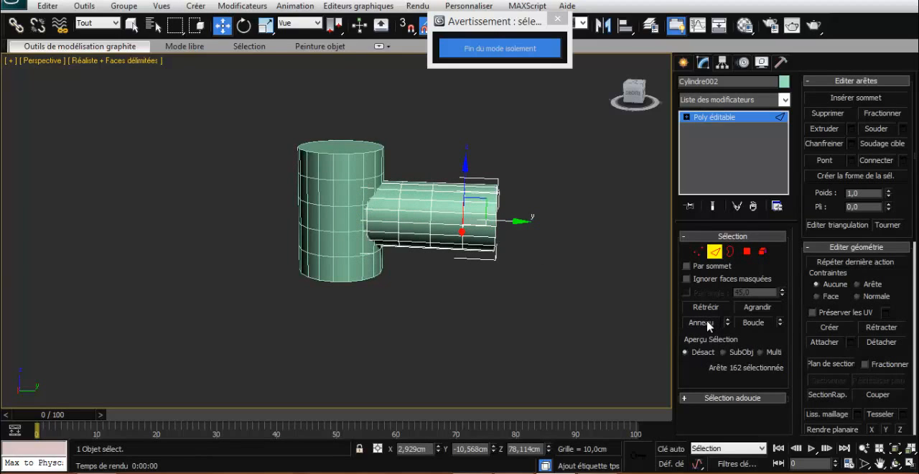
left_click(749, 322)
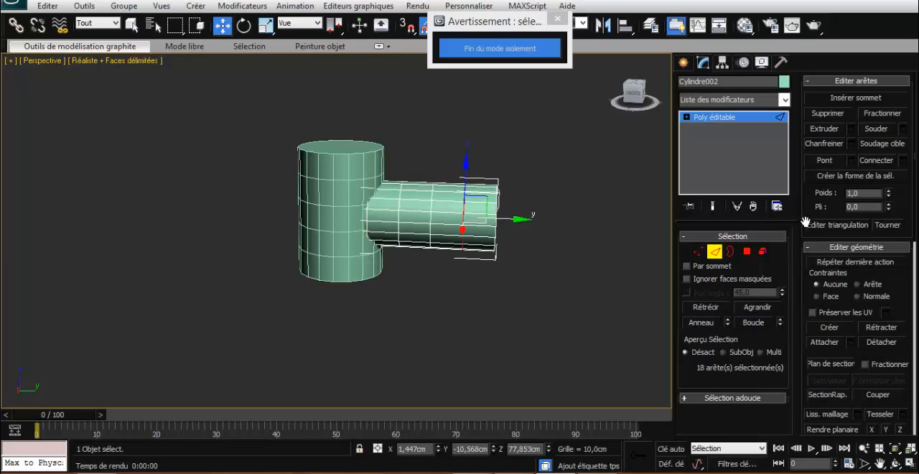
- Extrude the selected edge loop near the horizontal cylinder's free end inward, with a height of about -0.677 cm and a 0.02 cm width
left_click(852, 130)
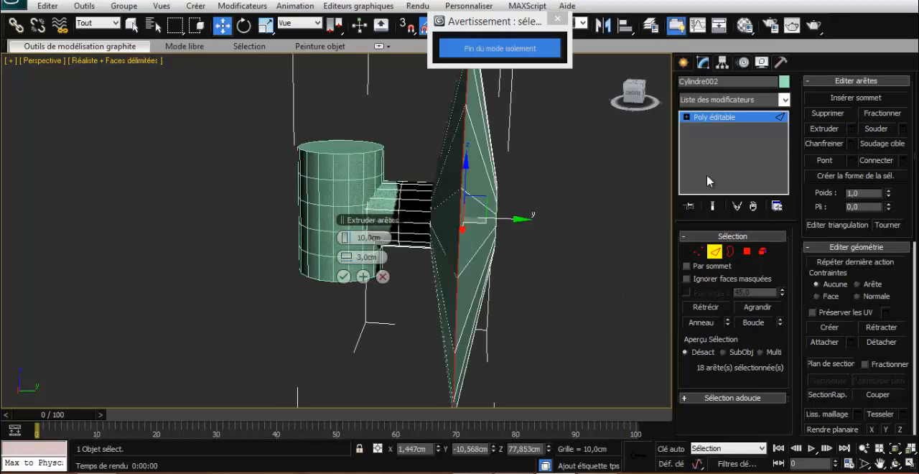
right_click(347, 238)
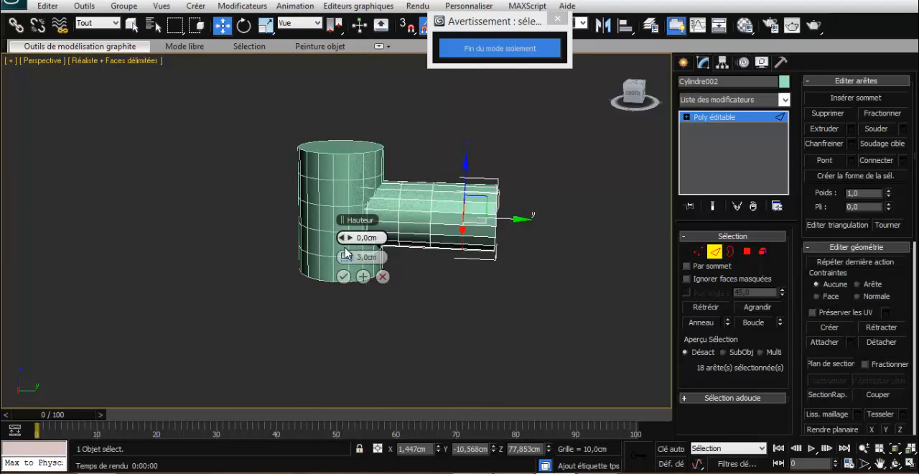
mouse_move(345, 257)
left_mouse_down()
mouse_move(328, 255)
mouse_move(347, 257)
left_mouse_up()
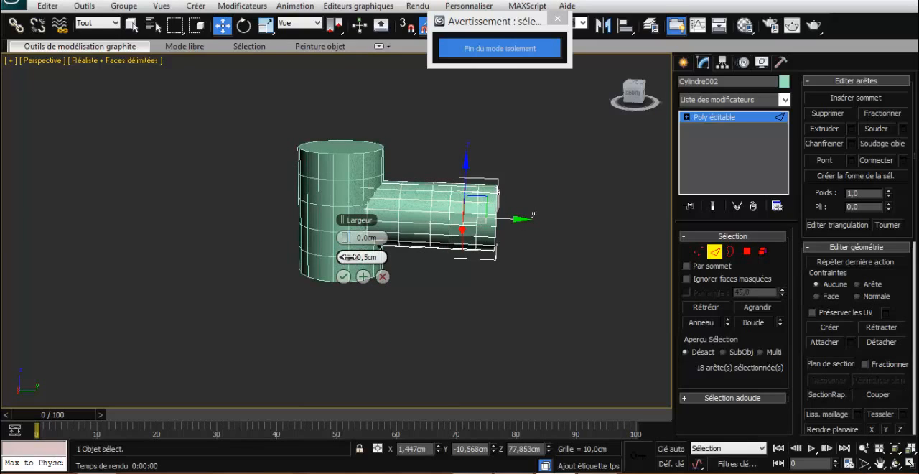
right_click(345, 256)
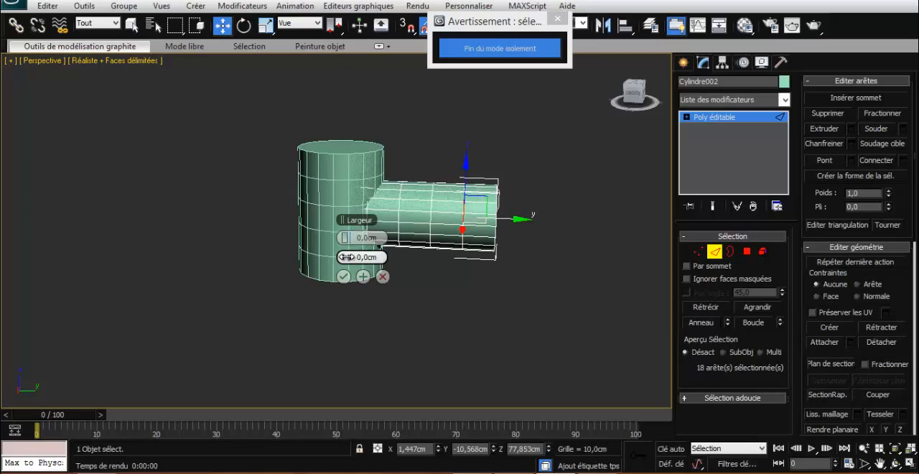
left_click_drag(345, 256, 352, 260)
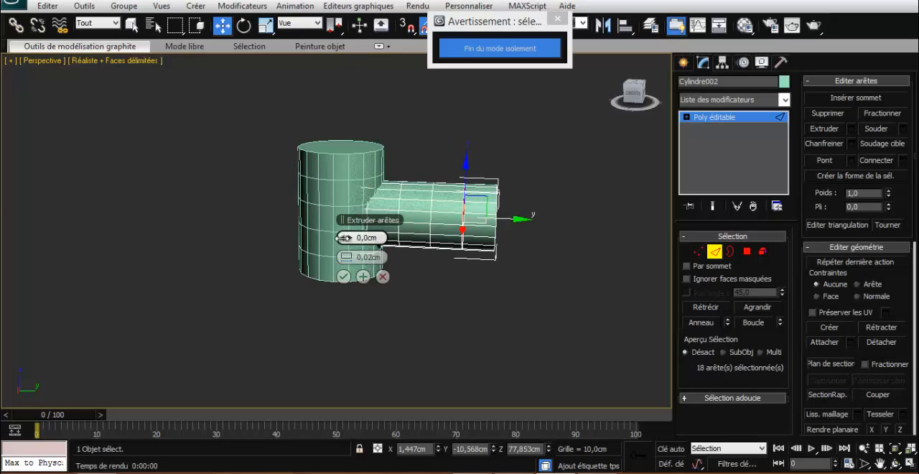
left_click_drag(343, 237, 339, 238)
left_click_drag(633, 94, 650, 107)
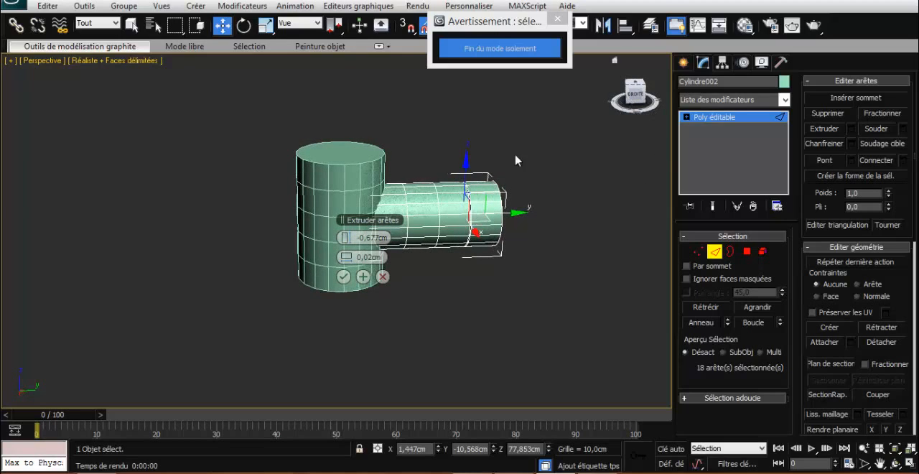
left_click(343, 277)
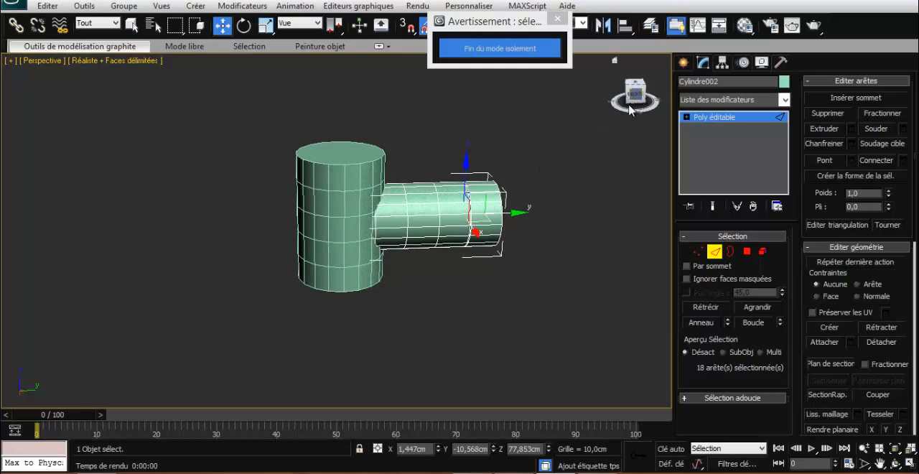
- Inset the two adjacent upper polygons between the groove and the horizontal cylinder's free end by 0.2 cm
left_click_drag(636, 97, 617, 119)
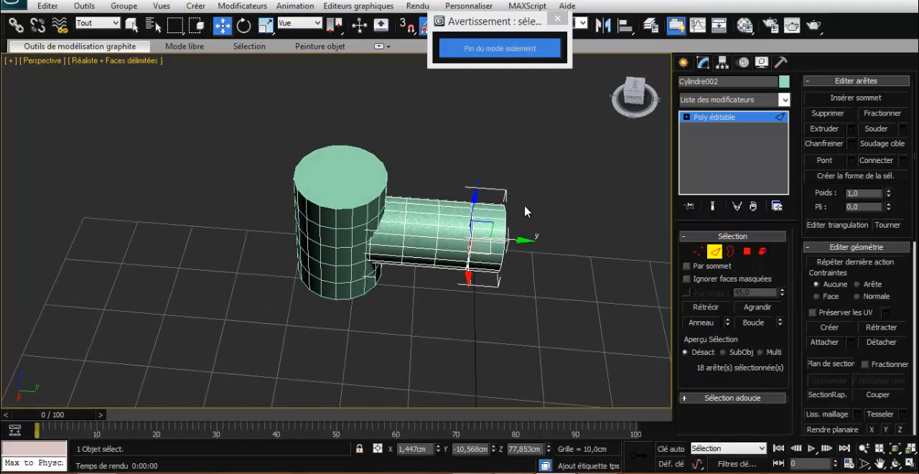
left_click(485, 227)
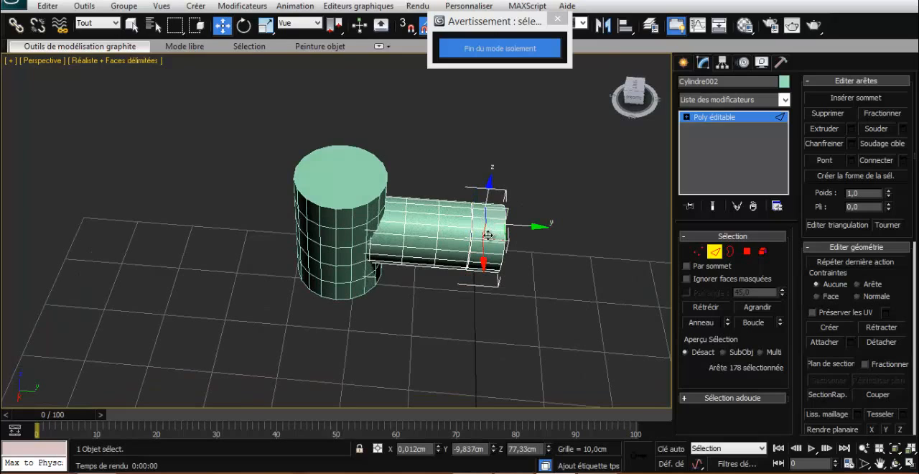
left_click(488, 235)
left_click(746, 251)
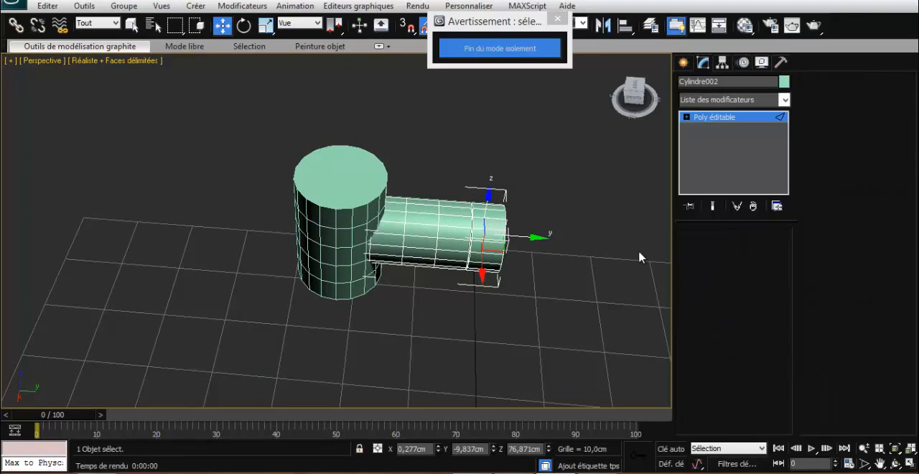
left_click(485, 219)
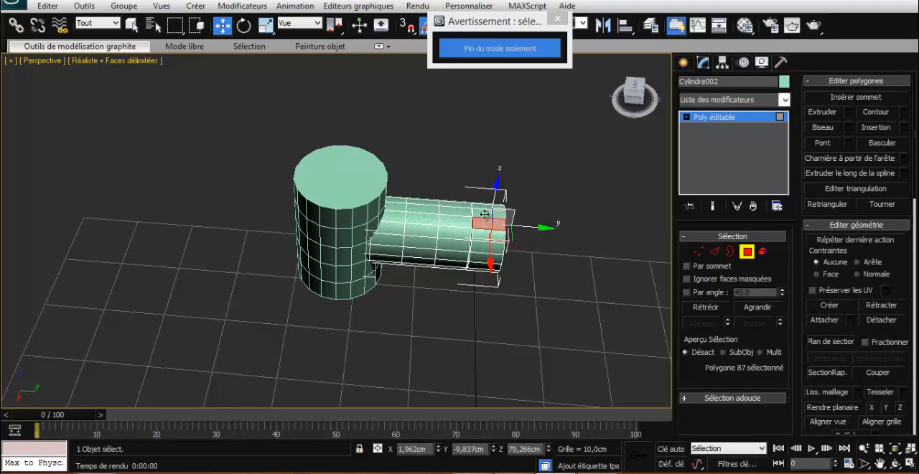
left_click(484, 214, "ctrl")
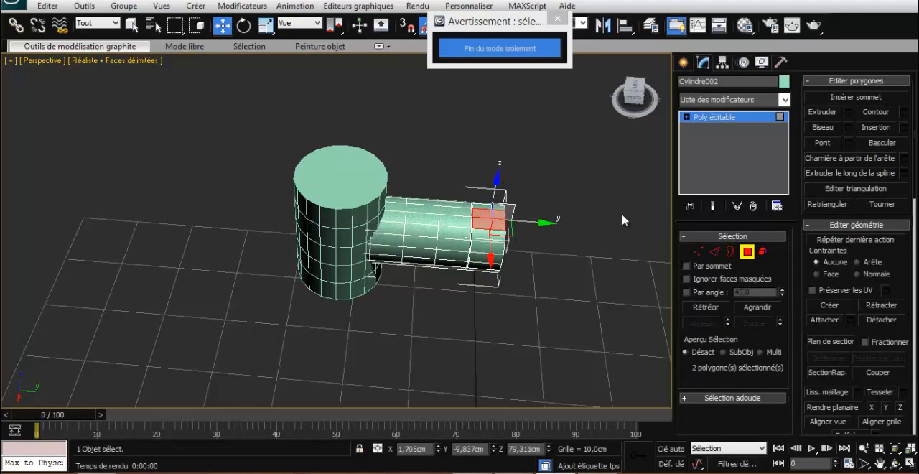
left_click(903, 129)
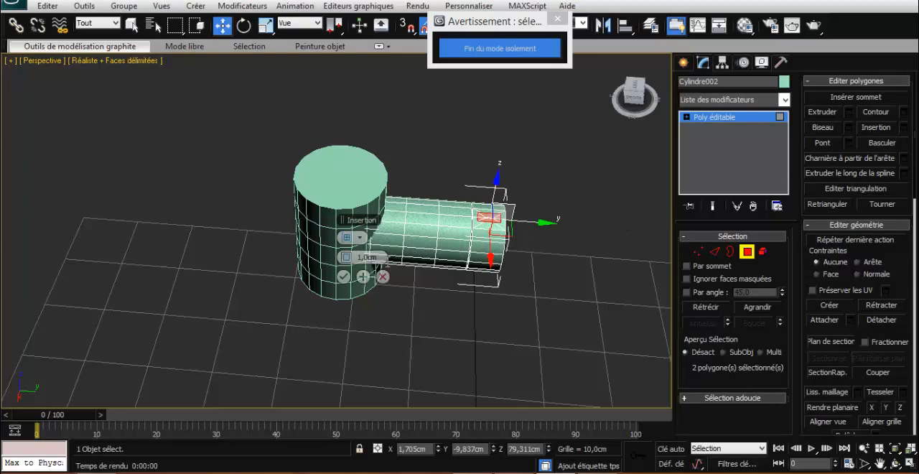
left_click_drag(336, 258, 334, 258)
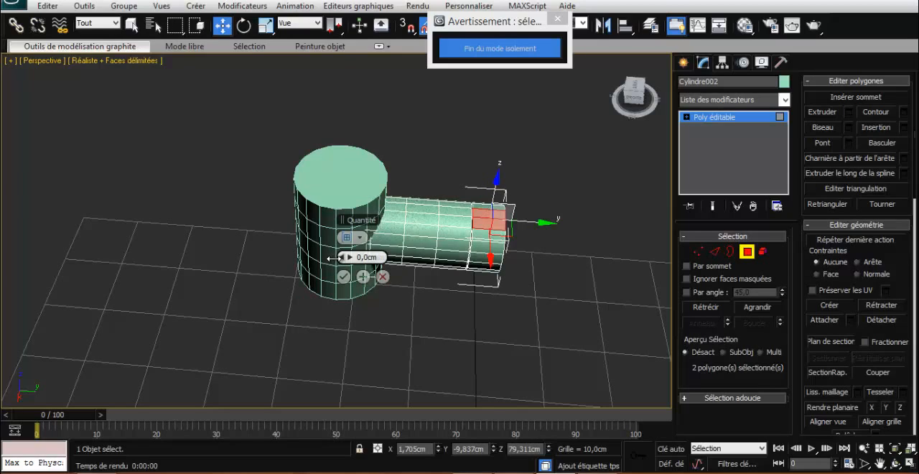
left_click_drag(335, 258, 374, 257)
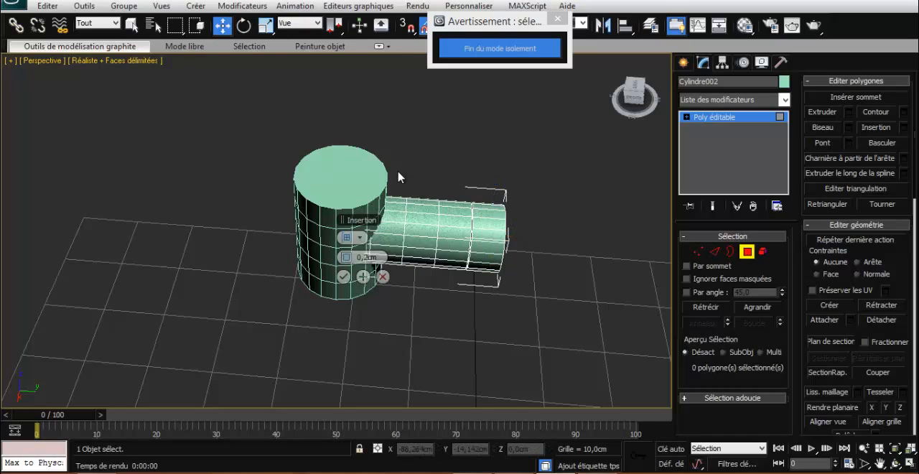
left_click(489, 217)
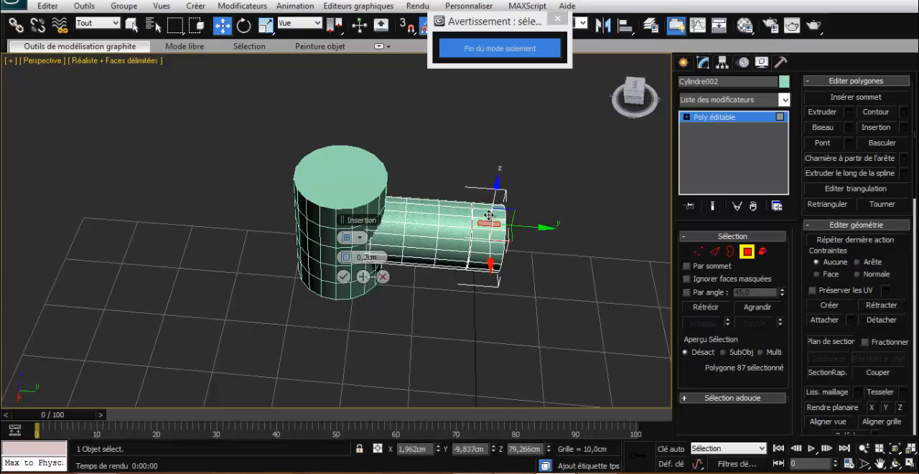
left_click(489, 215, "ctrl")
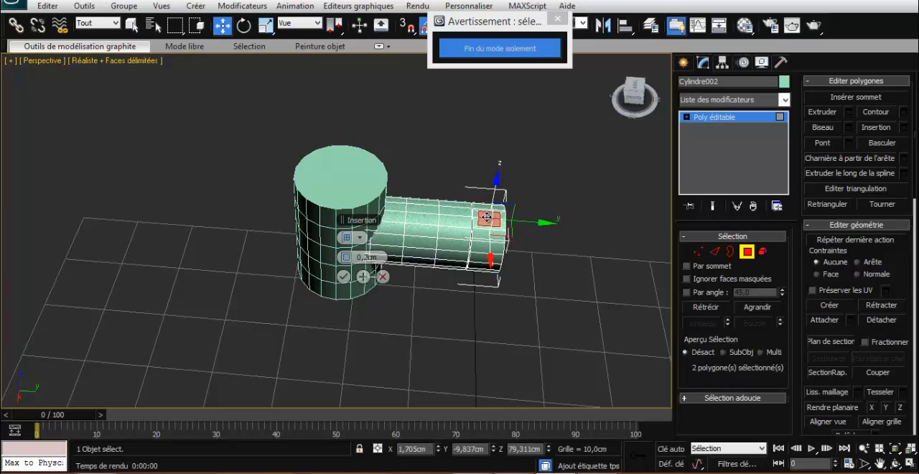
left_click(343, 277)
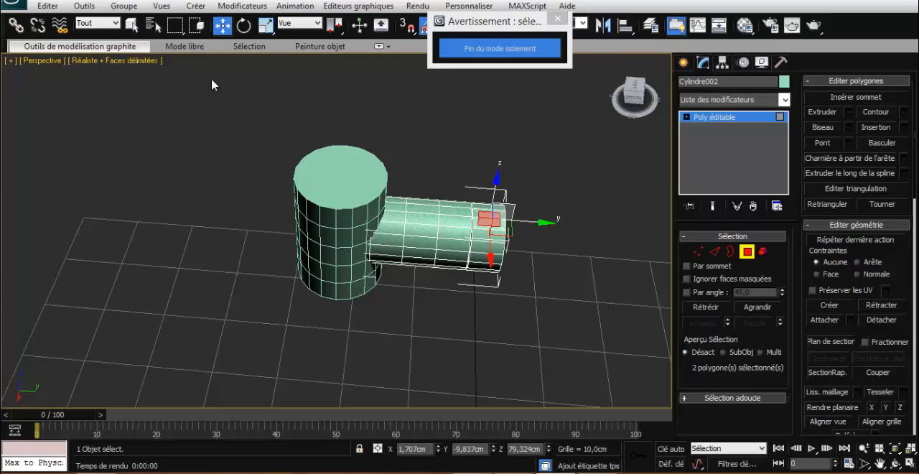
- Scale the two inset polygons slightly narrower along Y and extrude them by about 0.166 cm
left_click(265, 25)
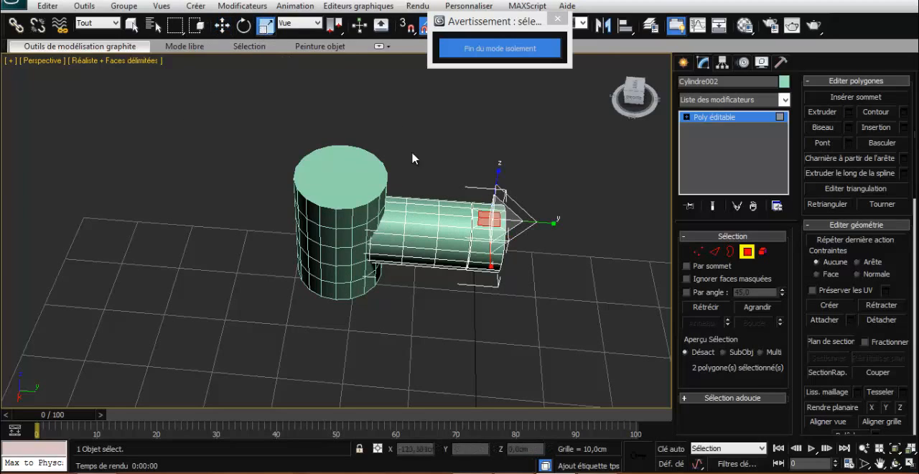
left_click_drag(549, 221, 538, 220)
left_click(848, 112)
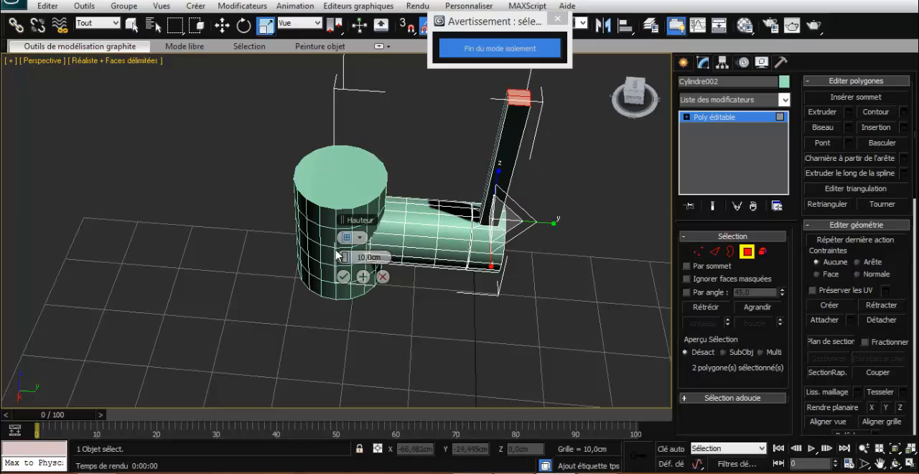
left_click_drag(344, 257, 298, 250)
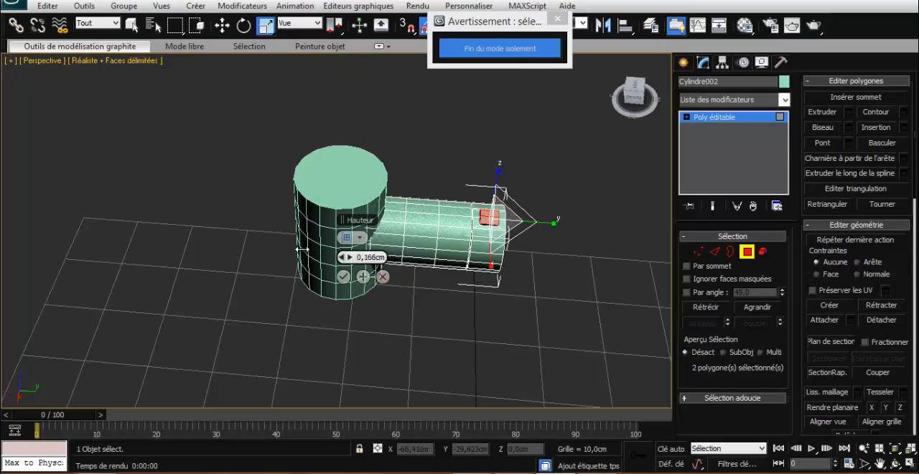
left_click(363, 277)
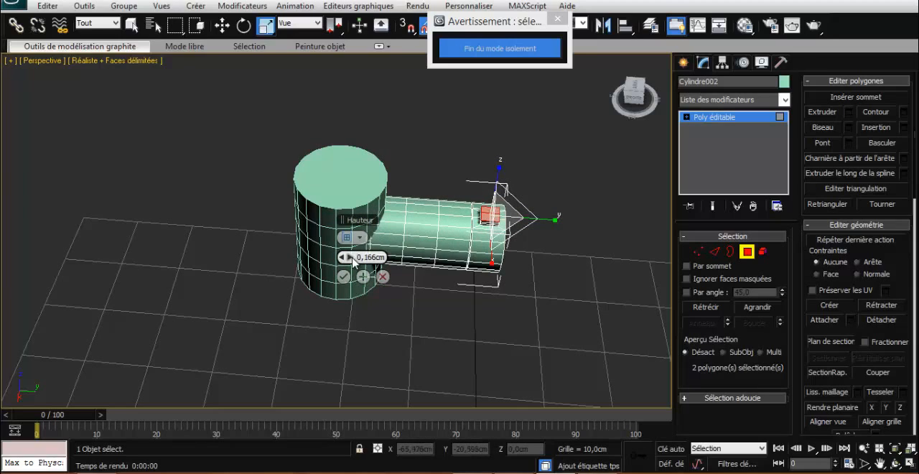
- Extrude the same polygons upward twice by about 2.333 cm and once by about 0.333 cm to form the tap's lever
left_click_drag(353, 262, 354, 257)
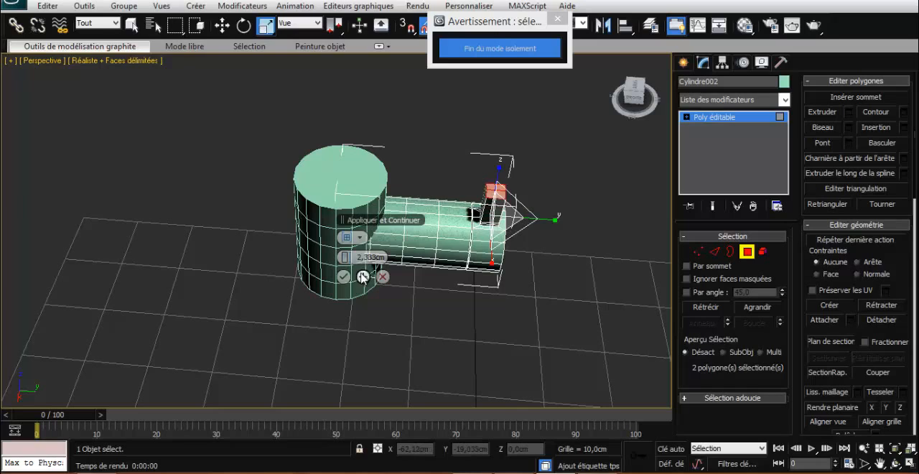
left_click(361, 276)
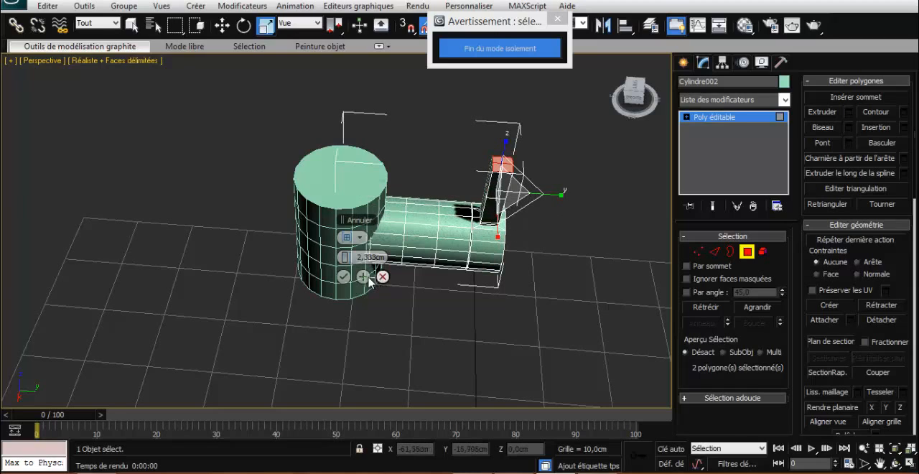
left_click(365, 277)
left_click_drag(344, 258, 331, 258)
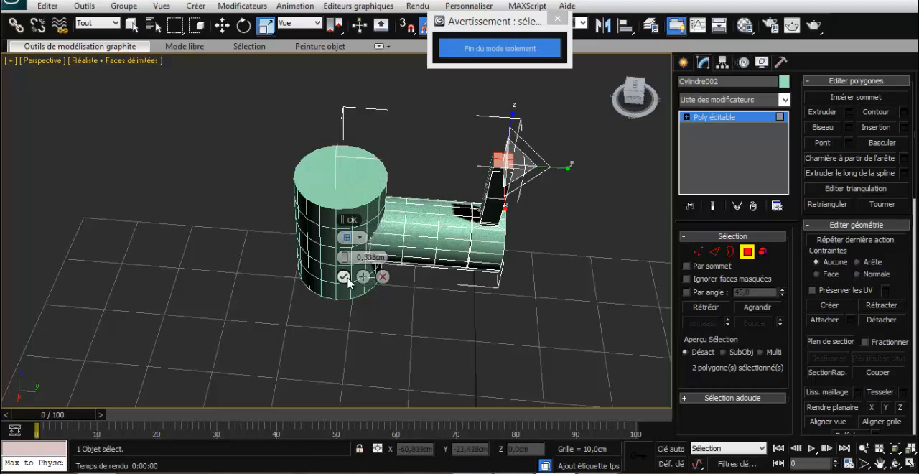
left_click(343, 275)
- Scale the vertices of the horizontal cylinder's two middle loops along Y to bring the loops close together
mouse_move(636, 102)
left_mouse_down()
mouse_move(660, 89)
mouse_move(618, 101)
left_mouse_up()
left_click(698, 251)
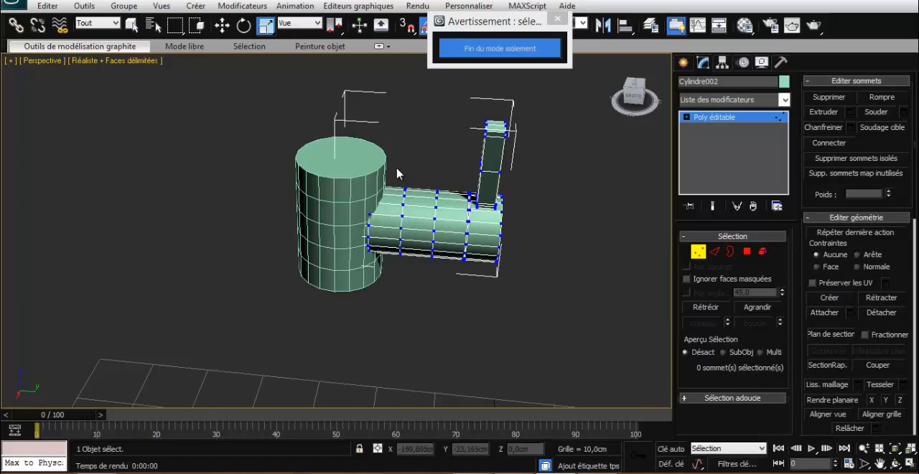
left_click_drag(396, 167, 442, 280)
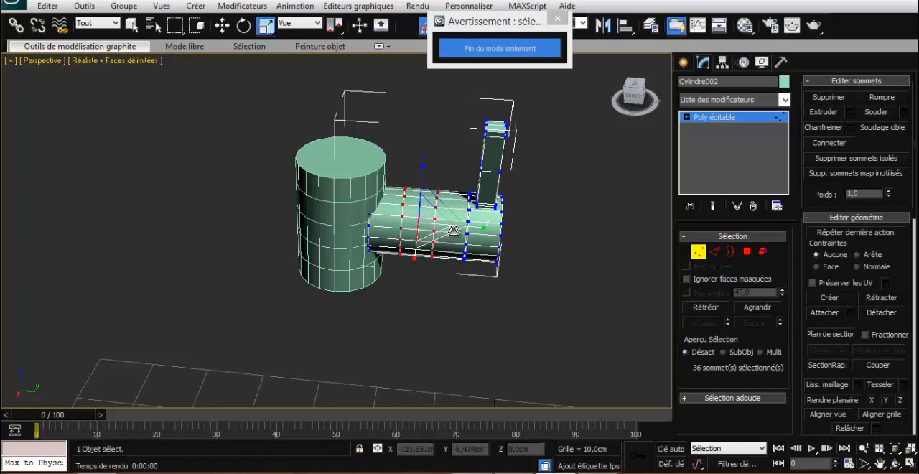
left_click_drag(457, 227, 402, 229)
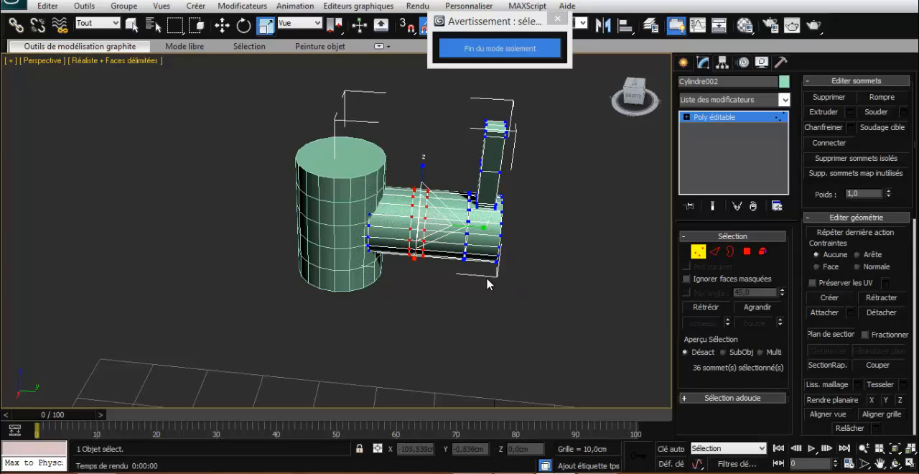
- Move the vertices of the free end and the lever along Y toward the middle loops, to about -11.72 cm
left_click_drag(520, 296, 453, 100)
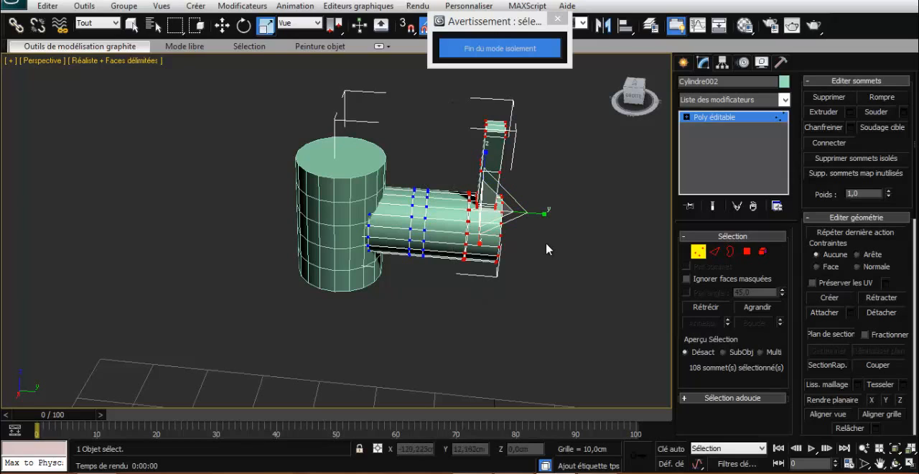
key("w")
left_click_drag(531, 213, 459, 202)
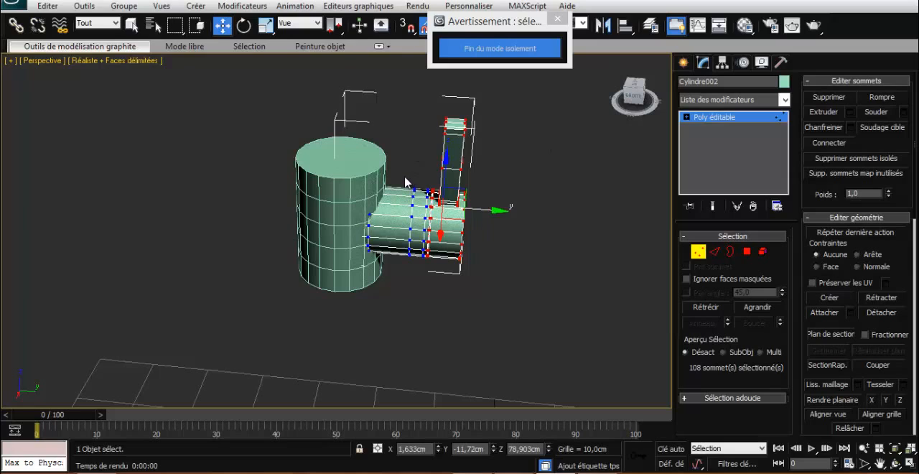
- Shift the vertices of the middle loops, free end and lever together along Y toward the upright cylinder, and deselect them
left_click_drag(405, 178, 429, 263)
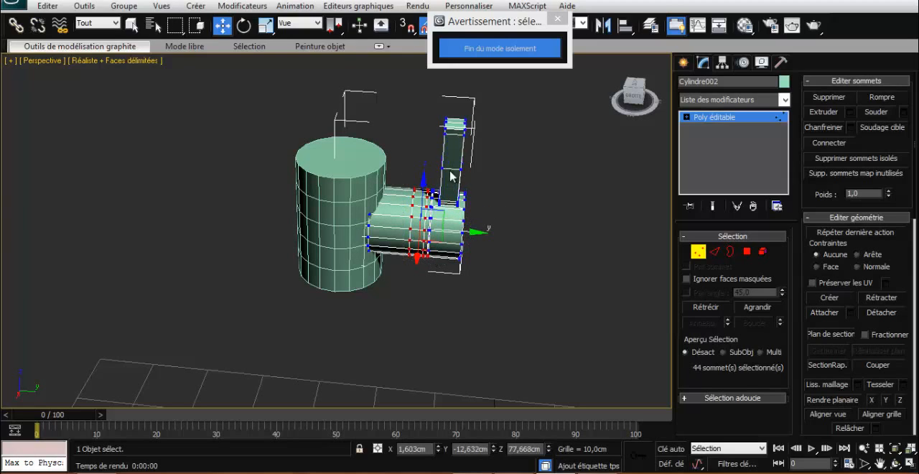
left_click_drag(501, 173, 497, 308)
left_click_drag(495, 215, 474, 215)
left_click(524, 173)
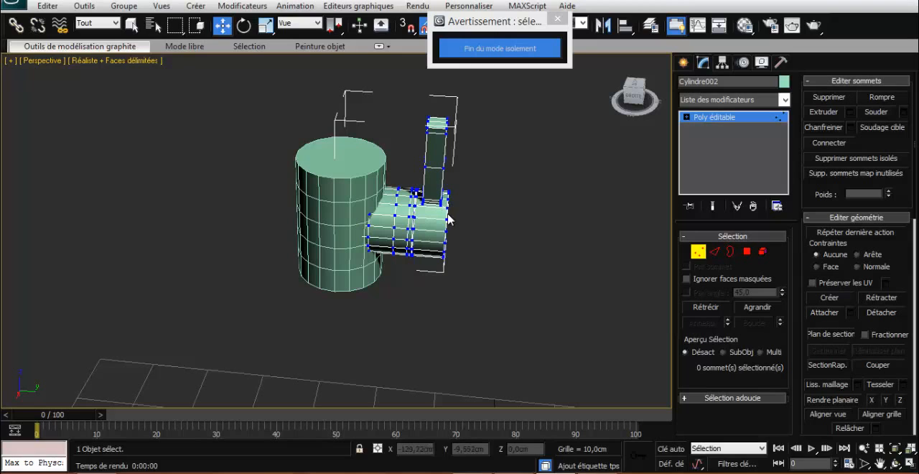
- Try to select the edge loop around the horizontal cylinder's free end
left_click_drag(633, 100, 593, 132)
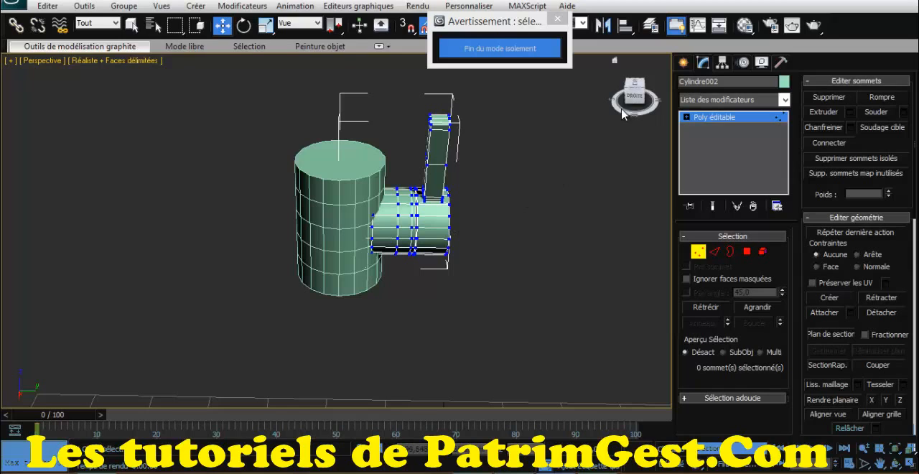
left_click_drag(626, 101, 600, 98)
left_click(699, 252)
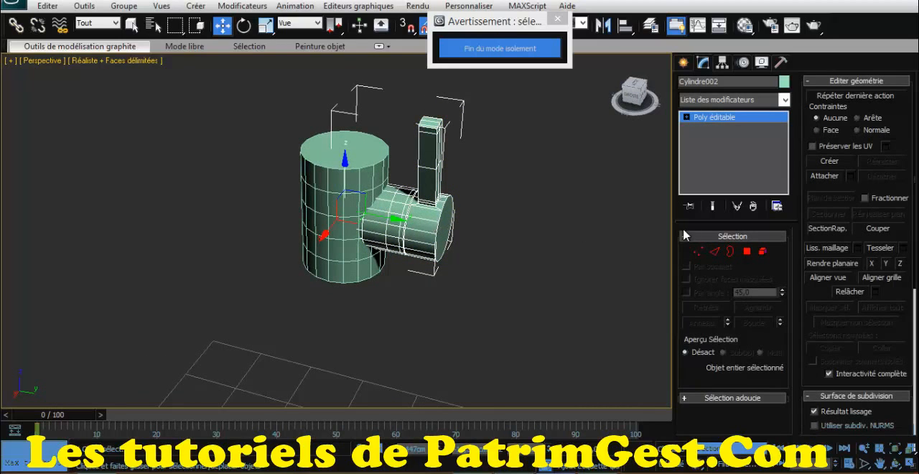
left_click(714, 250)
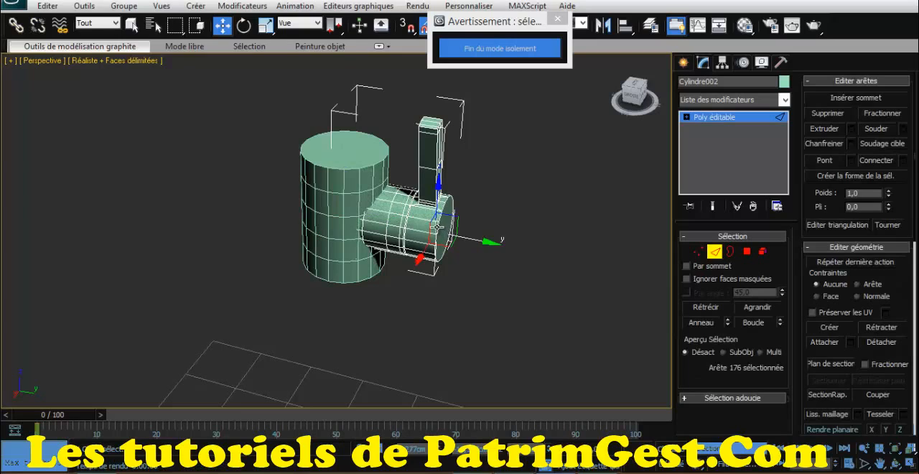
left_click(437, 228)
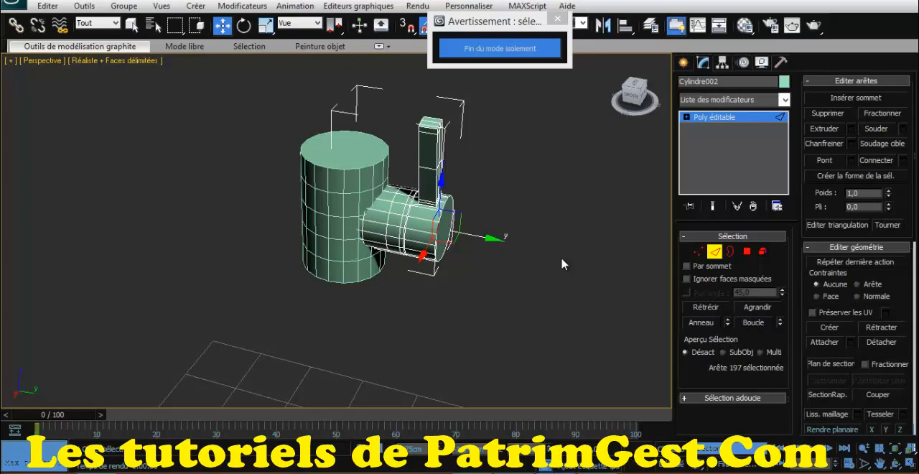
left_click(750, 323)
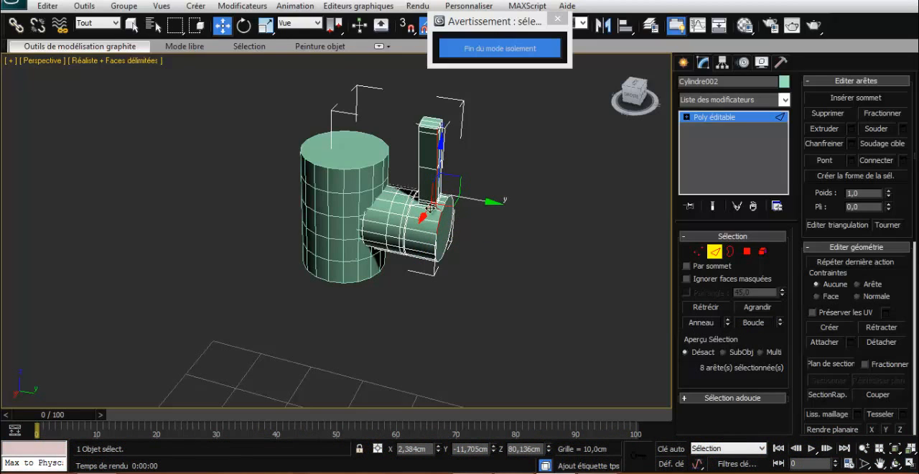
left_click(442, 209)
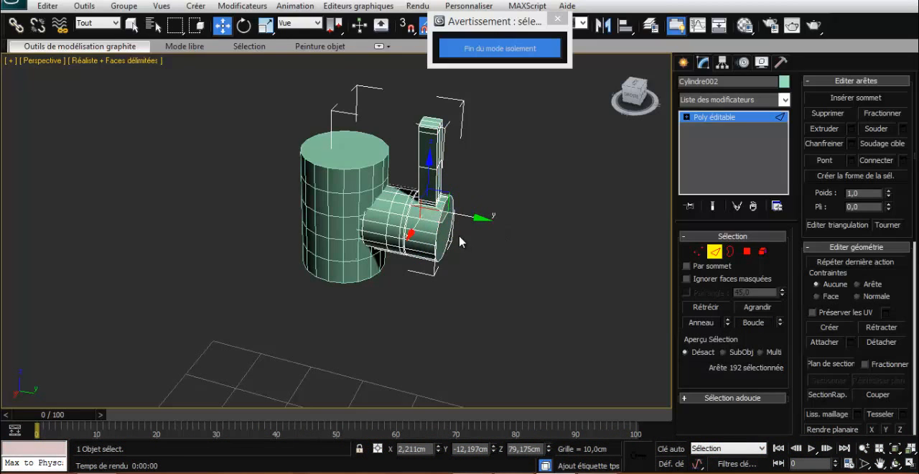
- Select the border edges of the horizontal cylinder's free end cap and chamfer them by 0.1 cm with one segment
left_click(746, 251)
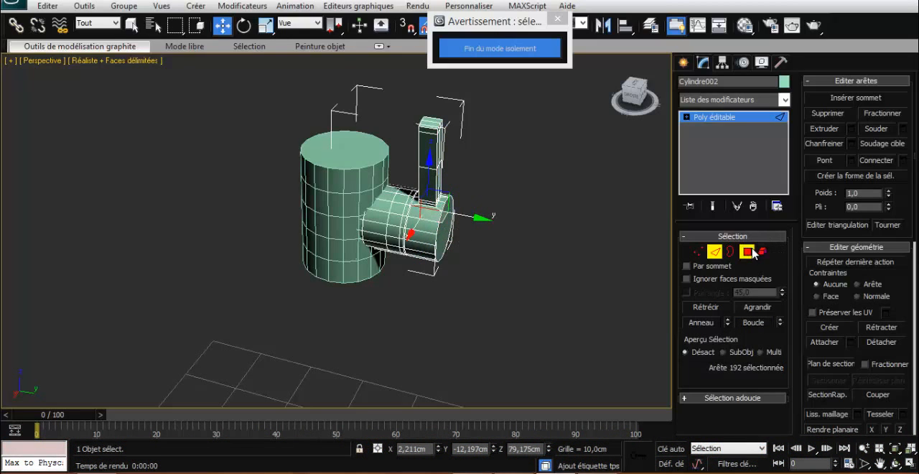
left_click(446, 216)
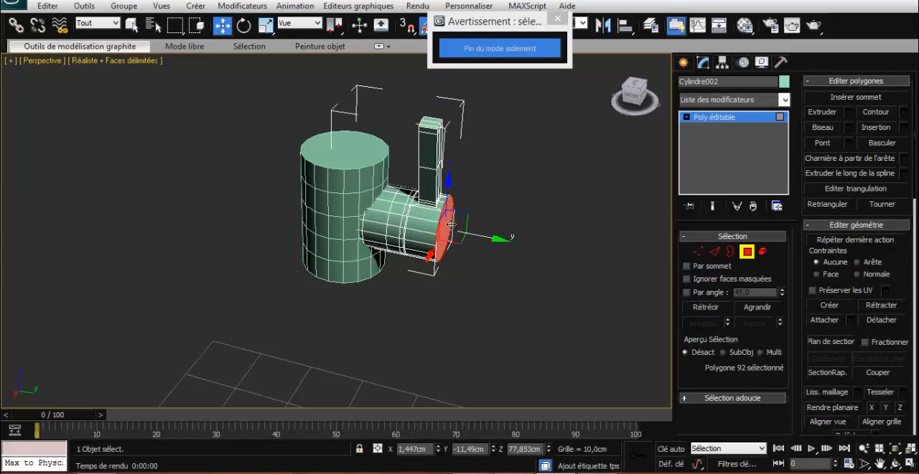
left_click(714, 255)
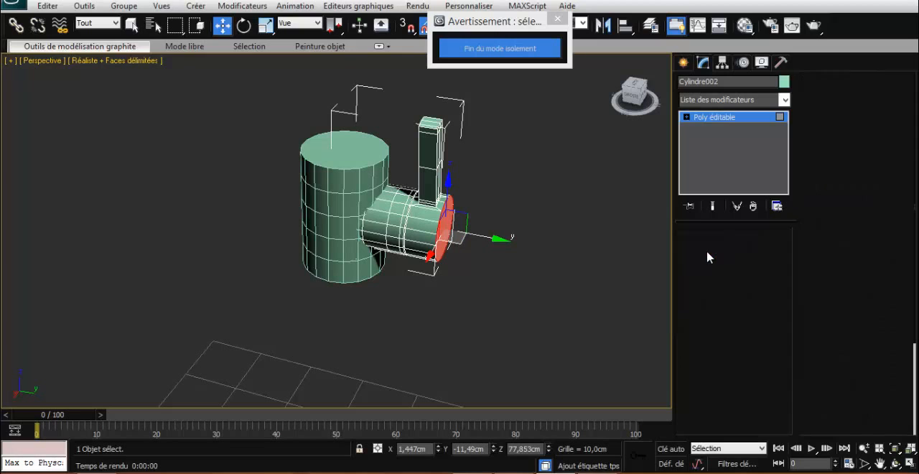
left_click_drag(625, 97, 604, 100)
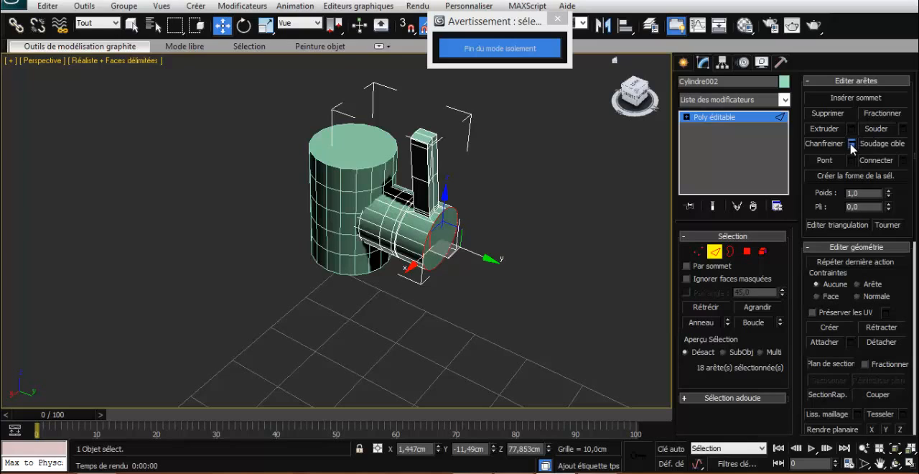
left_click(902, 160)
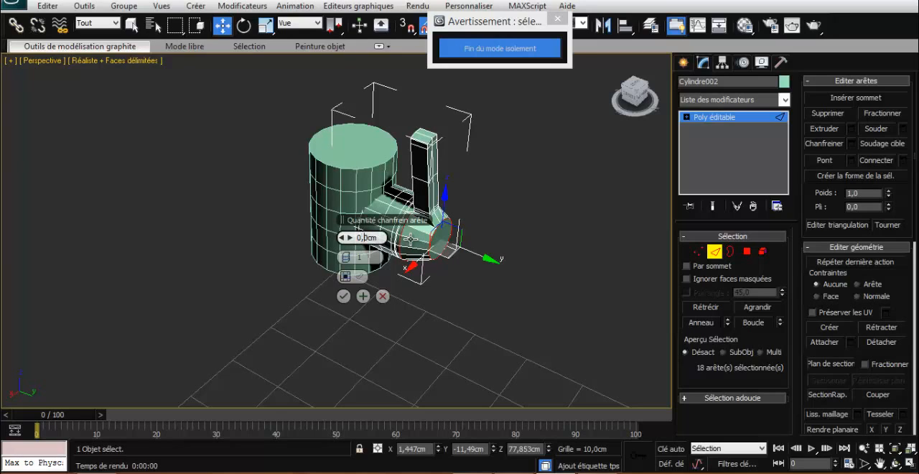
left_click(368, 256)
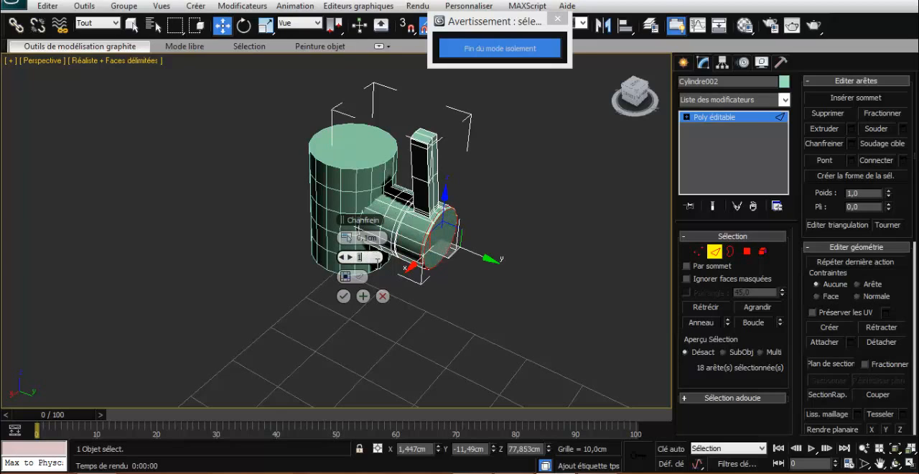
left_click(344, 295)
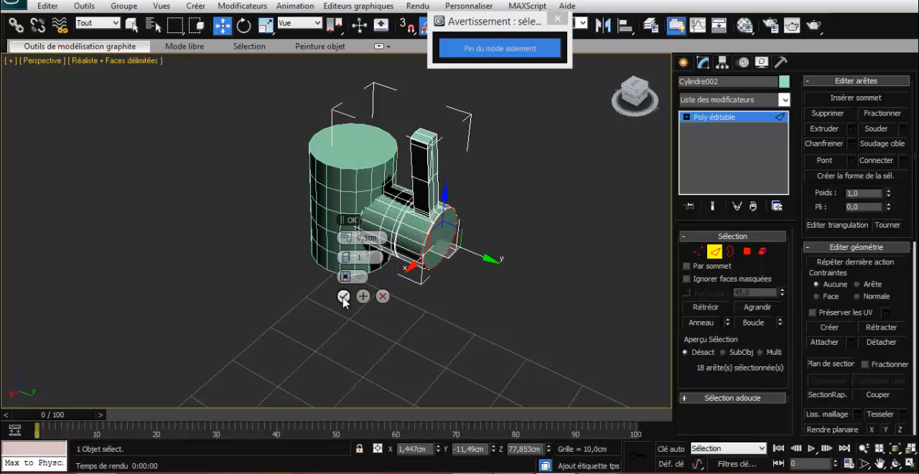
left_click(344, 296)
- Leave the horizontal cylinder's sub-object editing and convert the upright cylinder to an editable polygon
left_click_drag(634, 96, 16, 86)
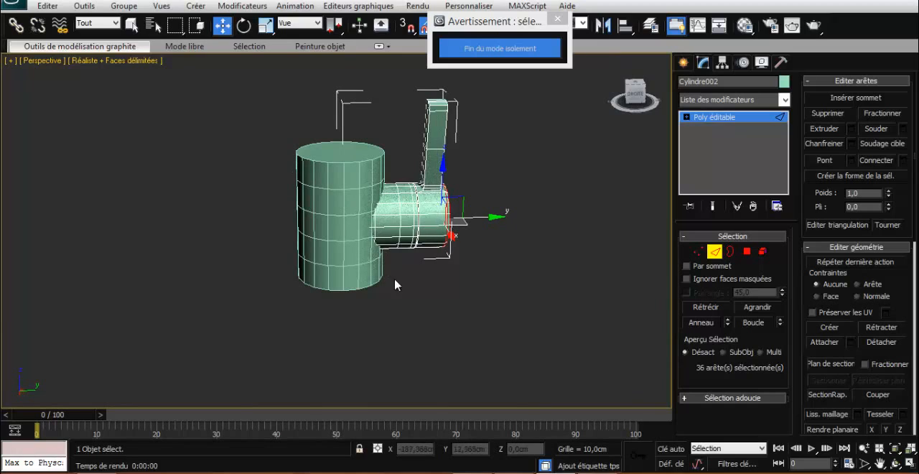
middle_click_drag(373, 297, 314, 272, "alt")
left_click(746, 251)
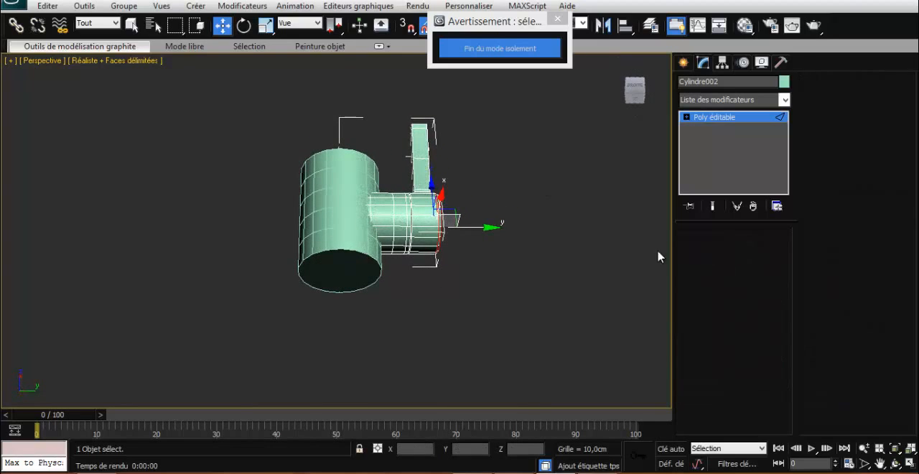
left_click(347, 241)
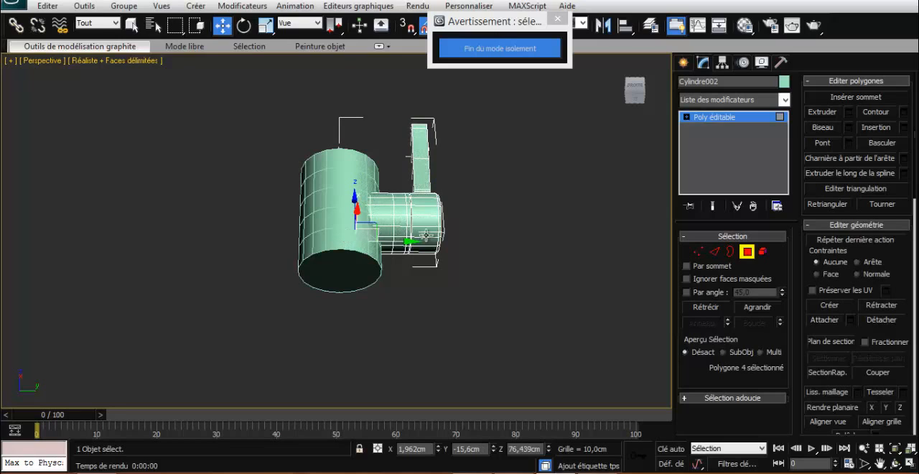
left_click(743, 253)
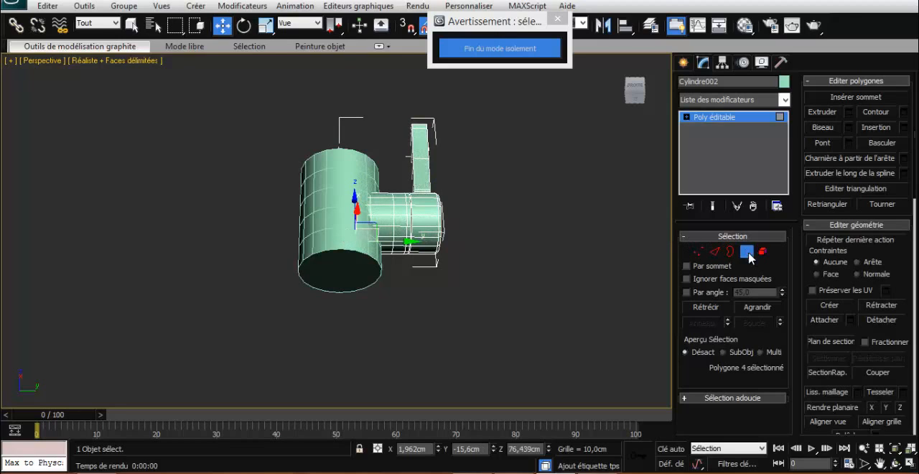
left_click(341, 214)
right_click(340, 212)
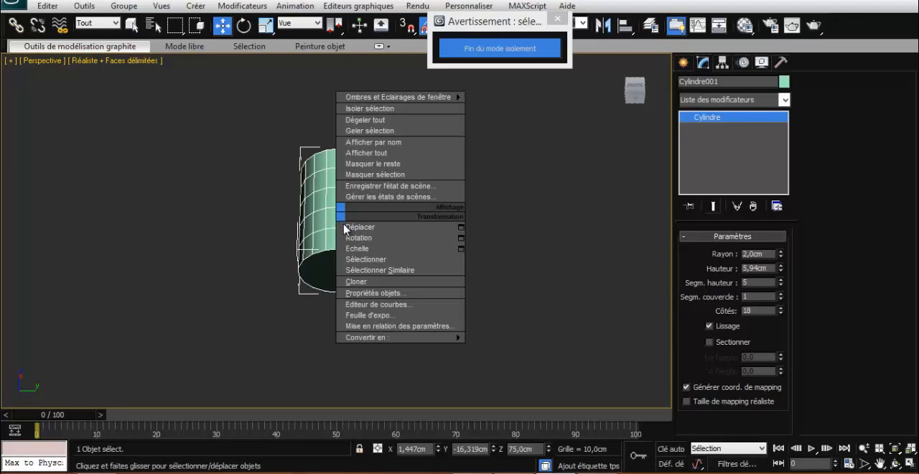
mouse_move(452, 338)
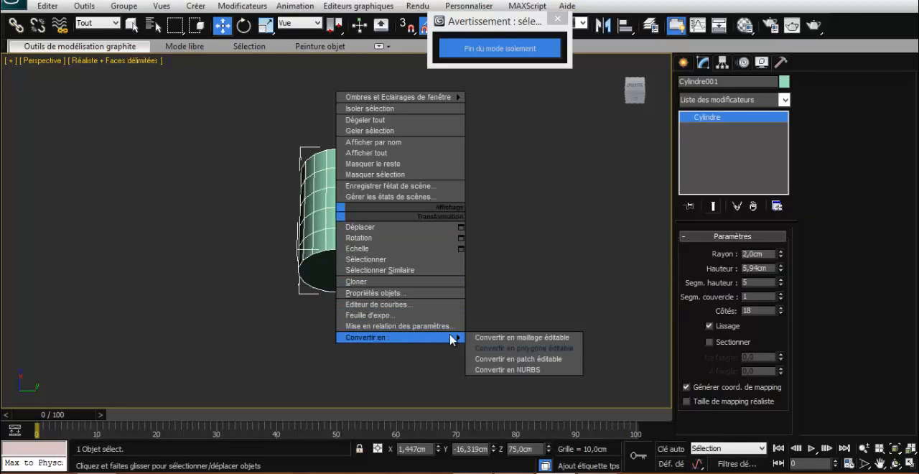
left_click(508, 347)
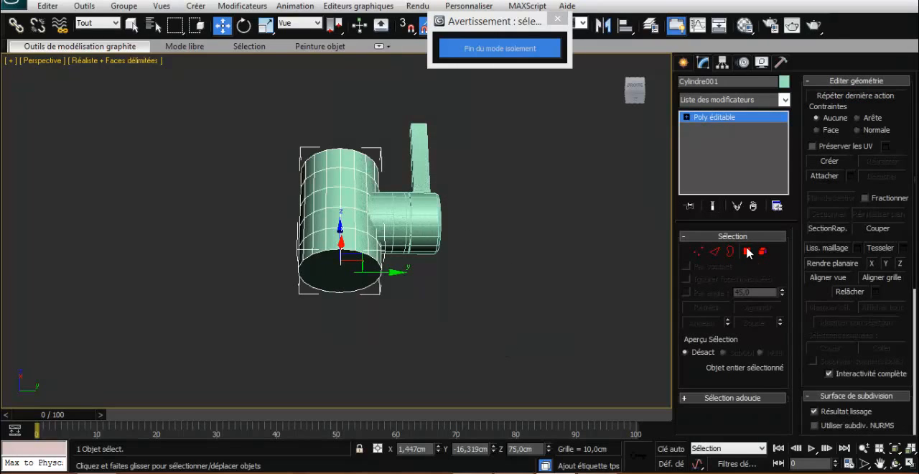
- Select the upright cylinder's bottom polygon and scale it up uniformly to flare the tap's base
left_click(747, 251)
left_click(350, 267)
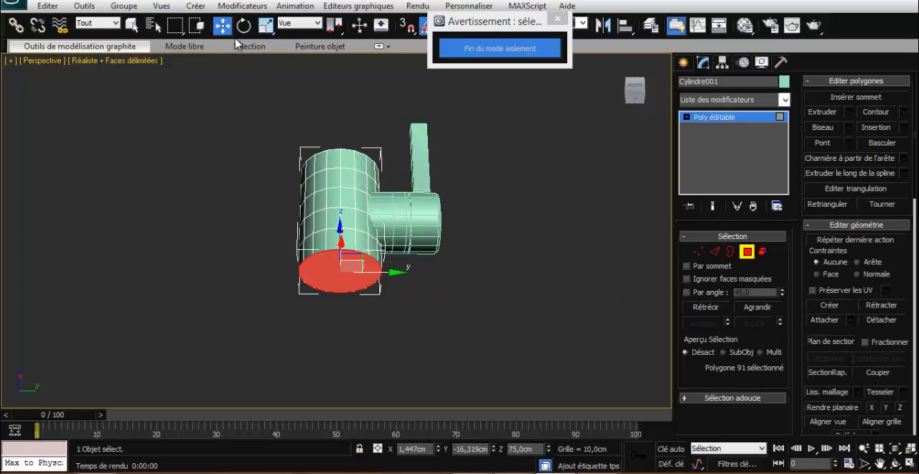
left_click(265, 25)
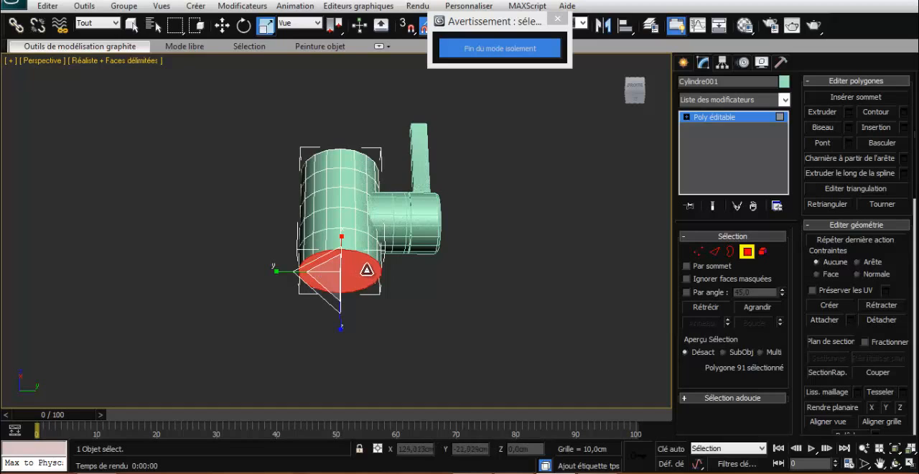
middle_click_drag(363, 267, 329, 243, "alt")
left_click_drag(329, 243, 331, 238)
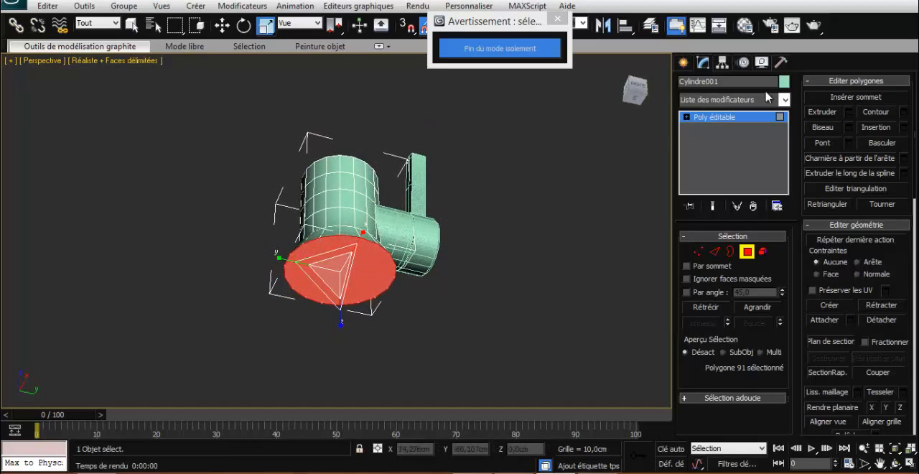
- Extrude the enlarged bottom polygon downward by about 0.499 cm to give the base a rim
left_click(849, 113)
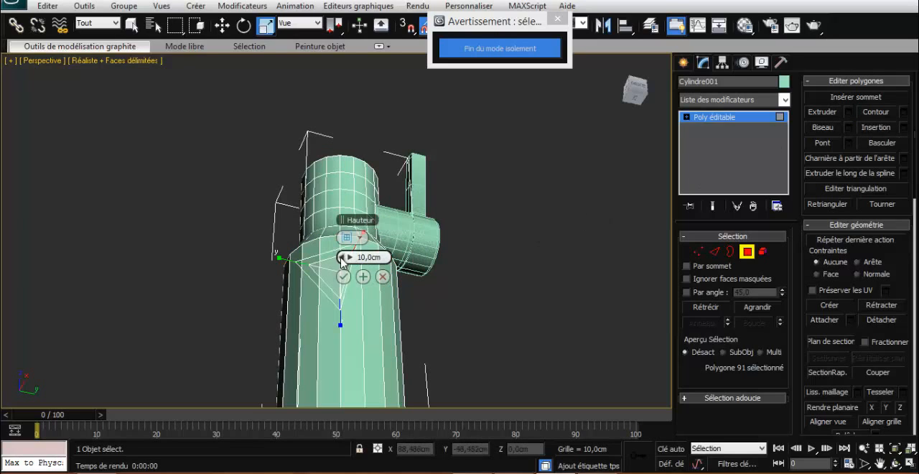
left_click_drag(341, 257, 298, 253)
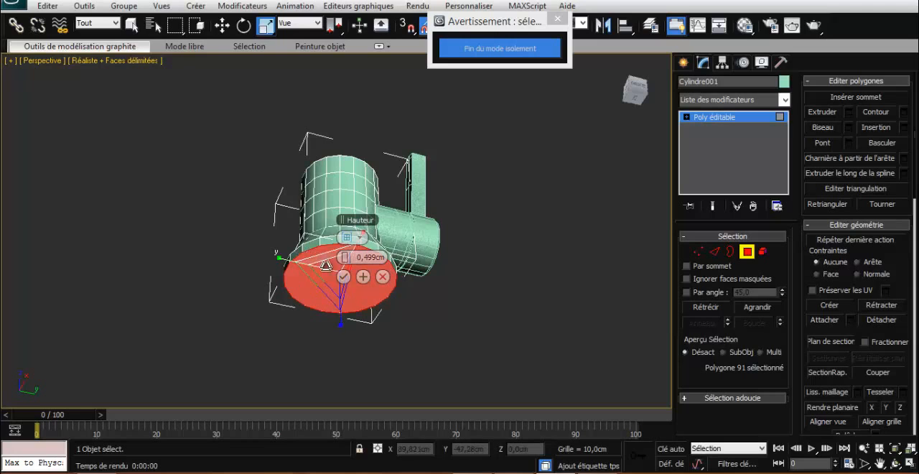
left_click(343, 275)
- Select the upright cylinder's top polygon and scale it down uniformly to about half its width to taper the top
left_click_drag(640, 96, 642, 146)
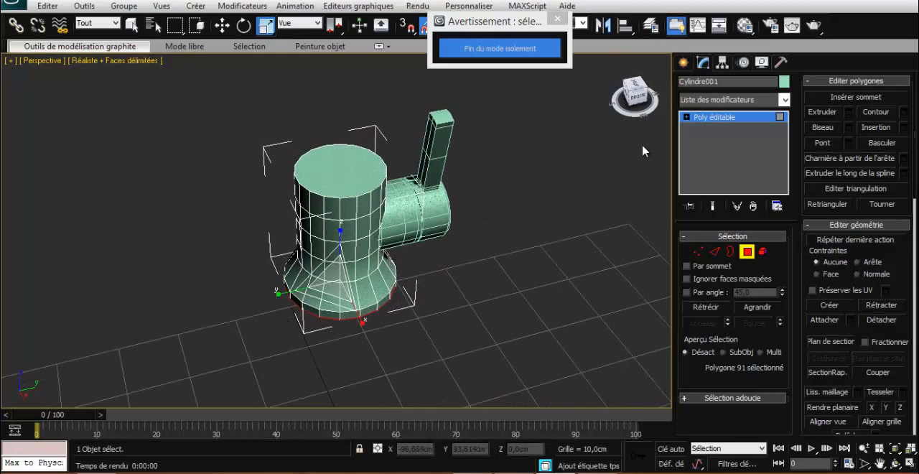
left_click(371, 184)
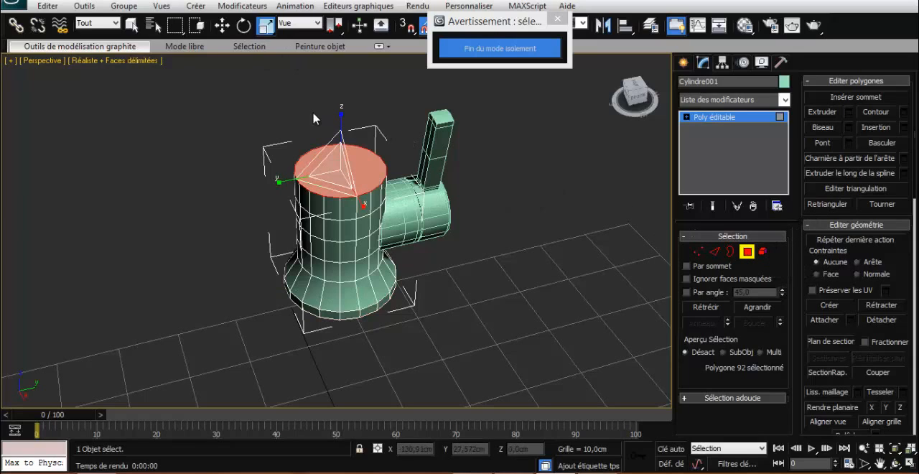
mouse_move(342, 162)
left_mouse_down()
mouse_move(325, 135)
mouse_move(337, 148)
left_mouse_up()
left_click_drag(338, 165, 336, 223)
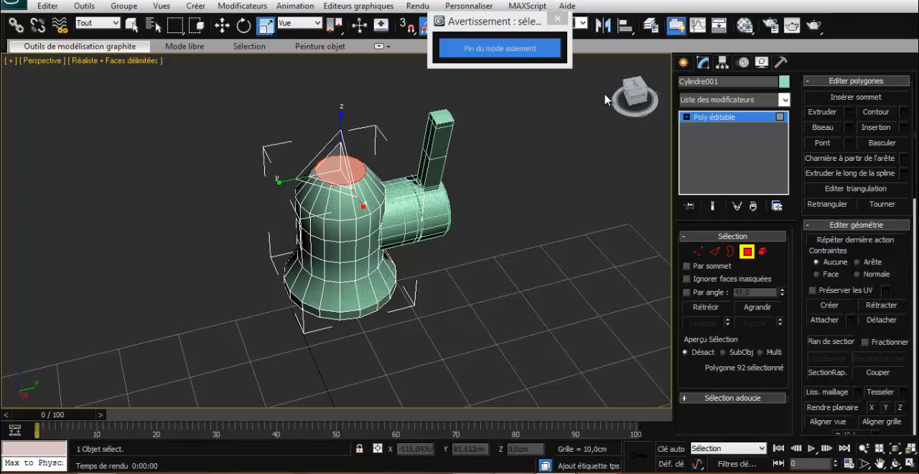
left_click_drag(633, 94, 634, 79)
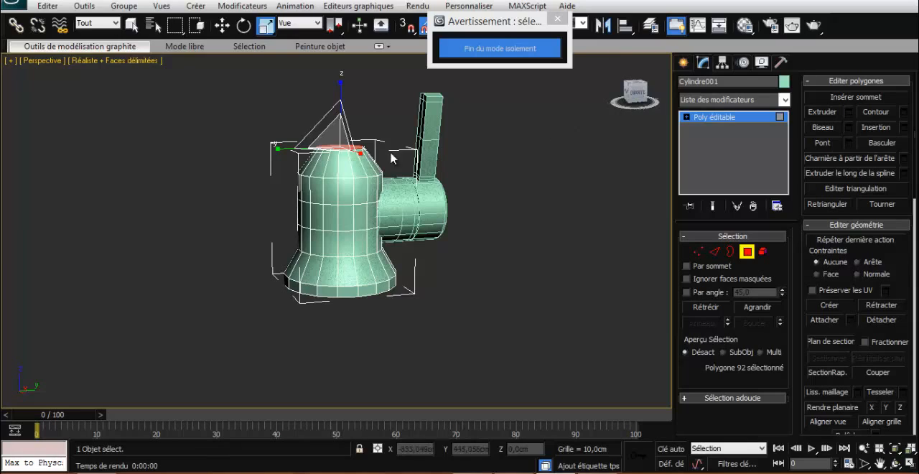
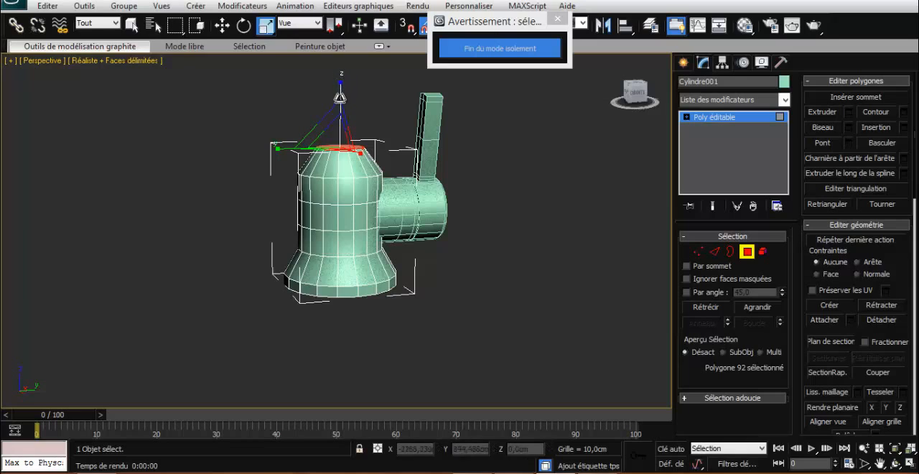
- Move the upright cylinder's top polygon up slightly and extrude it by 0.166 cm to form a thin lip
left_click(223, 26)
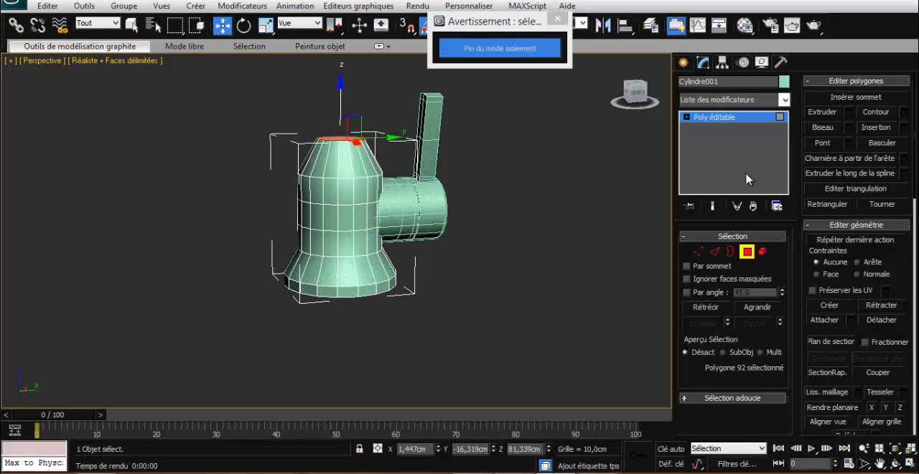
left_click(848, 112)
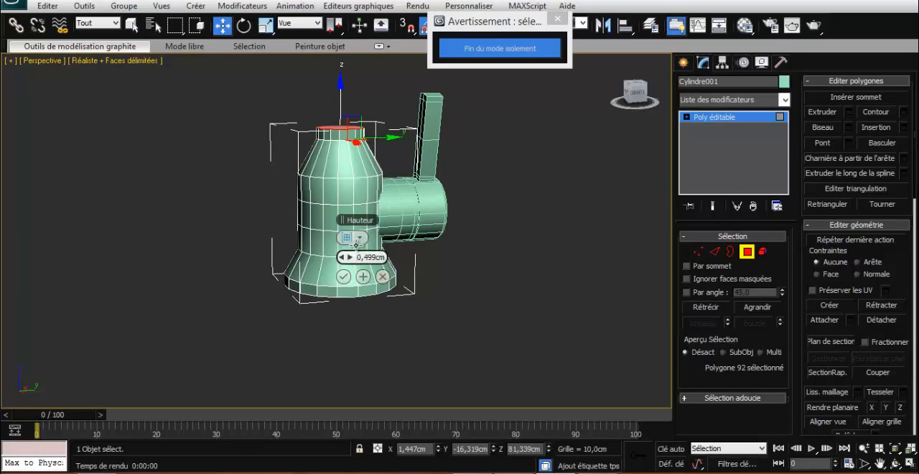
left_click_drag(344, 257, 343, 257)
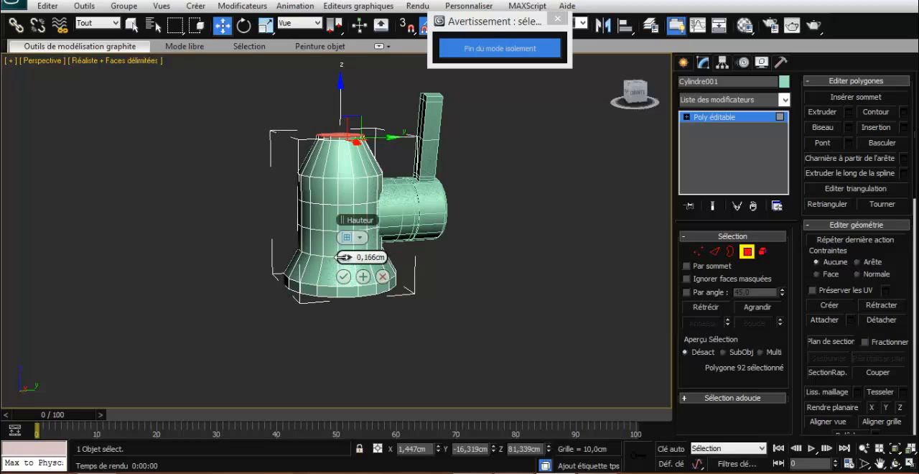
left_click(344, 277)
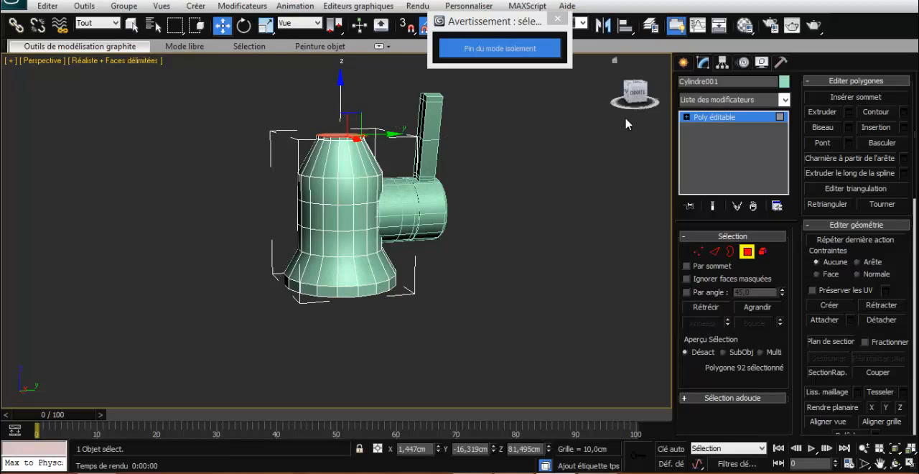
- Render the perspective view to check the tap's shape, and leave polygon editing of the upright cylinder
left_click_drag(636, 94, 643, 114)
scroll(563, 131, "up", 5)
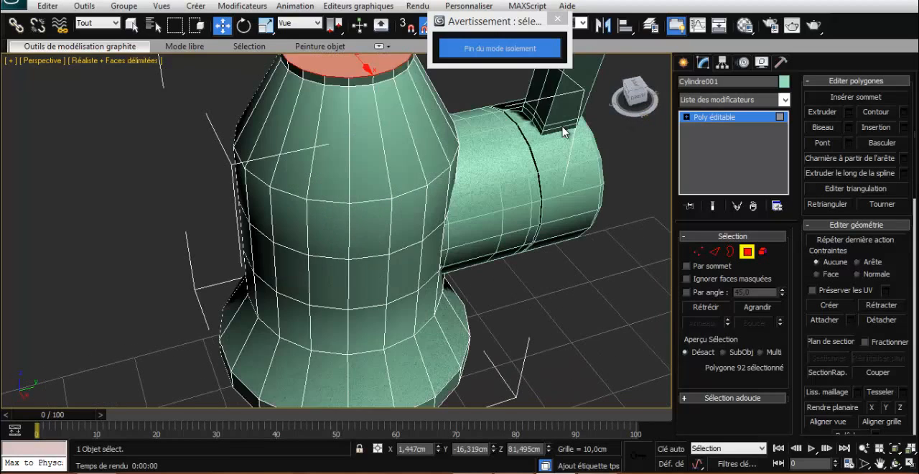
scroll(564, 131, "down", 3)
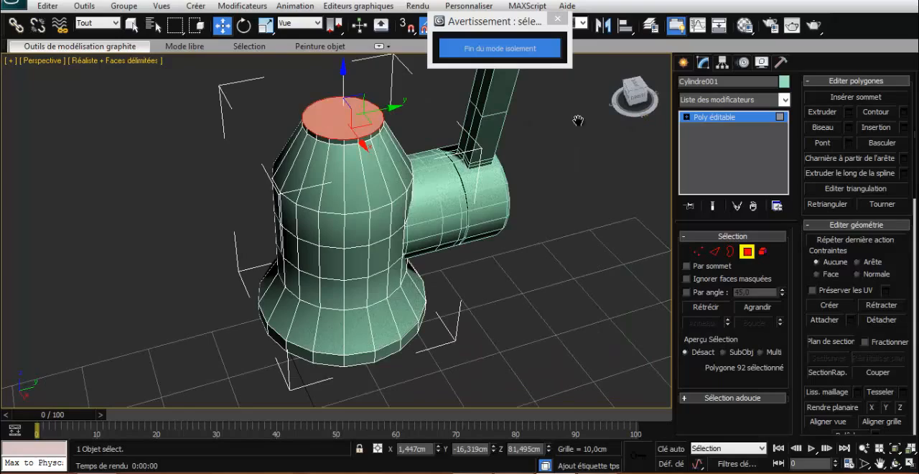
middle_click_drag(578, 120, 562, 148)
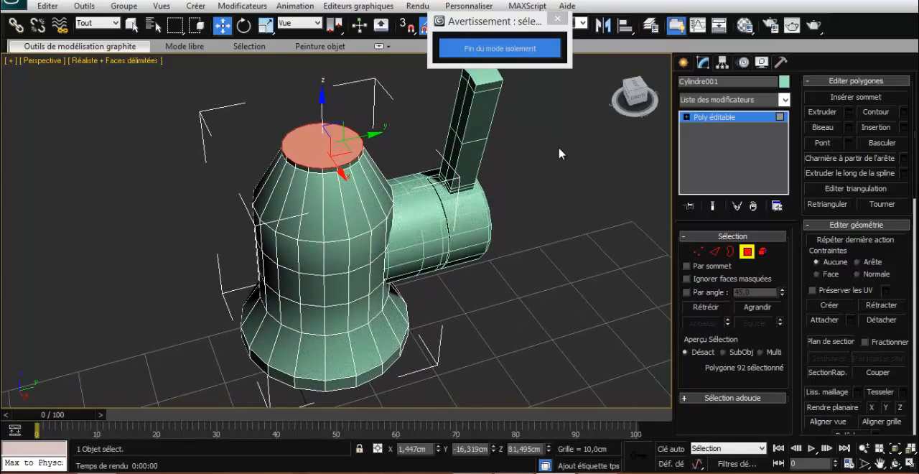
key("shift+q")
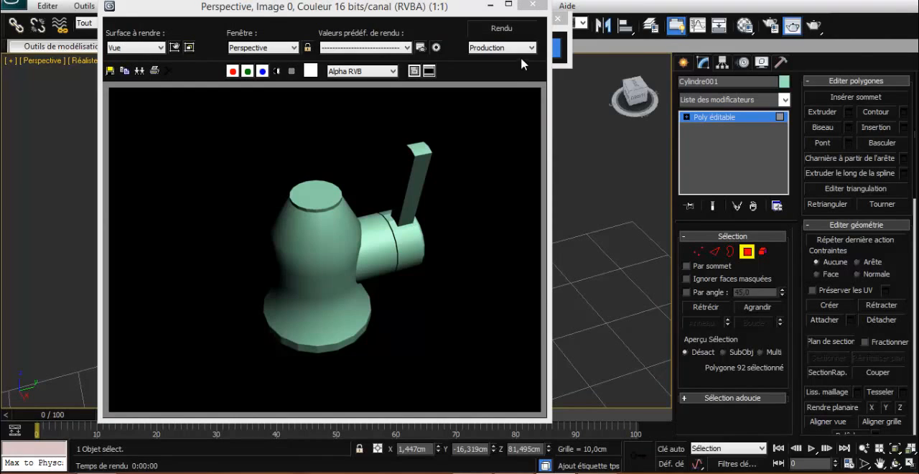
left_click(532, 5)
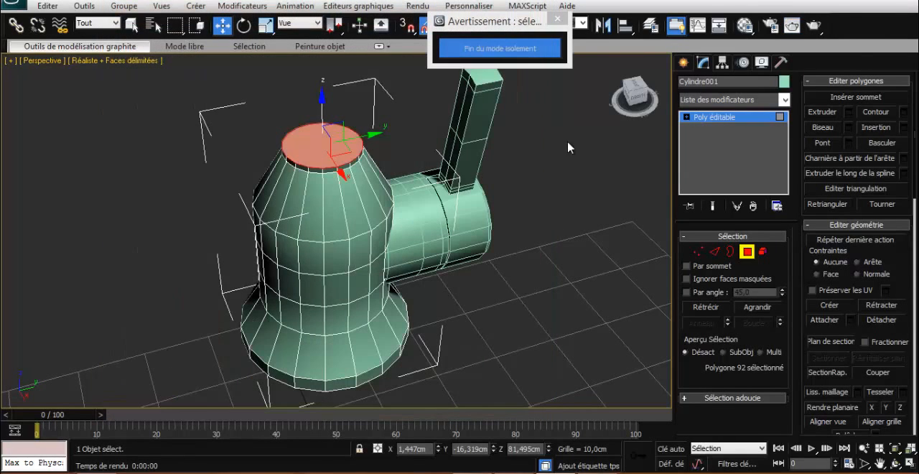
left_click(630, 100)
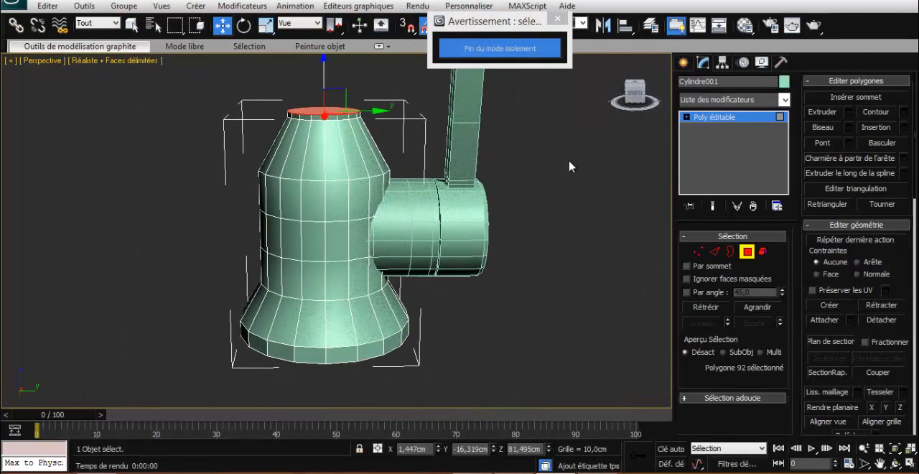
left_click(746, 249)
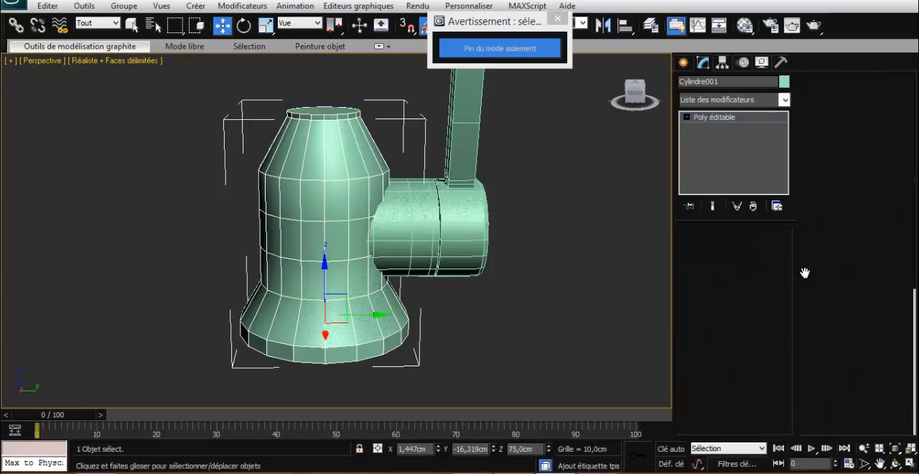
- Try NURMS subdivision on the tap's upright body and check the smoothing in a test render
scroll(819, 292, "down", 5)
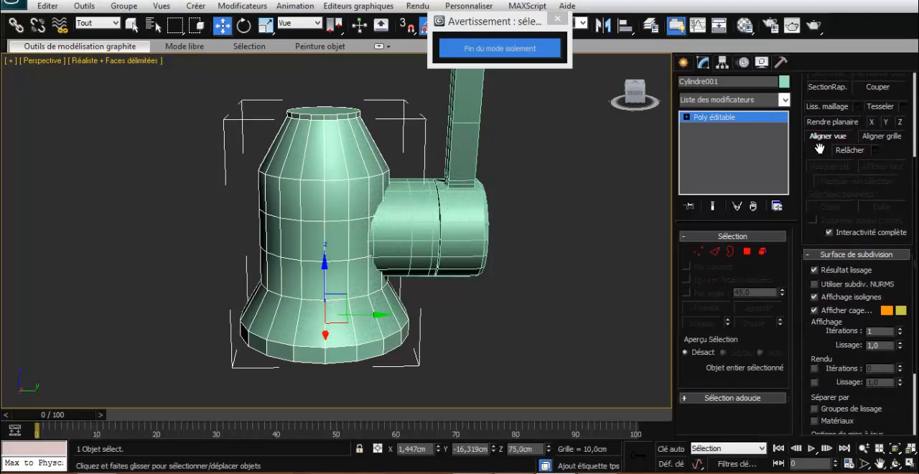
left_click(841, 279)
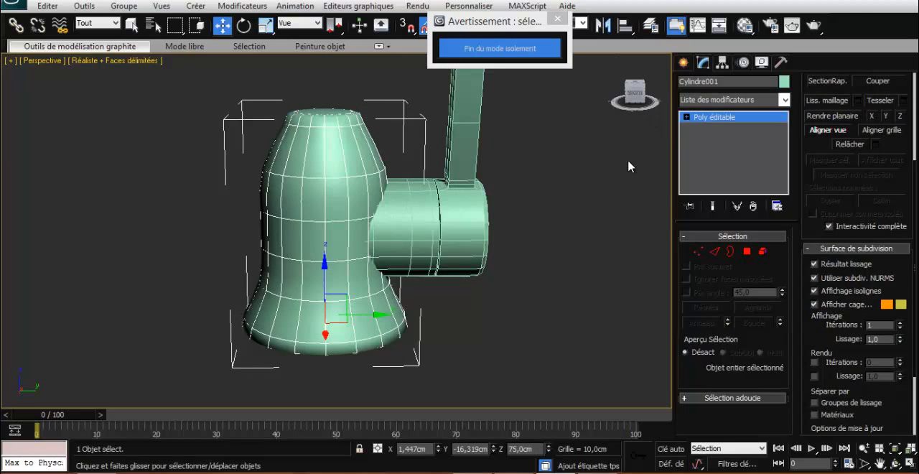
key("shift+q")
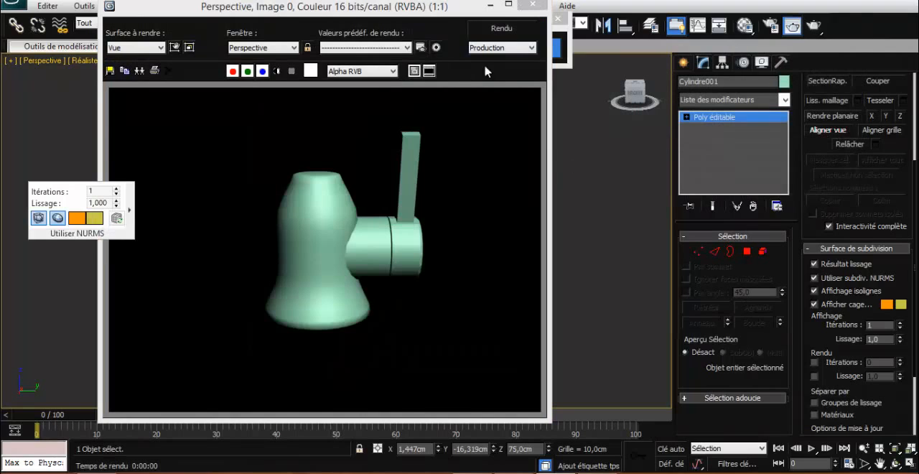
left_click(530, 15)
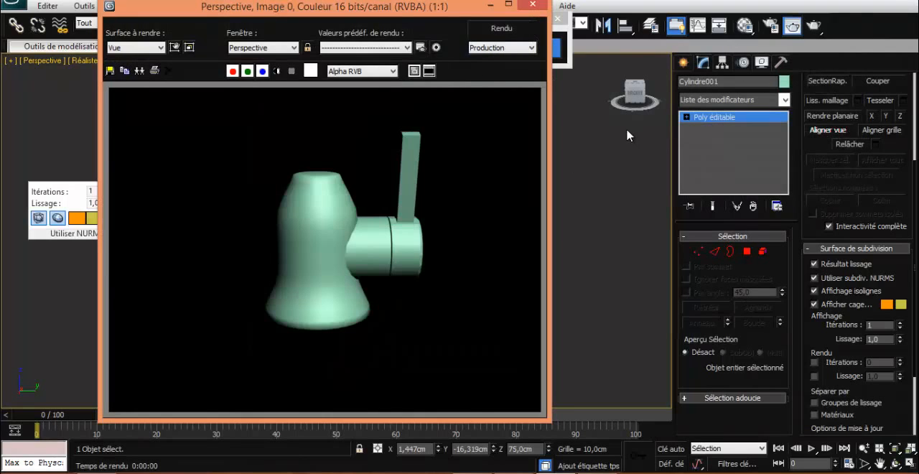
left_click(531, 7)
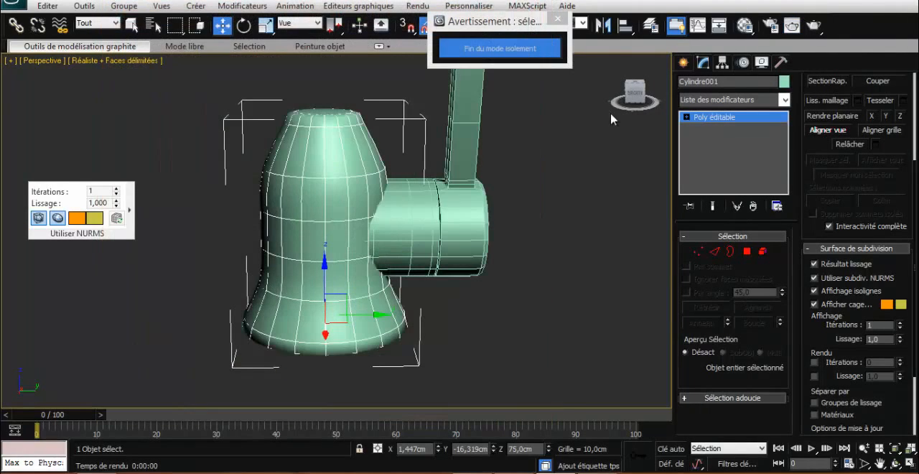
left_click(848, 278)
- Show the four-viewport layout, deselect the tap body, and set the orthographic viewport to the Front view with room above the tap
left_click_drag(633, 99, 638, 117)
scroll(529, 157, "down", 3)
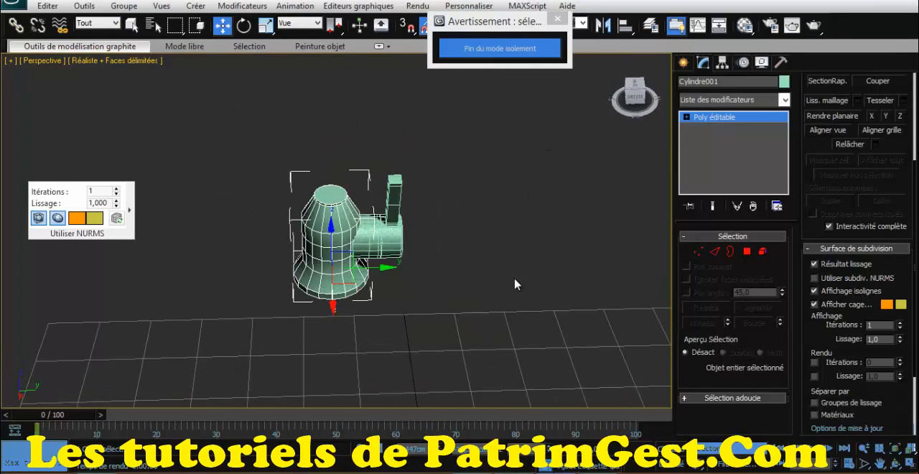
key("alt+w")
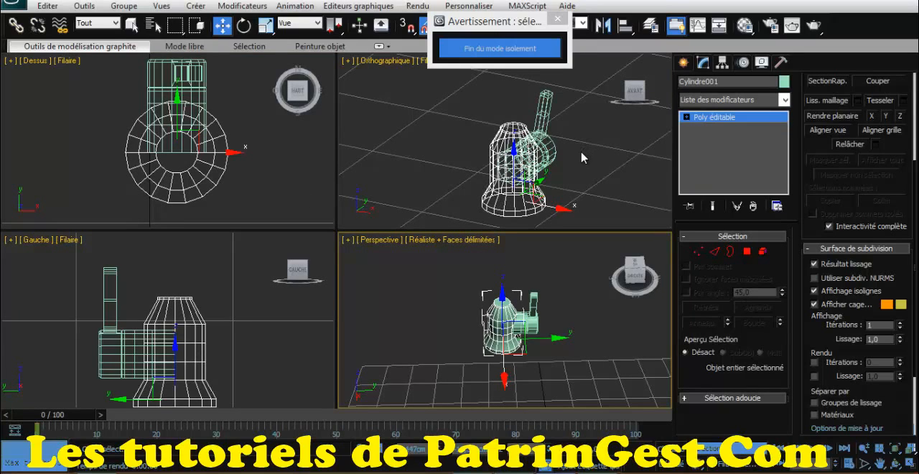
left_click(445, 129)
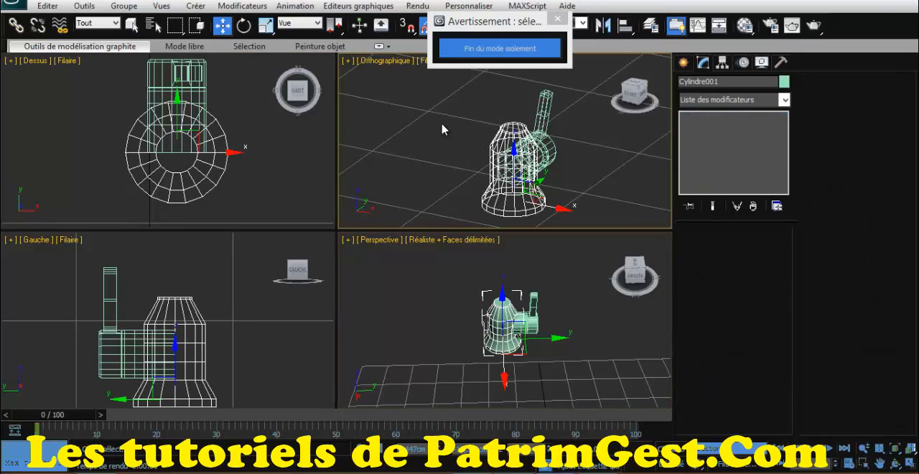
left_click(625, 101)
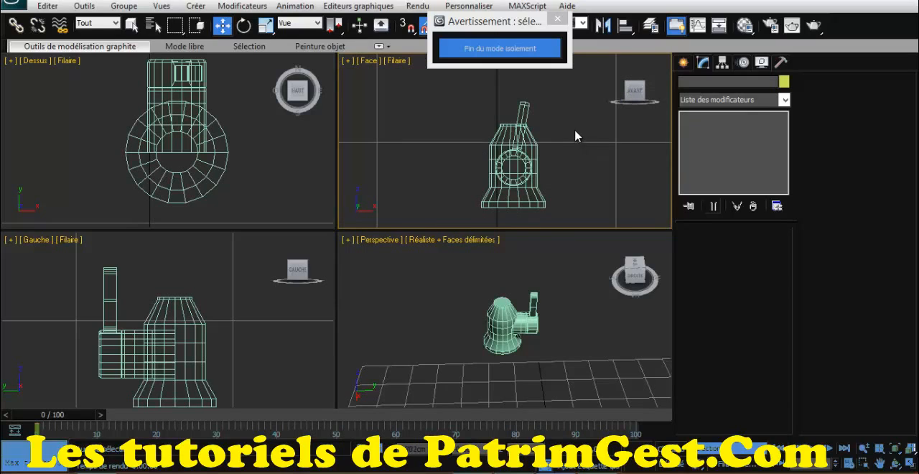
middle_click_drag(579, 137, 578, 183)
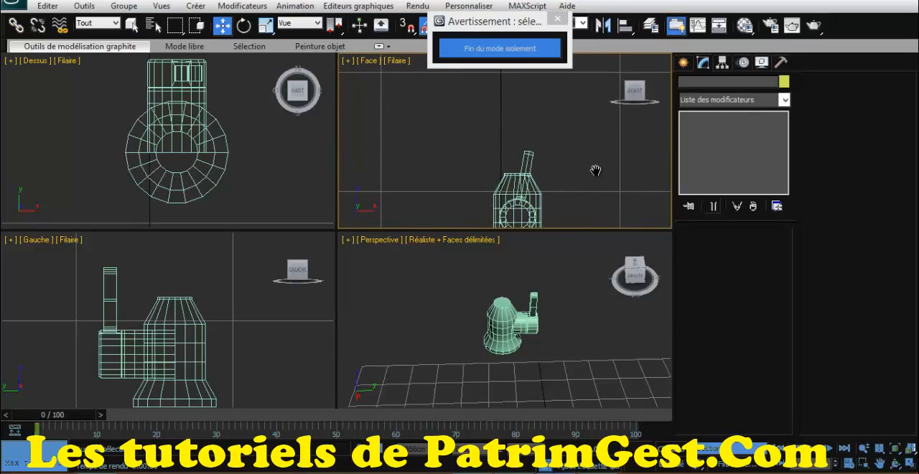
scroll(592, 181, "down", 3)
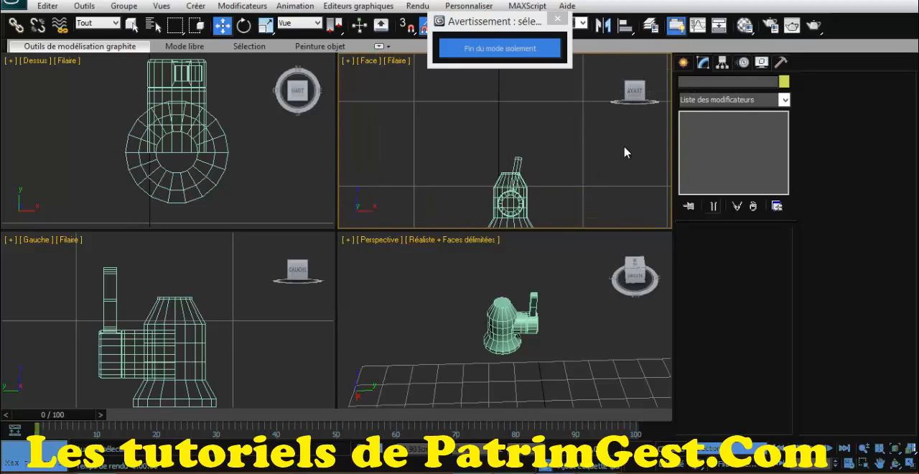
- Draw a Line spline for the spout in the Front view, rising about 11 cm from the body's top and arching over toward positive X
left_click(683, 62)
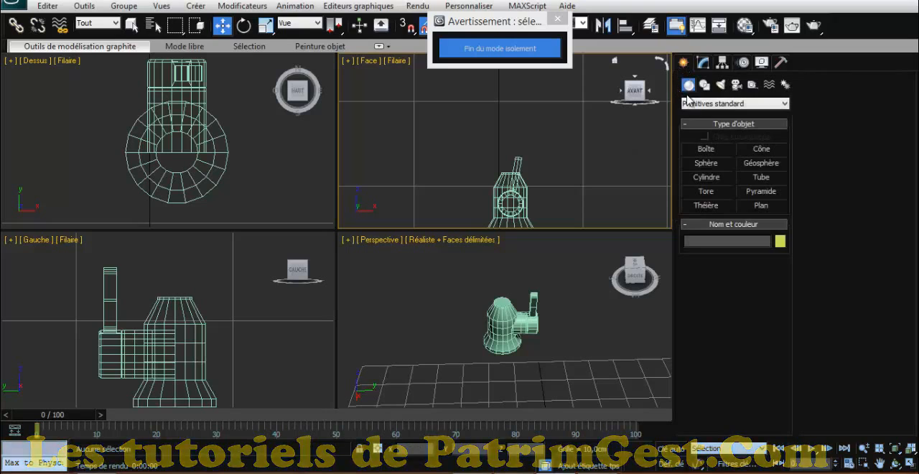
left_click(704, 85)
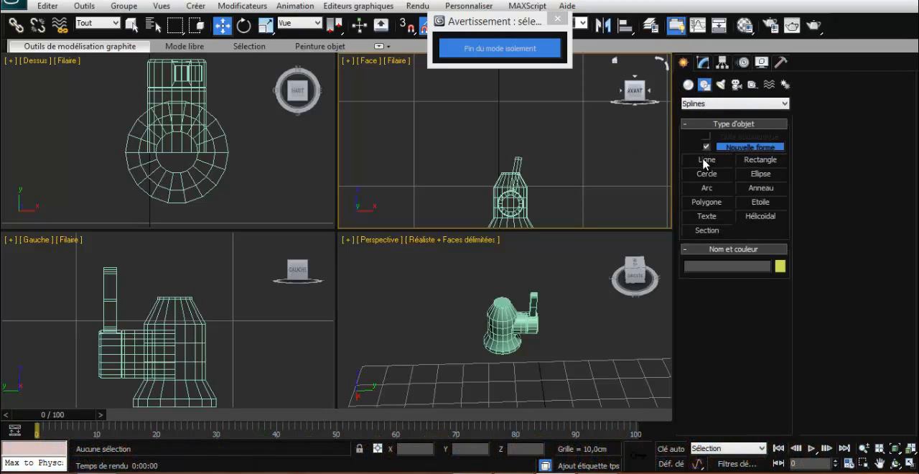
left_click(704, 160)
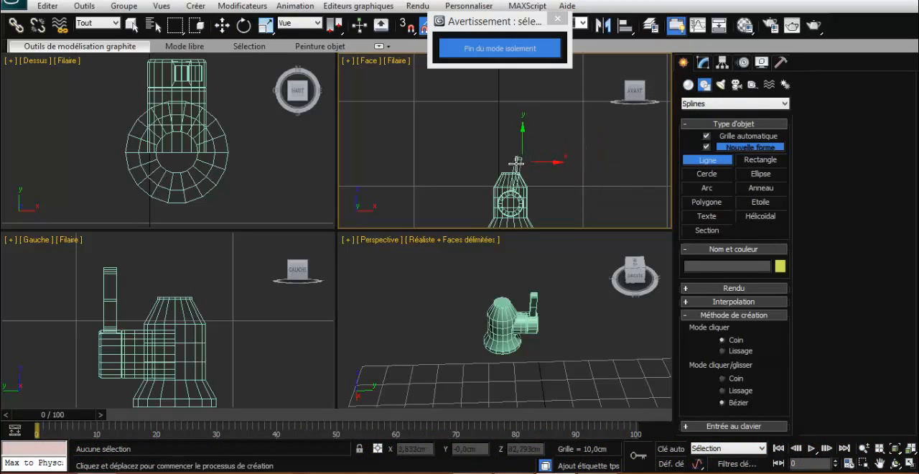
left_click(513, 172)
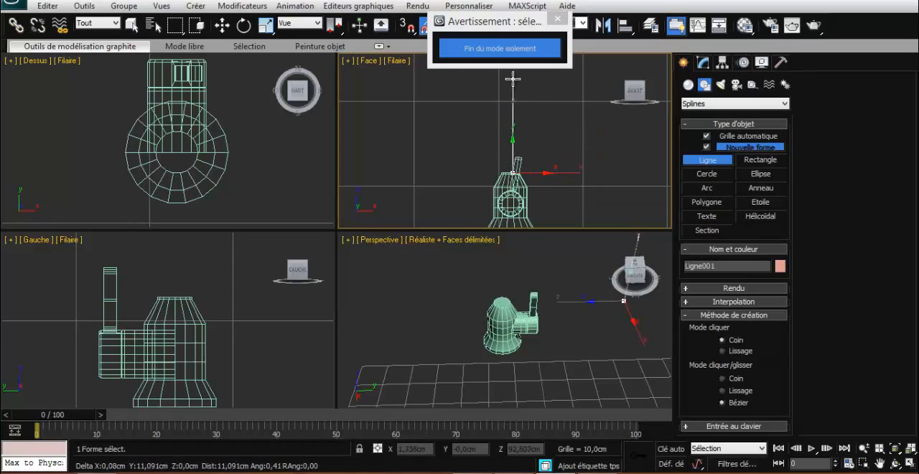
left_click_drag(514, 77, 518, 64)
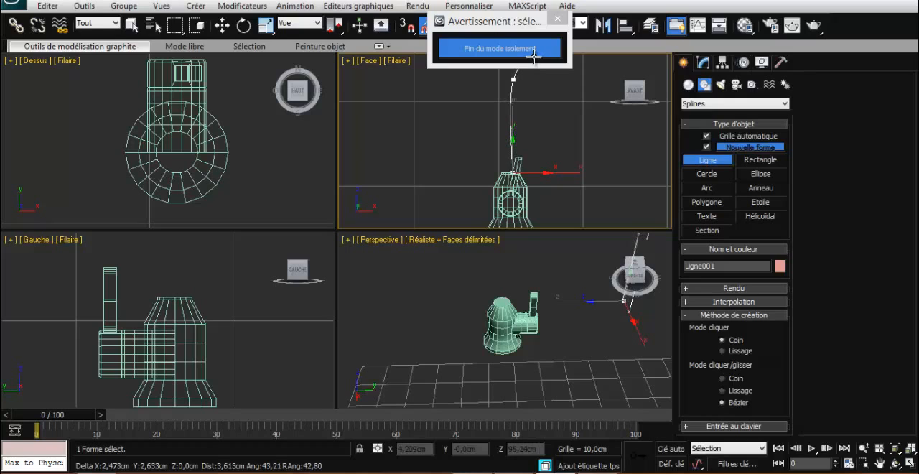
right_click(570, 75)
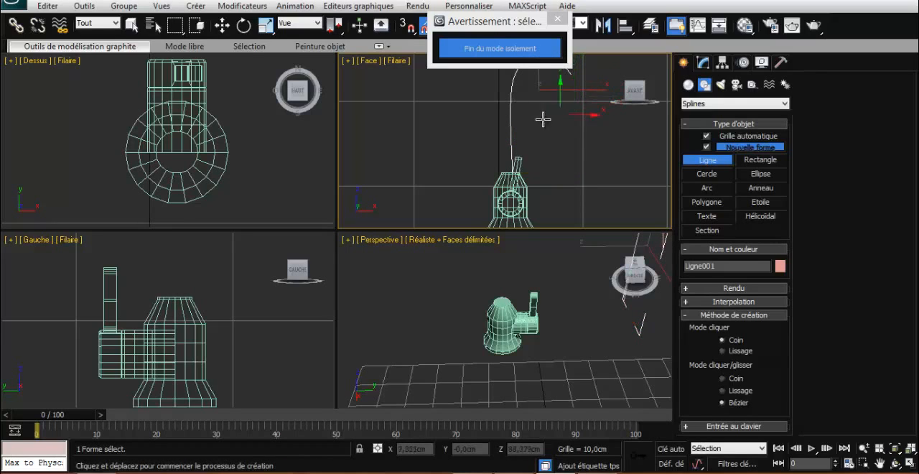
scroll(545, 97, "up", 2)
scroll(545, 96, "down", 1)
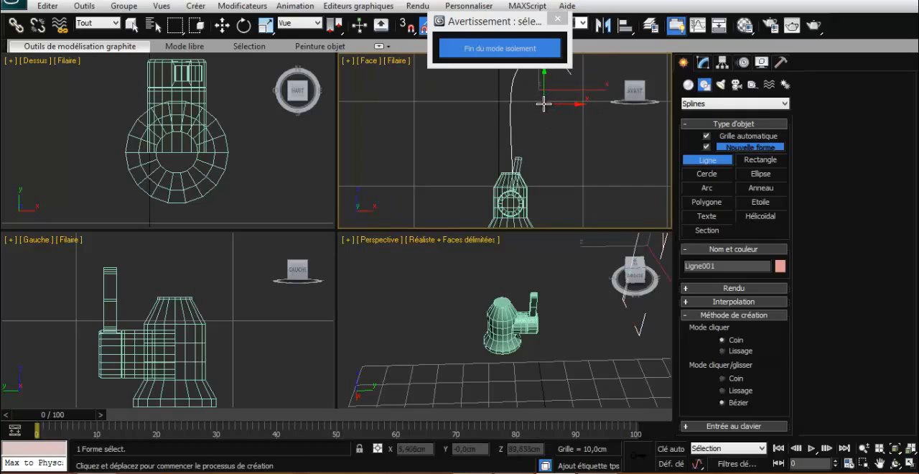
- End isolation mode to bring back the sink and cabinet, and leave the Line command for the Move tool
left_click(559, 20)
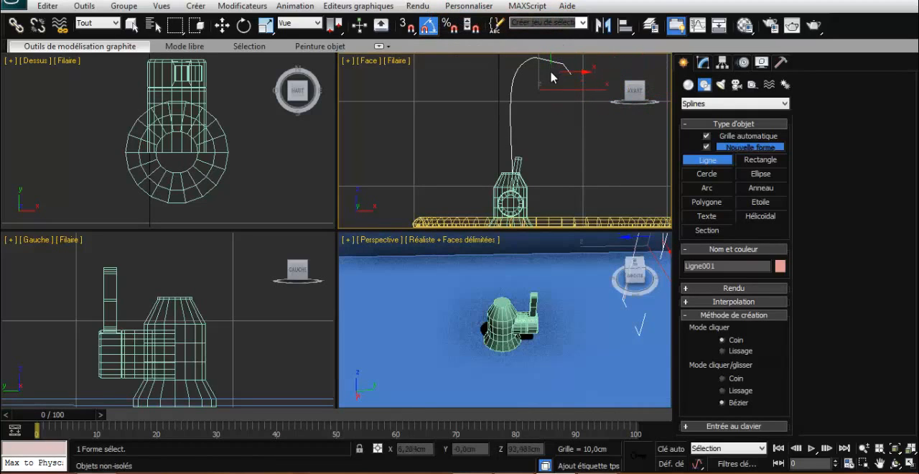
key("w")
left_click(553, 113)
scroll(550, 109, "down", 1)
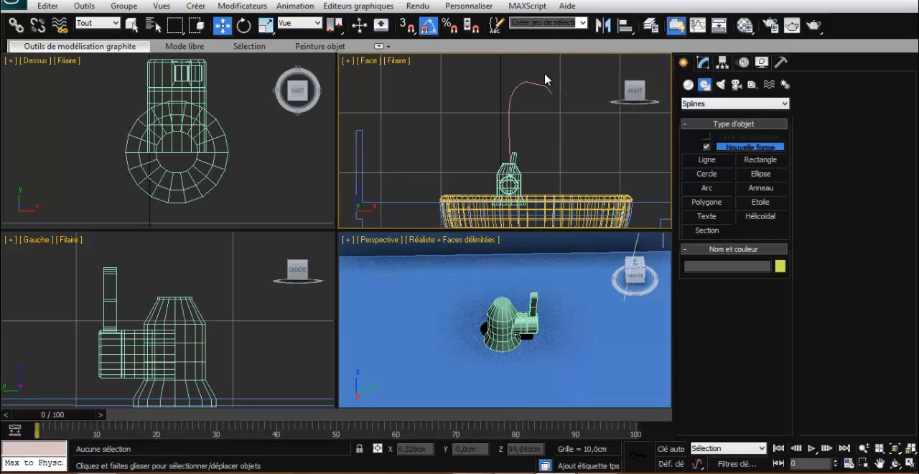
- Convert the spout spline's topmost vertex to the Smooth (Lissage) type in the Front view
left_click(704, 62)
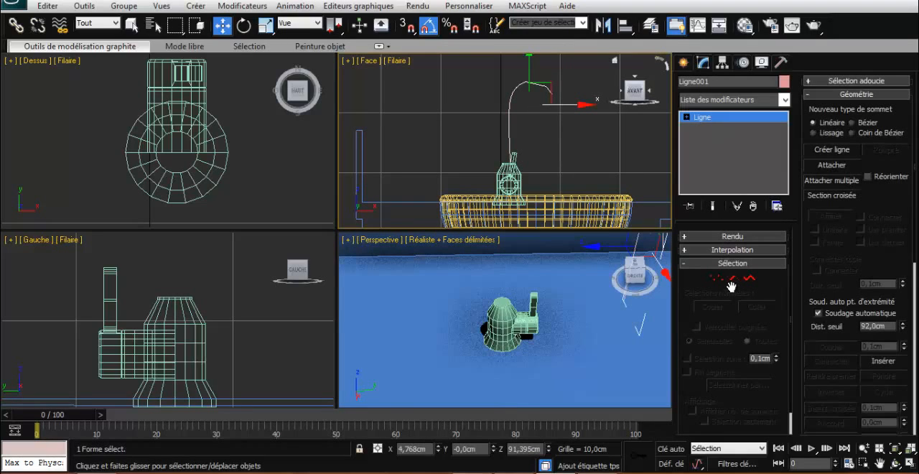
left_click(716, 278)
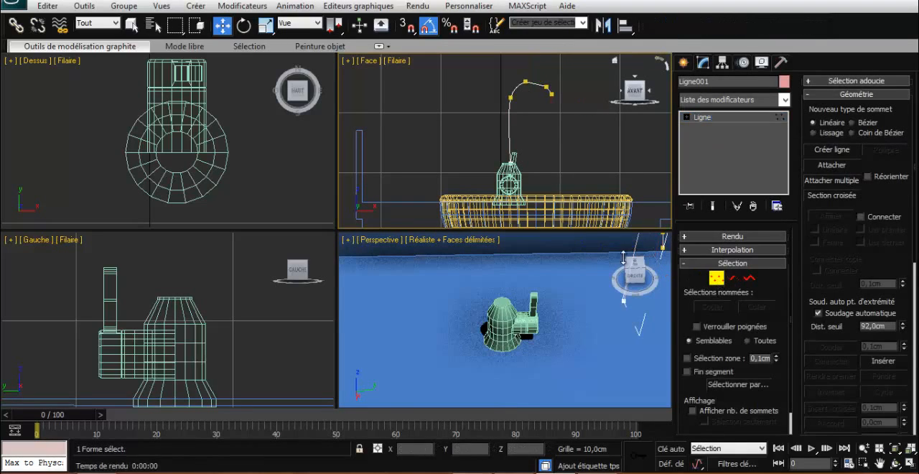
left_click(525, 79)
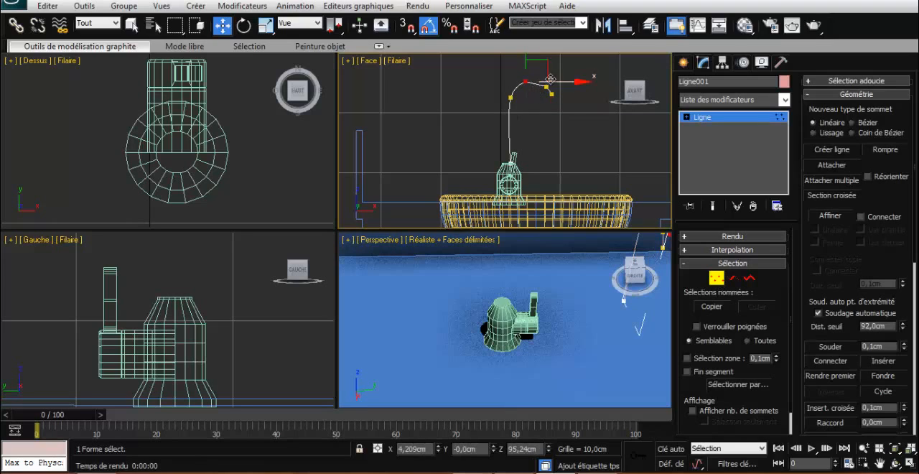
right_click(536, 83)
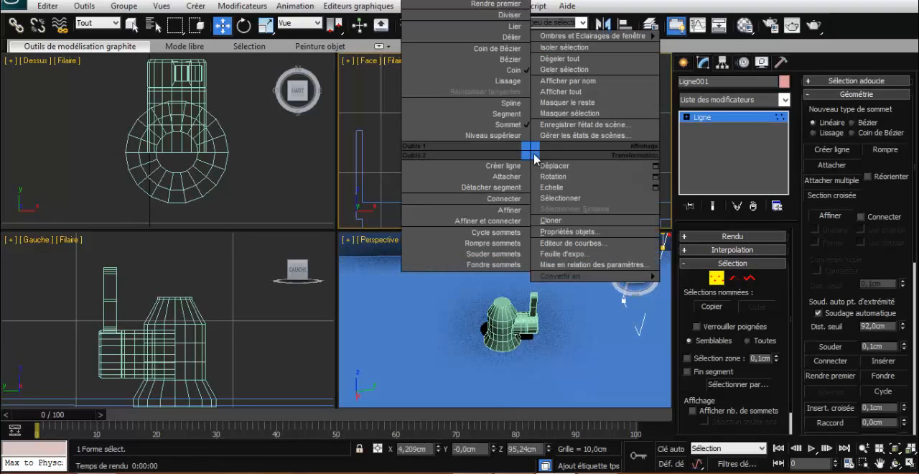
left_click(516, 82)
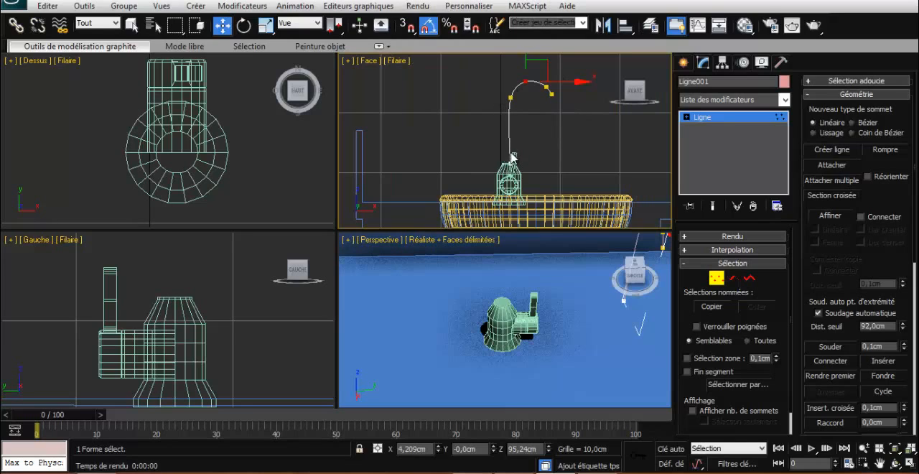
- Adjust the spline vertex where the spout starts to bend and bring its Bézier handles closer to vertical for a smooth transition
left_click(509, 97)
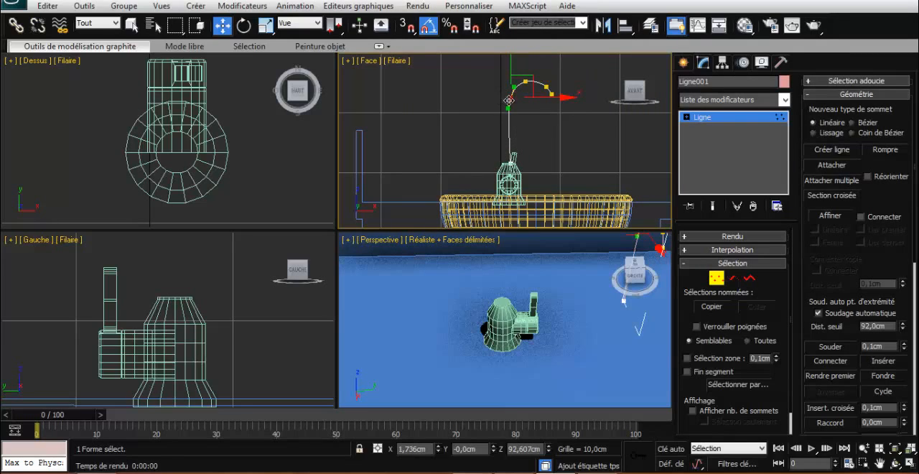
left_click(508, 109)
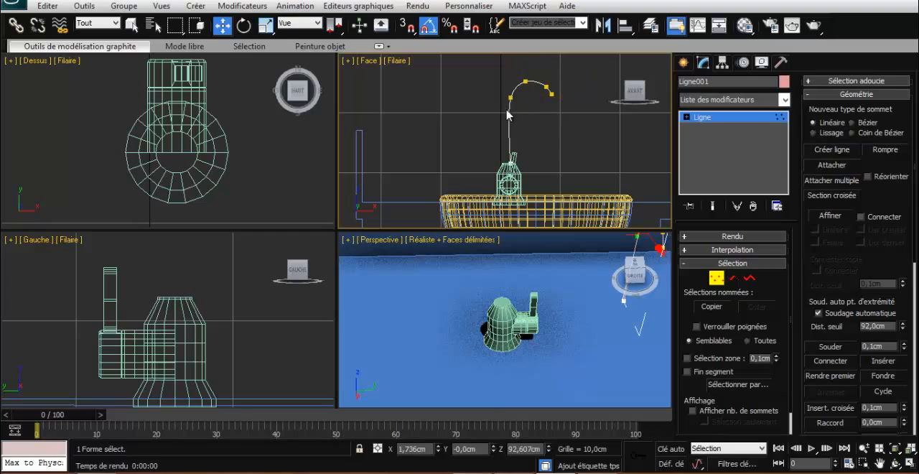
left_click(509, 97)
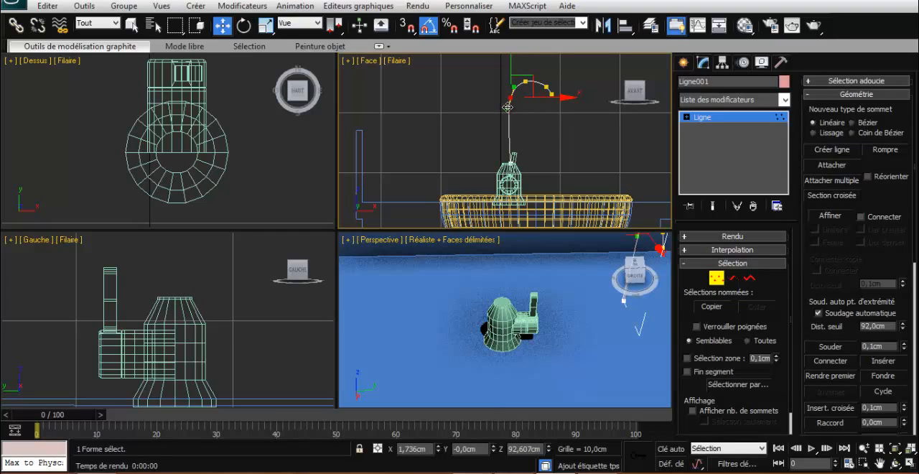
left_click(508, 109)
scroll(527, 99, "up", 3)
scroll(542, 103, "up", 1)
middle_click_drag(542, 102, 543, 173)
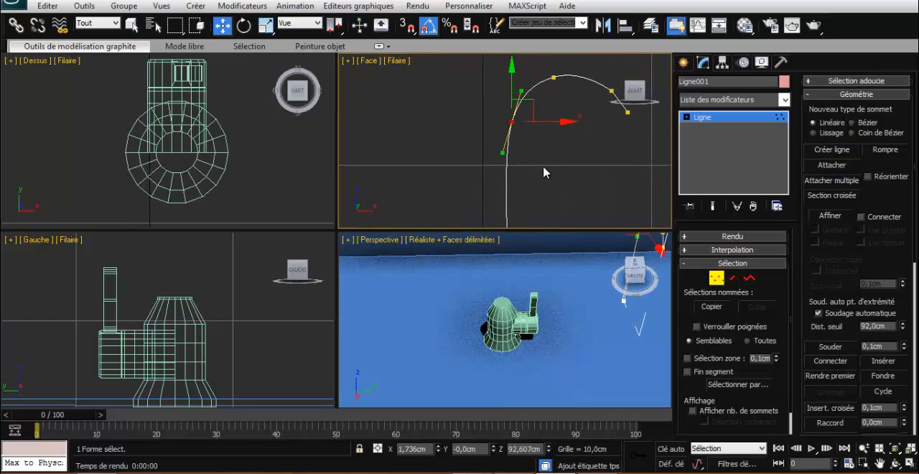
key("z")
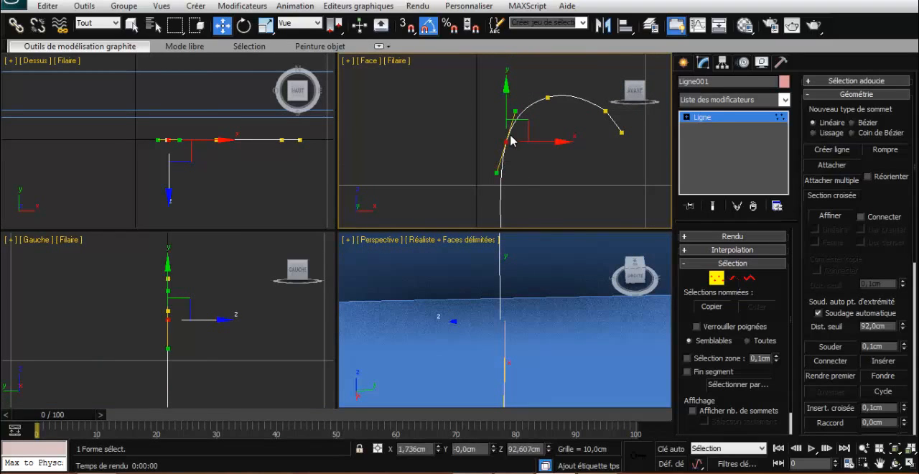
left_click(512, 109)
left_click_drag(512, 109, 519, 119)
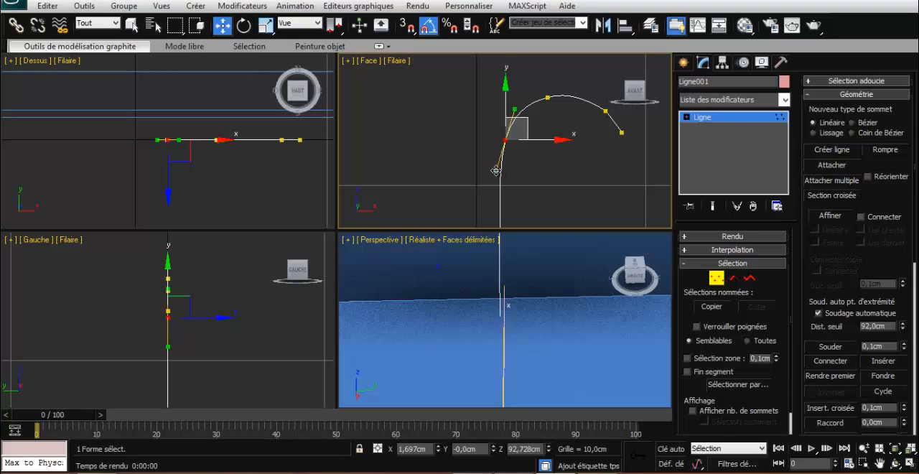
left_click_drag(495, 170, 501, 172)
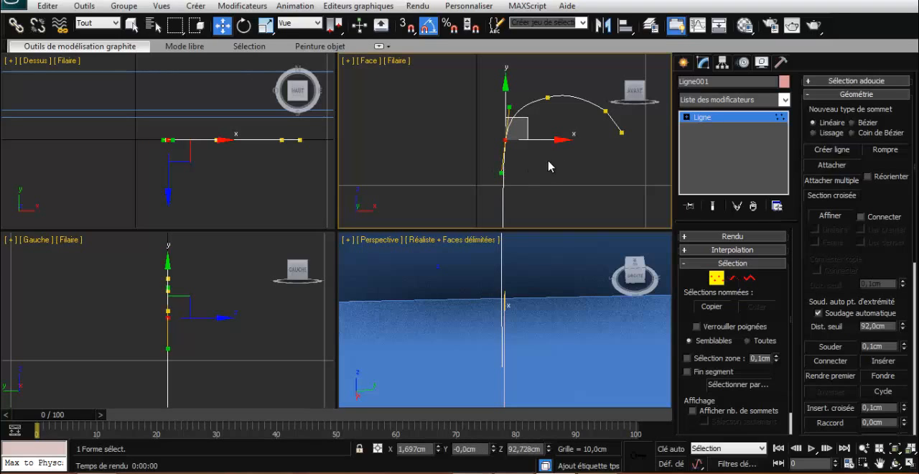
left_click(574, 164)
- Leave vertex editing and move the whole spout spline along Y in the Top view onto the centre of the tap's body
scroll(574, 164, "down", 5)
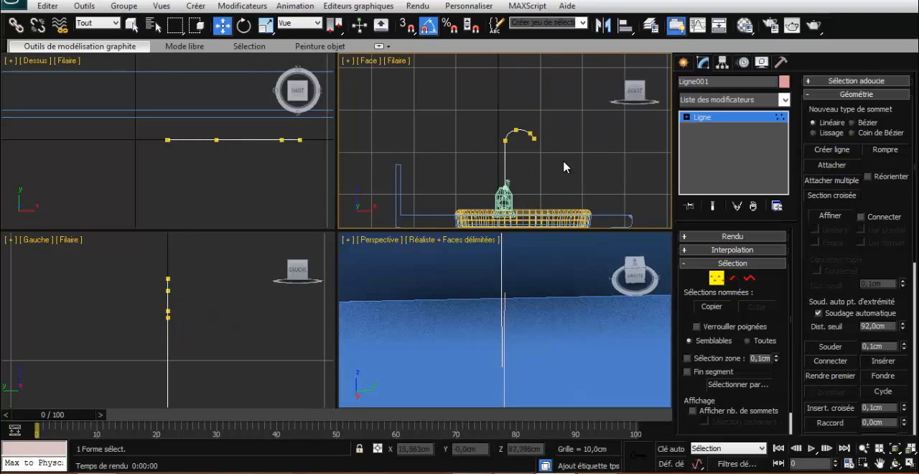
scroll(564, 167, "up", 4)
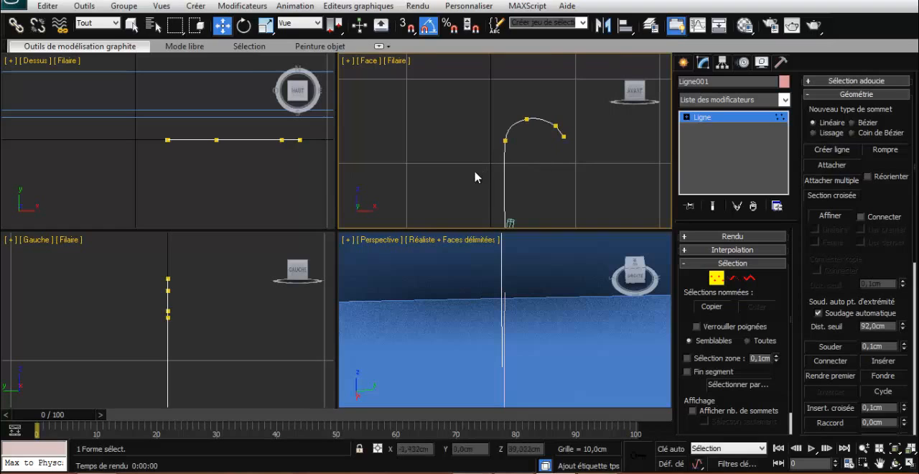
scroll(446, 168, "down", 4)
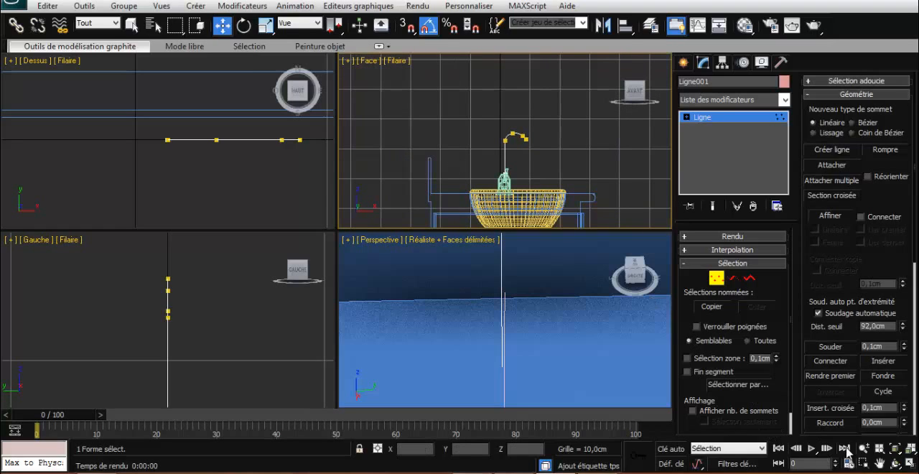
scroll(220, 174, "down", 5)
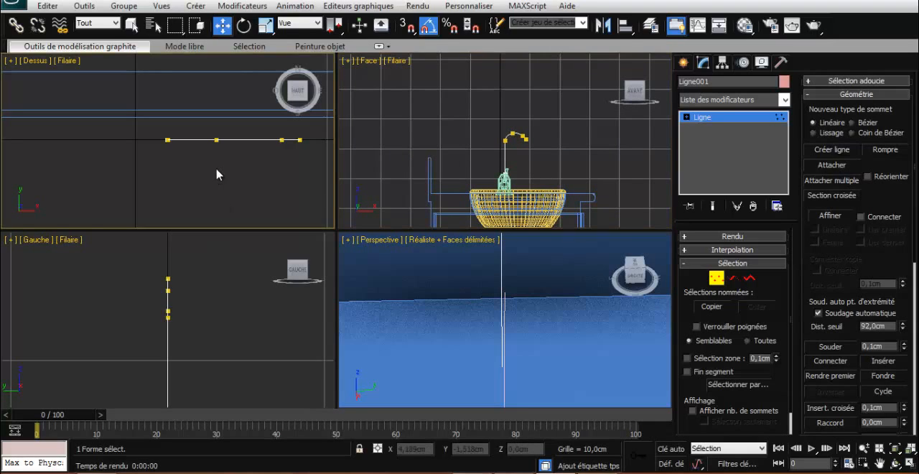
scroll(209, 168, "up", 2)
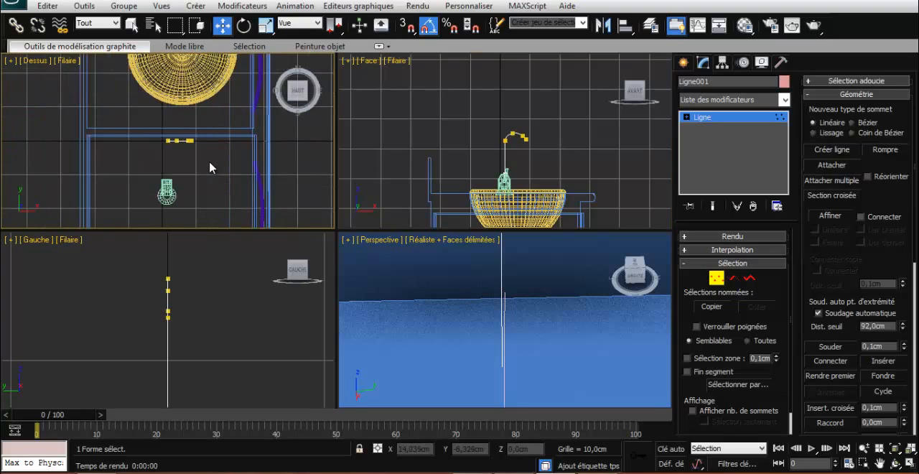
left_click(189, 141)
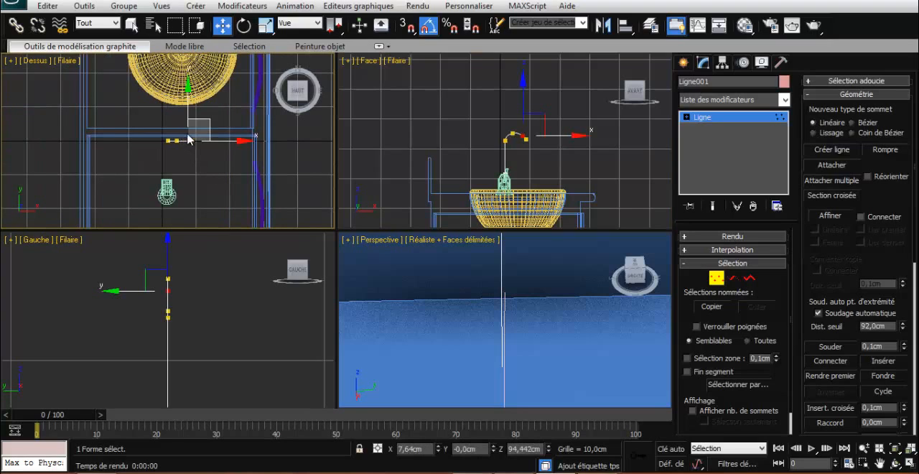
left_click(716, 278)
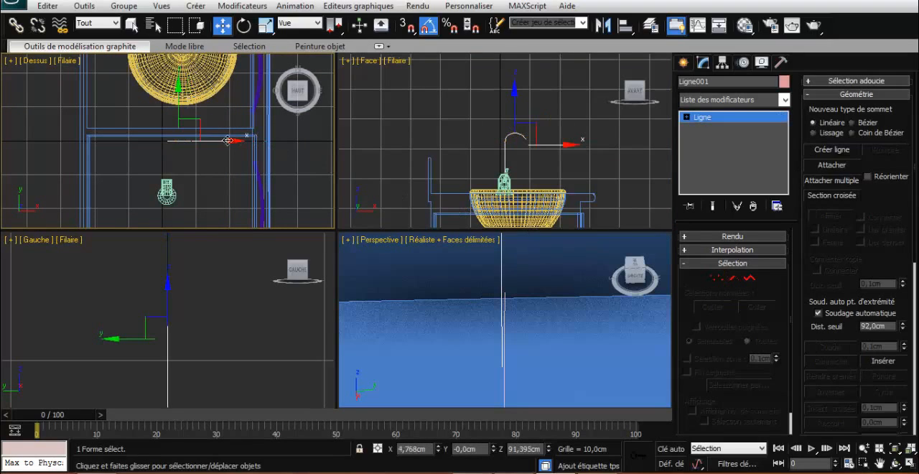
left_click_drag(178, 124, 178, 193)
left_click(467, 161)
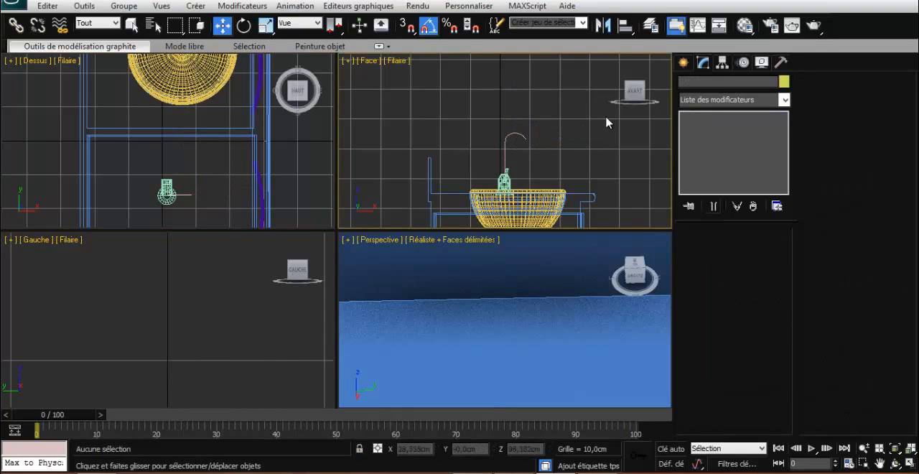
- Select the circular top polygon of the tap's upright body in the Perspective view
left_click(570, 275)
scroll(560, 261, "down", 6)
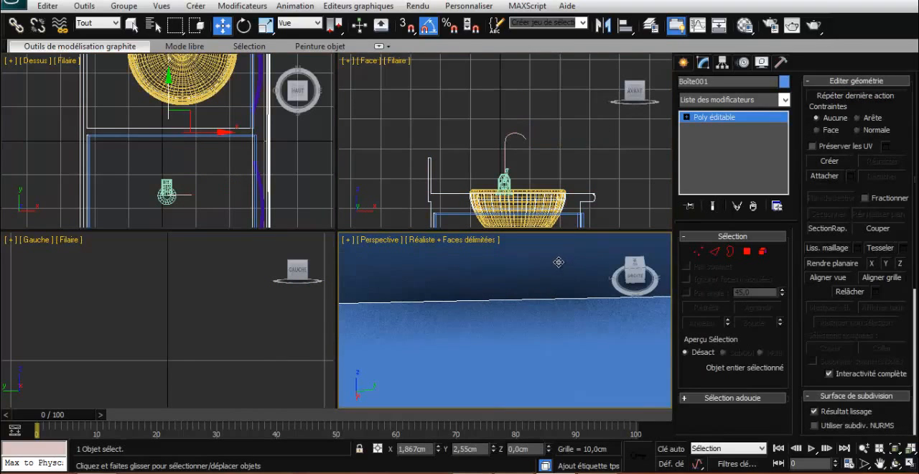
scroll(545, 278, "up", 3)
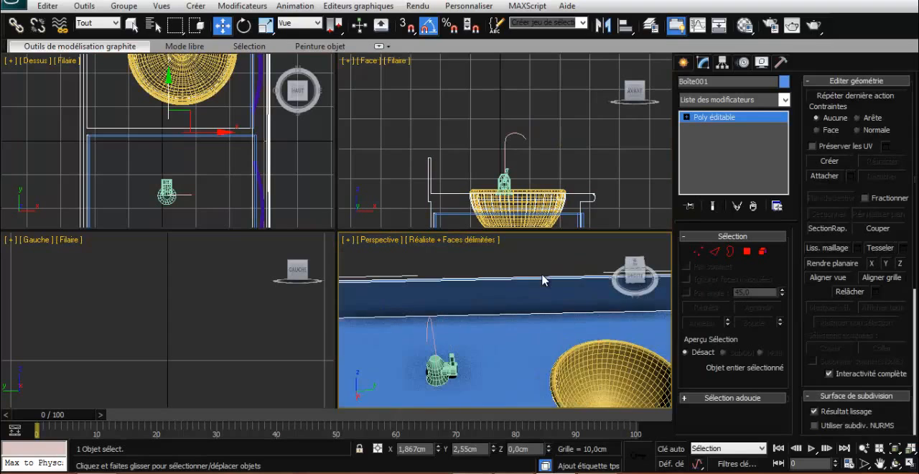
middle_click_drag(511, 297, 559, 254)
scroll(520, 267, "up", 2)
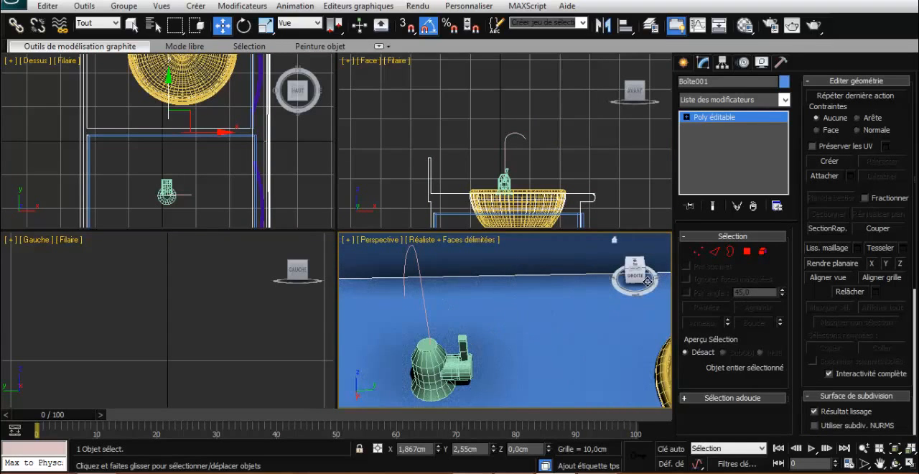
left_click(746, 251)
left_click(428, 345)
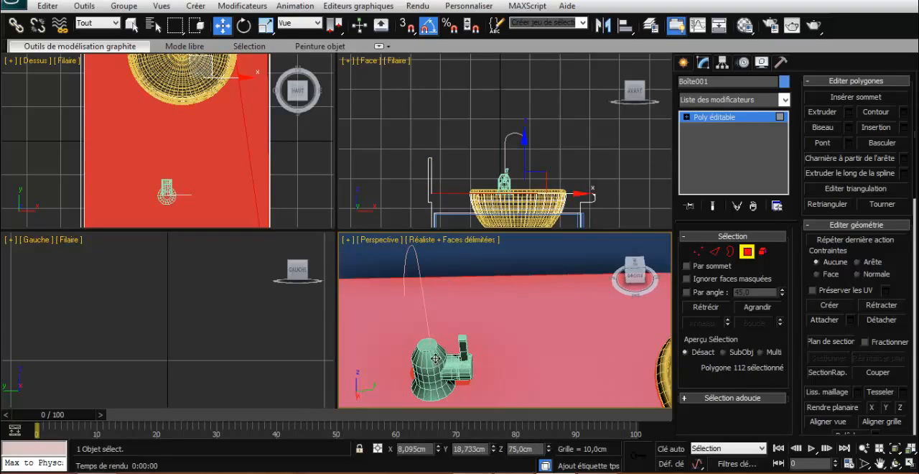
left_click(749, 252)
left_click(430, 355)
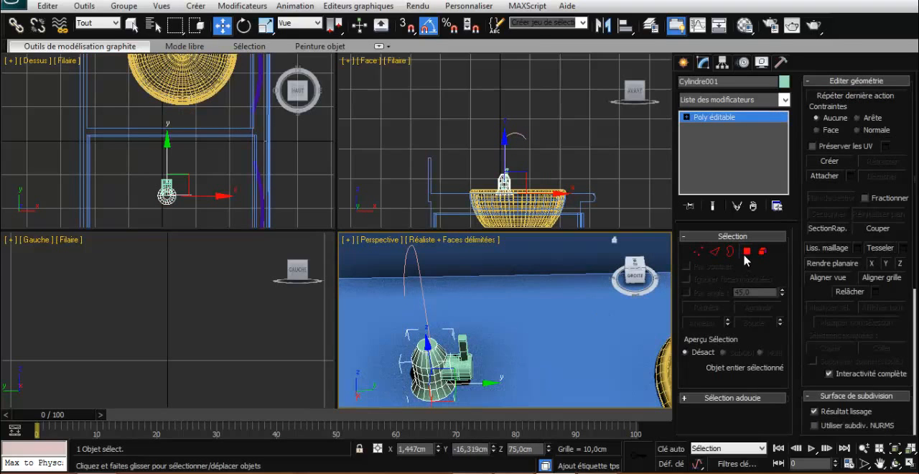
left_click(746, 251)
left_click(416, 351)
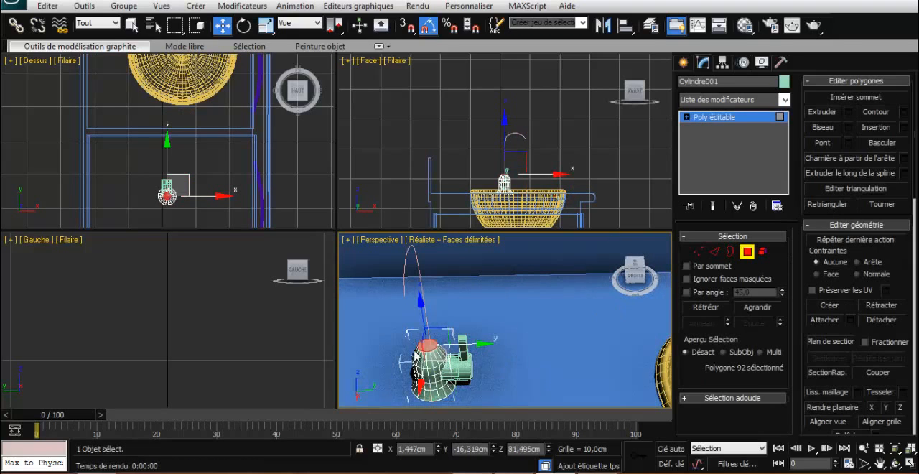
- Try to extrude the body's top polygon along the spout spline with 6 segments
left_click(907, 175)
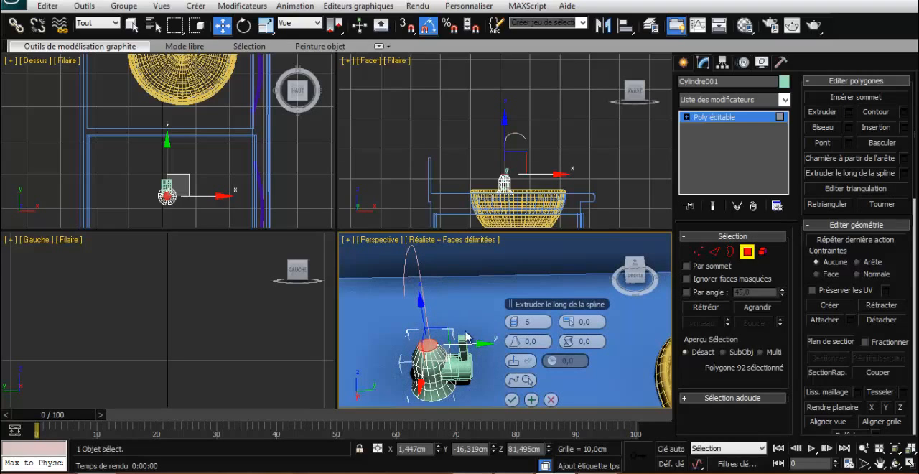
left_click(522, 379)
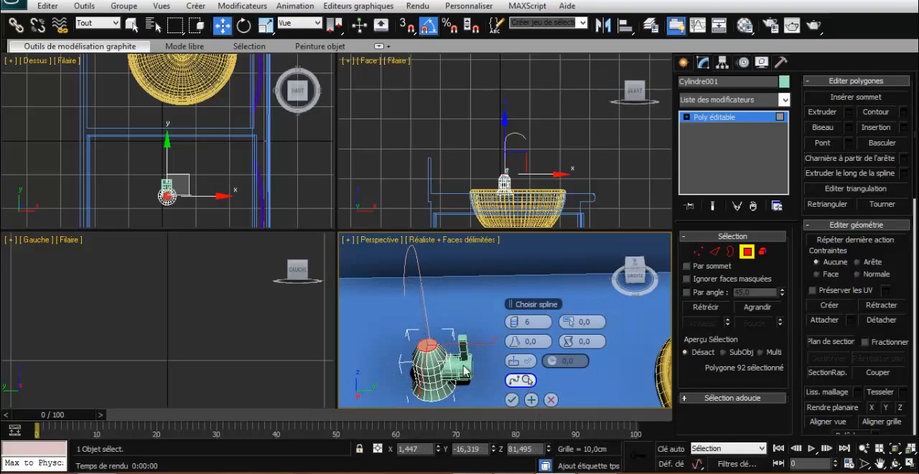
left_click(415, 262)
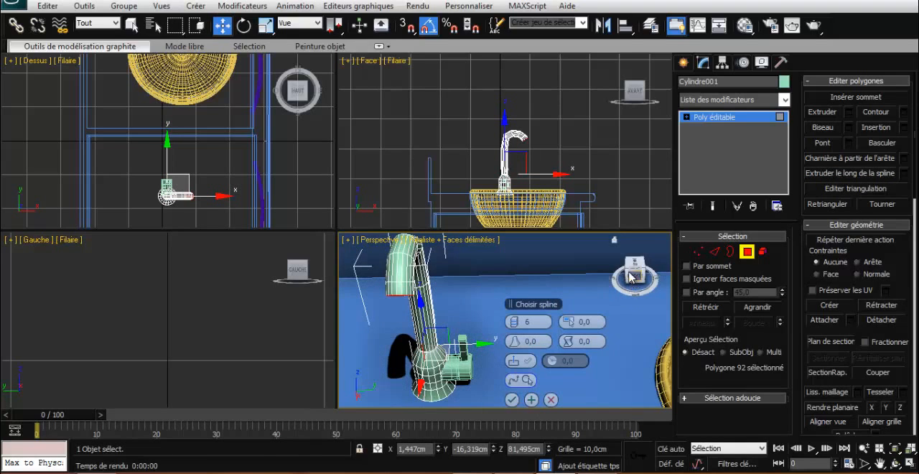
mouse_move(633, 281)
left_mouse_down()
mouse_move(653, 267)
mouse_move(359, 261)
mouse_move(380, 270)
mouse_move(359, 274)
mouse_move(615, 278)
left_mouse_up()
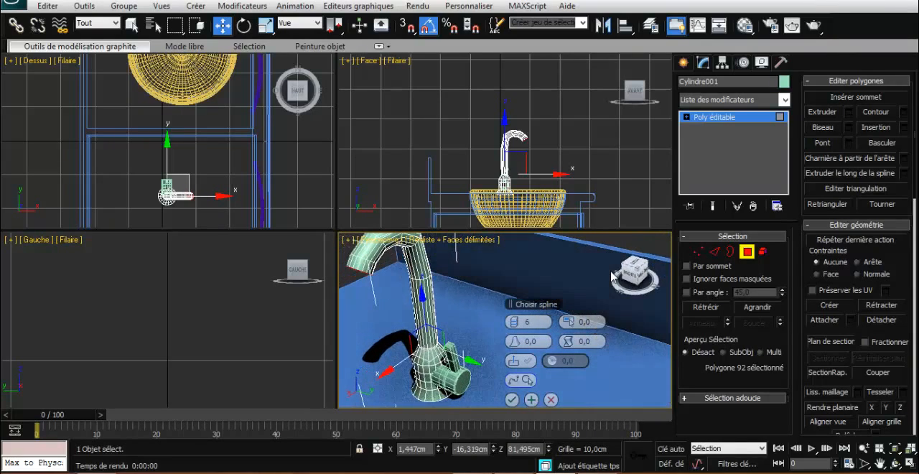
left_click(551, 399)
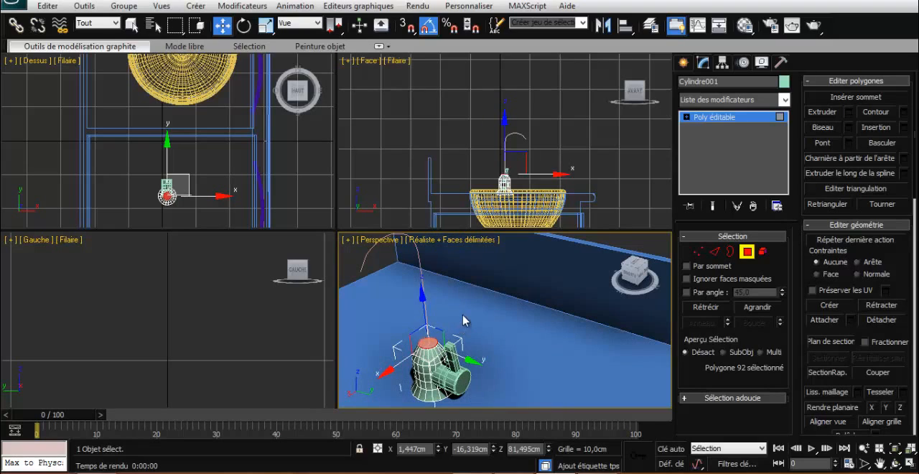
- Grow the top polygon selection to include the rim band around it and scale it down to narrow the body's neck
scroll(416, 355, "up", 2)
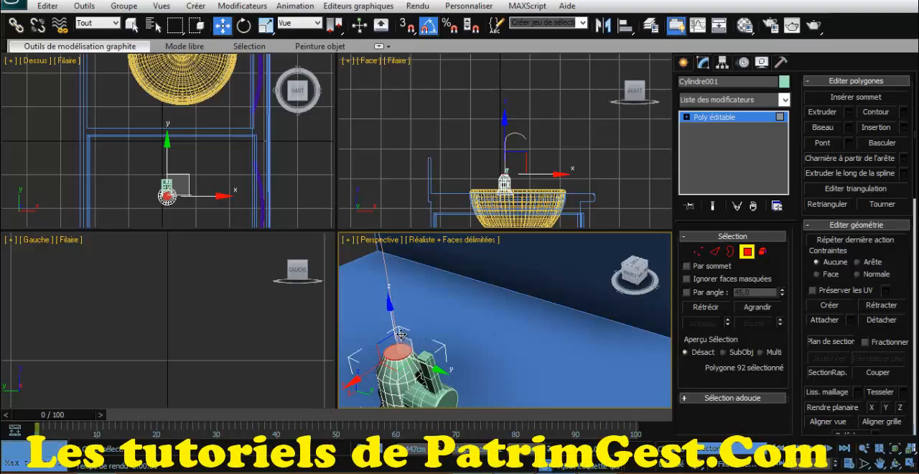
key("z")
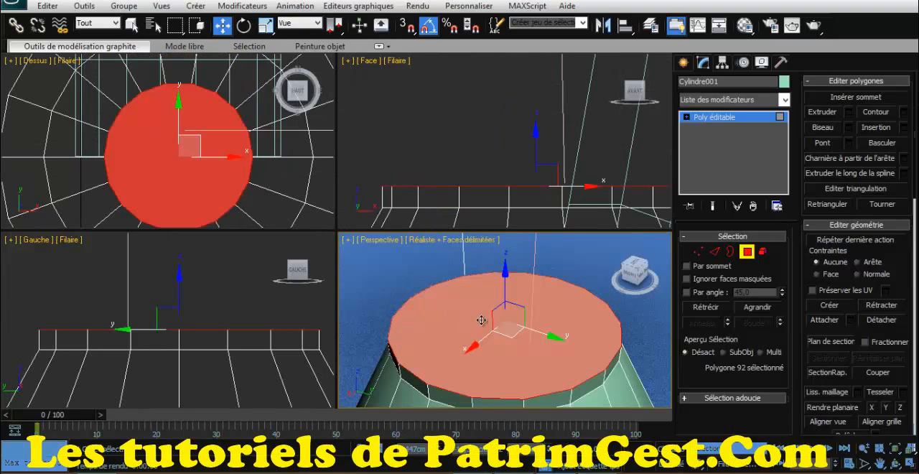
left_click(757, 308)
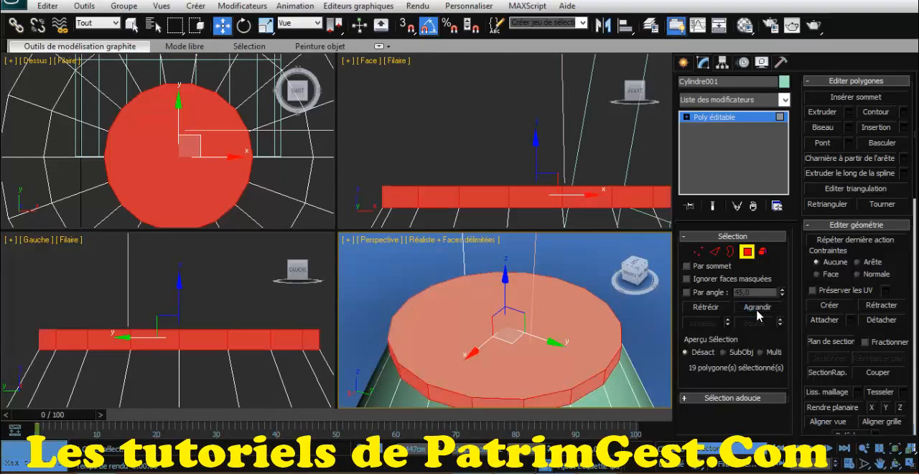
left_click(266, 29)
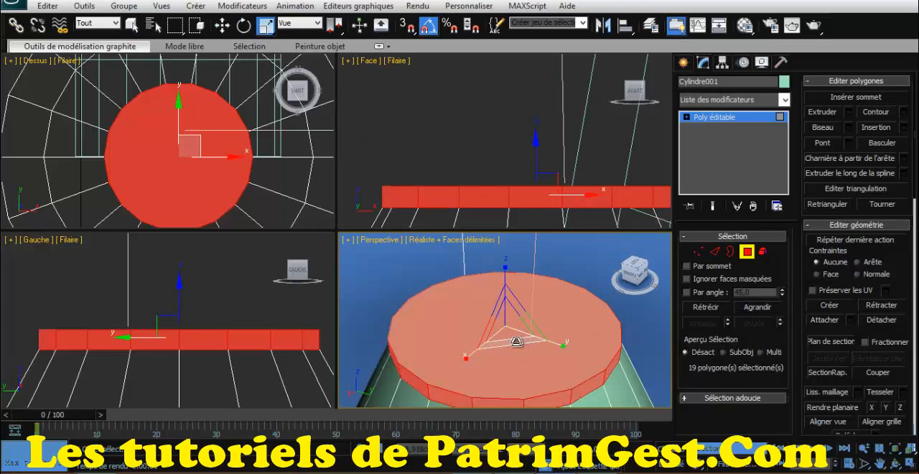
left_click_drag(515, 342, 514, 320)
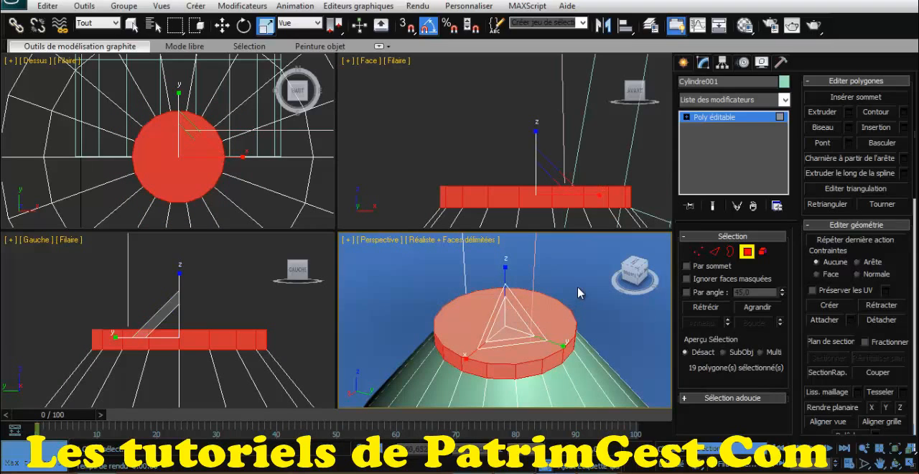
scroll(580, 293, "down", 4)
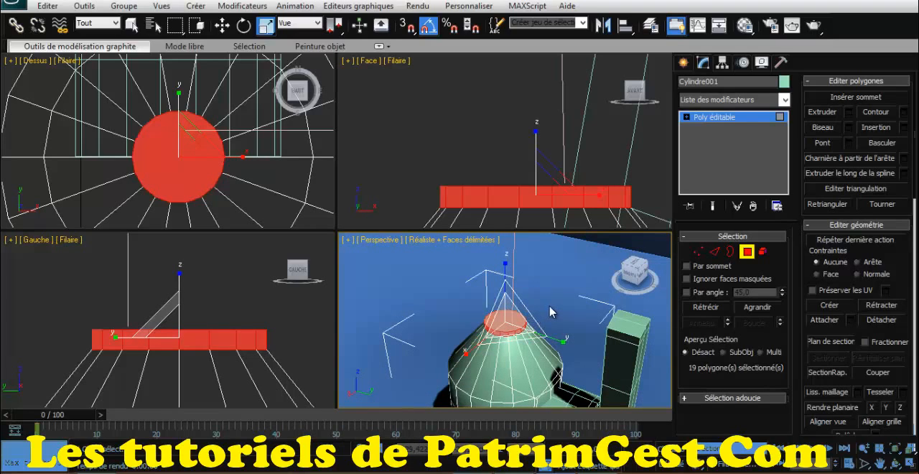
left_click_drag(531, 359, 533, 344)
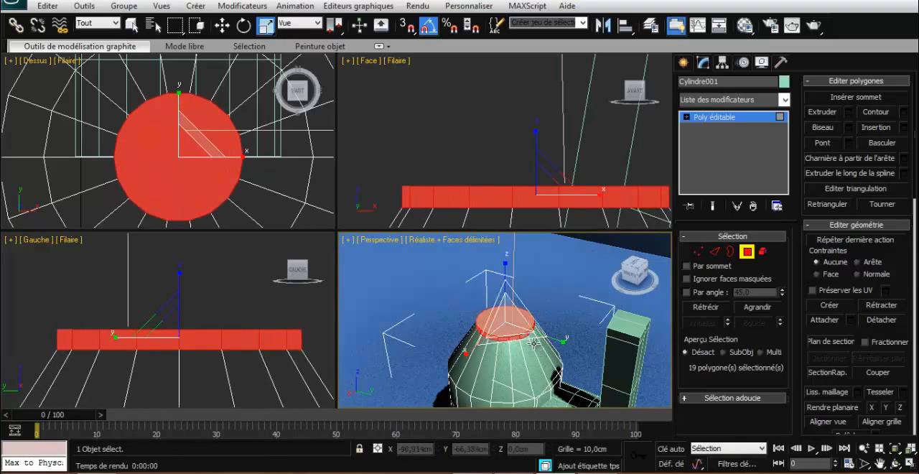
scroll(545, 322, "down", 4)
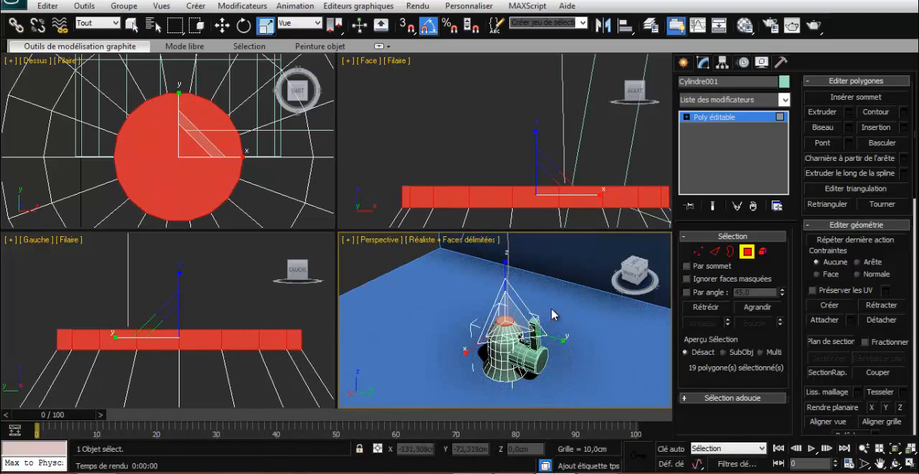
scroll(551, 314, "up", 3)
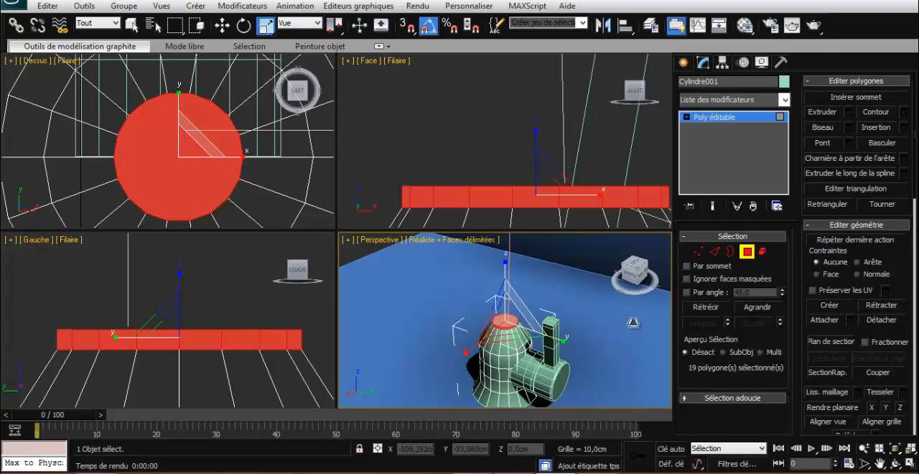
- Reduce the selection to the body's circular top polygon and extrude it along the spout spline
left_click(707, 307)
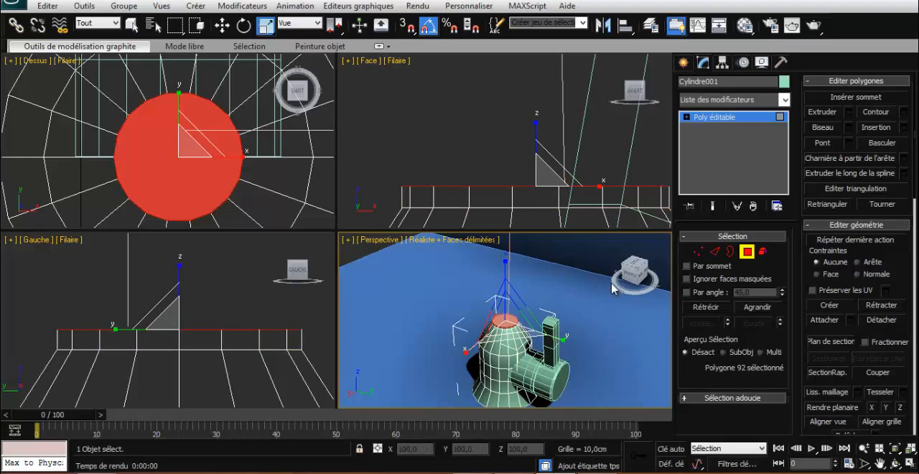
left_click(903, 173)
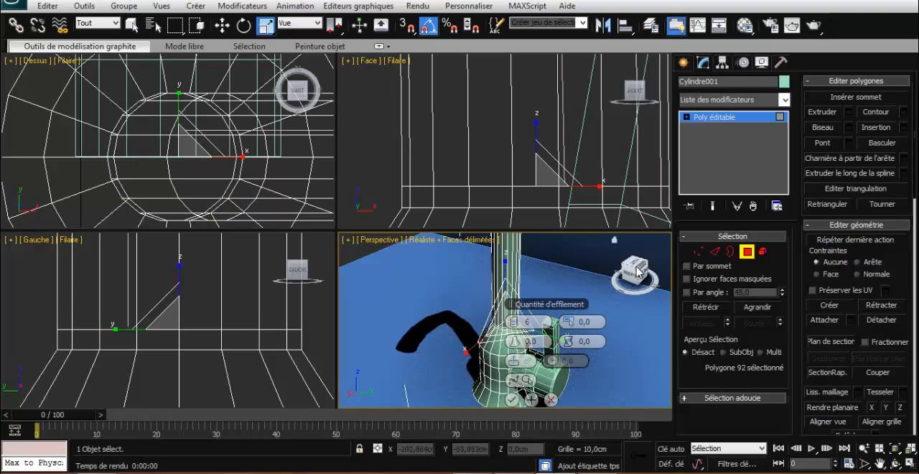
scroll(557, 275, "down", 4)
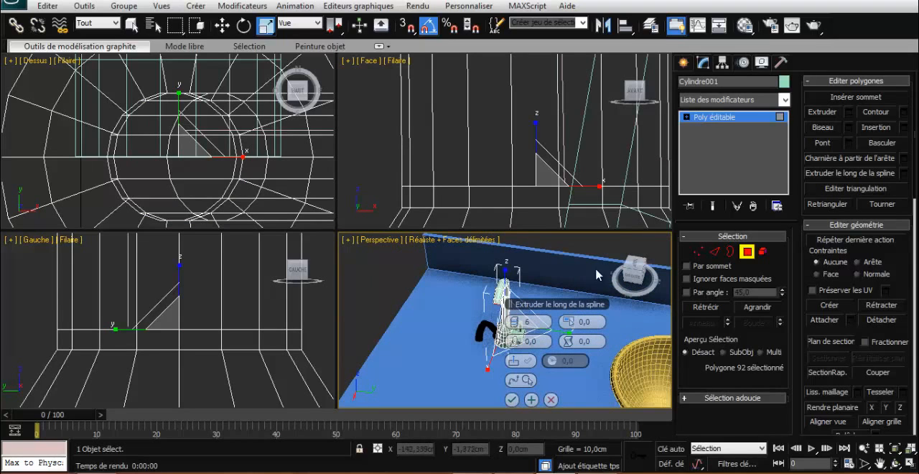
left_click_drag(635, 273, 575, 278)
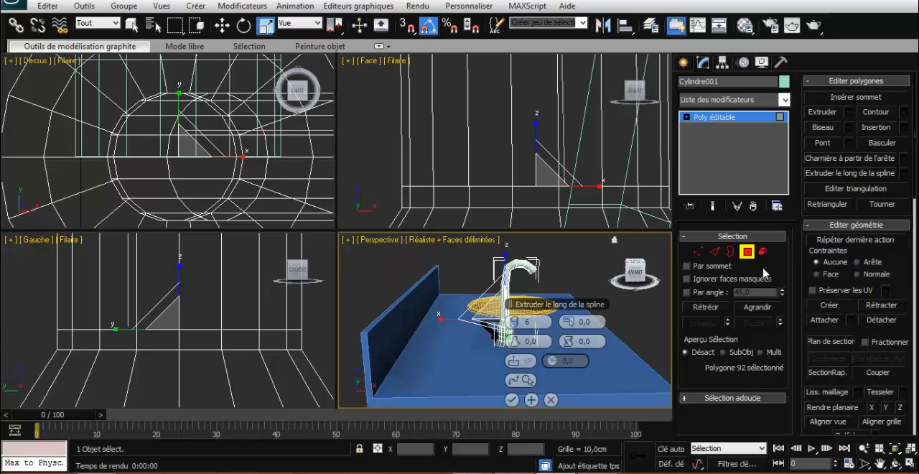
left_click(753, 308)
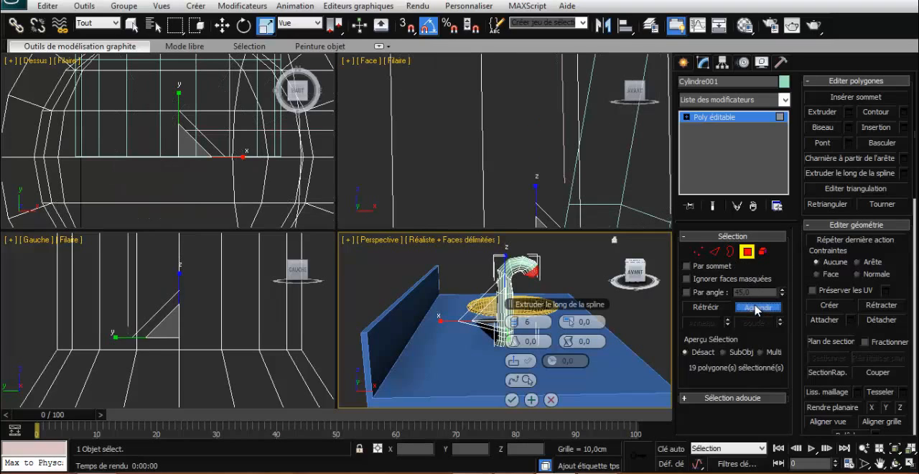
left_click(756, 307)
left_click(757, 308)
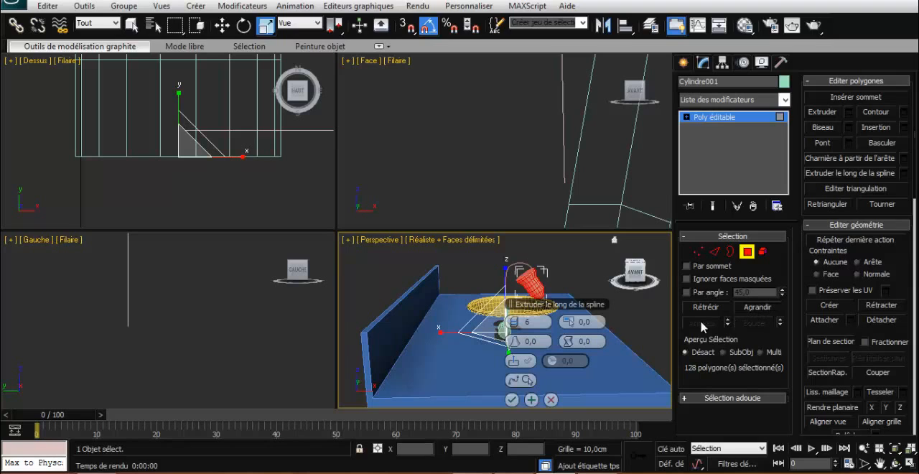
key("ctrl+z")
key("ctrl+z")
key("ctrl+z")
key("ctrl+z")
key("ctrl+z")
key("ctrl+z")
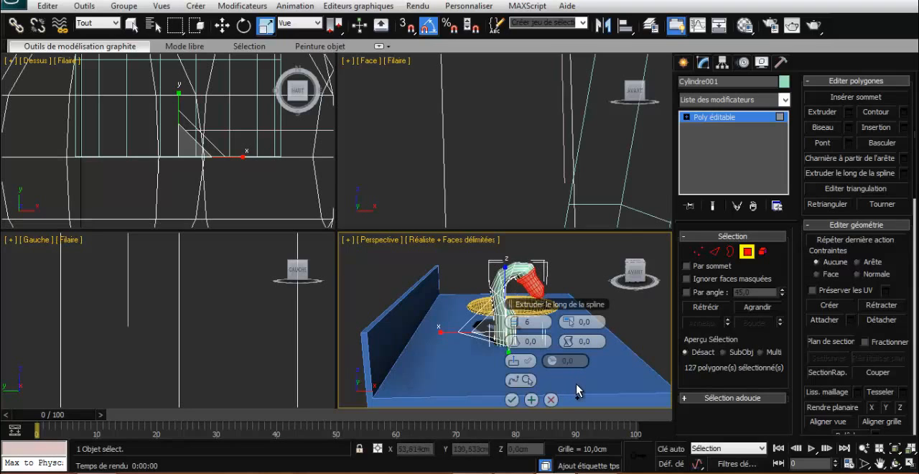
key("ctrl+z")
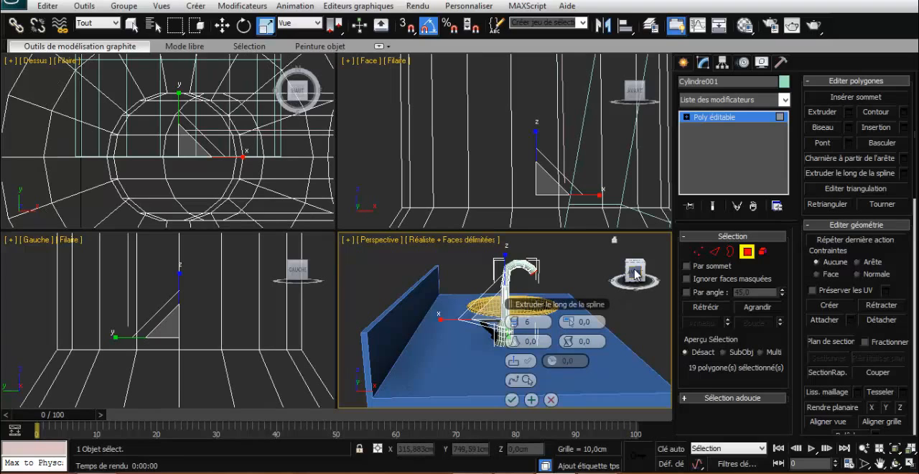
- Set the spline extrusion to 10 segments and apply it
left_click_drag(515, 322, 522, 321)
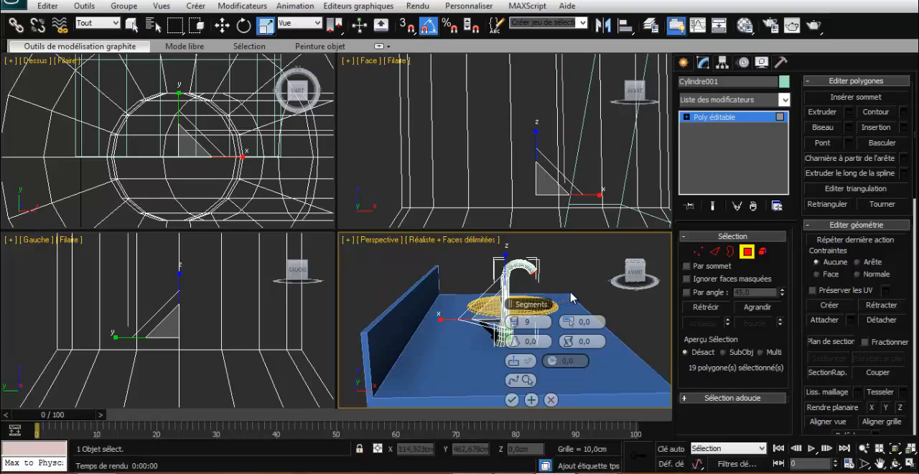
key("z")
scroll(574, 291, "down", 8)
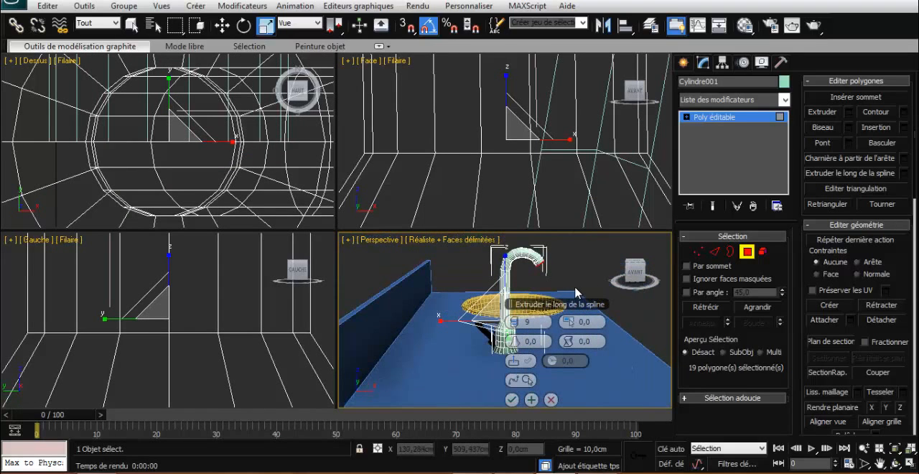
left_click_drag(523, 326, 526, 325)
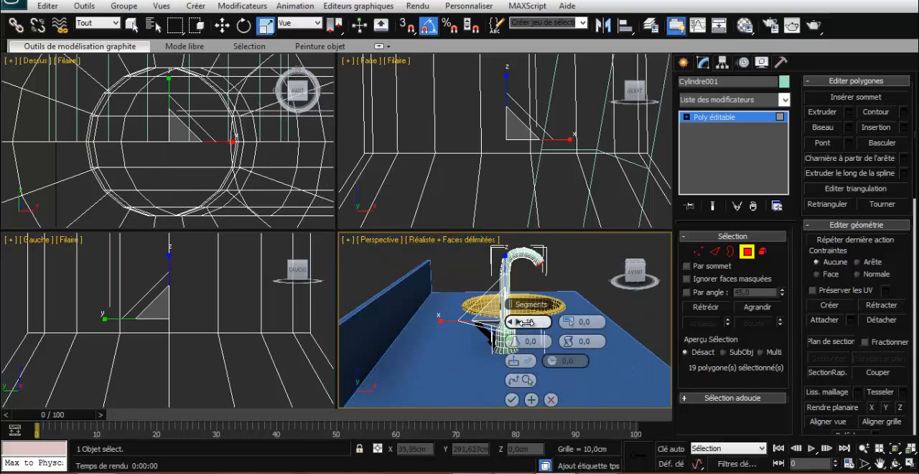
left_click(512, 399)
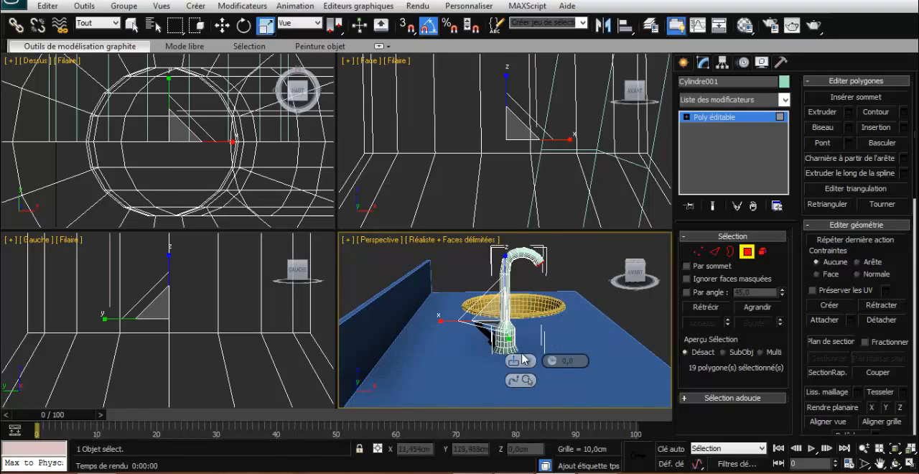
- Grow the polygon selection from the spout's tip down to the top of the tap's body
left_click(741, 309)
left_click(742, 309)
left_click(742, 307)
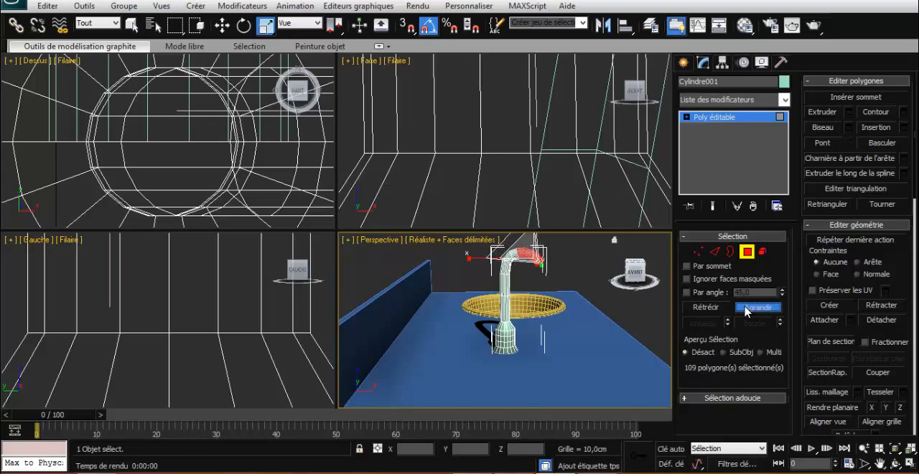
left_click(743, 307)
left_click(744, 308)
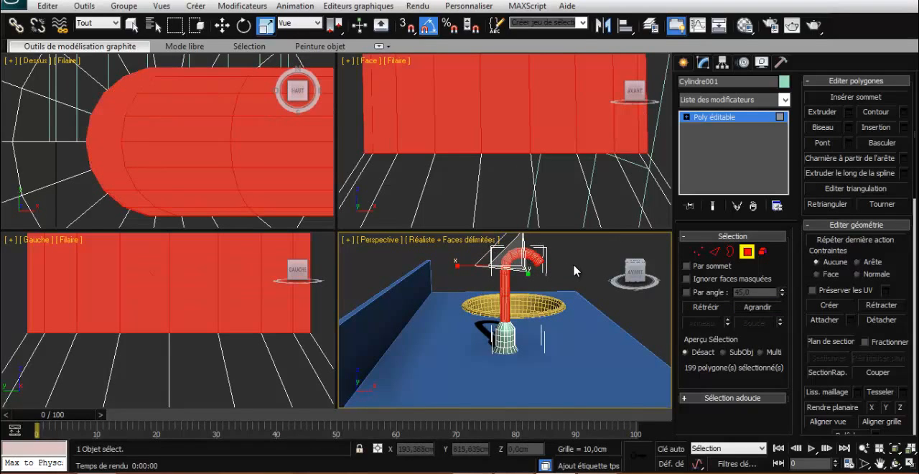
- Scale the selected spout polygons down slightly in the Perspective view to make the spout thinner
middle_click_drag(574, 270, 510, 286, "alt")
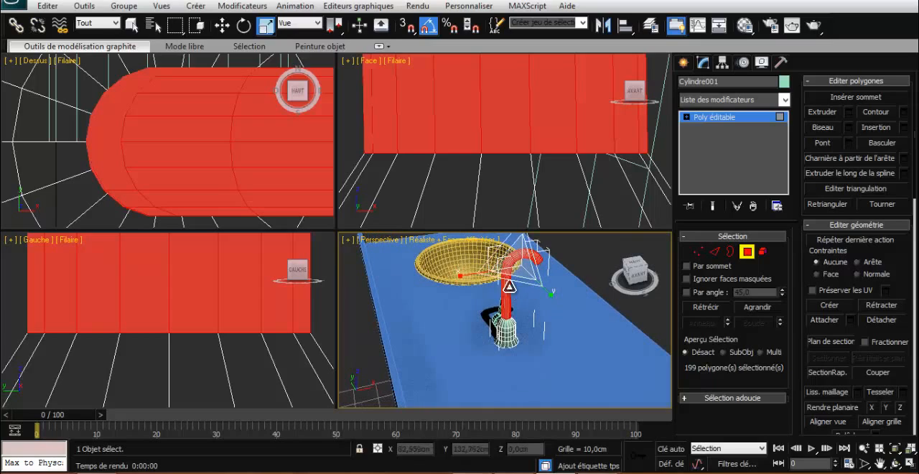
left_click_drag(509, 286, 520, 267)
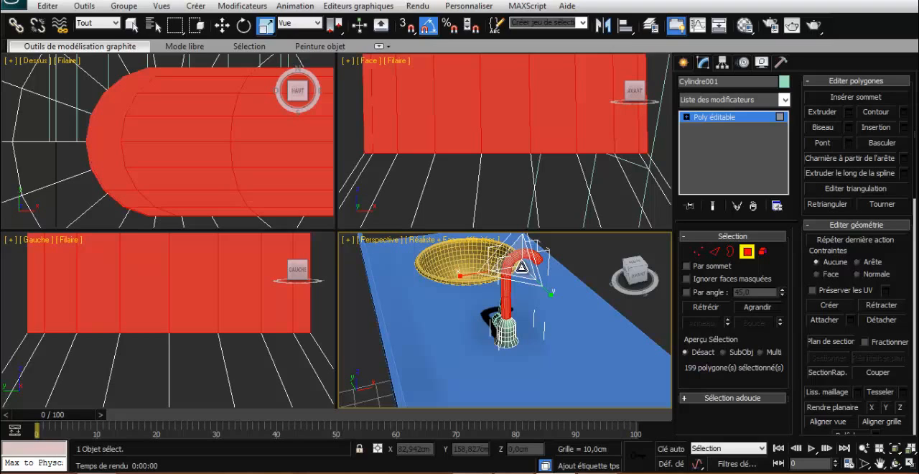
left_click_drag(522, 268, 513, 274)
left_click_drag(639, 280, 593, 276)
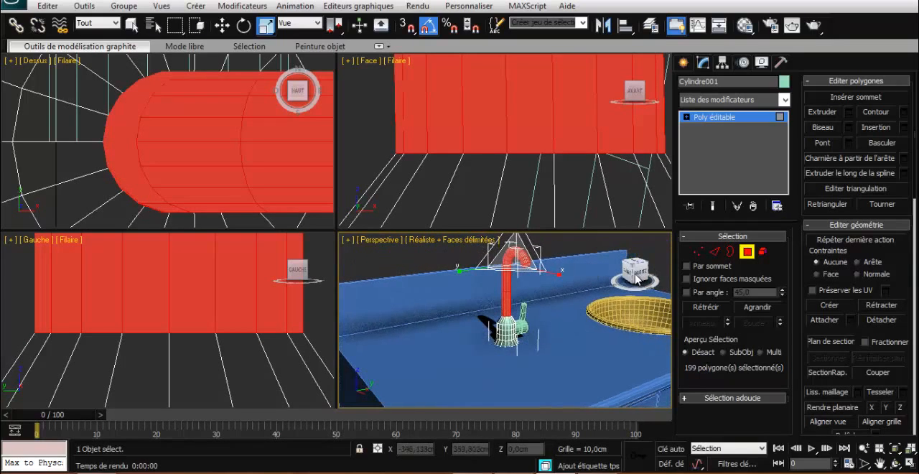
scroll(576, 271, "up", 2)
scroll(564, 271, "down", 1)
key("z")
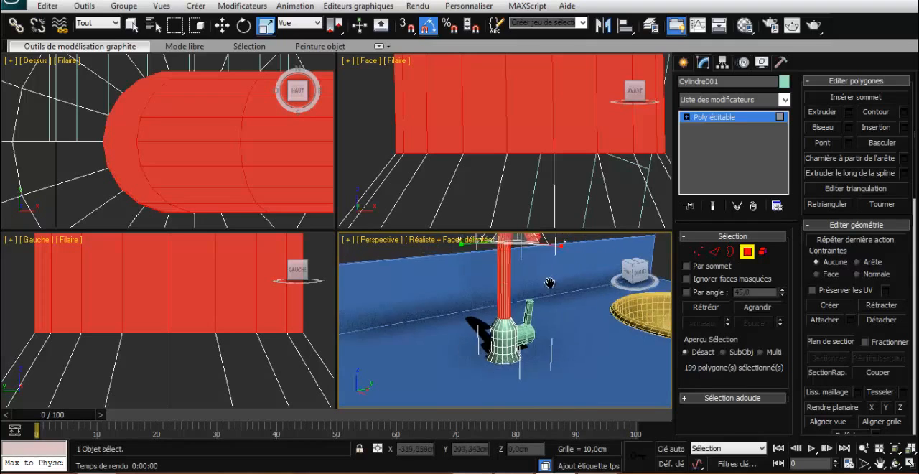
scroll(507, 264, "up", 2)
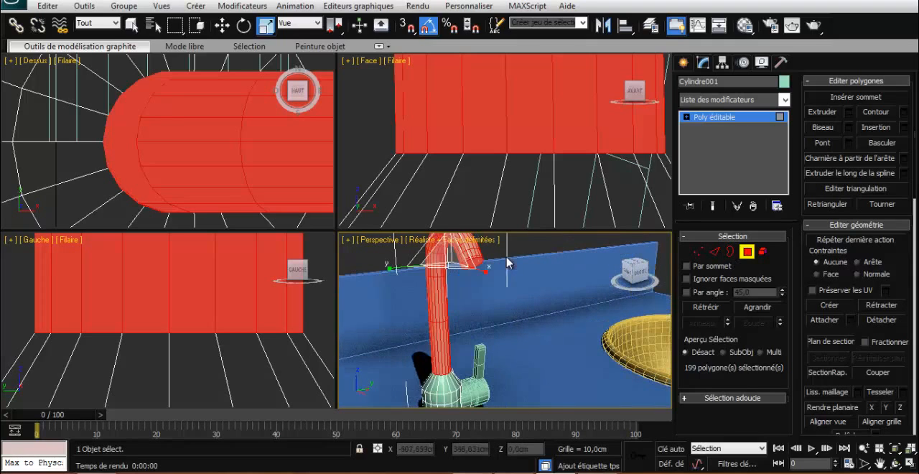
- Select only the circular end polygon at the spout's tip and scale it up slightly
left_click(746, 251)
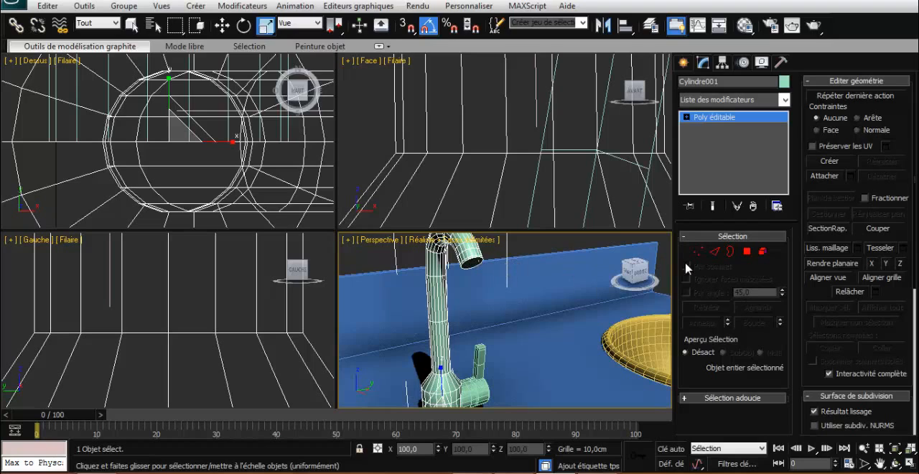
left_click(747, 251)
key("ctrl+a")
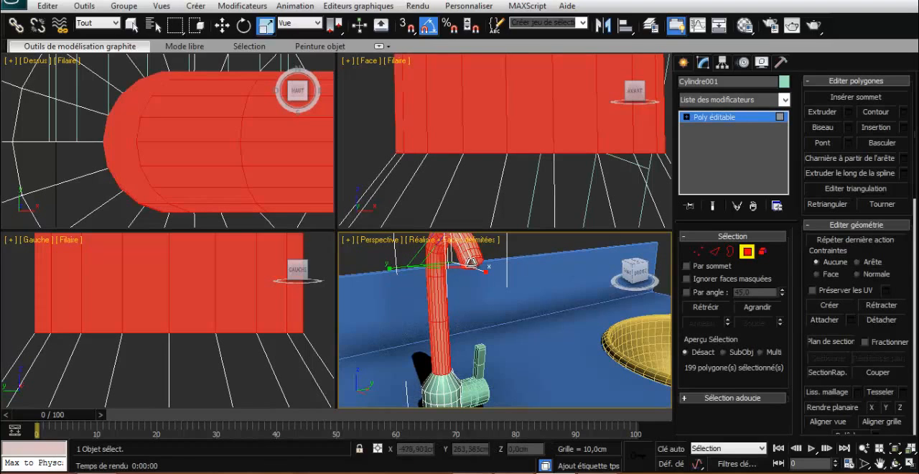
left_click(470, 262)
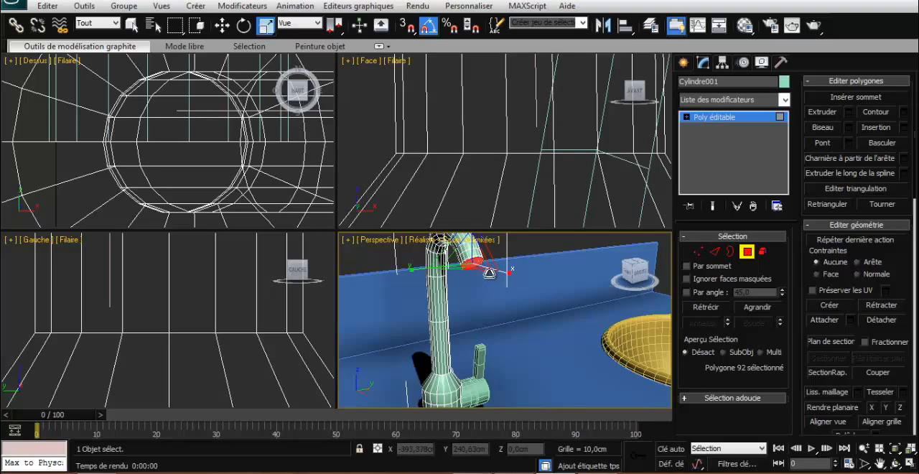
key("z")
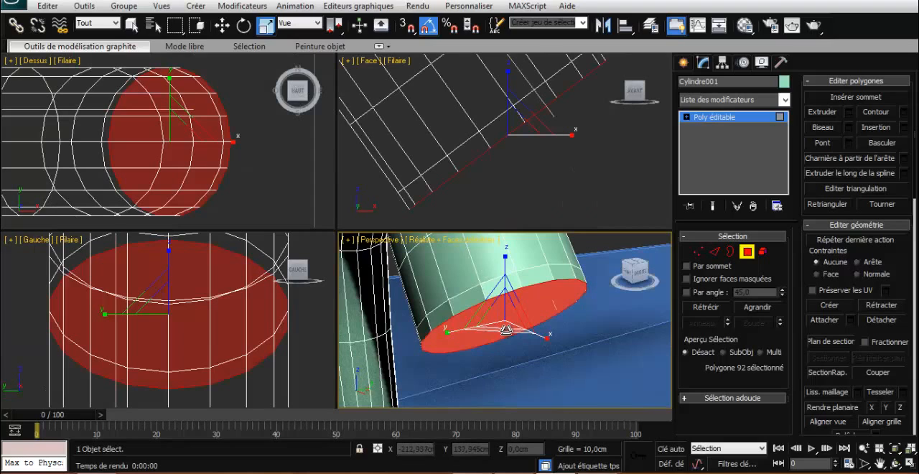
left_click_drag(506, 329, 510, 331)
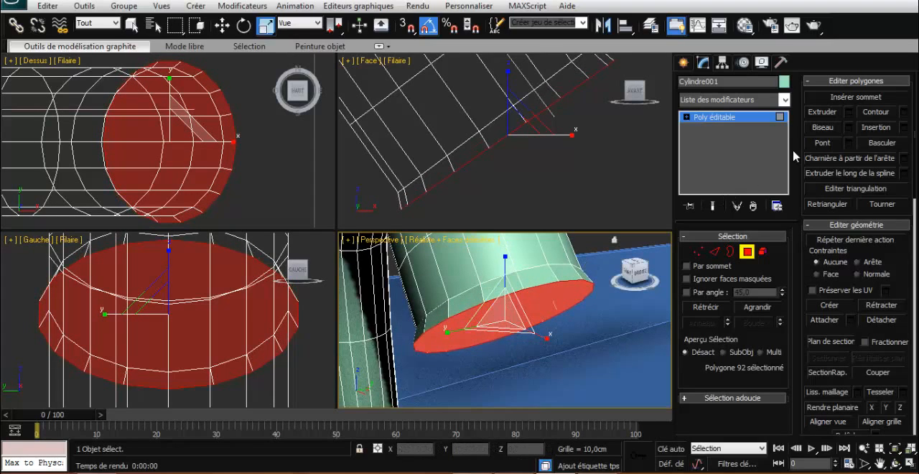
left_click(848, 113)
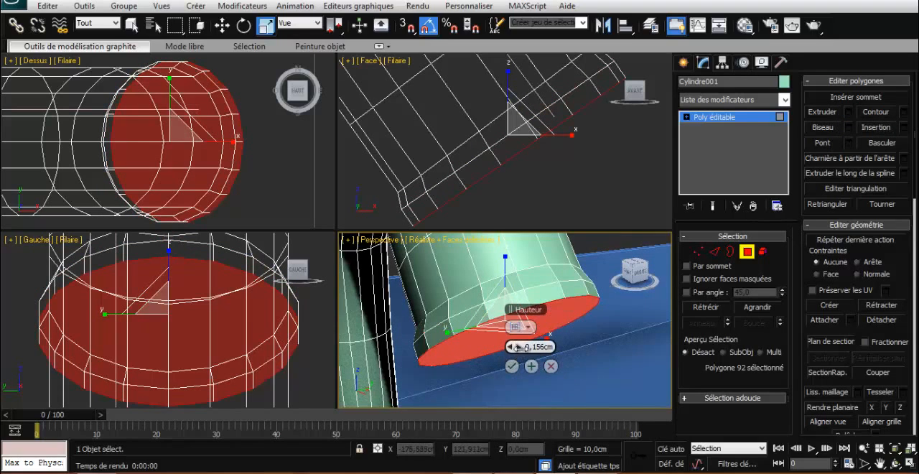
left_click_drag(517, 347, 524, 348)
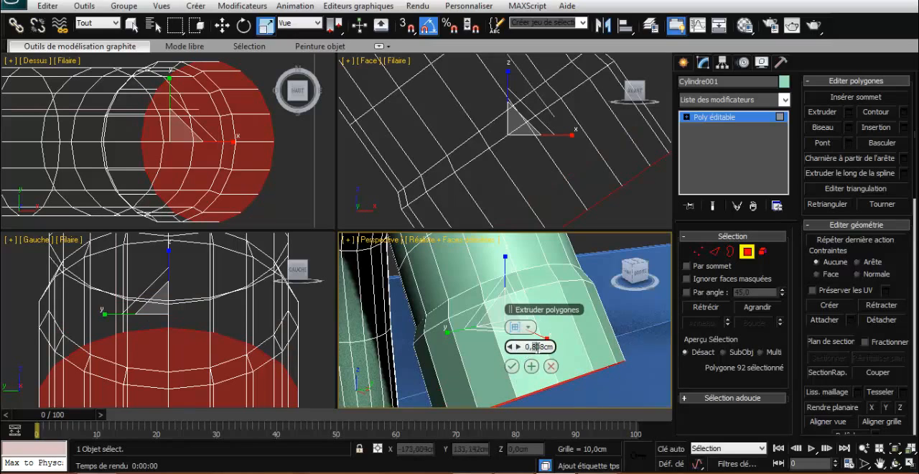
type("4")
key("Return")
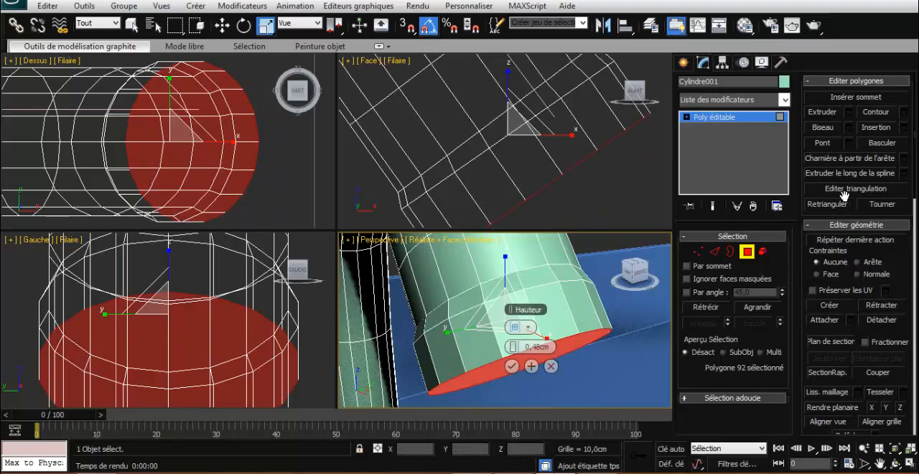
- Inset the circular end polygon at the spout's tip by 0.1 cm
left_click(903, 128)
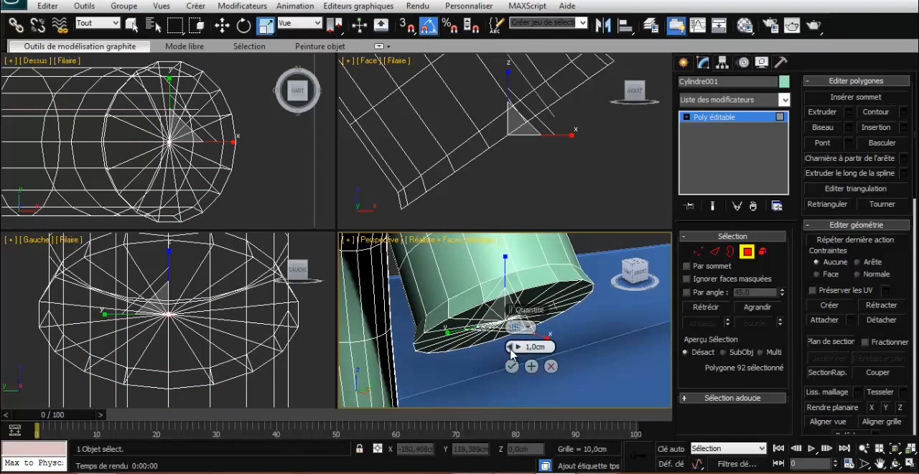
left_click_drag(513, 348, 504, 348)
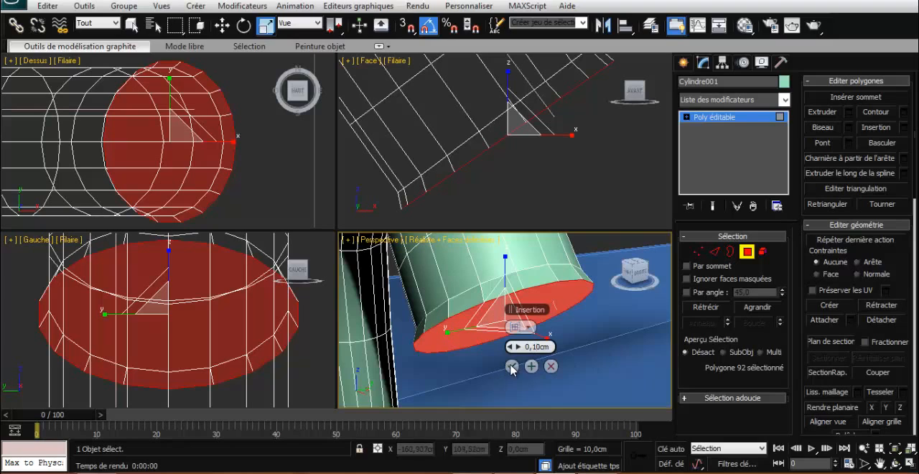
key("Return")
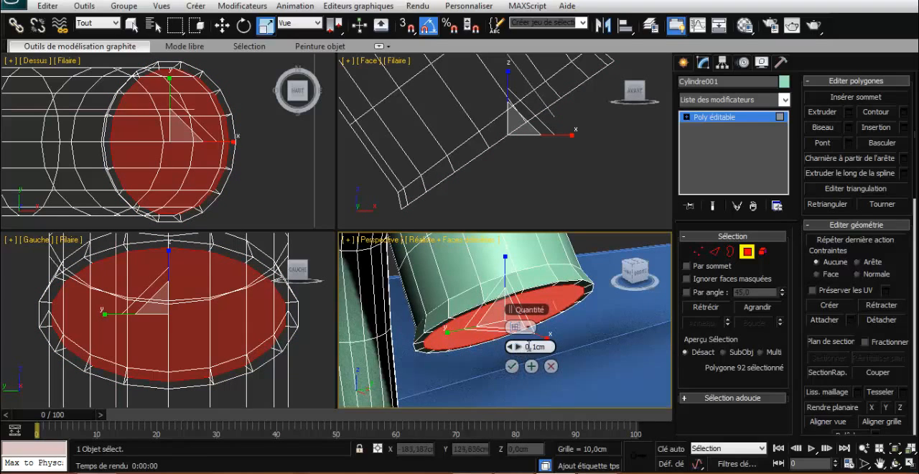
- Extrude the inset polygon inward by -0.48 cm to hollow out the spout's tip
left_click(849, 112)
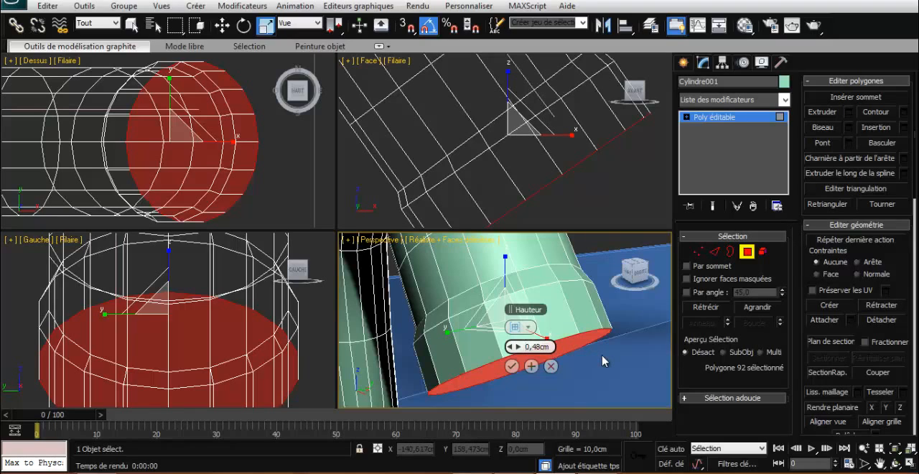
type("-")
key("Return")
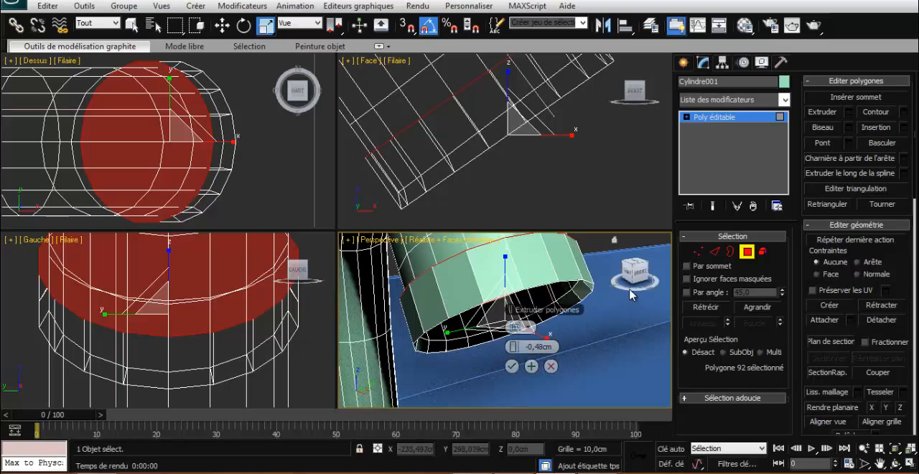
left_click(510, 366)
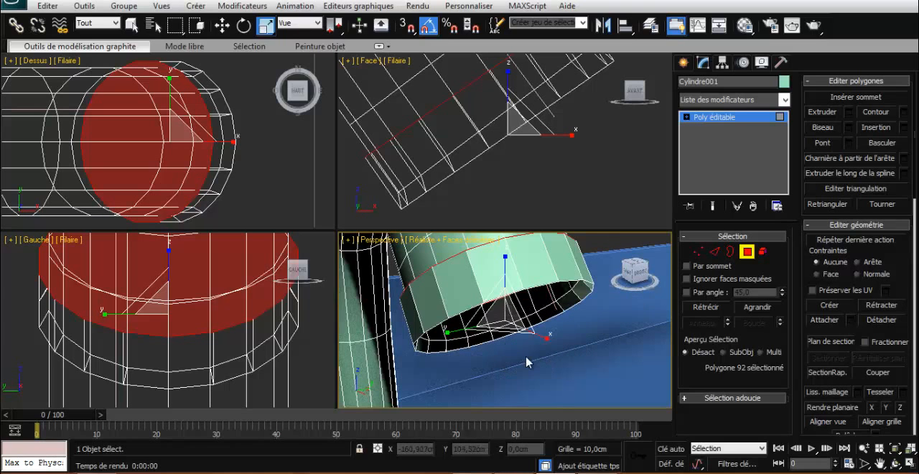
- Clear the polygon selection on the tap and leave polygon editing
left_click_drag(635, 271, 597, 290)
scroll(550, 313, "down", 5)
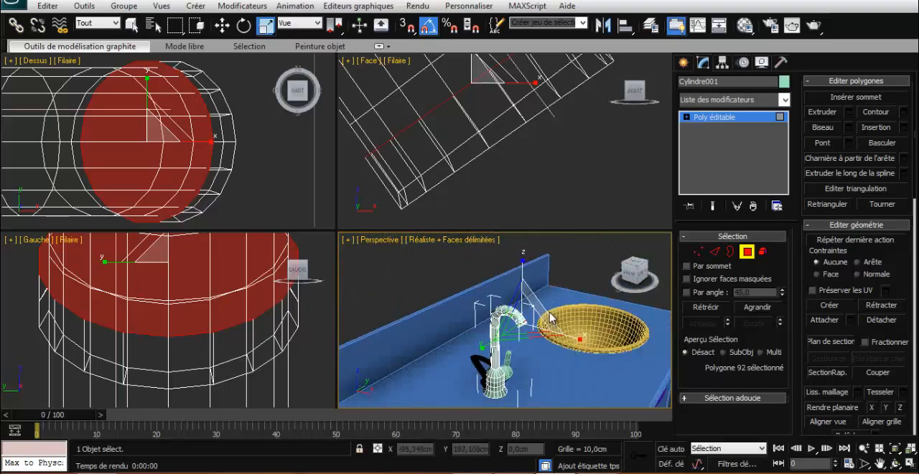
scroll(549, 316, "down", 2)
scroll(551, 310, "up", 6)
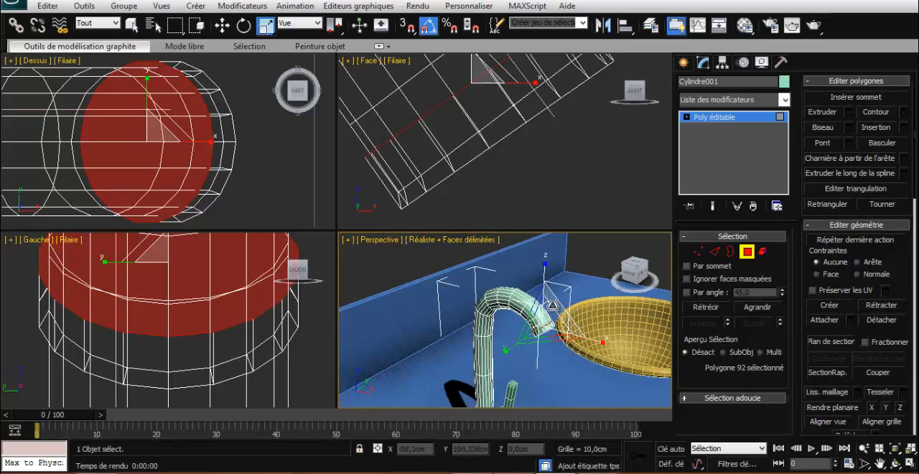
left_click(574, 298)
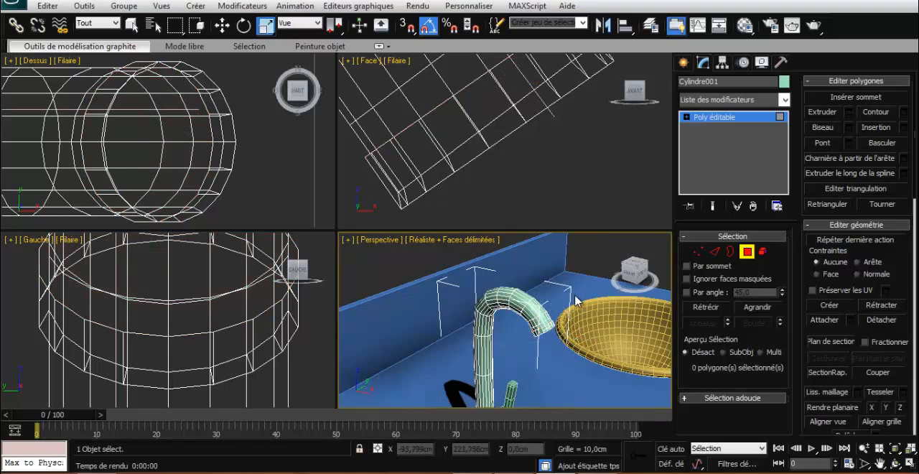
scroll(577, 302, "up", 3)
scroll(571, 307, "down", 5)
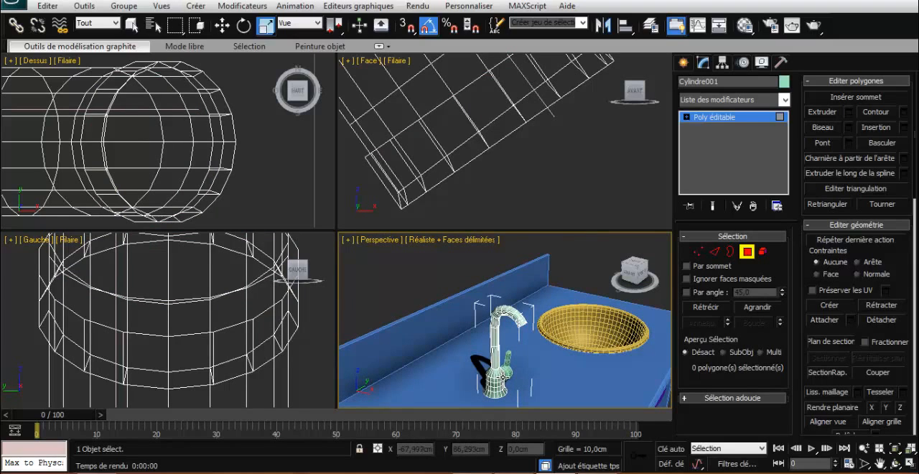
left_click(747, 251)
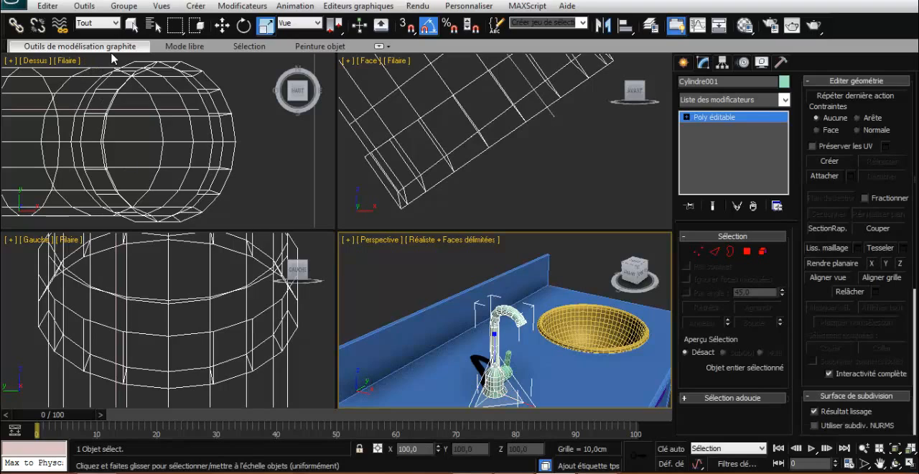
- Attach the side lever to the tap's body so that both form a single editable poly
left_click(132, 26)
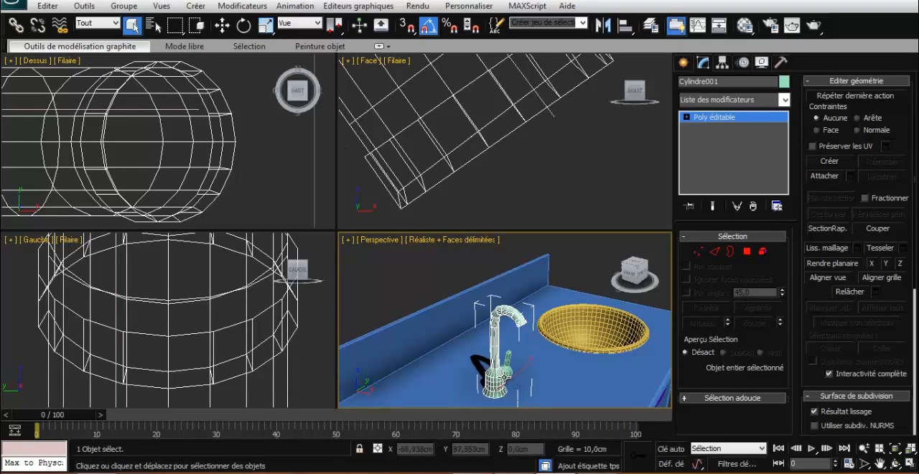
left_click(825, 176)
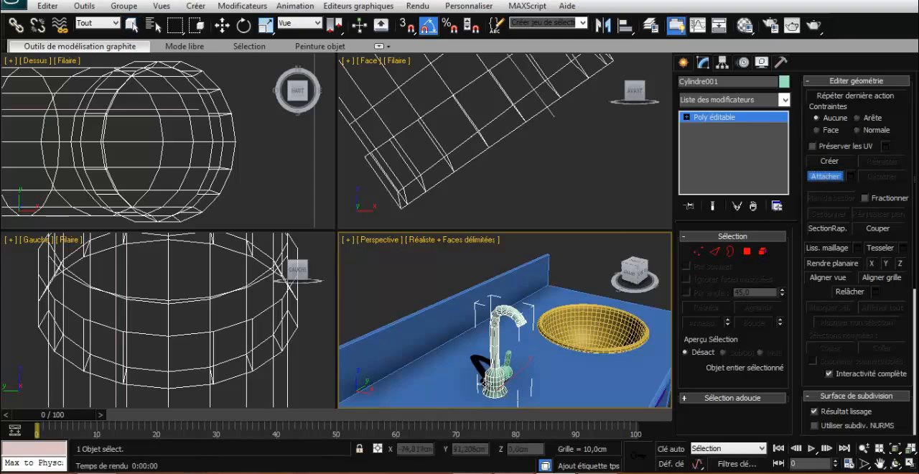
left_click(510, 370)
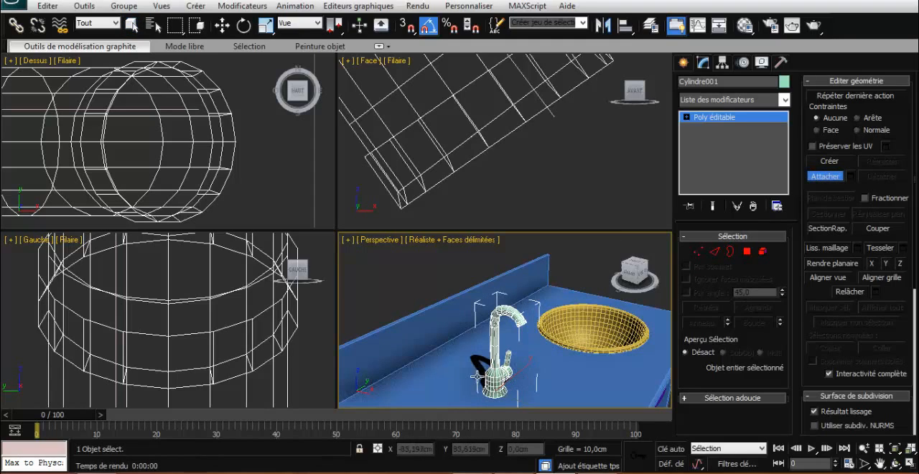
left_click(824, 177)
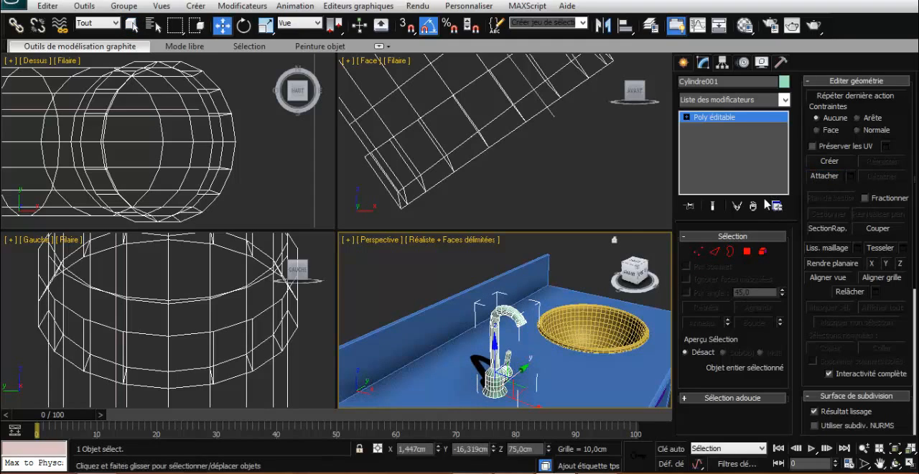
- Move the tap onto the countertop just behind the round sink, at about X -15.6 cm and Y 28.4 cm
left_click(222, 26)
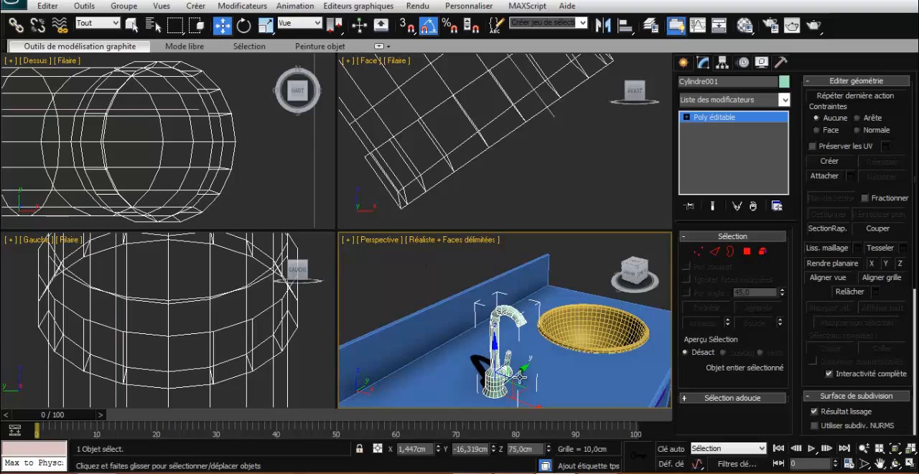
left_click_drag(515, 375, 592, 294)
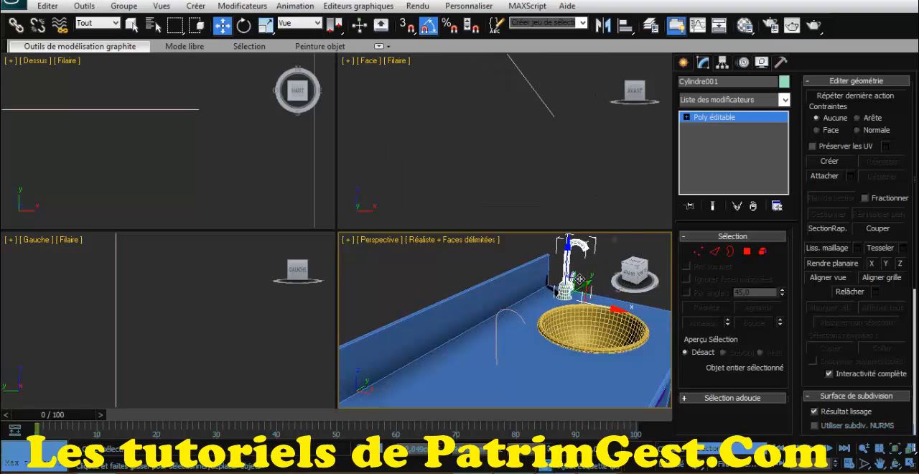
left_click_drag(583, 280, 665, 291)
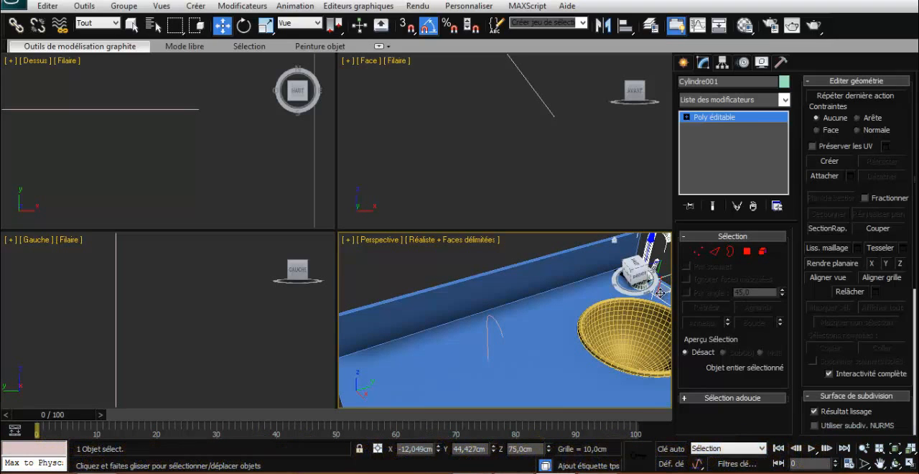
left_click_drag(660, 292, 622, 300)
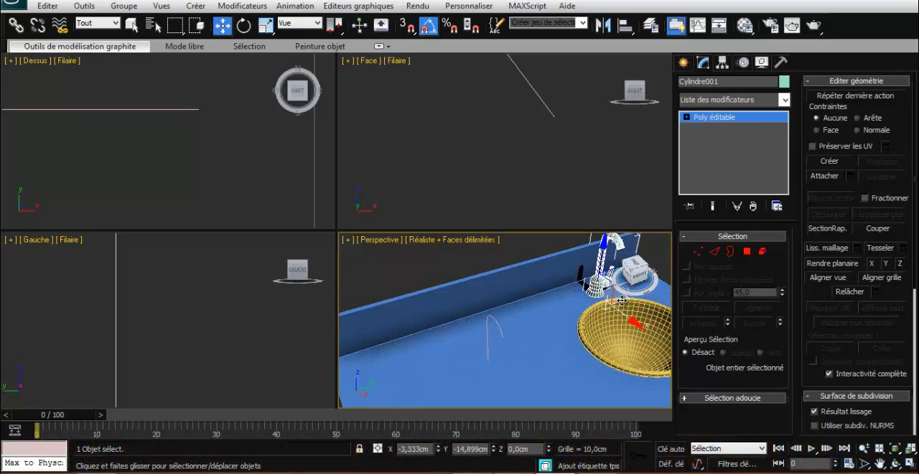
scroll(571, 247, "up", 3)
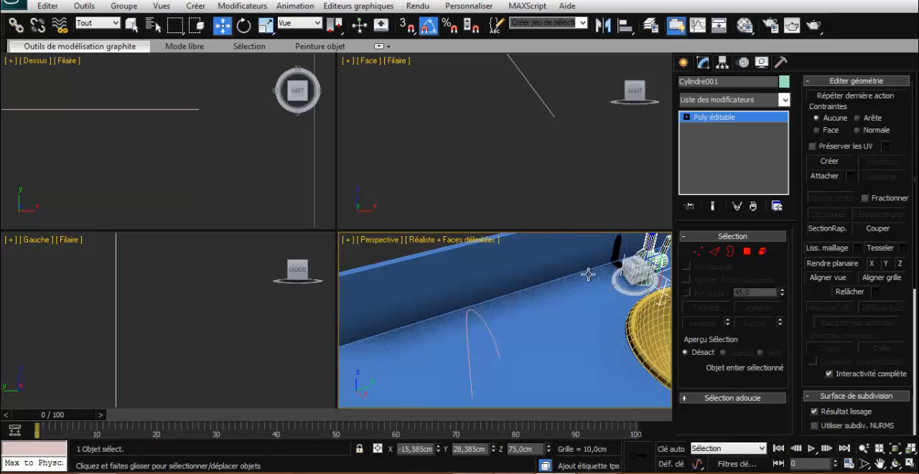
scroll(587, 274, "down", 6)
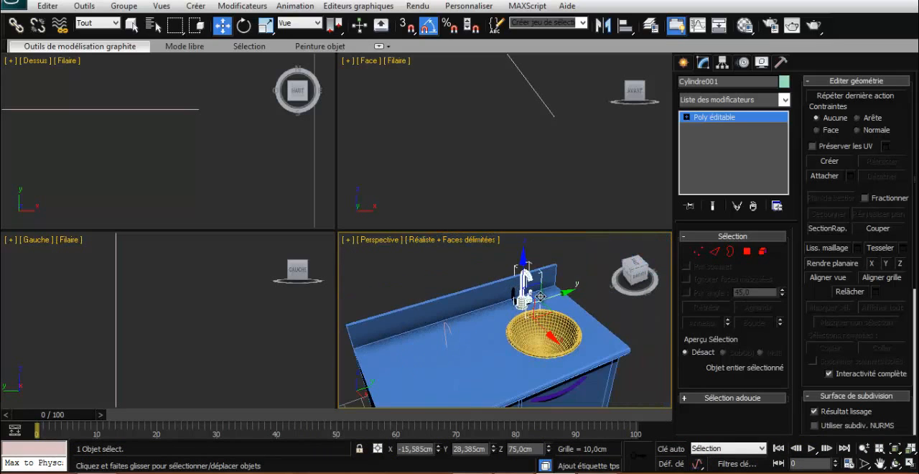
scroll(558, 297, "up", 5)
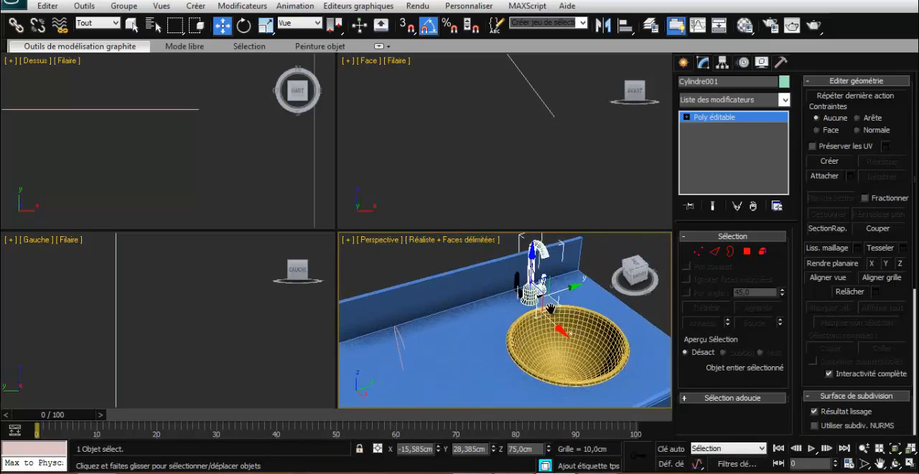
scroll(524, 319, "up", 3)
middle_click_drag(516, 324, 587, 289)
scroll(538, 292, "down", 6)
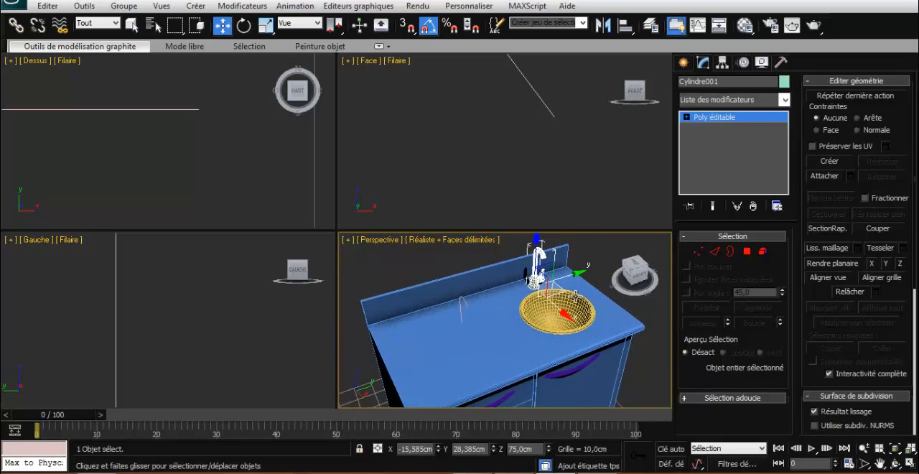
- Delete the leftover spline that served as the spout's extrusion path
scroll(510, 292, "up", 3)
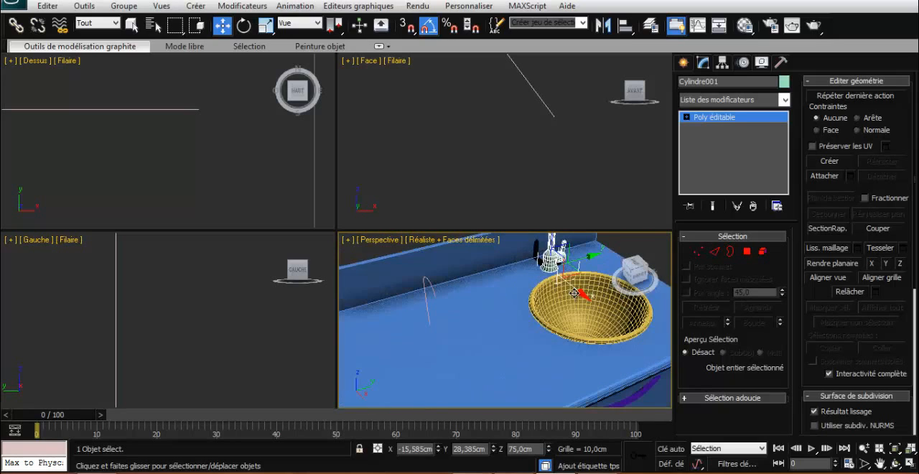
left_click(427, 286)
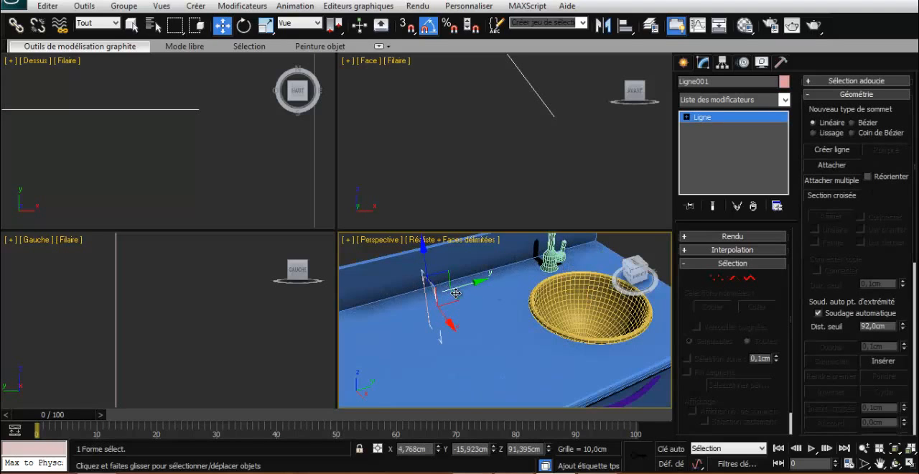
key("Delete")
scroll(469, 291, "down", 3)
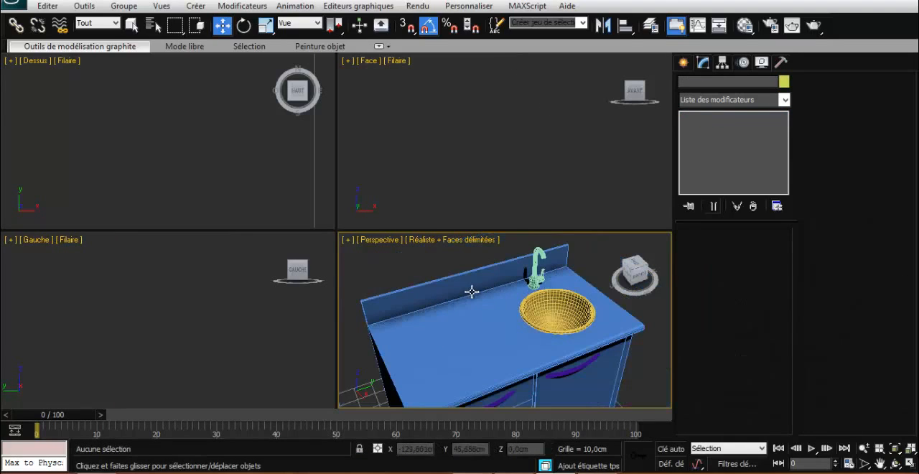
scroll(567, 290, "up", 3)
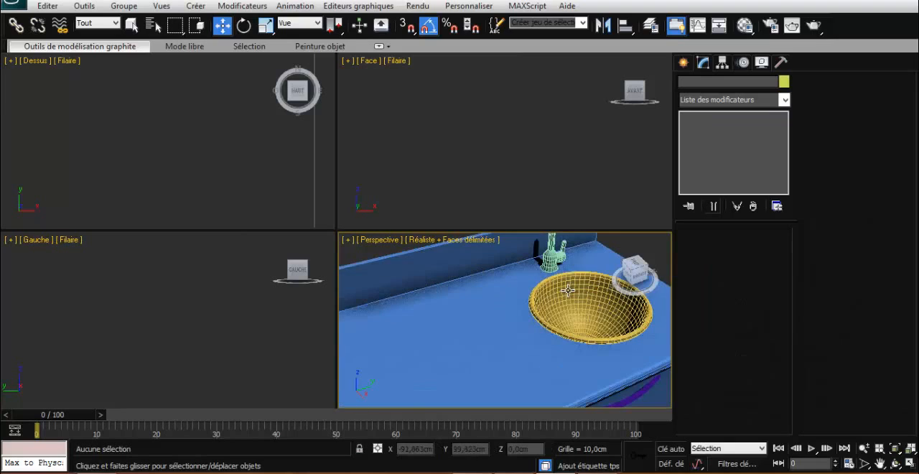
scroll(571, 292, "down", 3)
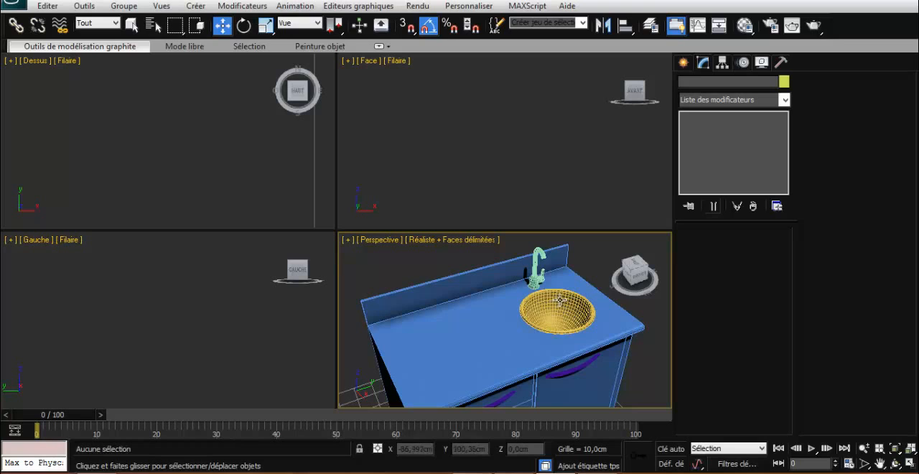
scroll(559, 303, "down", 6)
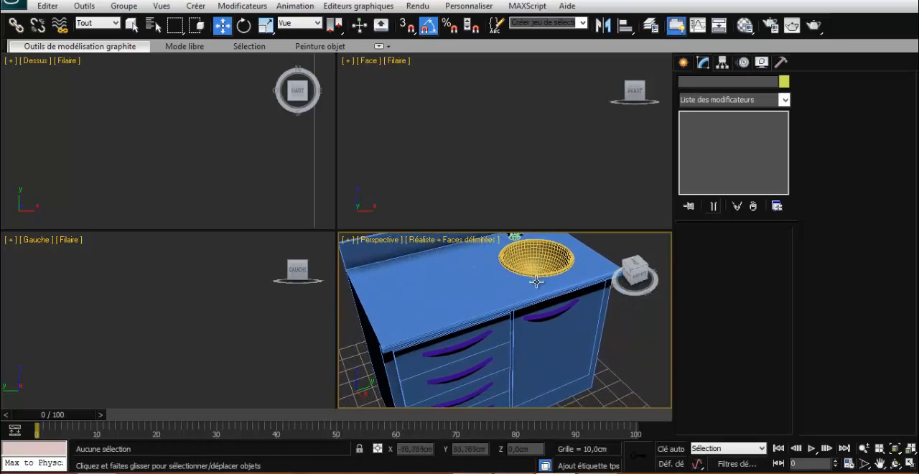
scroll(533, 288, "up", 3)
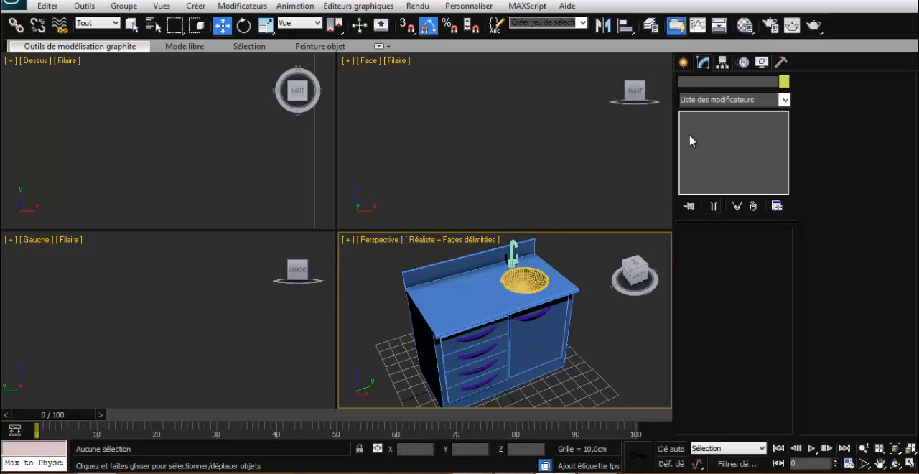
- Assign the mental ray renderer as the production renderer in the render setup
left_click(470, 7)
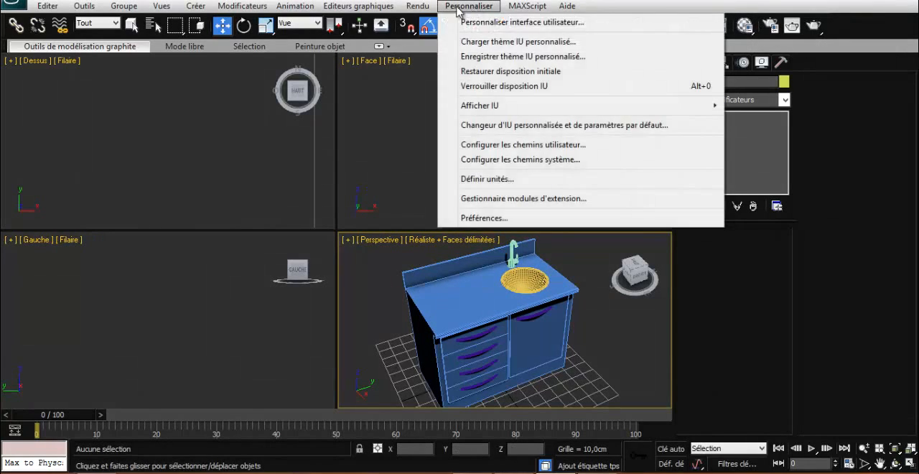
left_click(438, 36)
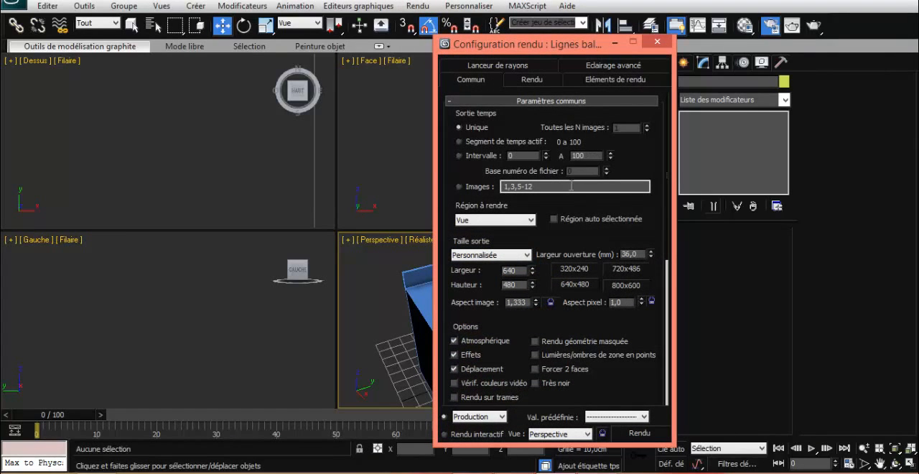
scroll(544, 215, "down", 5)
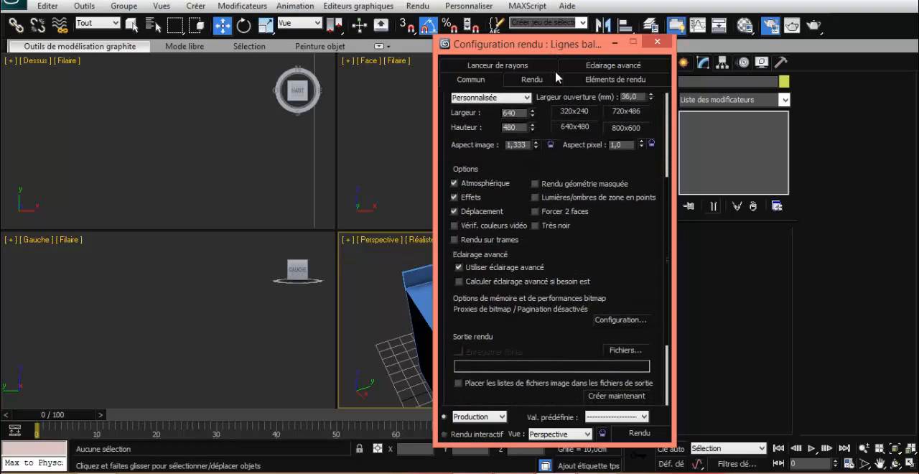
left_click_drag(567, 336, 571, 177)
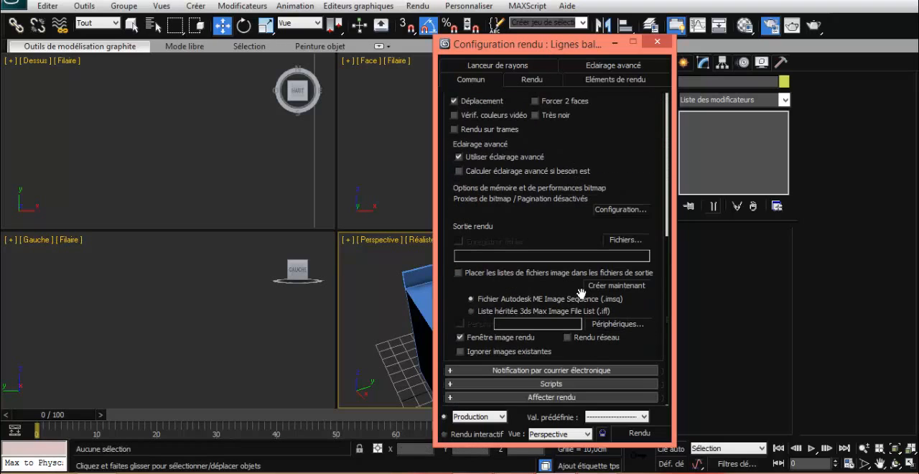
left_click(549, 397)
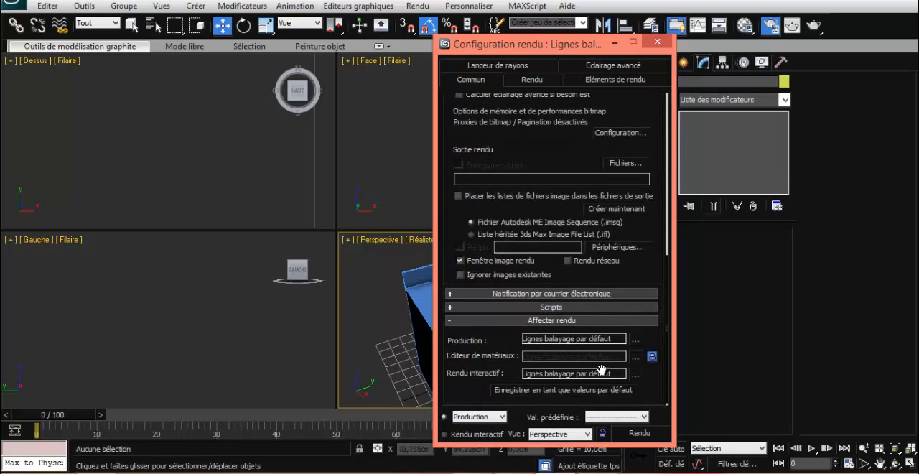
left_click(636, 339)
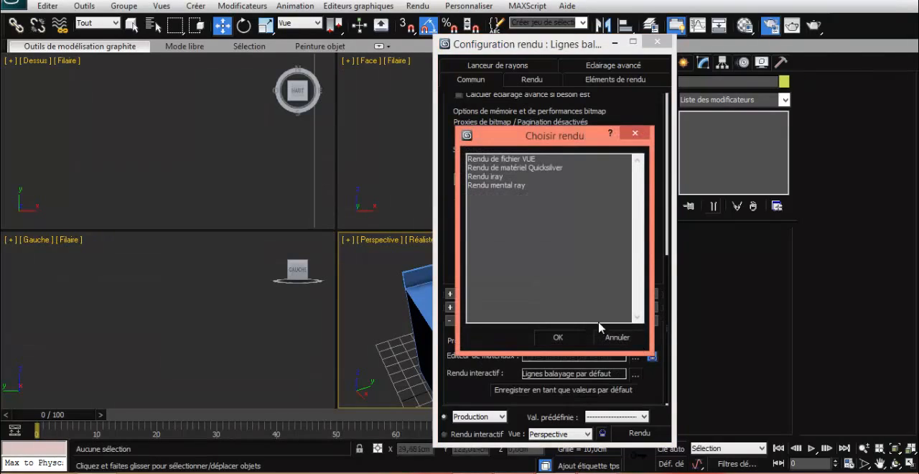
left_click(497, 176)
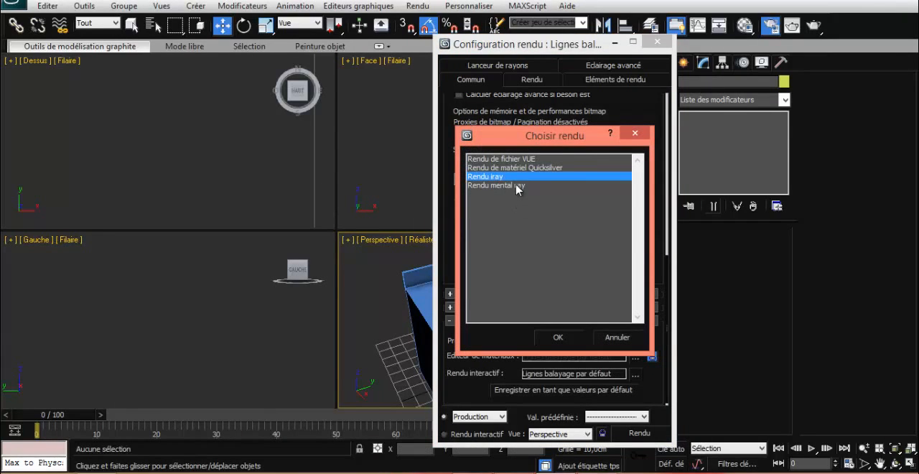
left_click(517, 186)
left_click(558, 337)
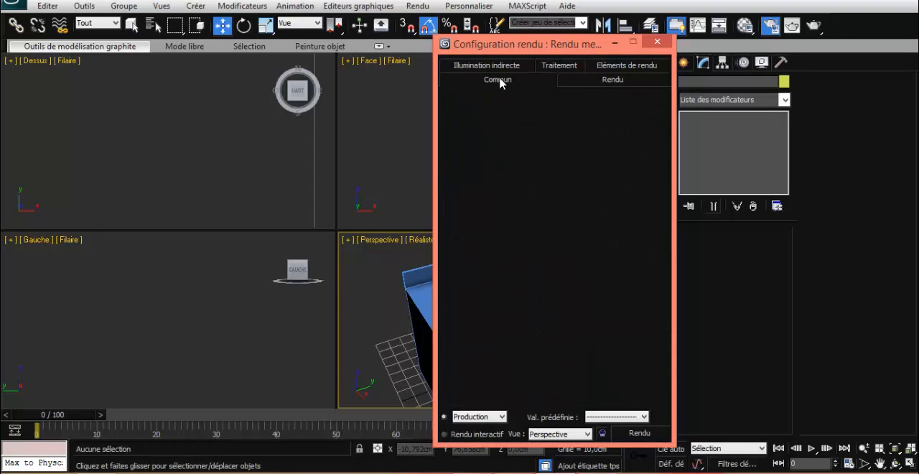
- Enable global illumination in the mental ray indirect illumination settings
left_click(505, 66)
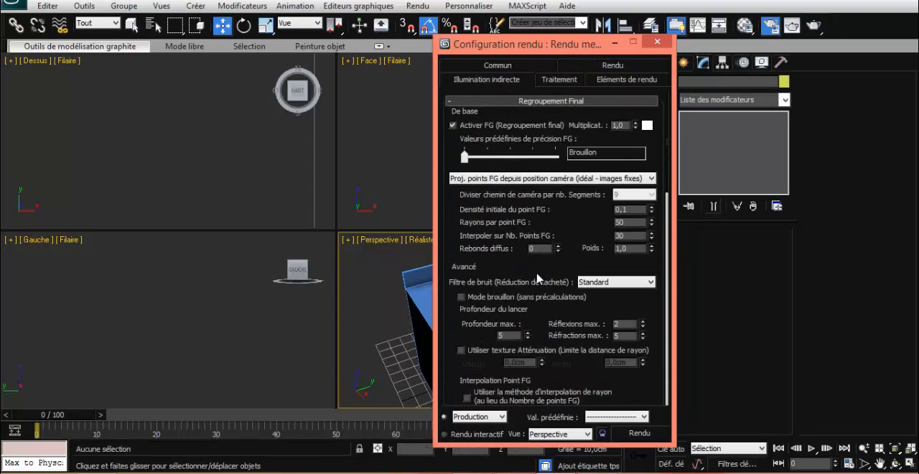
left_click_drag(514, 260, 525, 74)
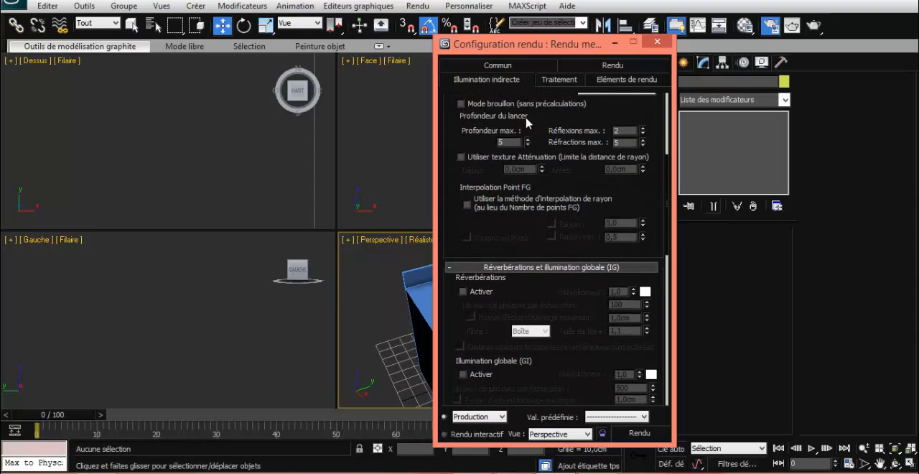
left_click(485, 378)
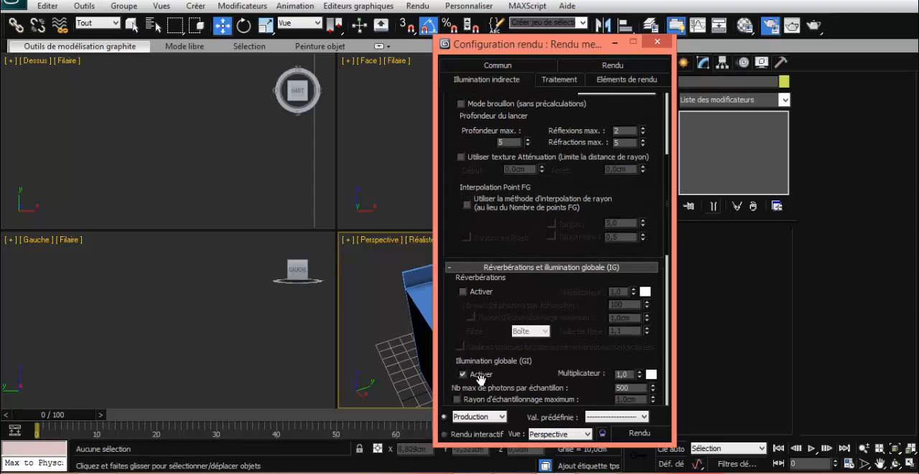
- Render the Perspective view of the whole cabinet, then close the rendered image and the render setup
left_click(638, 433)
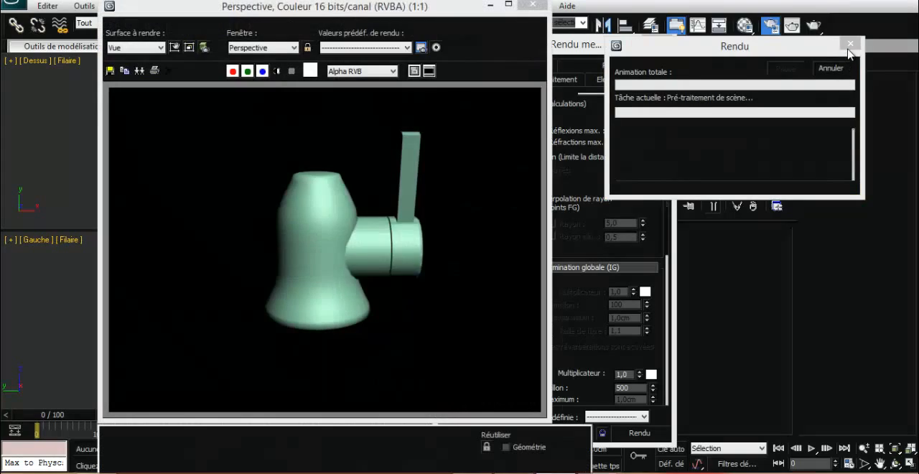
left_click(493, 282)
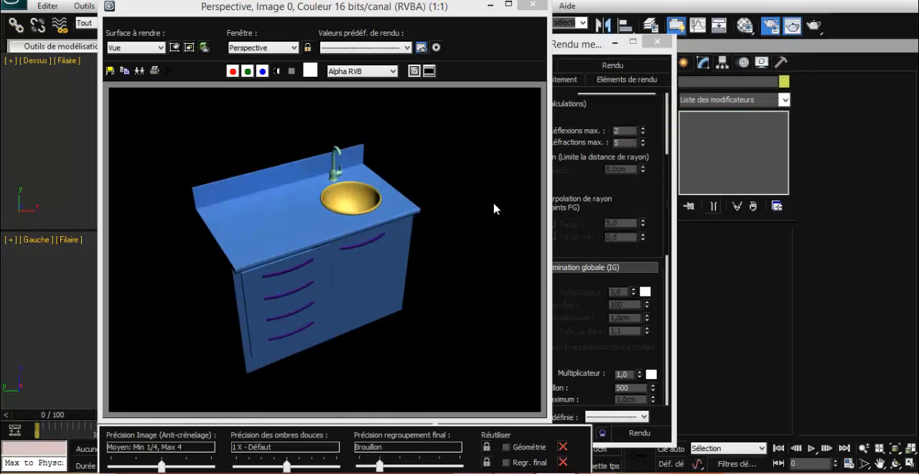
left_click(534, 5)
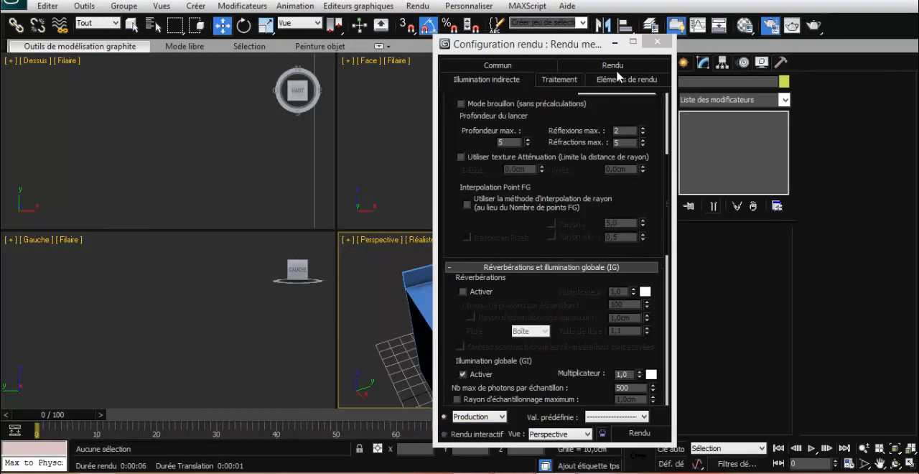
left_click(657, 41)
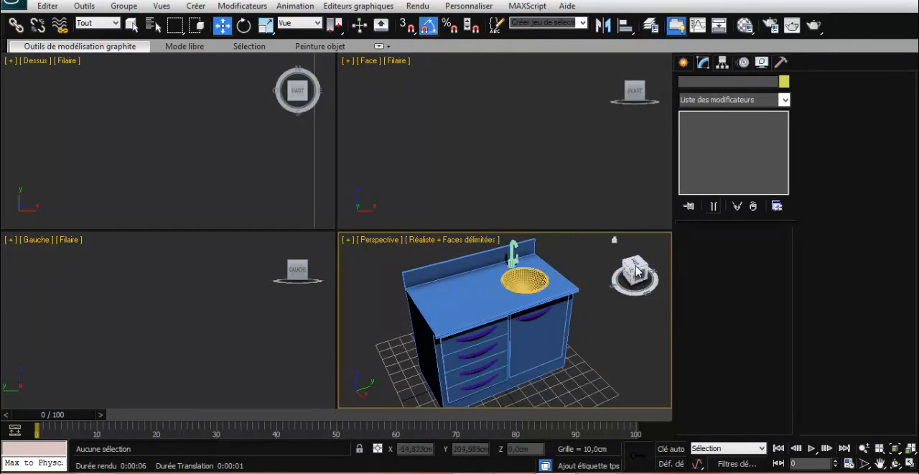
- Open the Material Editor and change the first sample material from Standard to Arch & Design
left_click_drag(635, 269, 634, 290)
scroll(562, 321, "down", 3)
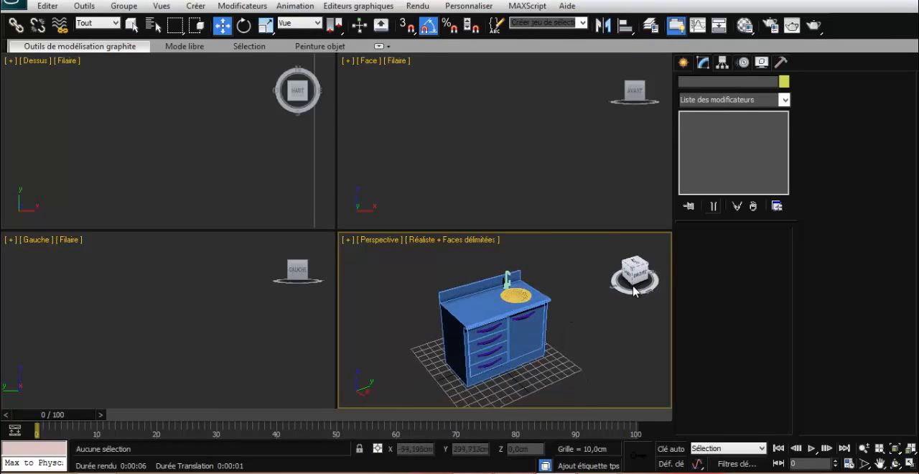
left_click(745, 27)
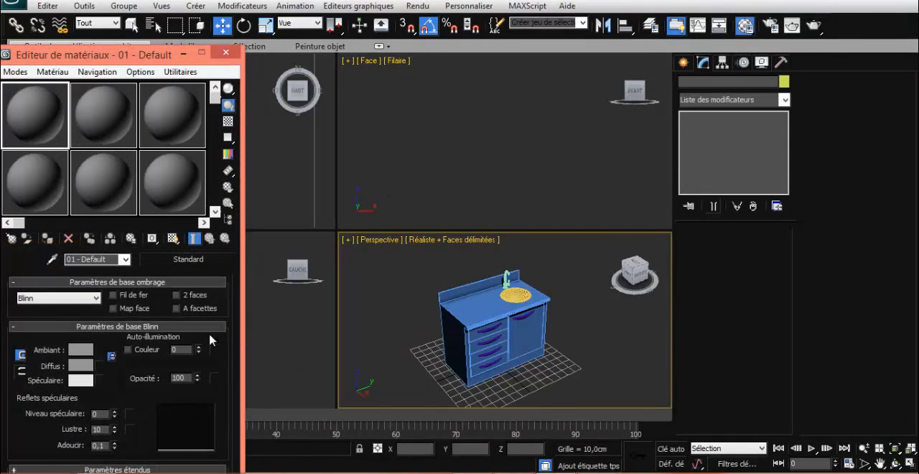
left_click(199, 260)
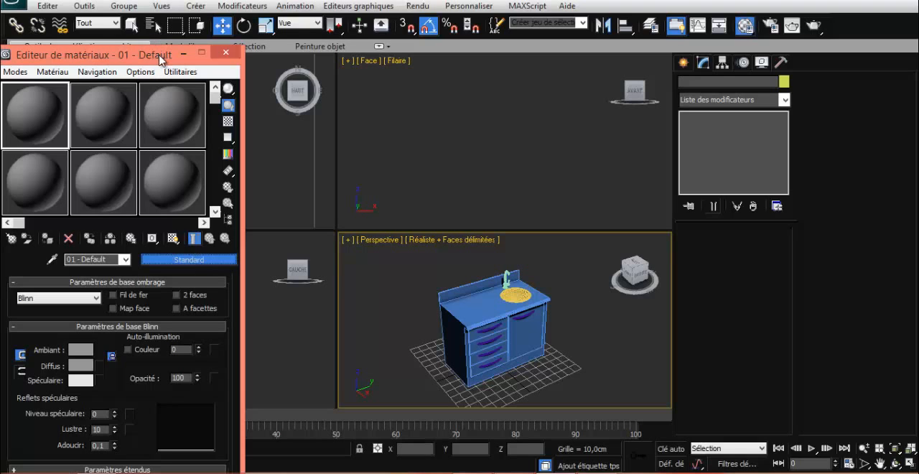
left_click_drag(158, 55, 193, 43)
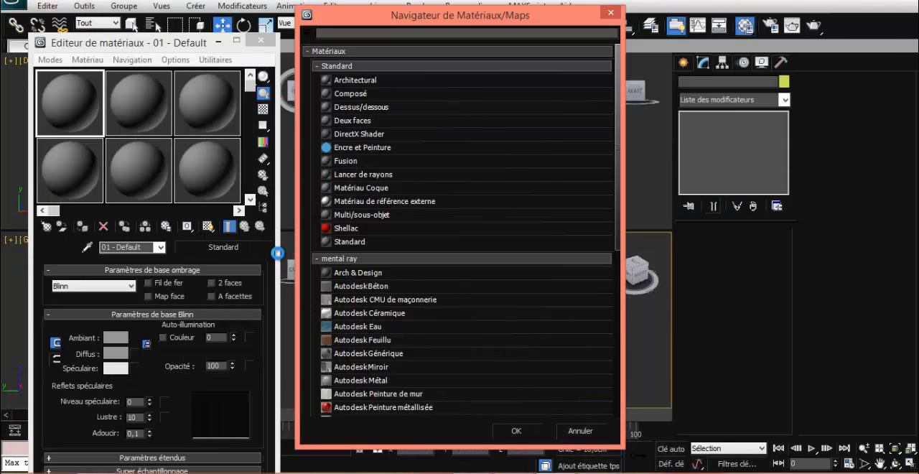
left_click(367, 274)
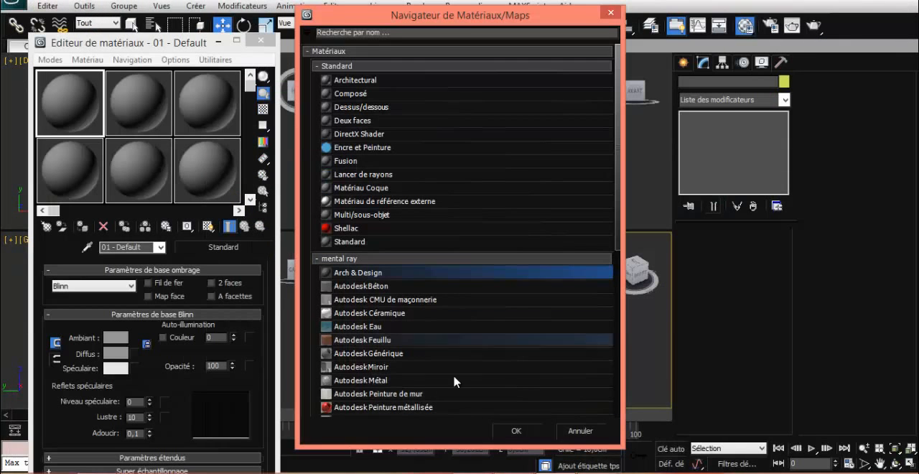
left_click(515, 431)
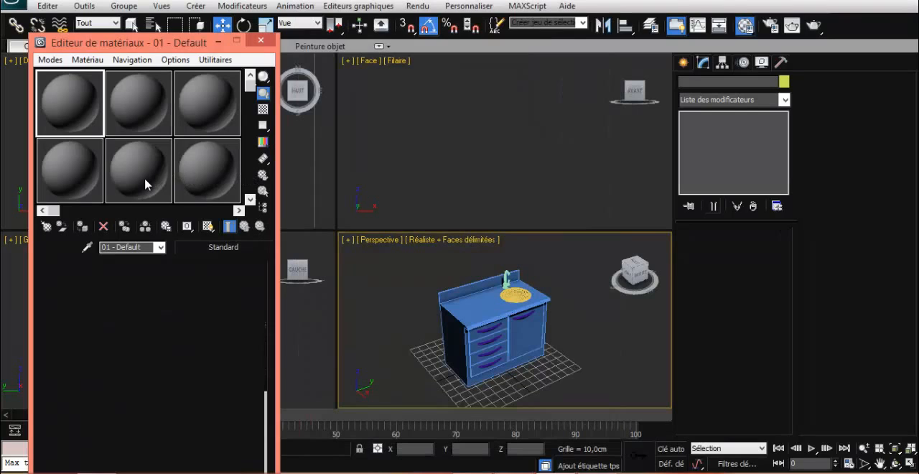
- Make the second and third sample materials Arch & Design and copy the first material into the fourth slot
left_click(135, 114)
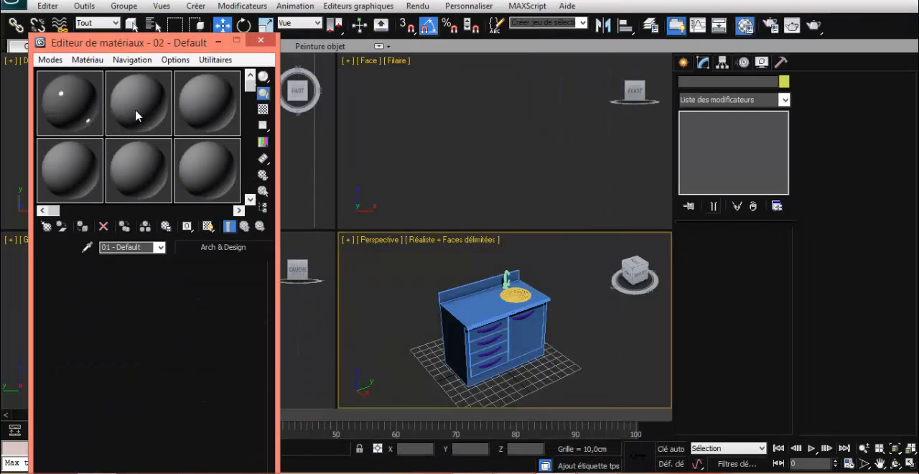
left_click(187, 111)
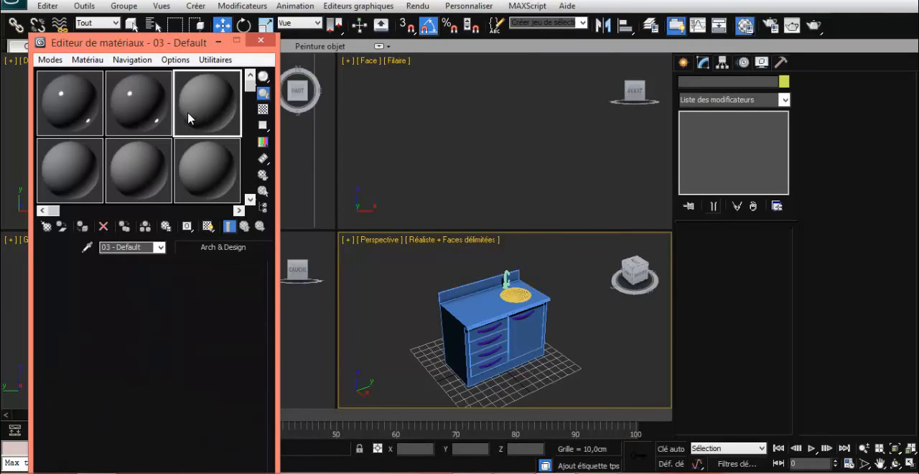
left_click(81, 117)
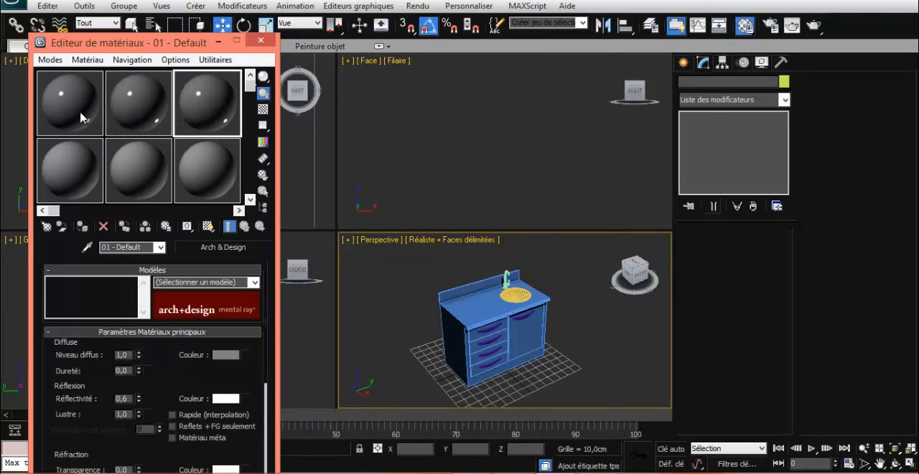
left_click(75, 159)
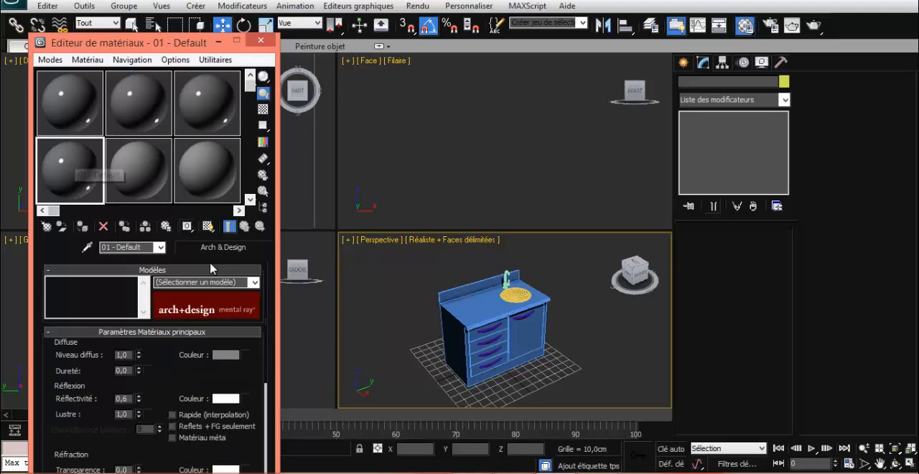
- Apply the Métal brossé template to the first Arch & Design material and assign it to the round sink
left_click(91, 118)
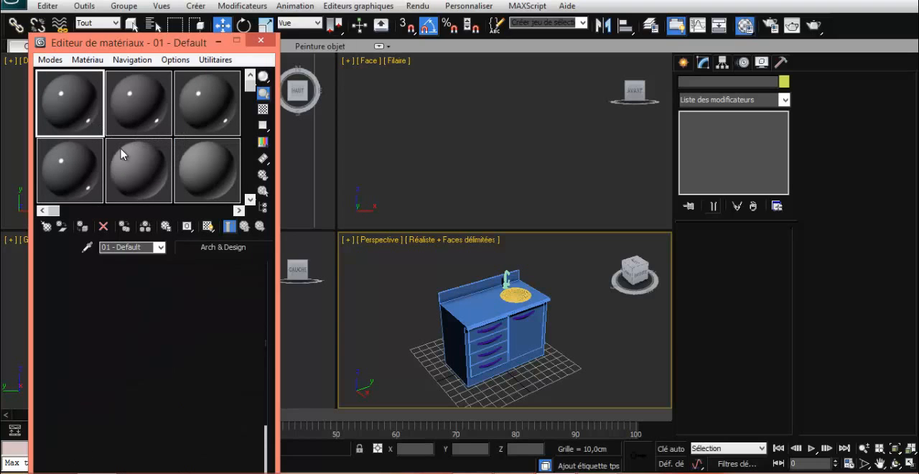
left_click(201, 247)
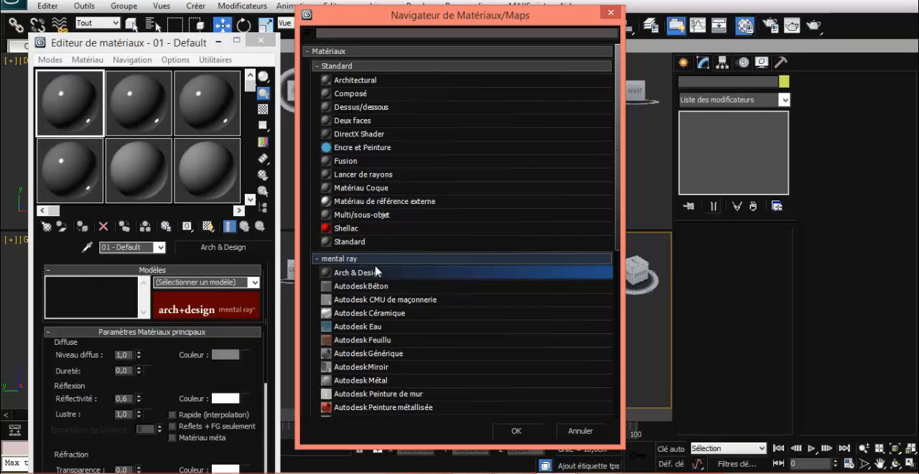
left_click(574, 434)
left_click(256, 281)
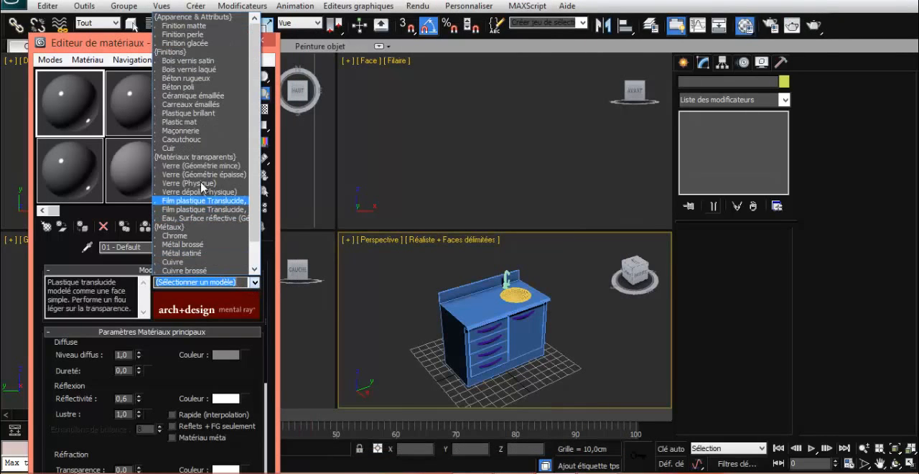
left_click(180, 245)
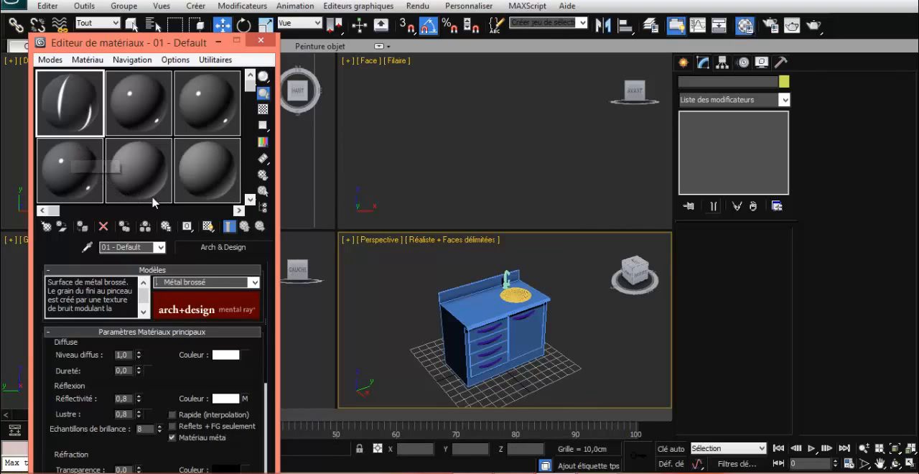
left_click_drag(75, 115, 518, 294)
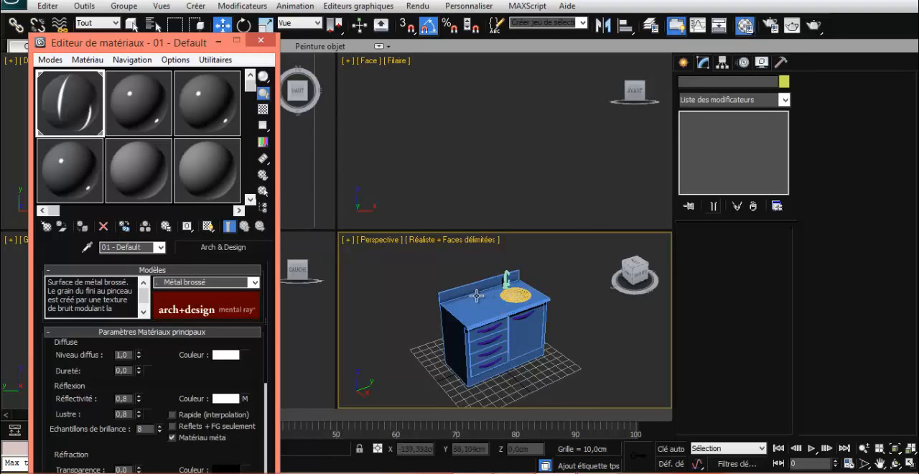
left_click(514, 291)
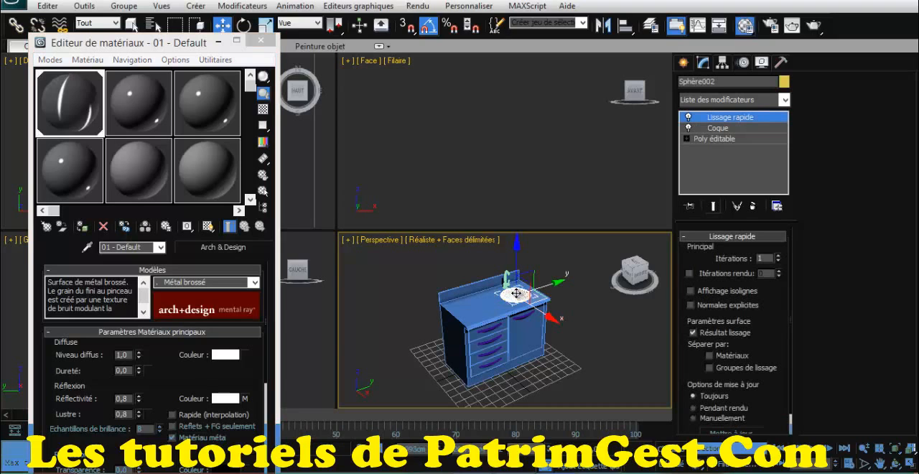
- Select the tap together with the round sink, assign the brushed-metal material to both and enable its display in the viewport
left_click(507, 280)
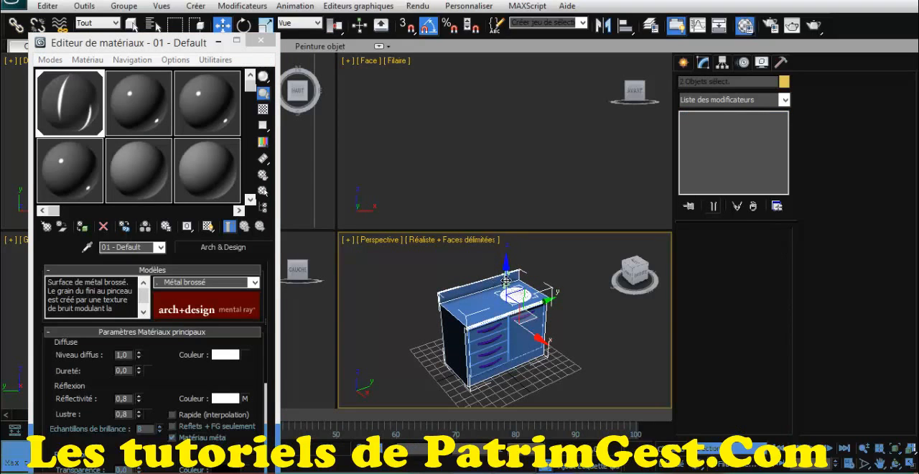
left_click(507, 278)
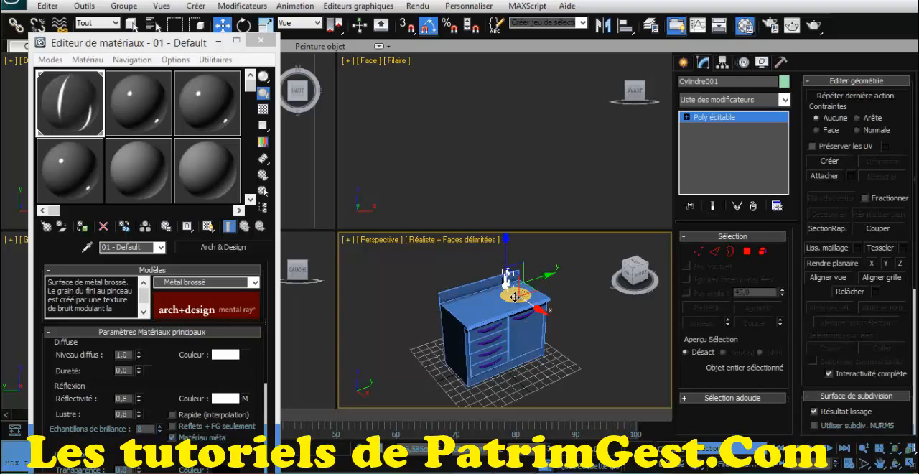
left_click(515, 297, "ctrl")
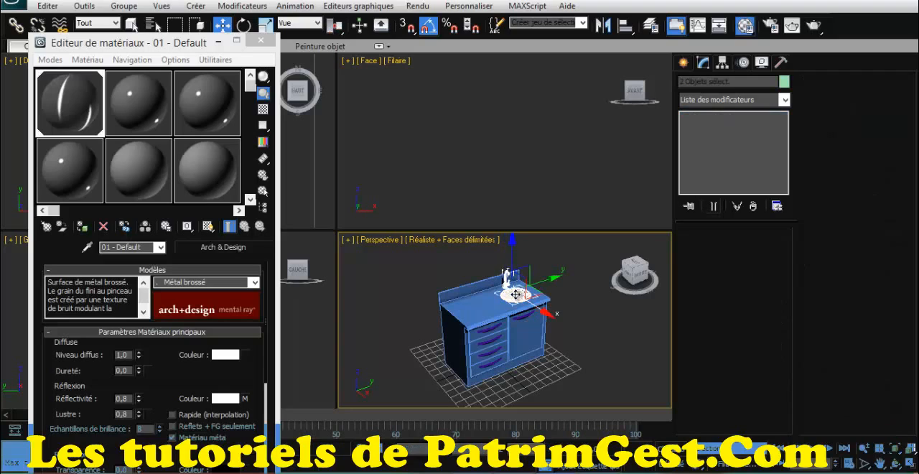
left_click(86, 219)
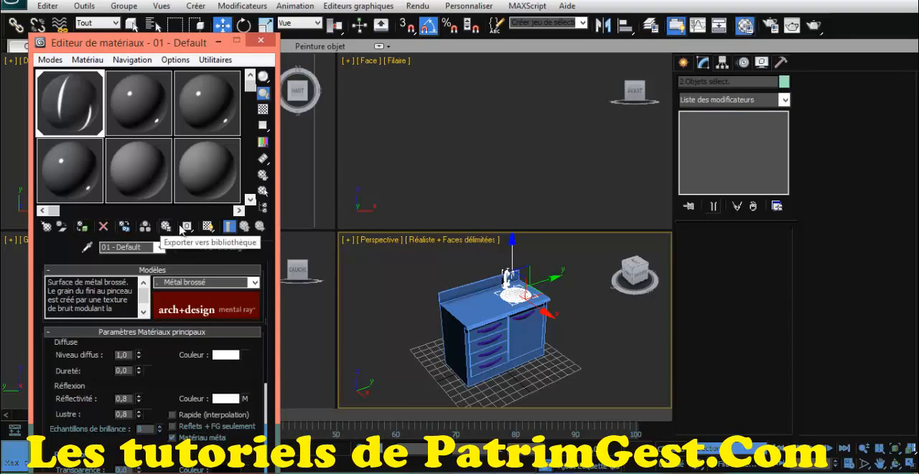
left_click(208, 226)
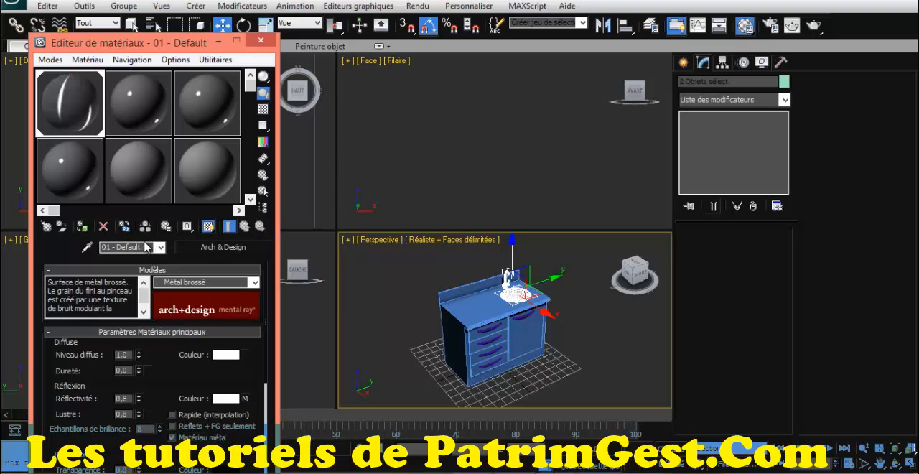
- Rename the brushed-metal material as metal
left_click_drag(144, 246, 72, 242)
type("me")
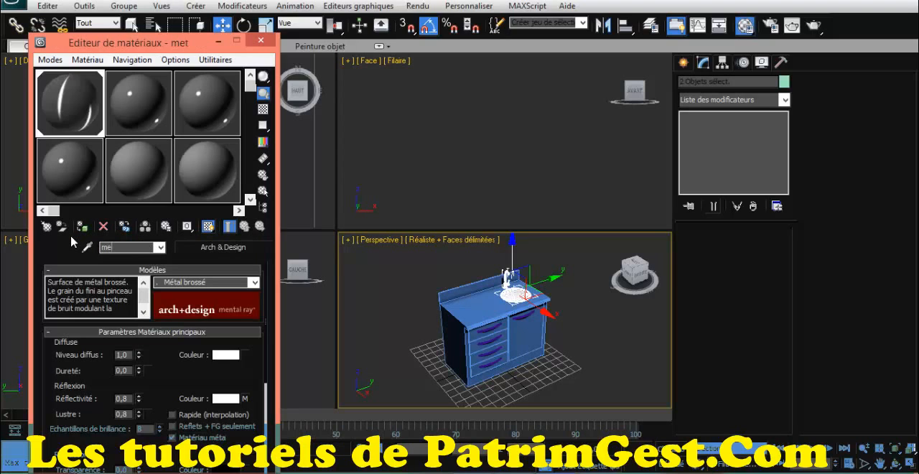
type("tal")
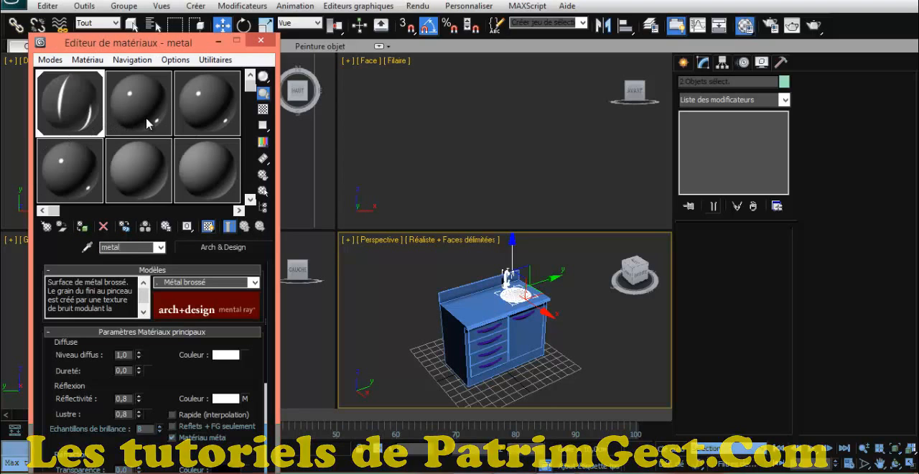
- Rename the second sample material as paillasse and apply the Finition perle template to it
left_click(153, 117)
left_click_drag(93, 246, 84, 246)
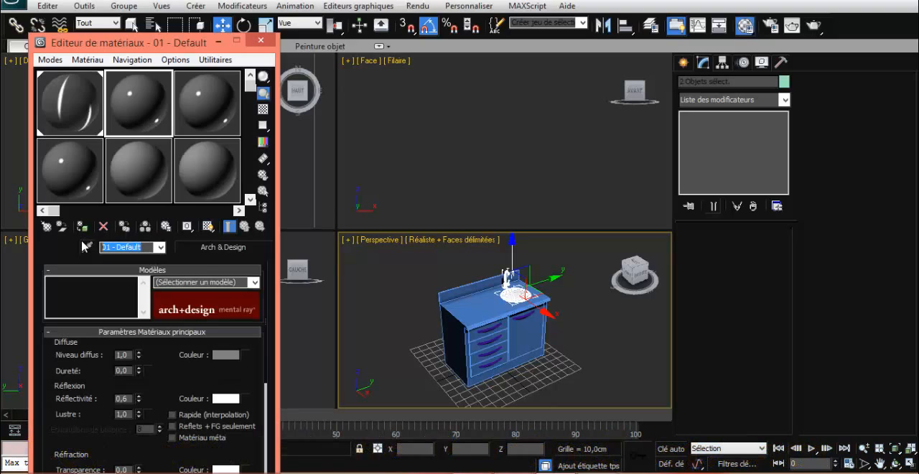
type("plan")
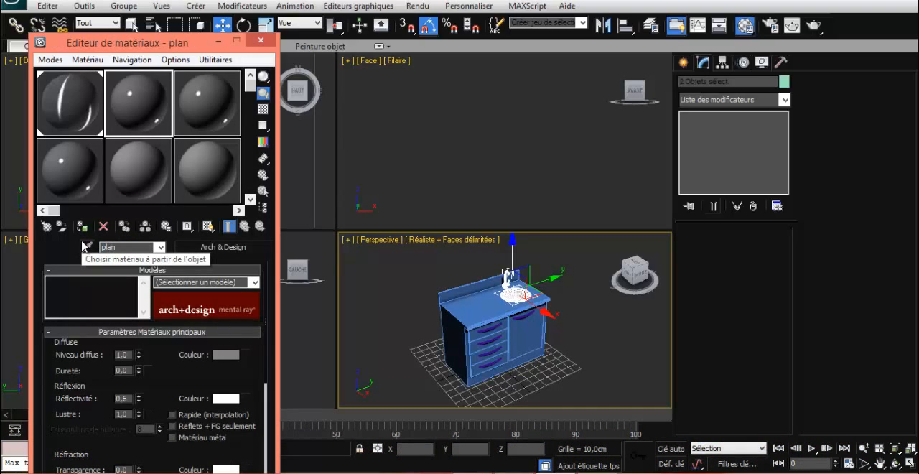
key("BackSpace")
key("BackSpace")
key("BackSpace")
type("ai")
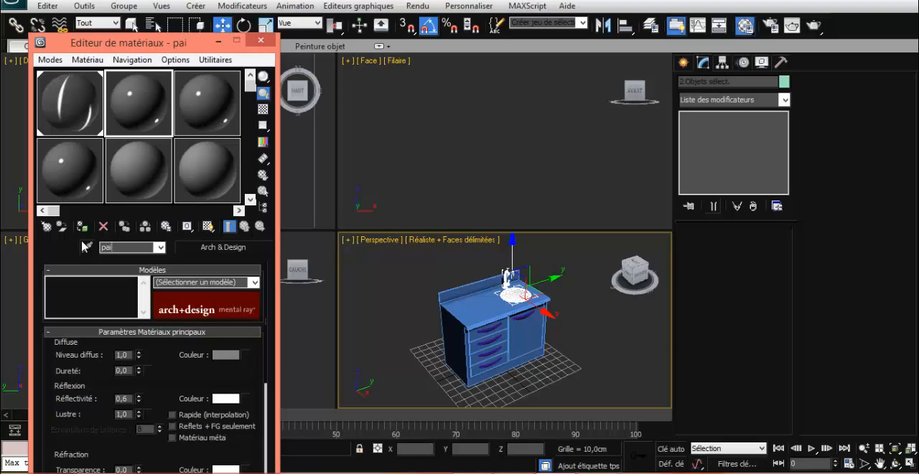
type("llasse")
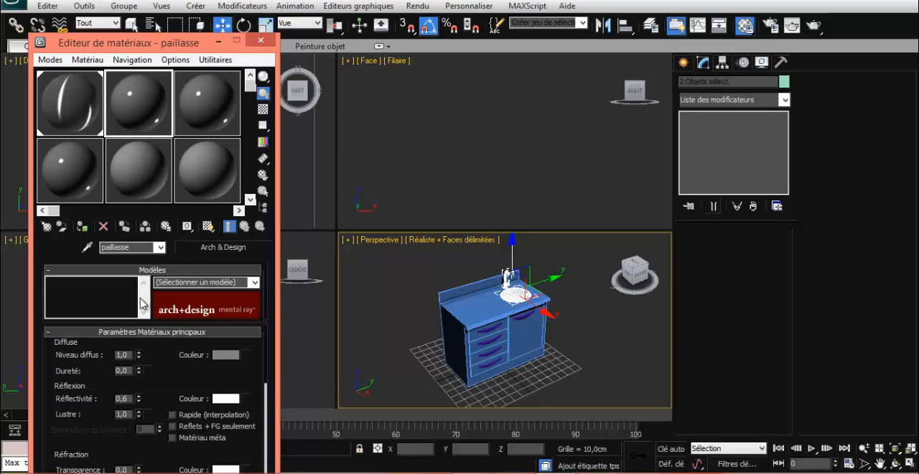
left_click(253, 282)
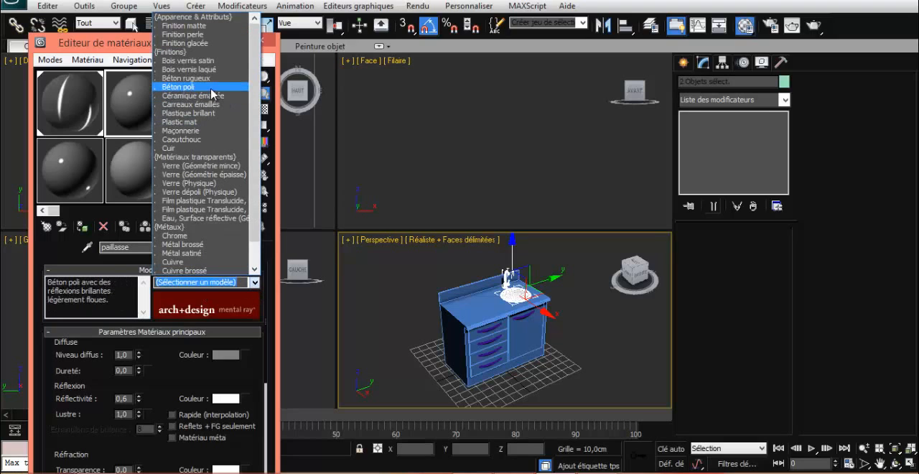
left_click(211, 34)
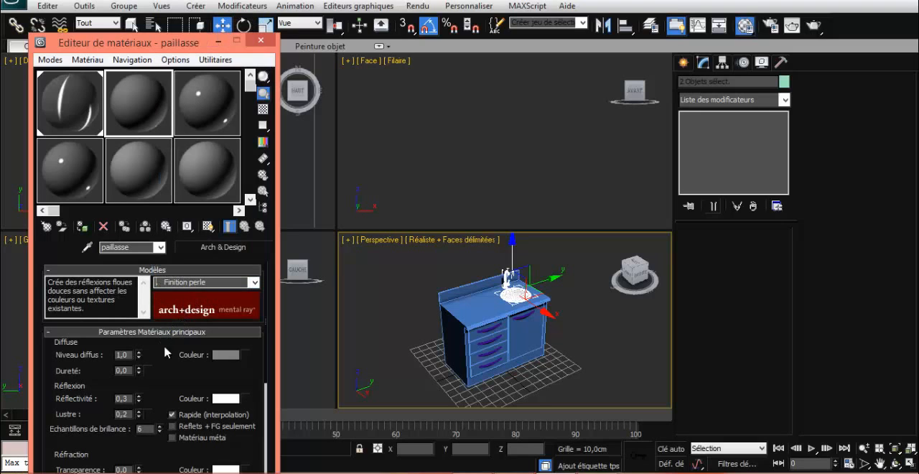
- Set the paillasse diffuse colour to pale yellow (0,875 / 0,882 / 0,631) and assign the material to the cabinet body and worktop
left_click(229, 355)
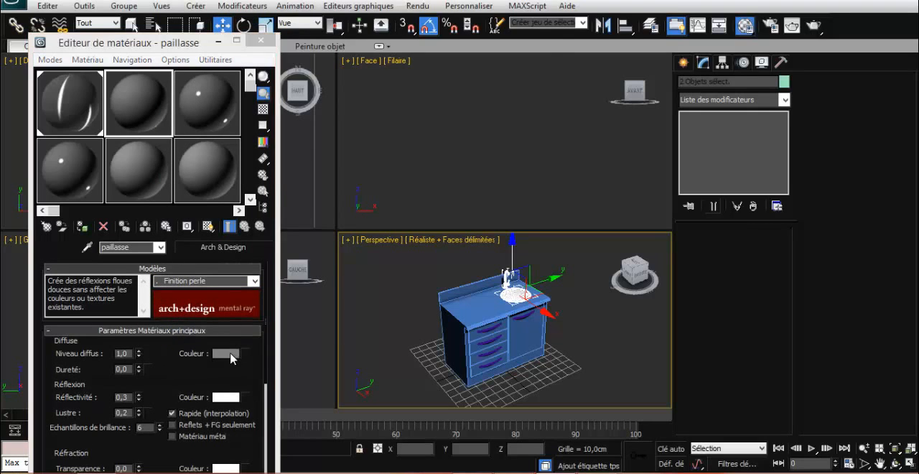
left_click(290, 103)
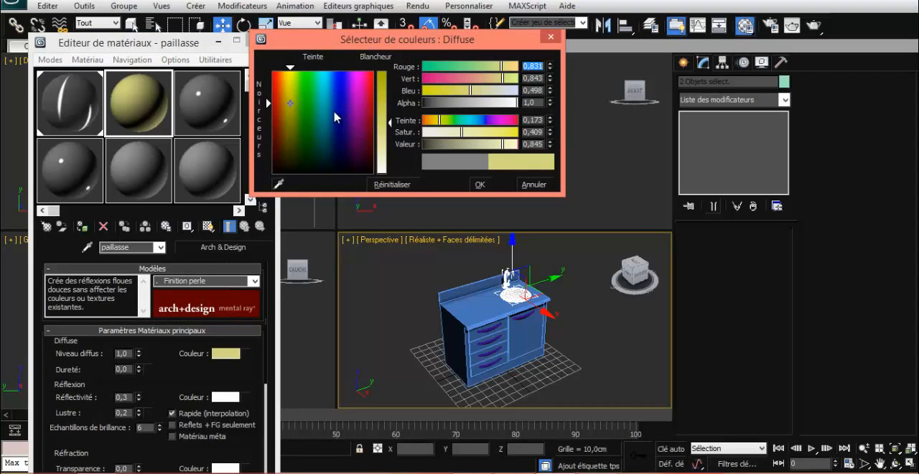
left_click(385, 136)
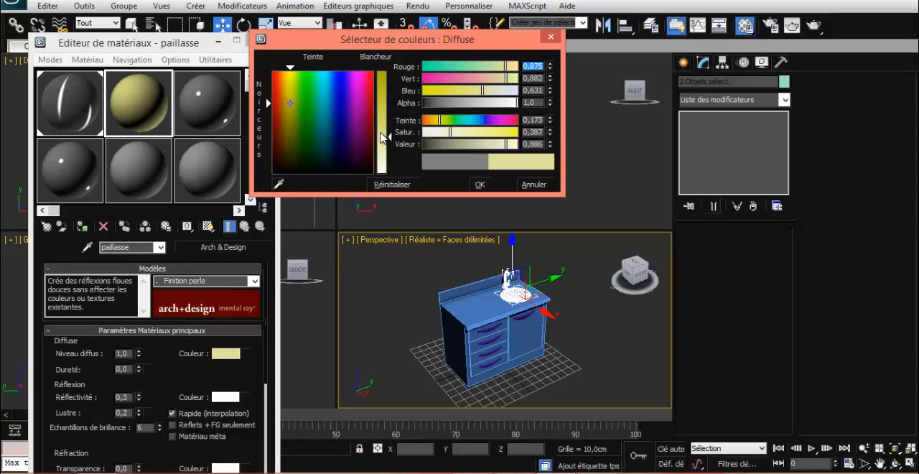
left_click(478, 186)
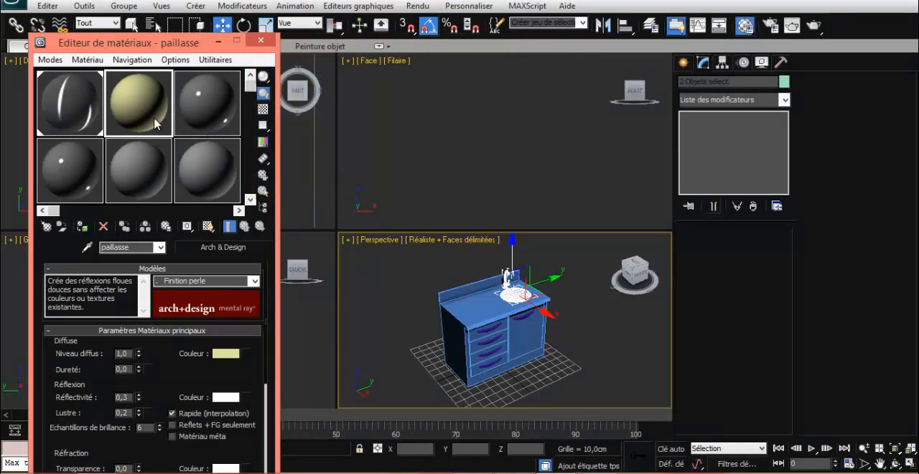
left_click_drag(157, 124, 458, 307)
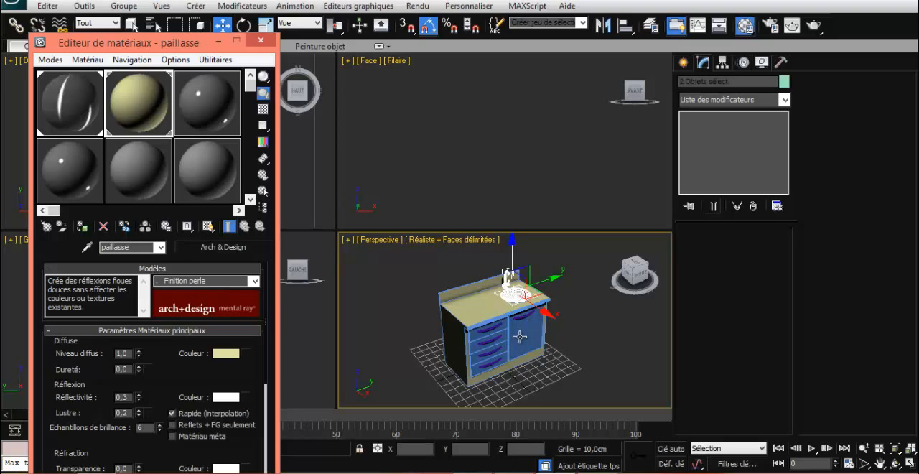
- Set the third sample material's diffuse colour to dark purple (0,271 / 0,133 / 0,357), leaving its template unselected
left_click(238, 131)
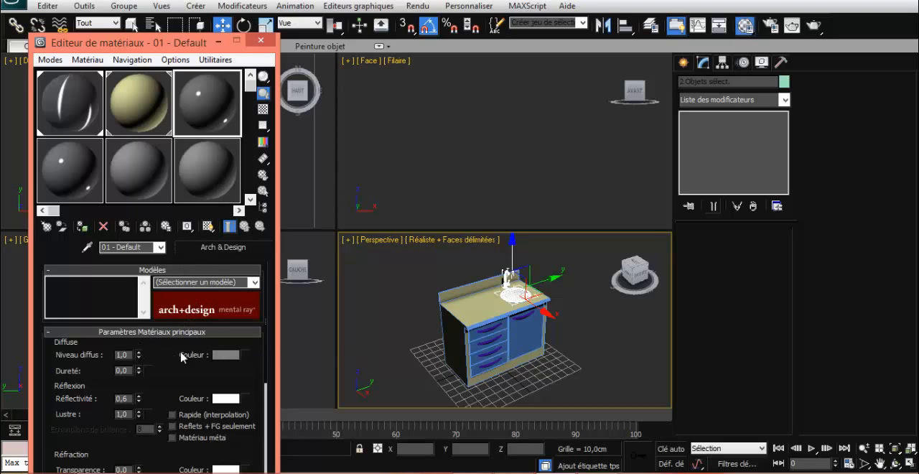
left_click(228, 354)
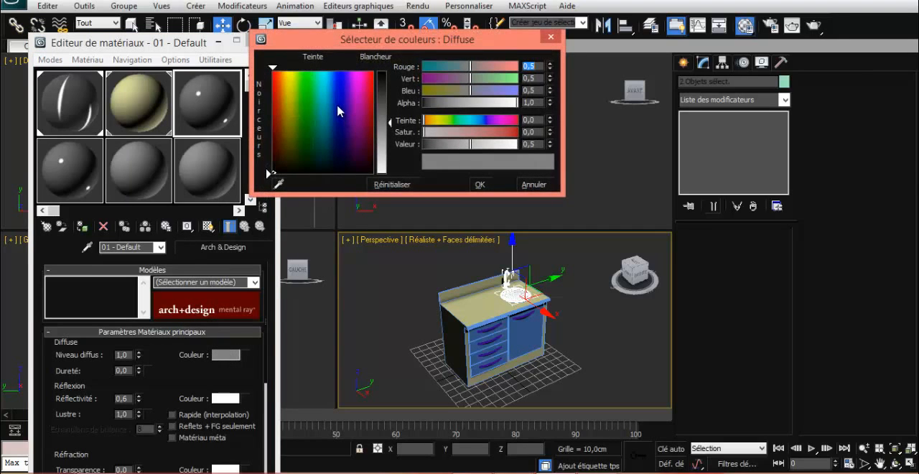
left_click(343, 147)
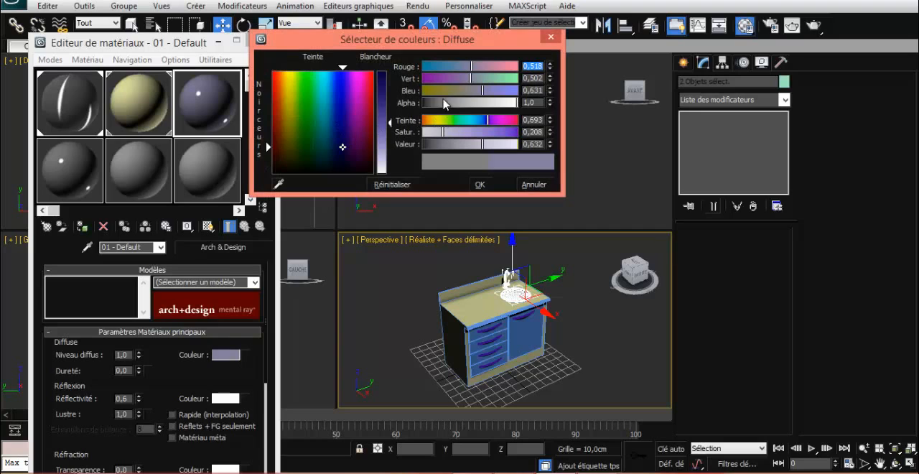
left_click(495, 122)
left_click(383, 87)
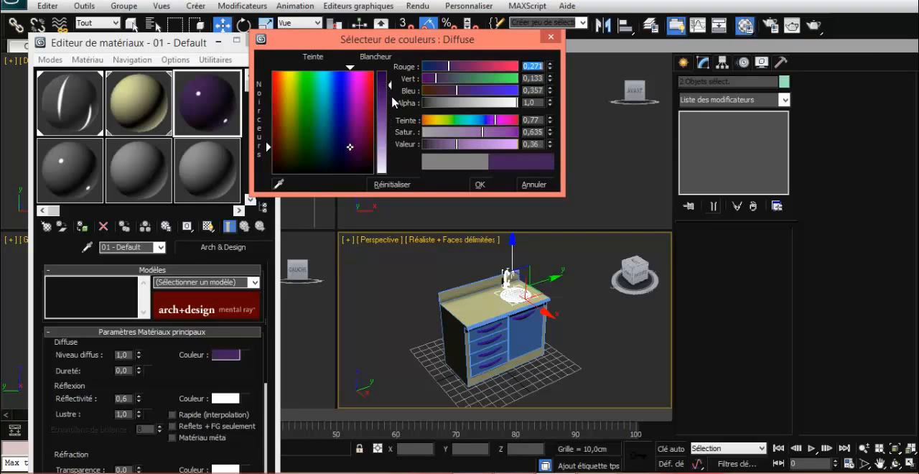
left_click(480, 185)
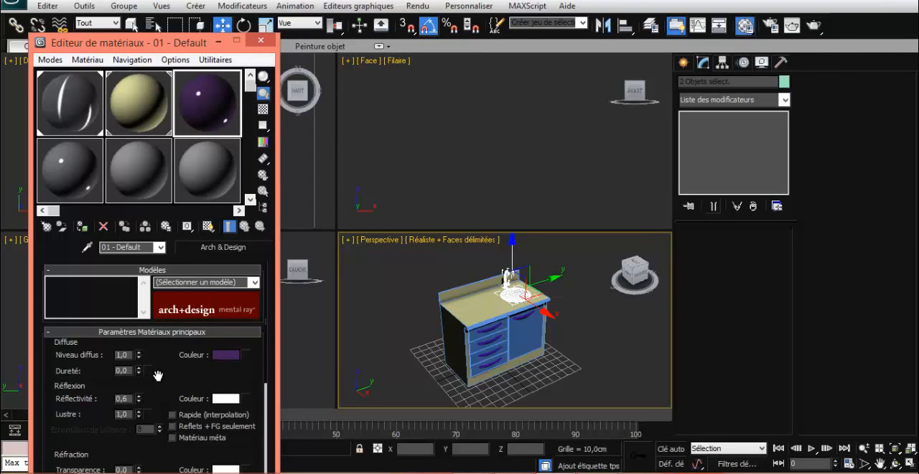
left_click(252, 283)
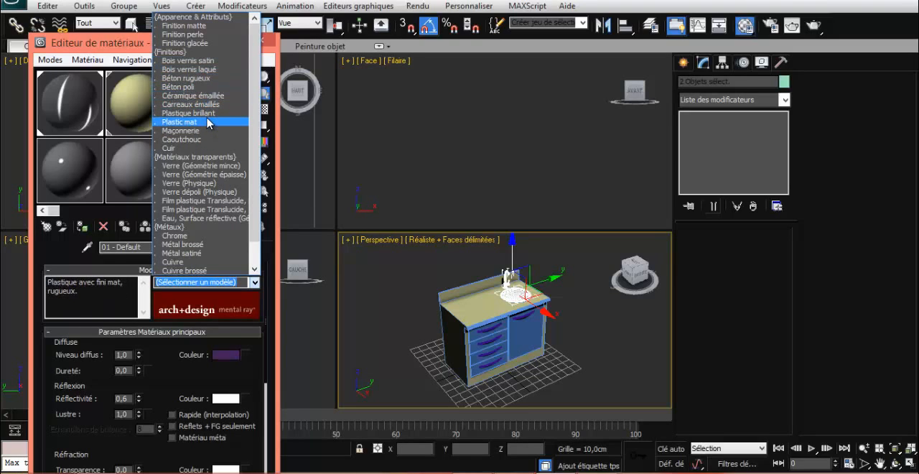
left_click(155, 356)
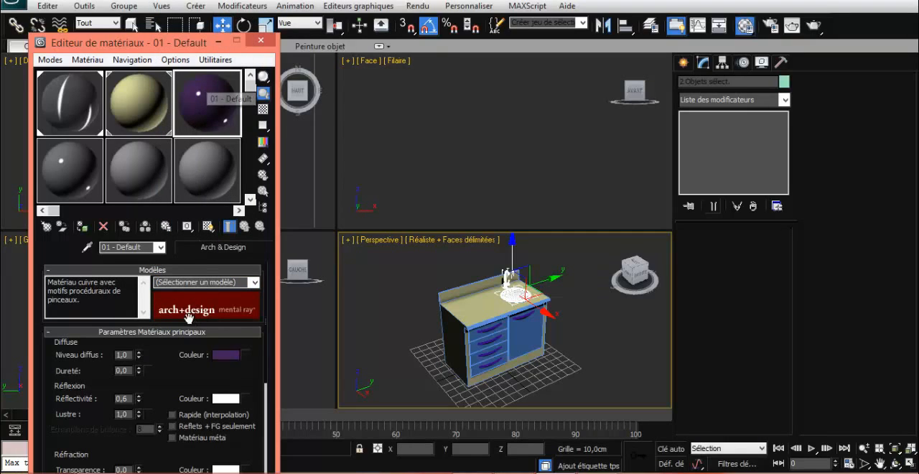
- Assign the dark purple material to the cabinet door and the four drawer fronts
left_click_drag(190, 119, 527, 337)
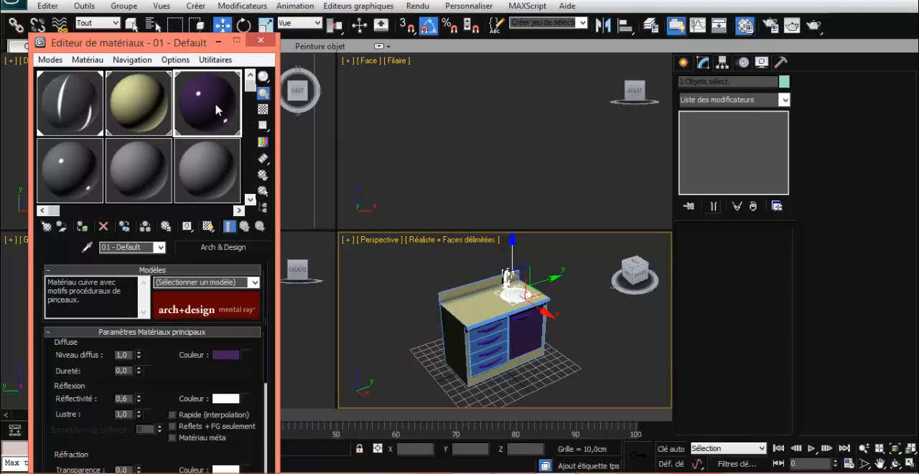
left_click_drag(218, 109, 476, 349)
left_click(474, 350, "ctrl")
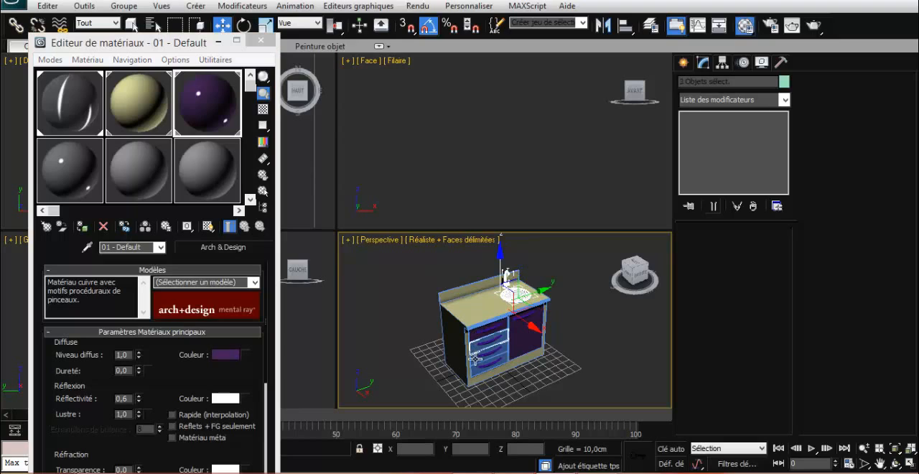
left_click(473, 362, "ctrl")
left_click(474, 368, "ctrl")
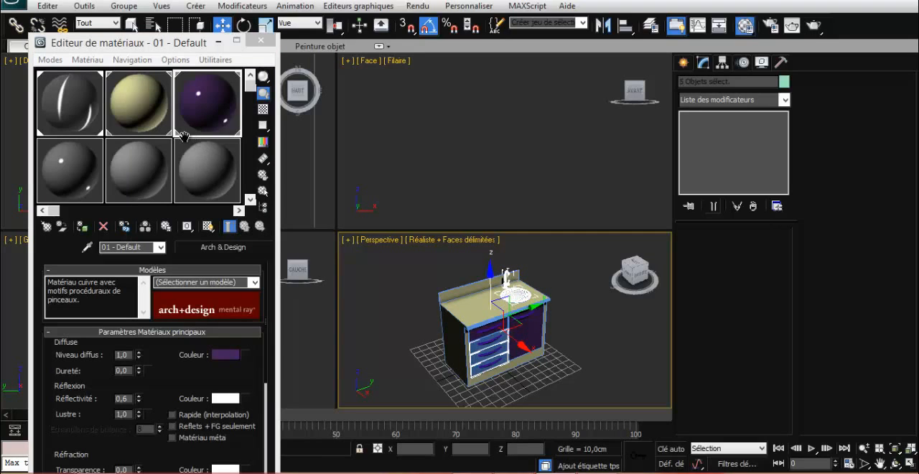
left_click(86, 245)
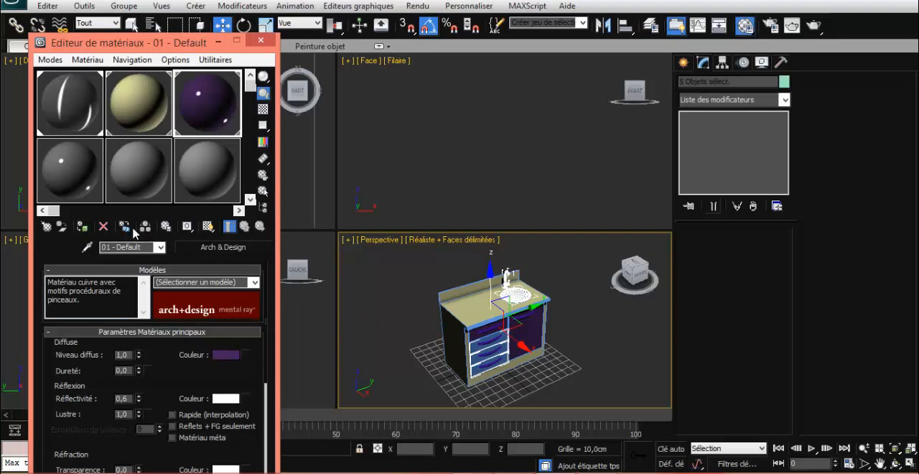
left_click(84, 226)
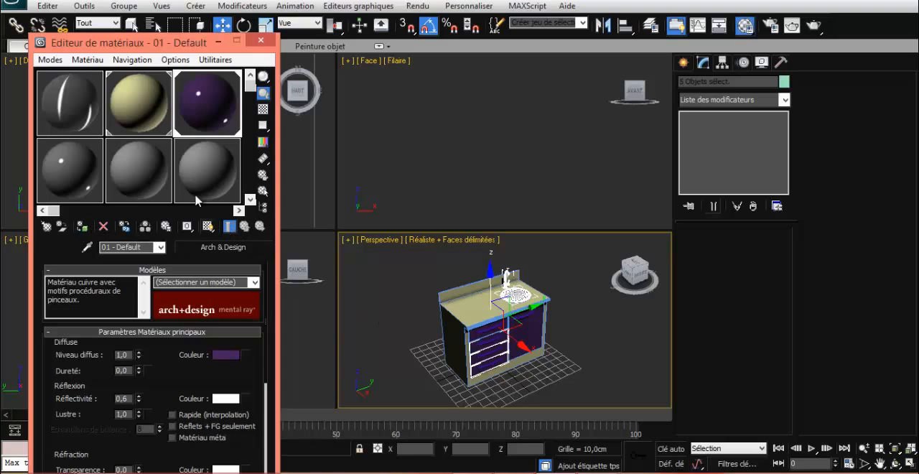
- Rename the dark purple material as violet tiroir
left_click_drag(141, 246, 61, 246)
type("viol")
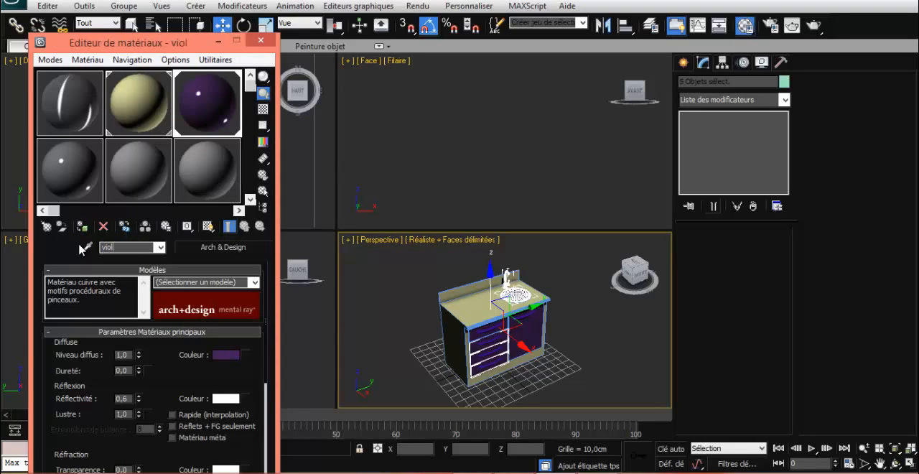
type("et tiroir")
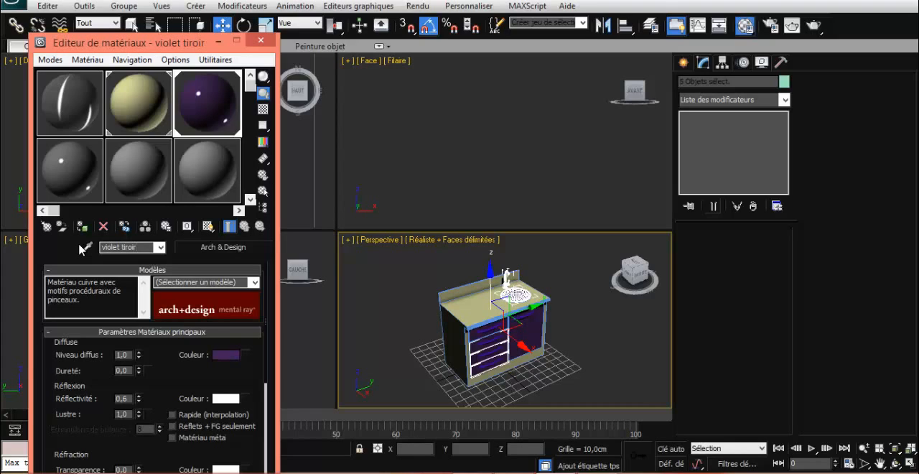
- Assign the metal material to the four drawer handles and the door handle
left_click(489, 332)
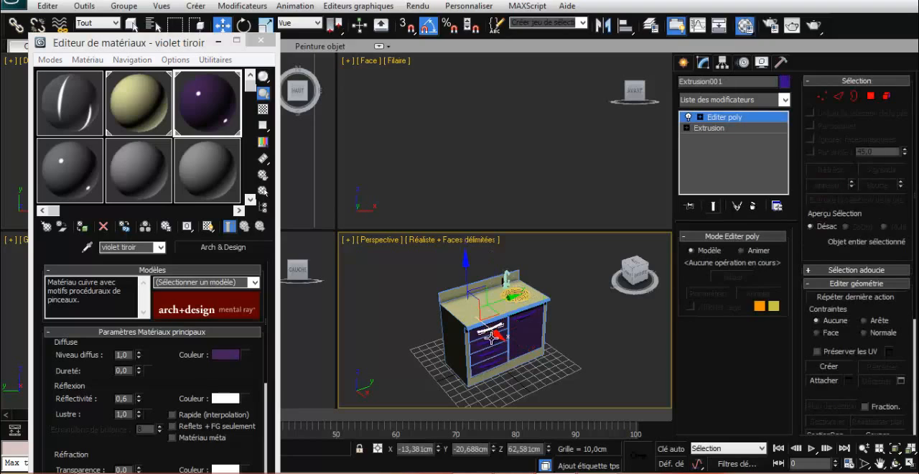
left_click(488, 339, "ctrl")
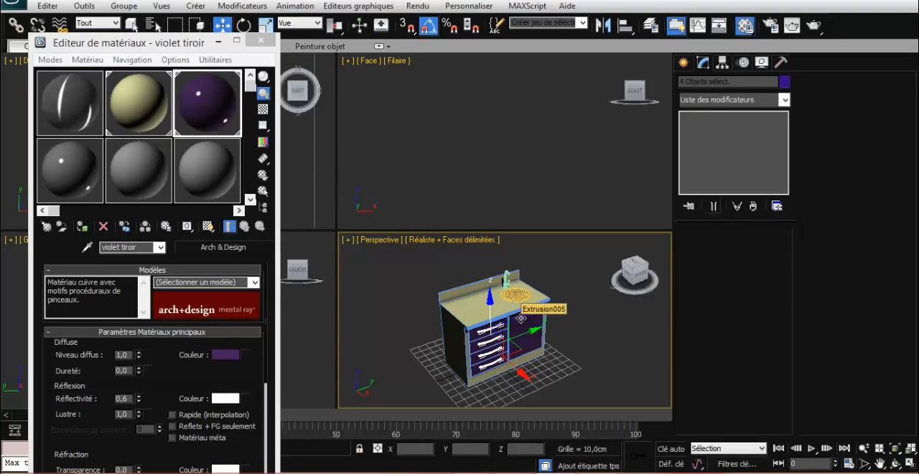
left_click(511, 317, "ctrl")
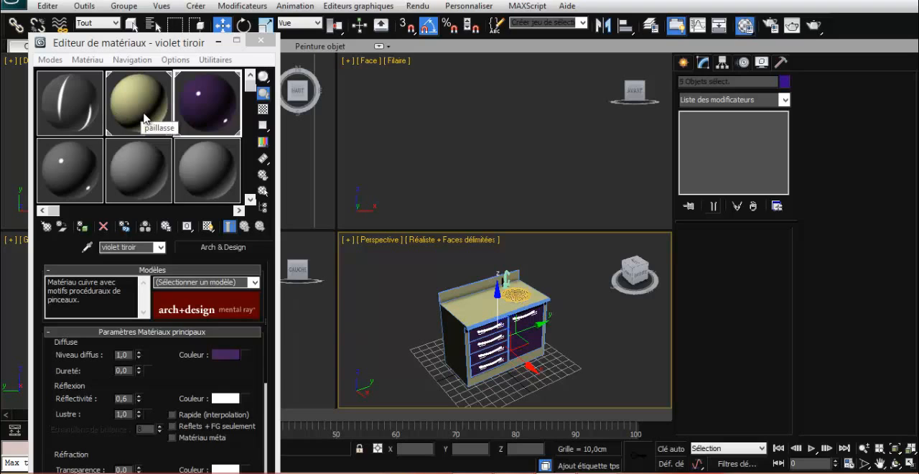
left_click(85, 116)
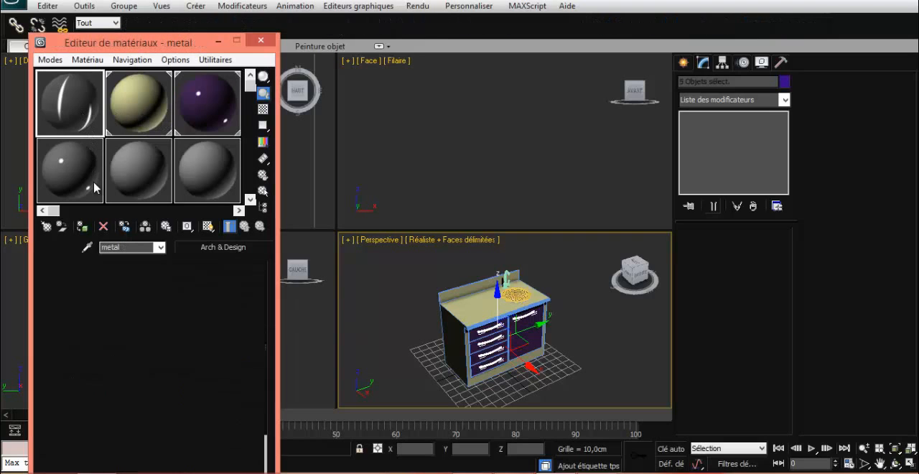
left_click(384, 313)
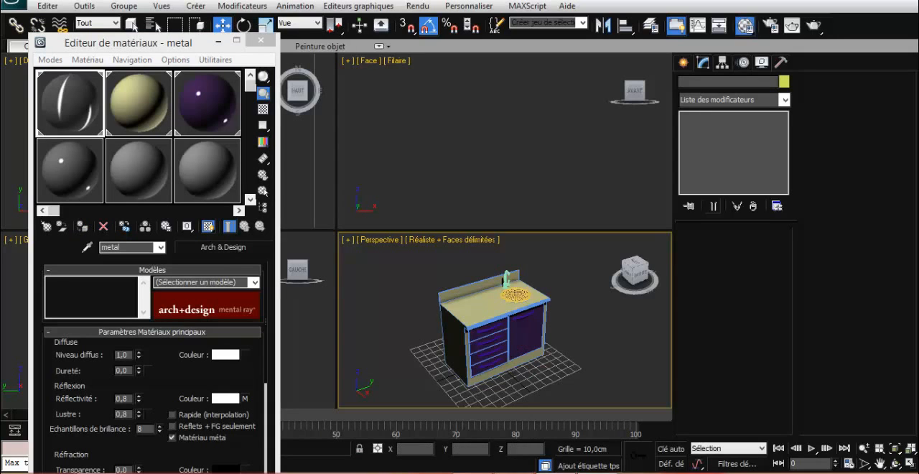
key("alt+Tab")
key("alt+Tab")
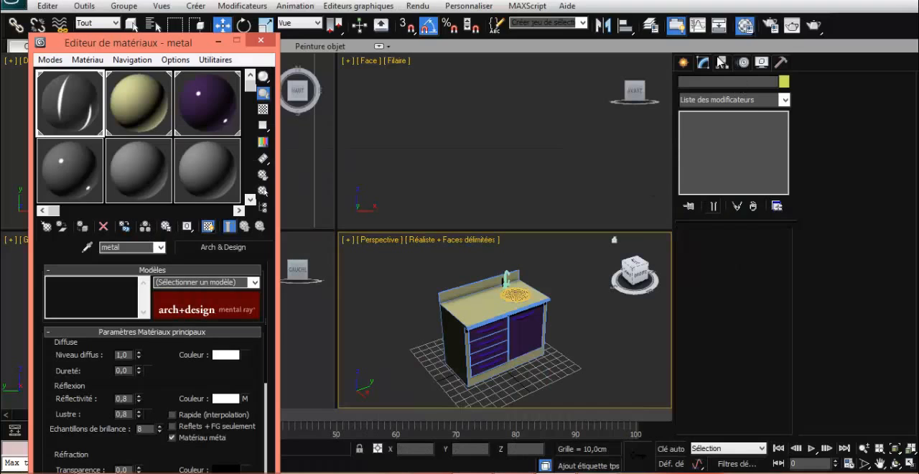
- Create a standard omni light beside the cabinet in the perspective view with active shadows of the Lancer de rayon type
left_click(684, 64)
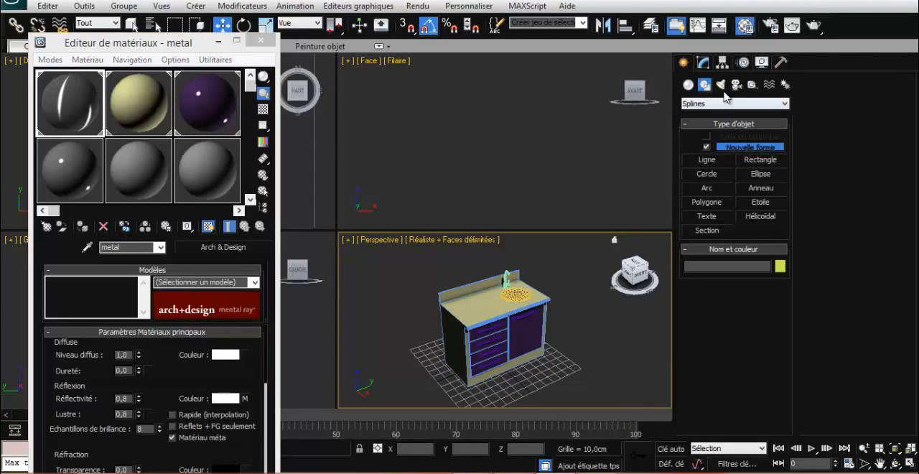
left_click(720, 85)
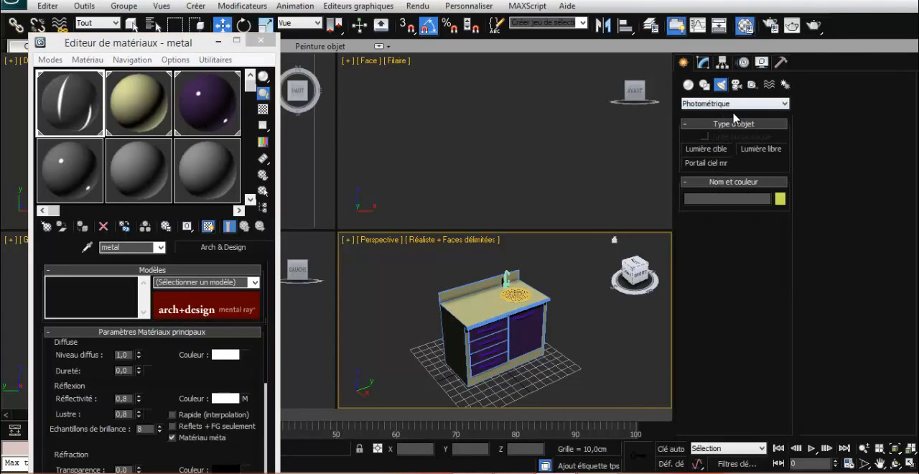
left_click(733, 104)
left_click(727, 123)
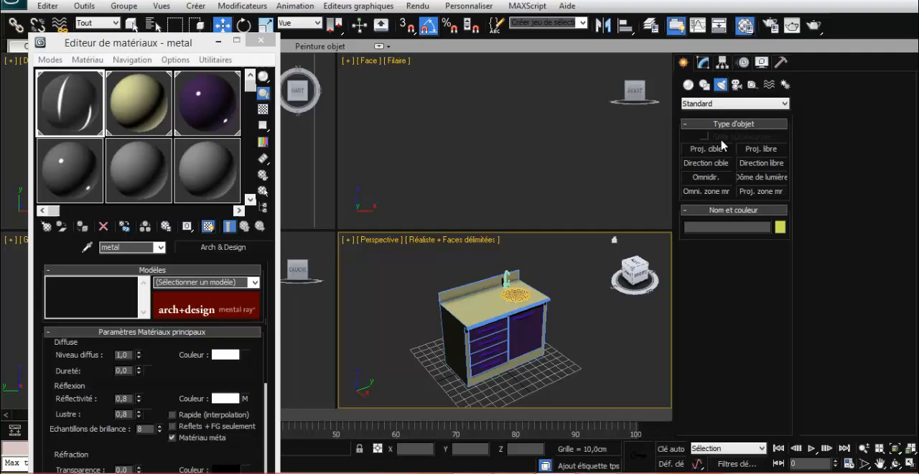
left_click(707, 178)
left_click(391, 262)
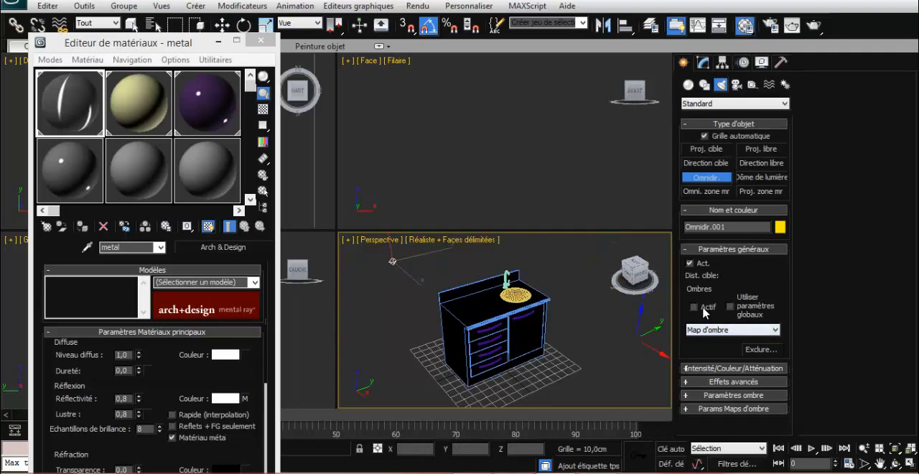
left_click(775, 334)
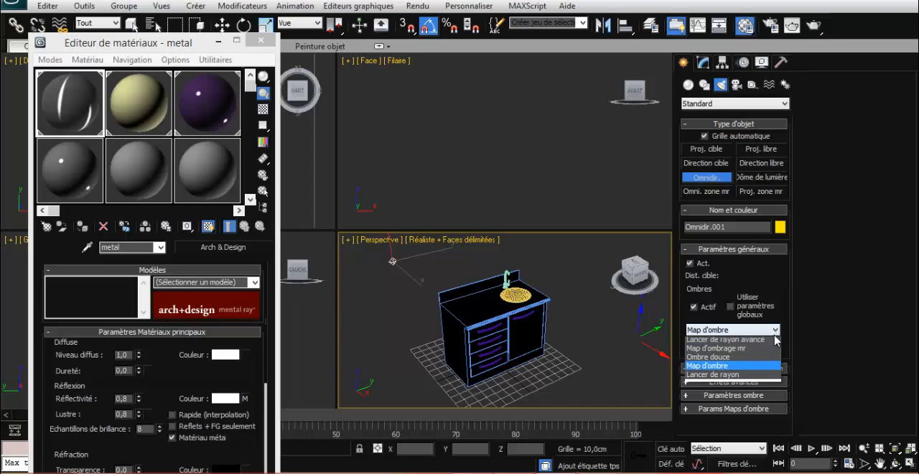
left_click(730, 378)
- Move the omni light closer to the cabinet, to about X -143.9, Y -18.2, Z 8.2 cm, and close the material editor
key("w")
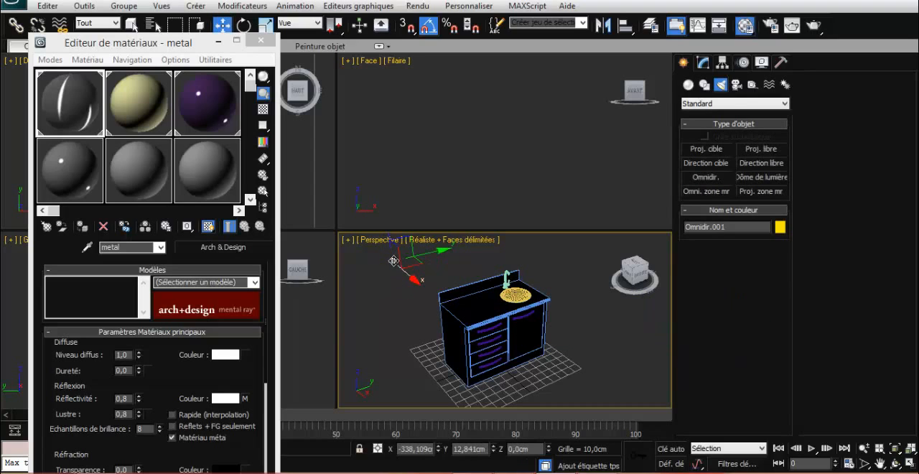
left_click_drag(393, 261, 465, 354)
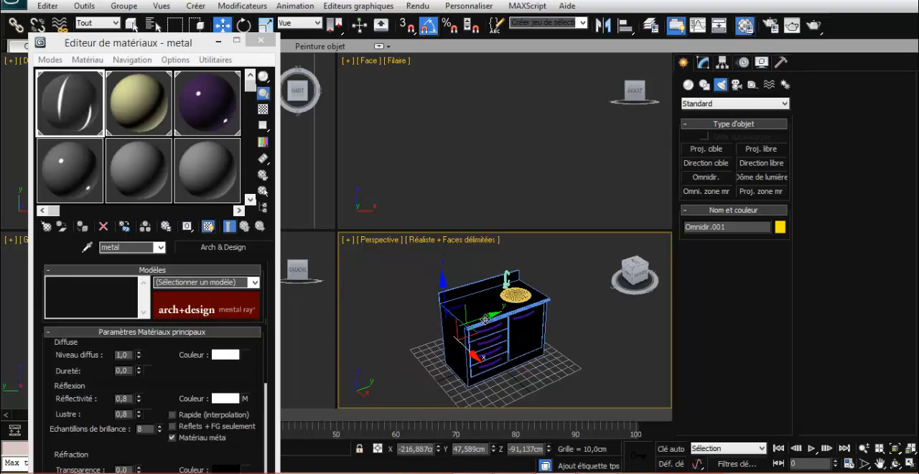
left_click_drag(483, 316, 420, 310)
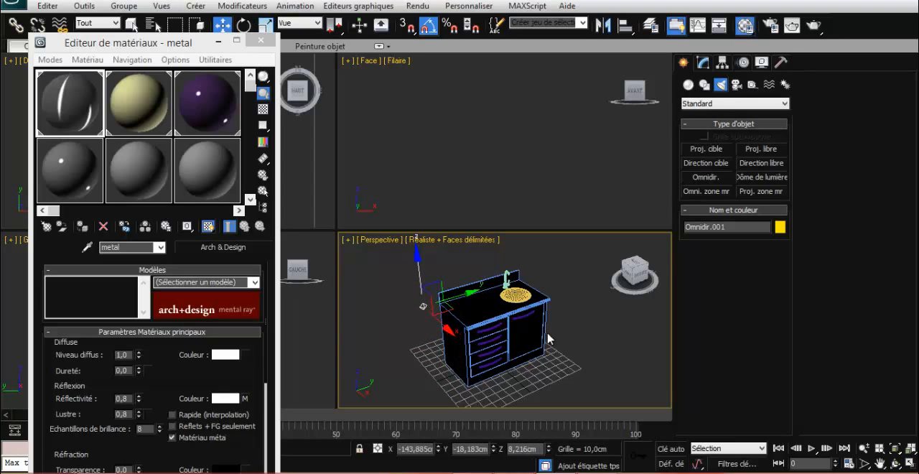
left_click_drag(635, 284, 634, 281)
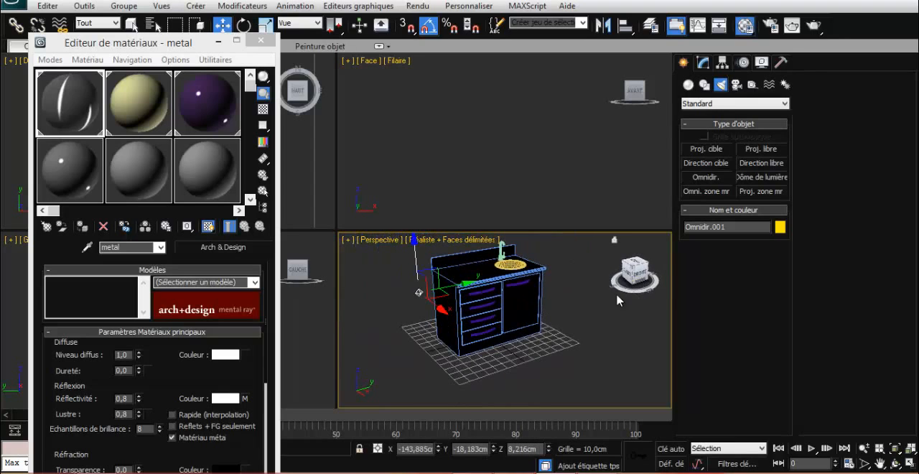
left_click(262, 41)
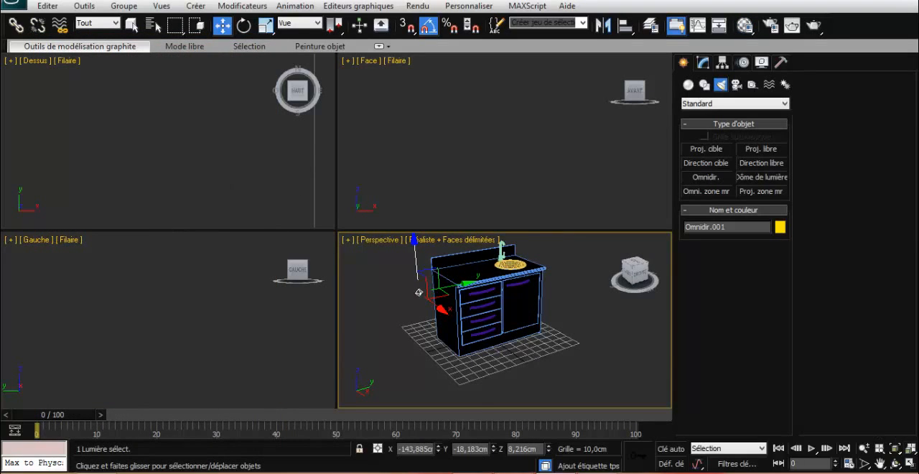
- Move the omni light to the front of the cabinet at about X 60.7 cm and raise it to about Z 73.9 cm
left_click(577, 348)
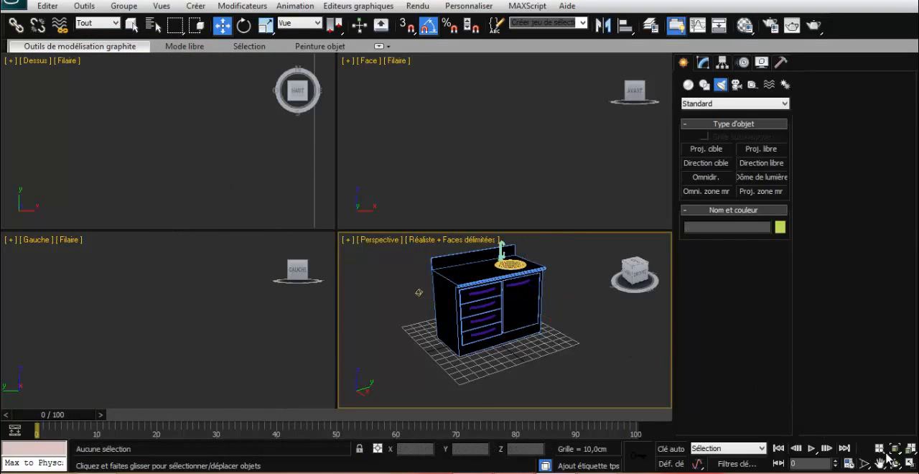
left_click(909, 448)
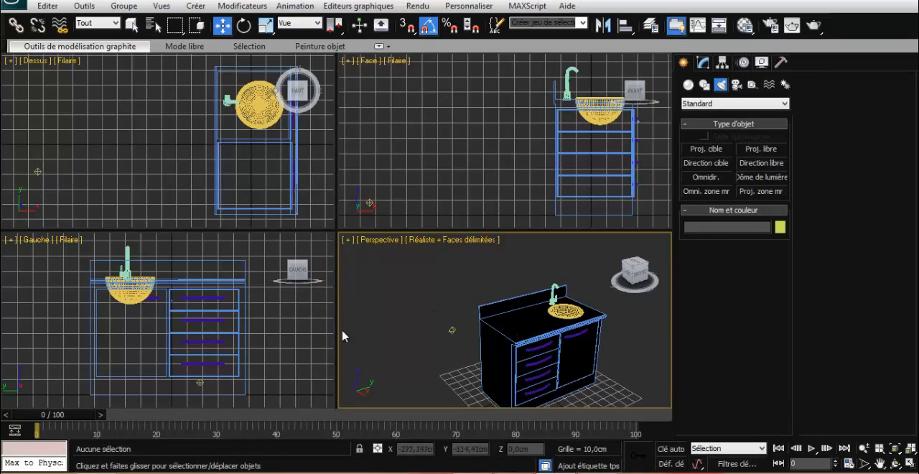
left_click(36, 171)
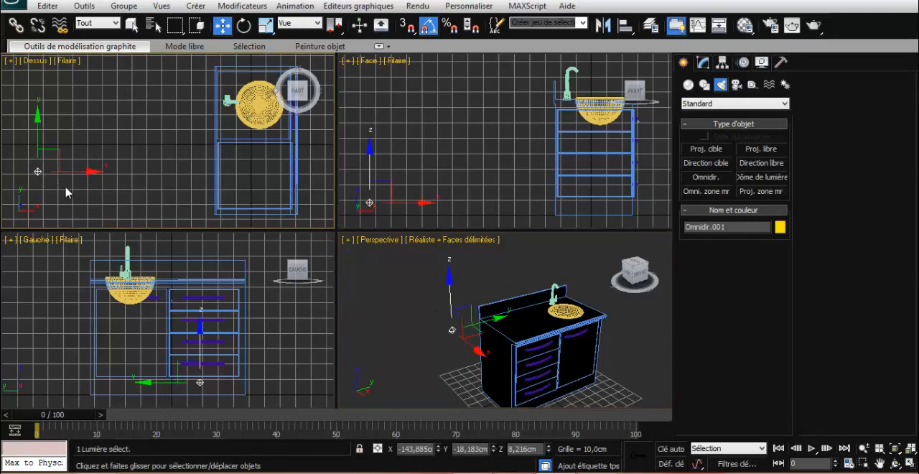
left_click_drag(69, 170, 217, 172)
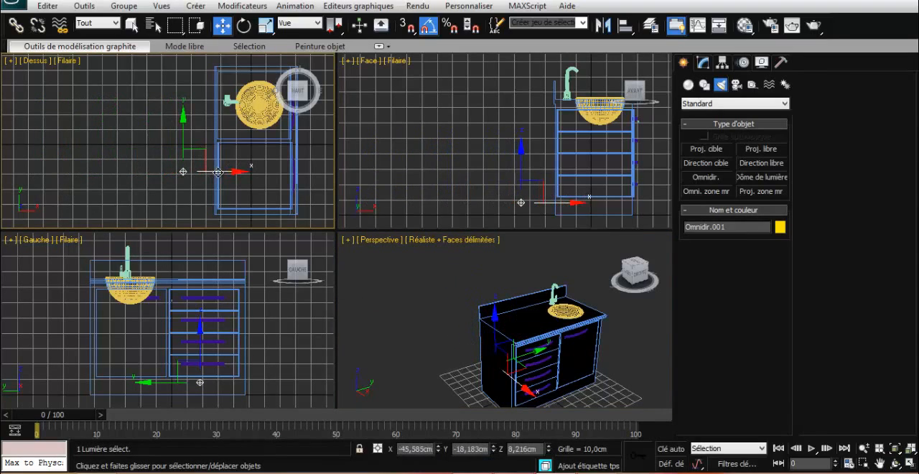
right_click(527, 167)
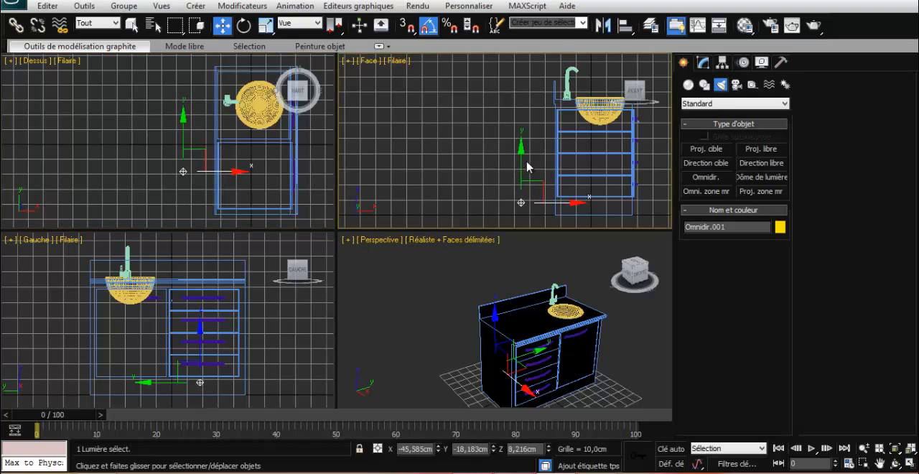
left_click_drag(519, 147, 509, 45)
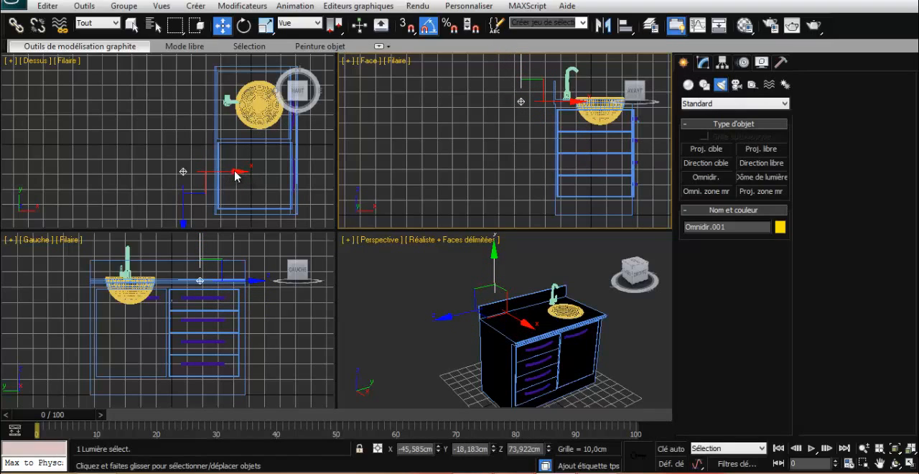
left_click_drag(237, 172, 395, 171)
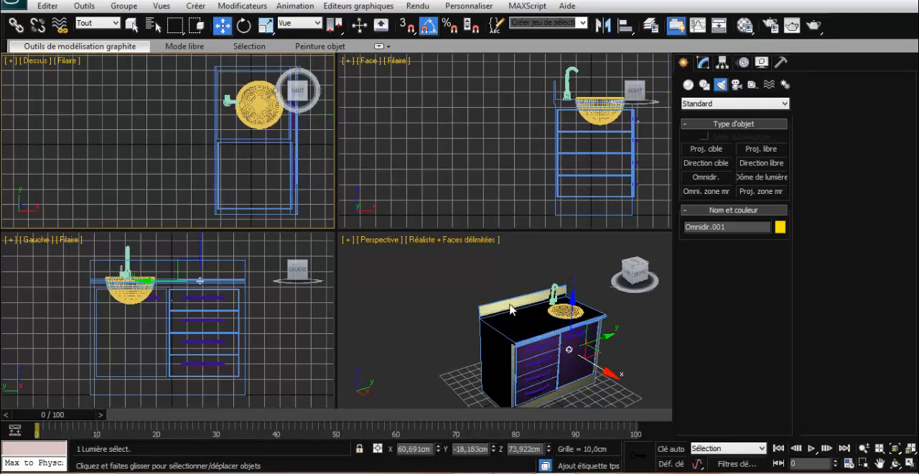
- Raise the omni light to about Z 112 cm and shift it farther forward to about X 81.7 cm
left_click(580, 303)
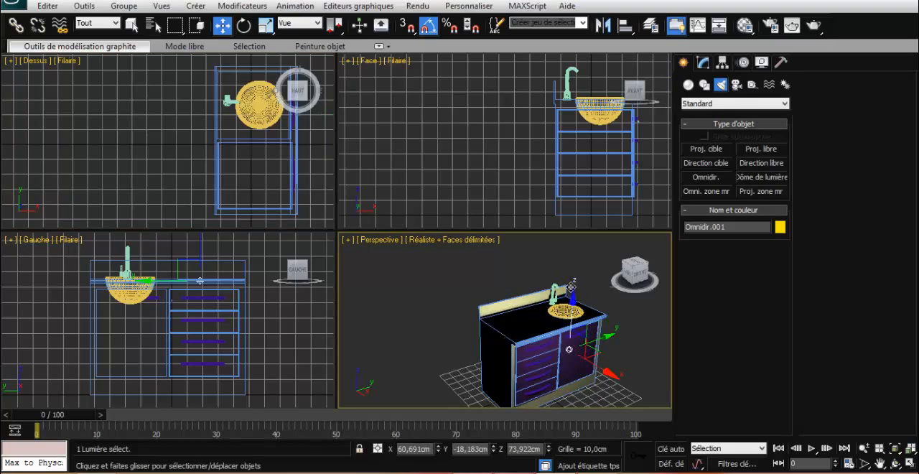
left_click_drag(569, 349, 572, 266)
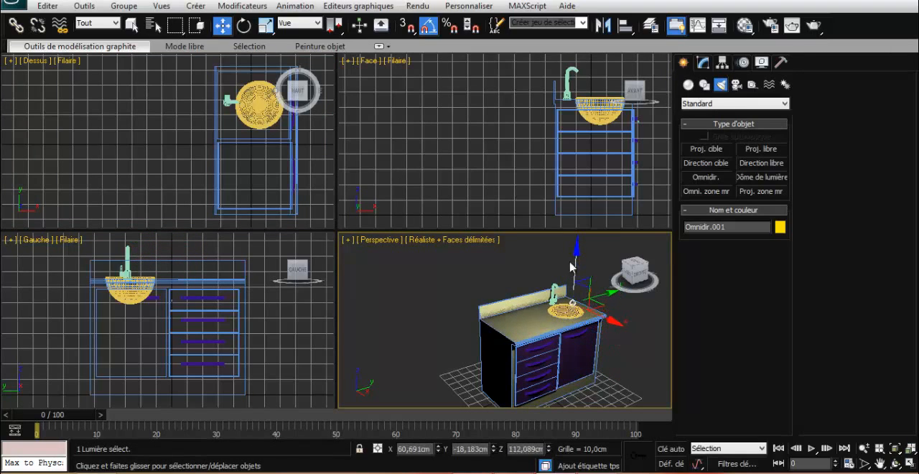
left_click_drag(612, 323, 636, 333)
mouse_move(635, 278)
left_mouse_down()
mouse_move(621, 273)
mouse_move(630, 281)
left_mouse_up()
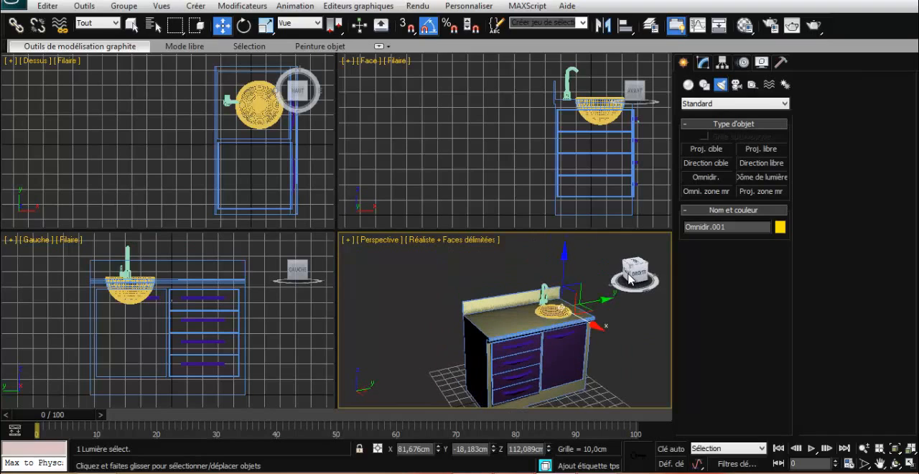
- Create a large ground plane and move it beneath the cabinet to about X -94.5, Y 47.8 cm
left_click(689, 84)
left_click(765, 205)
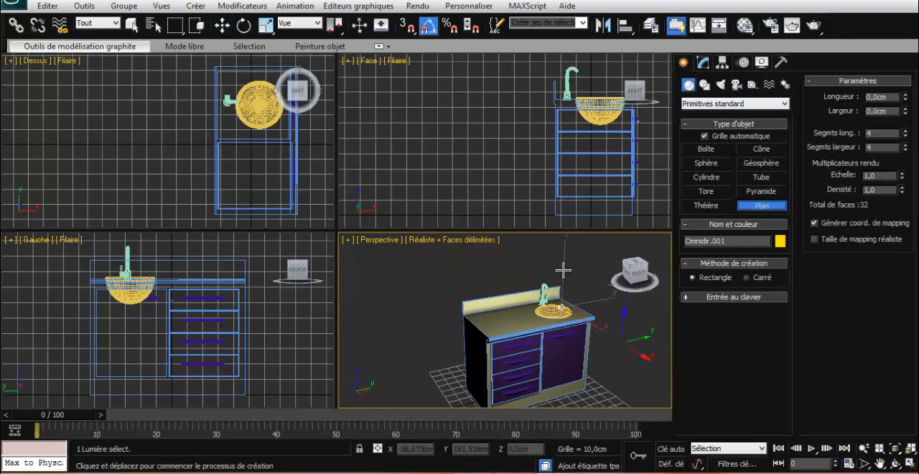
mouse_move(562, 261)
left_mouse_down()
mouse_move(562, 401)
mouse_move(536, 394)
mouse_move(519, 443)
left_mouse_up()
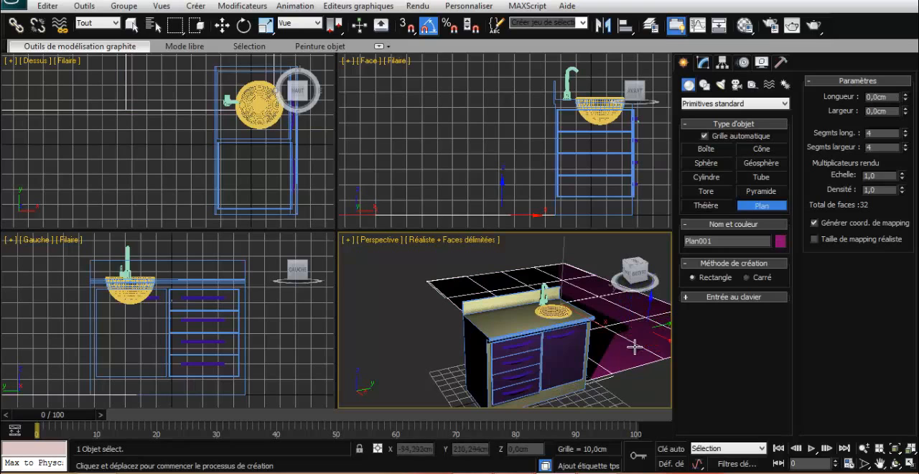
key("w")
left_click(637, 338)
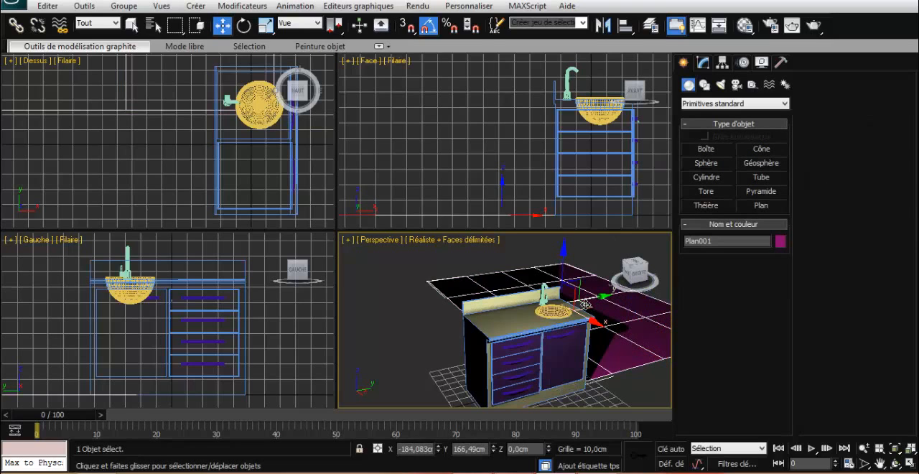
left_click_drag(584, 305, 578, 314)
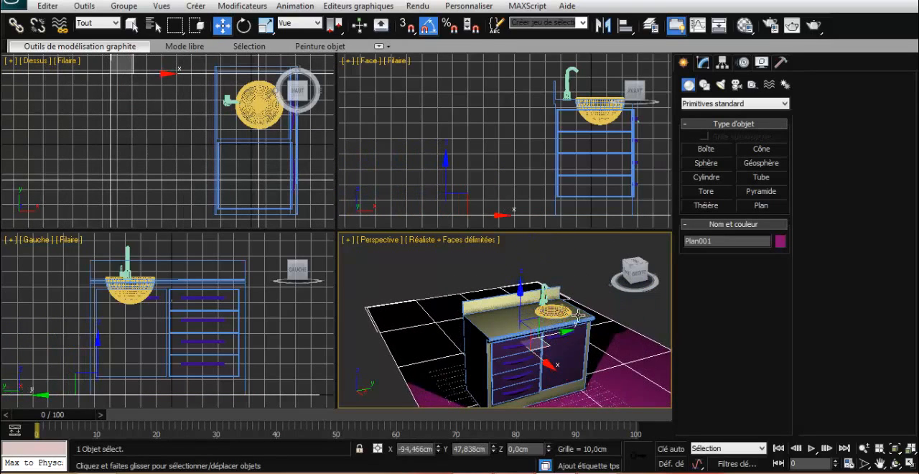
- Raise the omni light slightly so it lights more of the ground plane, and reselect the plane
mouse_move(630, 283)
left_mouse_down()
mouse_move(624, 268)
mouse_move(633, 279)
left_mouse_up()
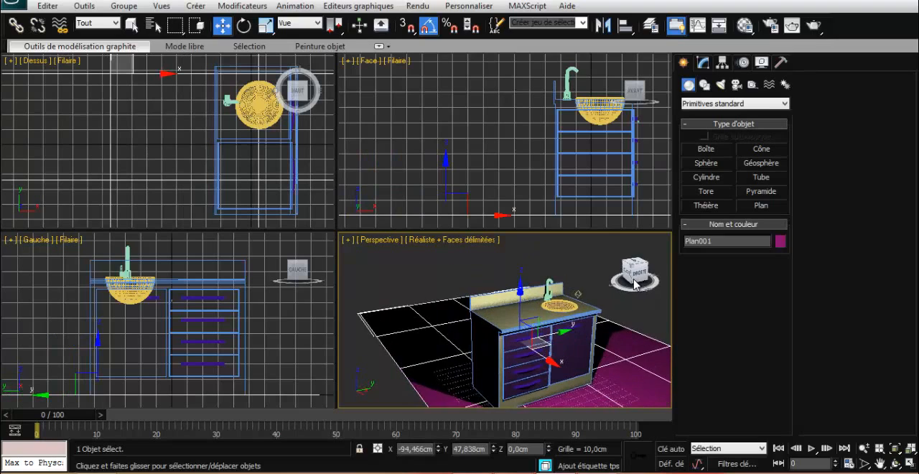
scroll(633, 298, "up", 3)
scroll(538, 264, "down", 3)
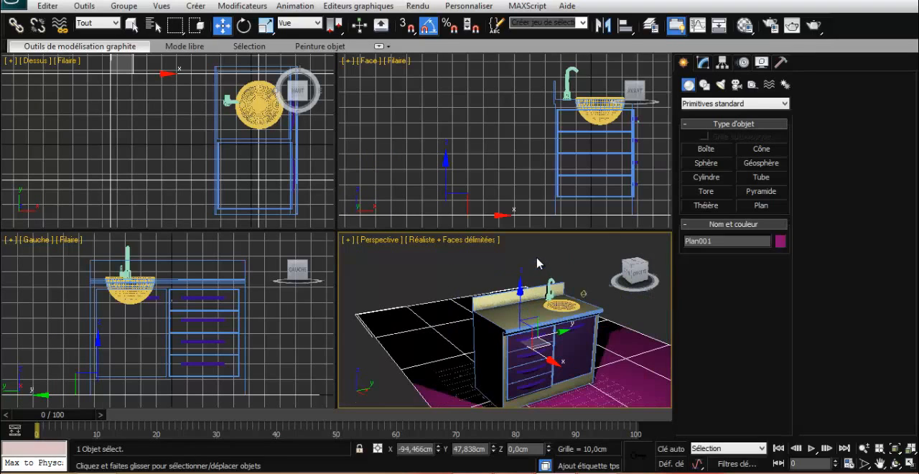
left_click(582, 293)
left_click_drag(587, 267, 616, 331)
left_click(617, 331)
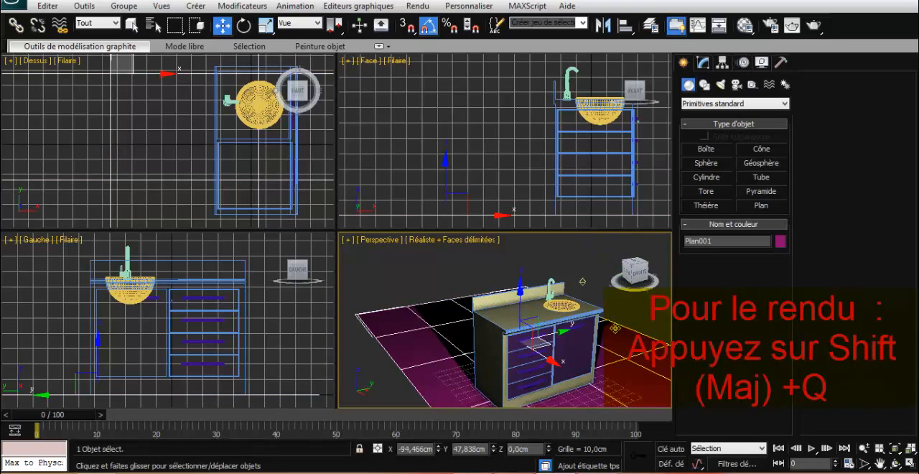
- Frame the lit cabinet in the perspective view, render it, and close the rendered image
mouse_move(617, 331)
middle_mouse_down()
mouse_move(590, 295)
mouse_move(591, 312)
mouse_move(617, 315)
middle_mouse_up()
key("shift+q")
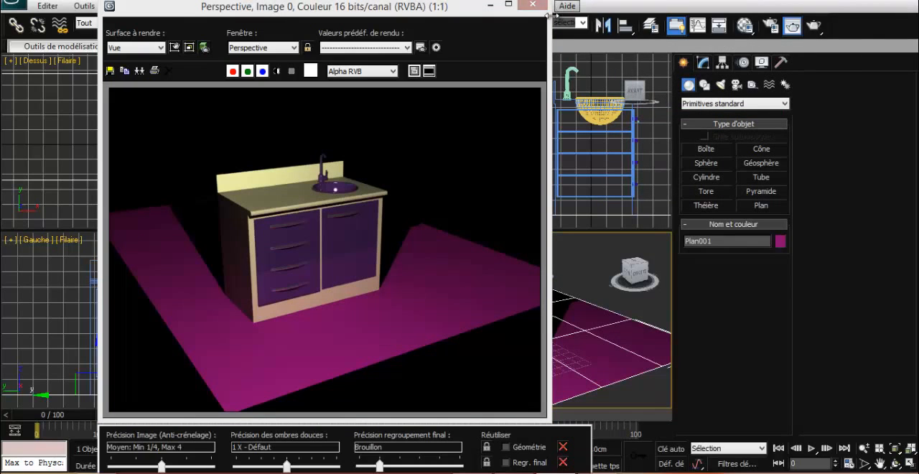
left_click(532, 7)
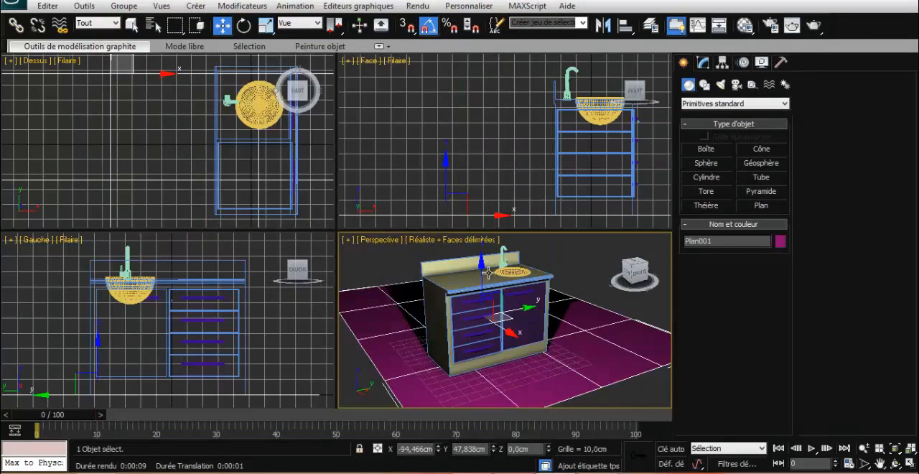
- Apply the metal material to the tap, clear the selection, and test-render the perspective view
left_click(512, 270)
left_click(501, 256)
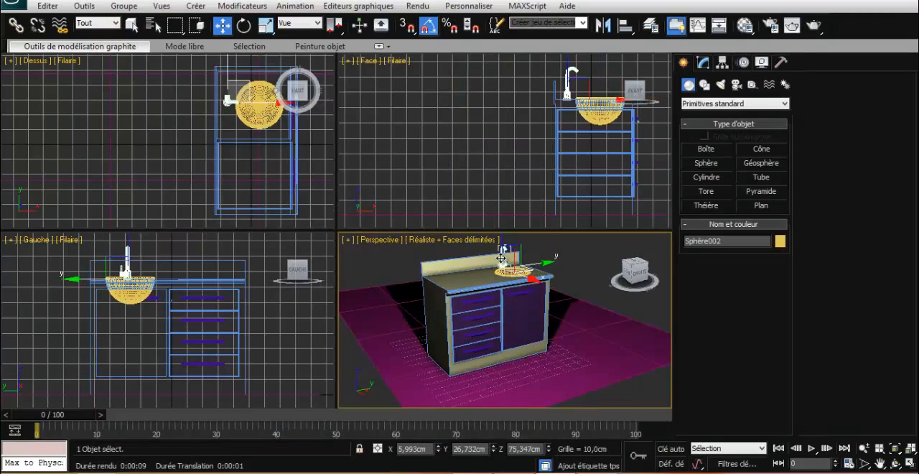
key("m")
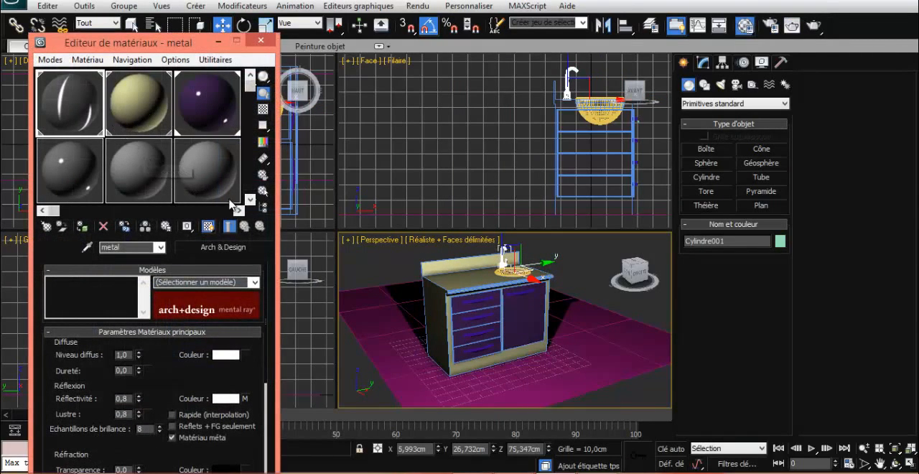
left_click(400, 273)
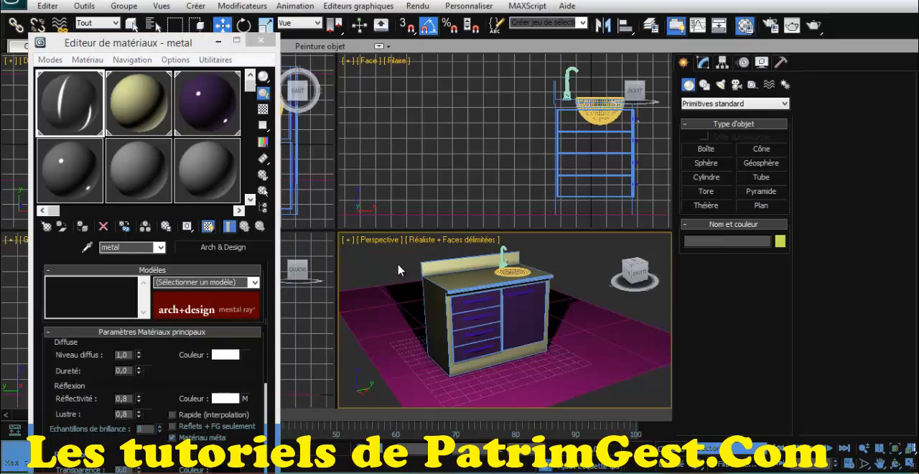
key("shift+q")
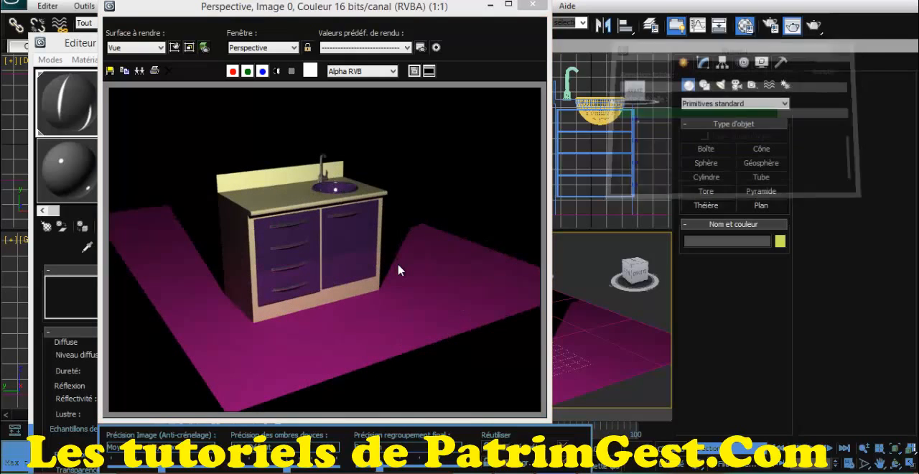
left_click(532, 5)
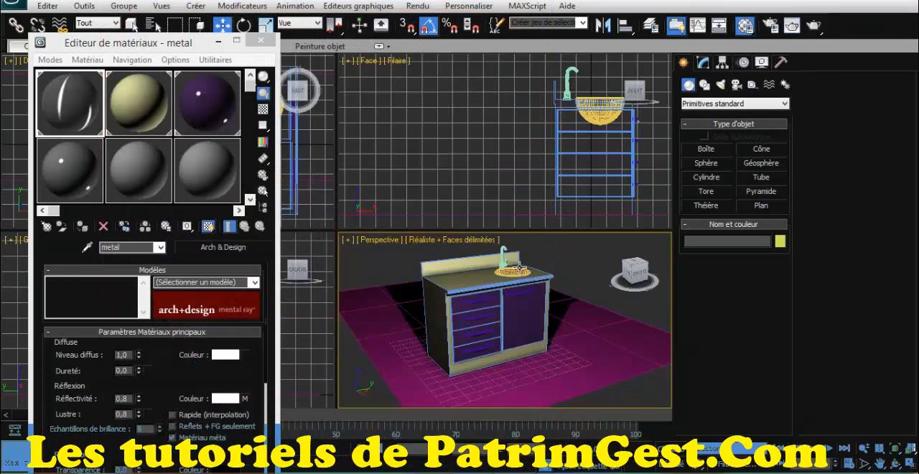
- Assign the metal material to the sink bowl, then test-render the perspective view and close the rendered image
left_click(513, 272)
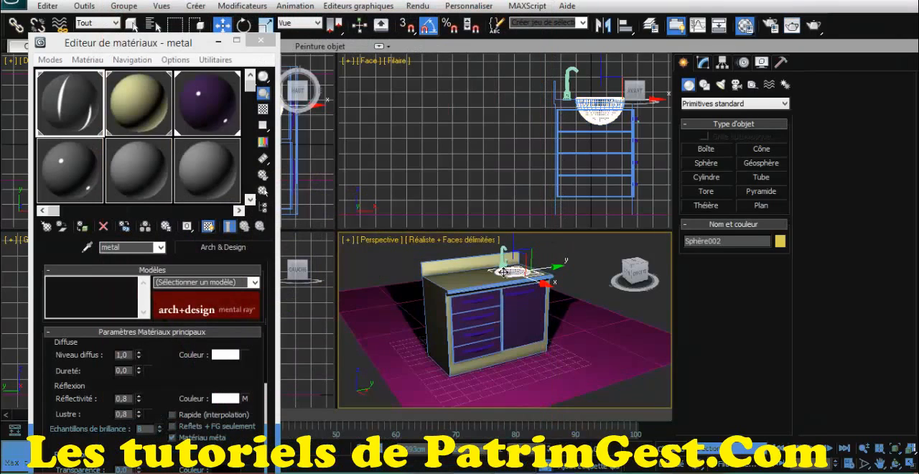
left_click(82, 117)
left_click(83, 228)
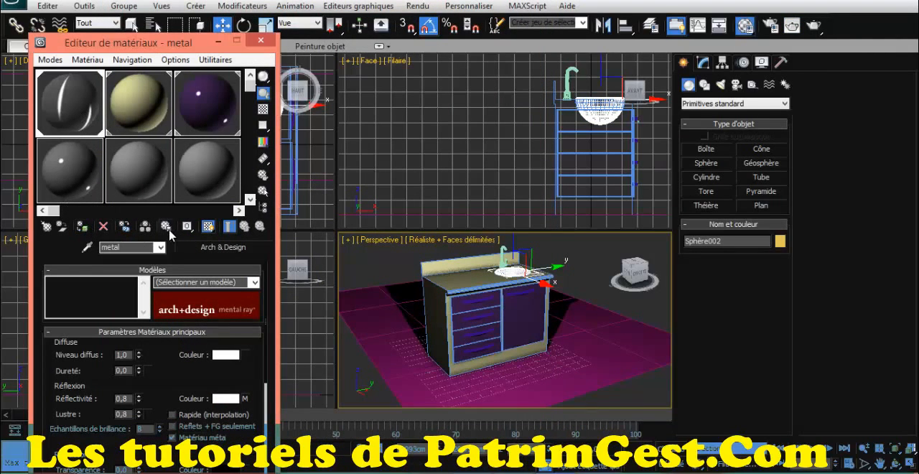
key("shift+q")
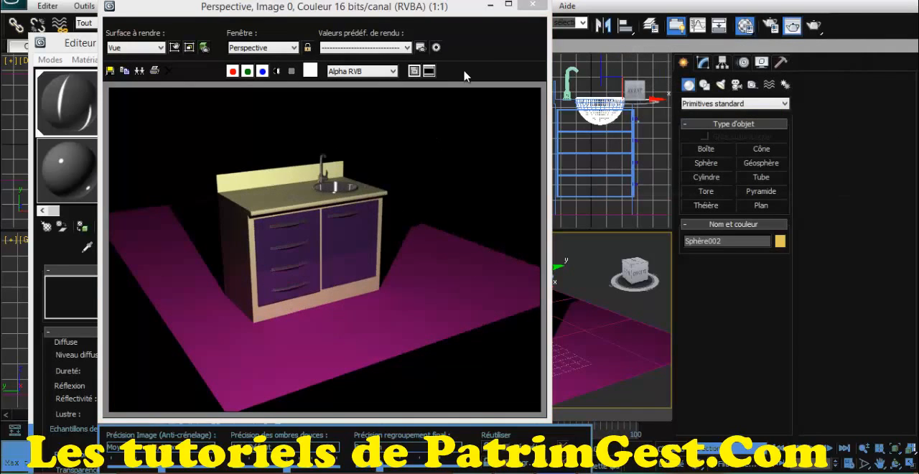
left_click(532, 7)
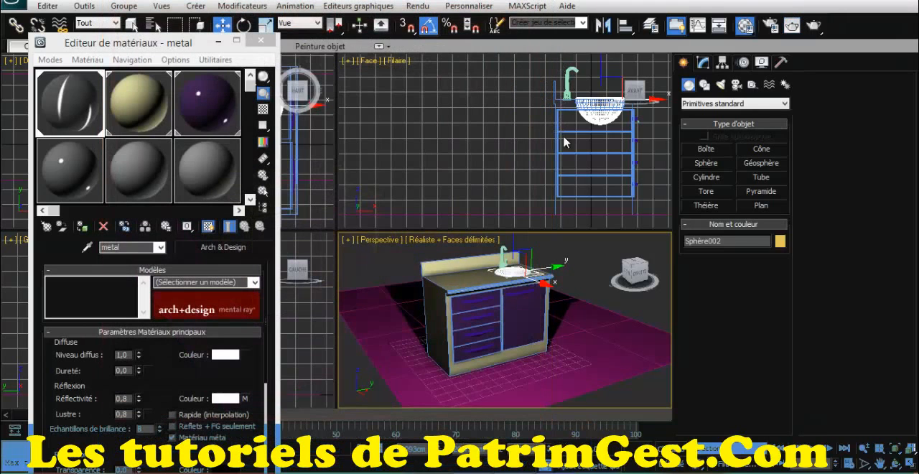
- Select the cabinet door's handle and render a closer, higher perspective view of the cabinet front and sink
left_click(636, 285)
scroll(548, 271, "up", 3)
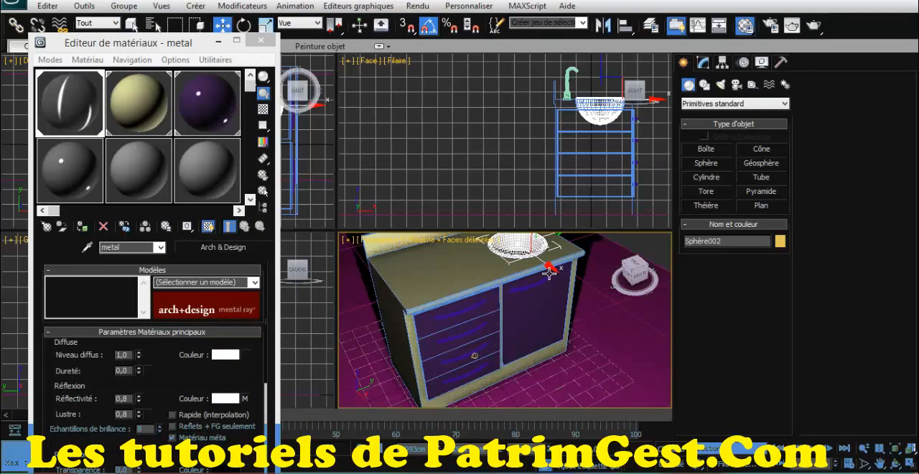
left_click(521, 288)
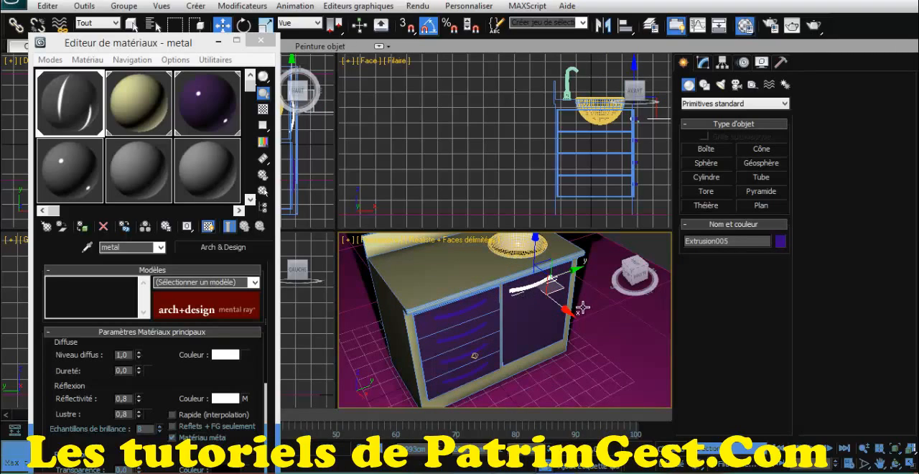
key("shift+q")
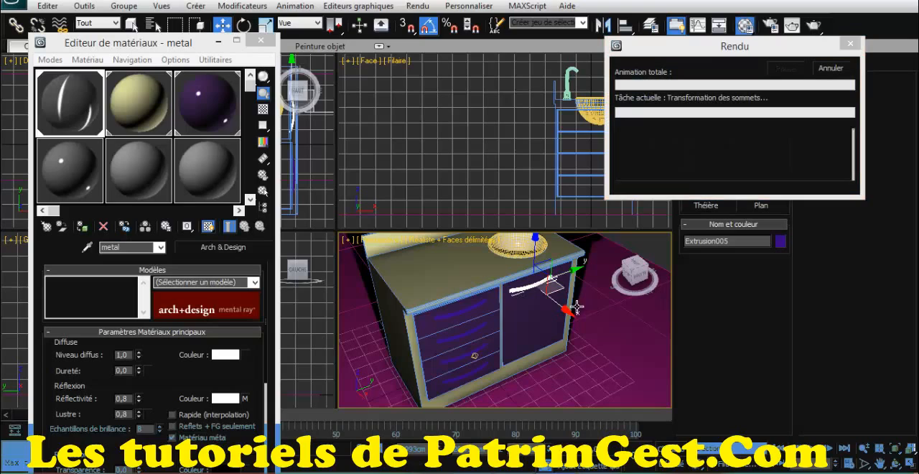